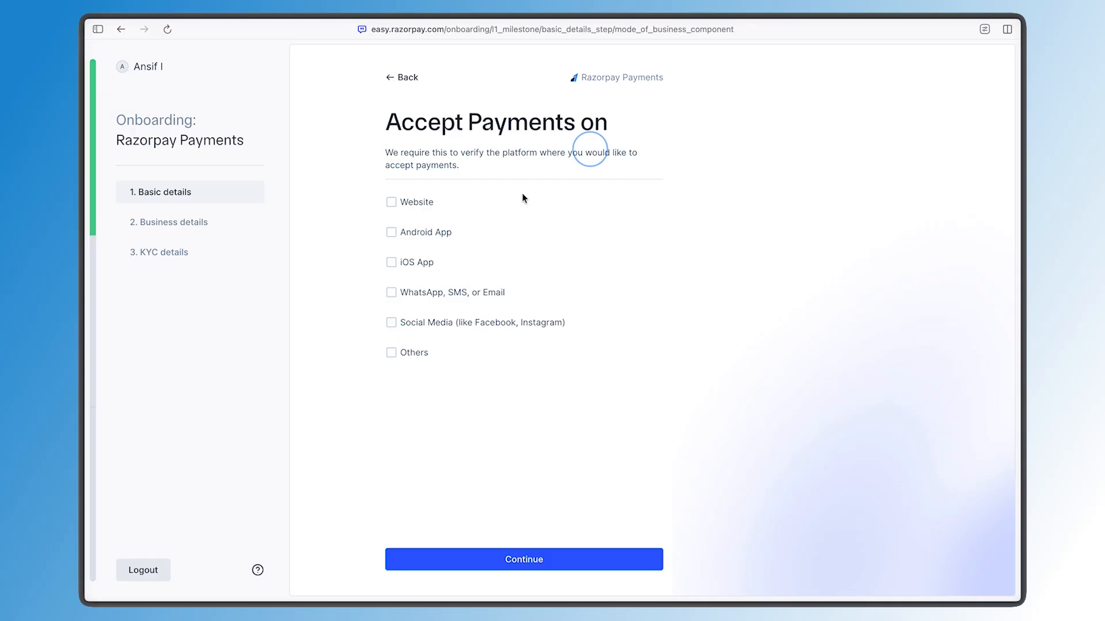
# Choose Website as the platform to accept payments on and continue
pyautogui.click(420, 202)
pyautogui.click(433, 560)
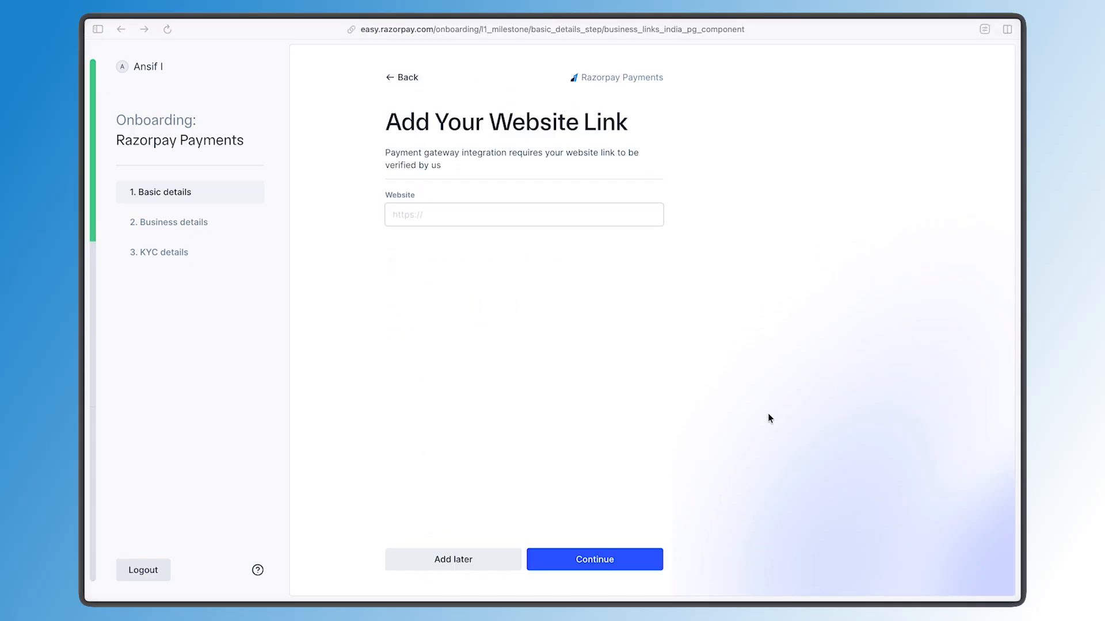
pyautogui.click(609, 214)
pyautogui.write('h')
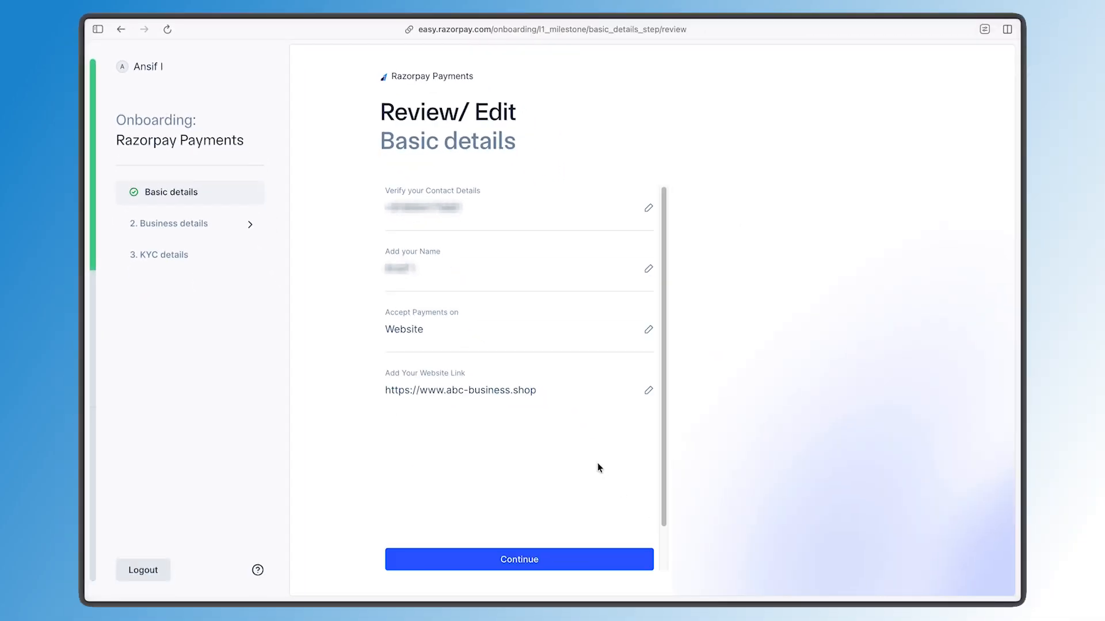
pyautogui.click(558, 562)
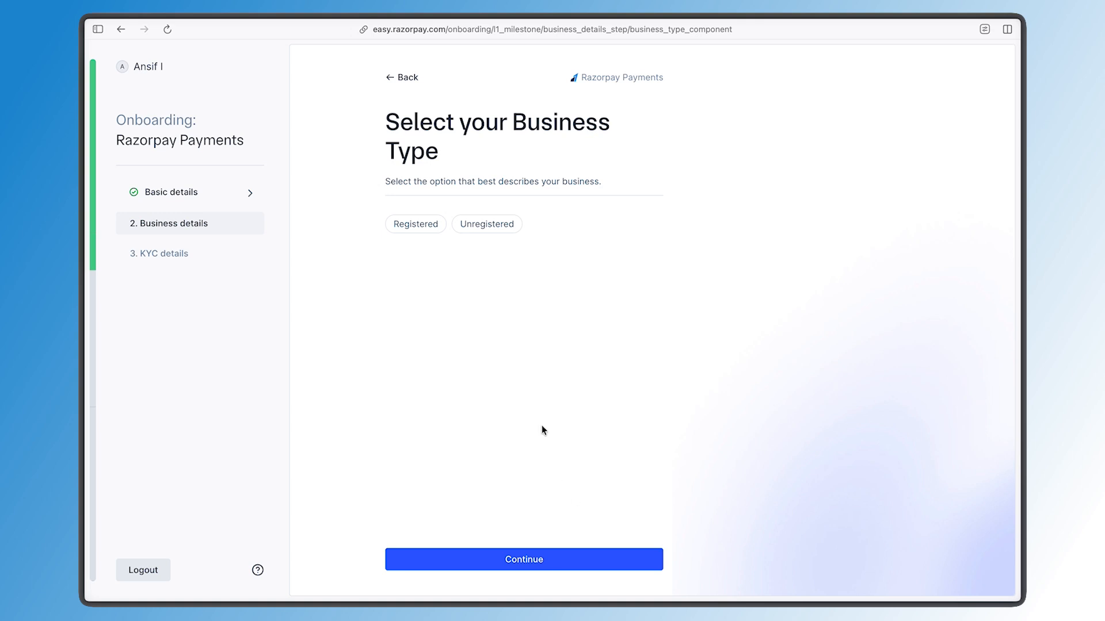
# Select Unregistered as the business type and continue
pyautogui.tripleClick(424, 122)
pyautogui.click(425, 149)
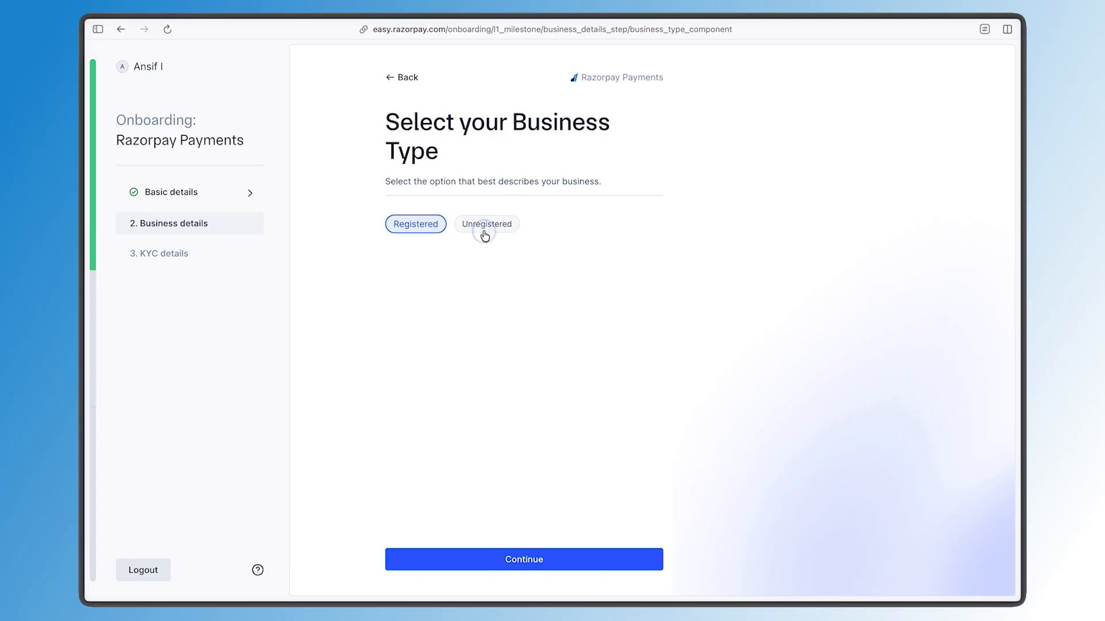
pyautogui.click(485, 236)
pyautogui.click(483, 561)
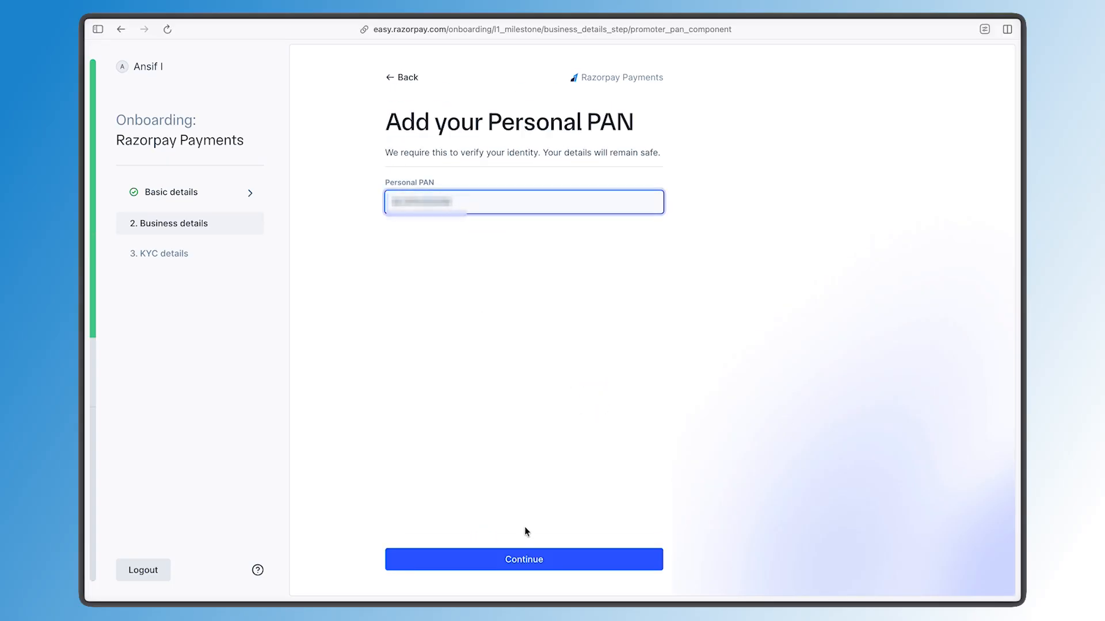
# Submit the personal PAN and accept the suggested name for it
pyautogui.click(525, 558)
pyautogui.click(620, 561)
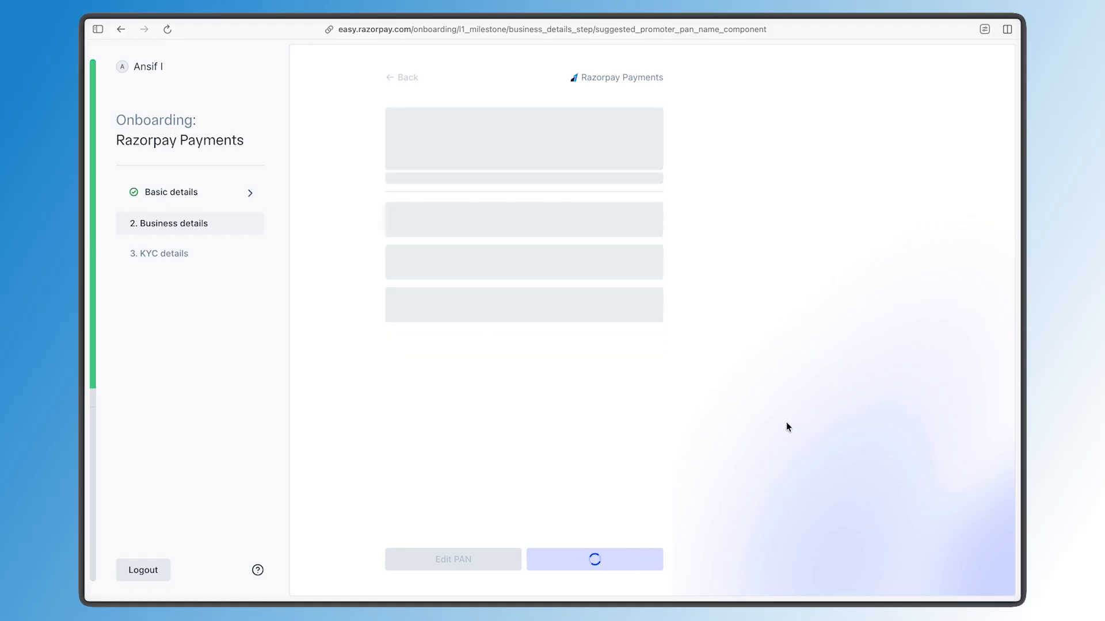
pyautogui.click(504, 228)
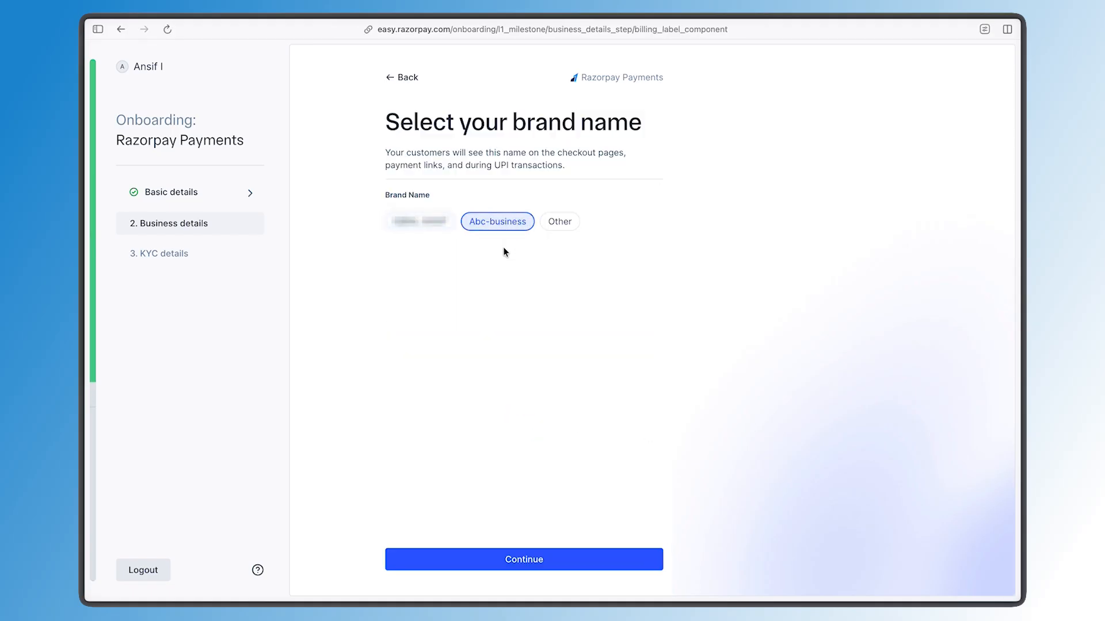
# Choose Other for the brand name, enter a custom ABC Business brand name, and continue
pyautogui.moveTo(397, 152); pyautogui.dragTo(563, 165)
pyautogui.click(564, 161)
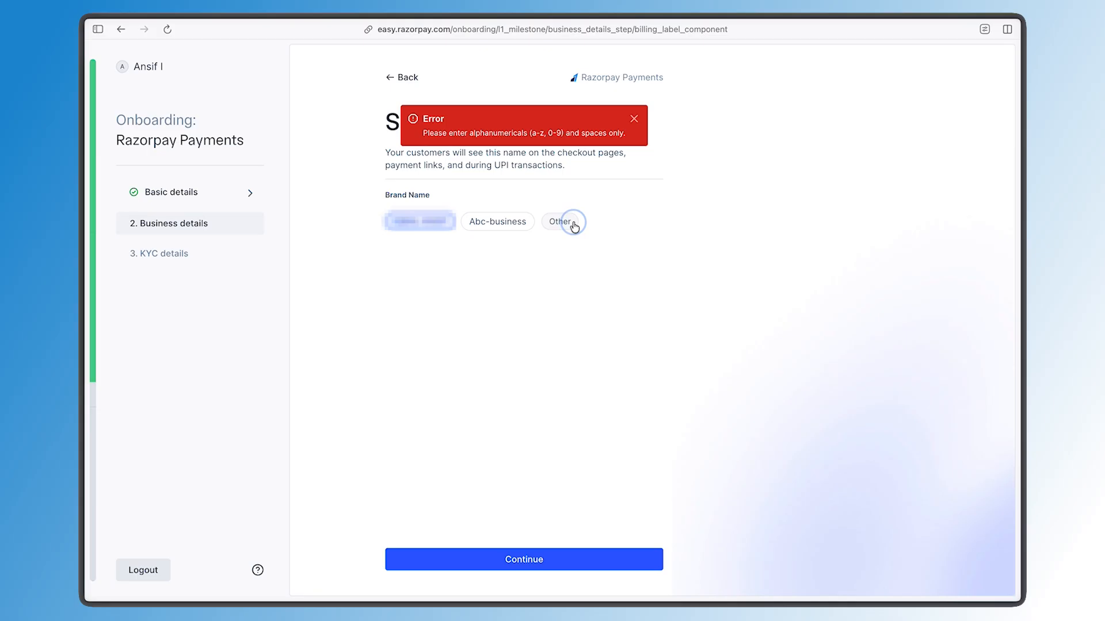
pyautogui.click(568, 222)
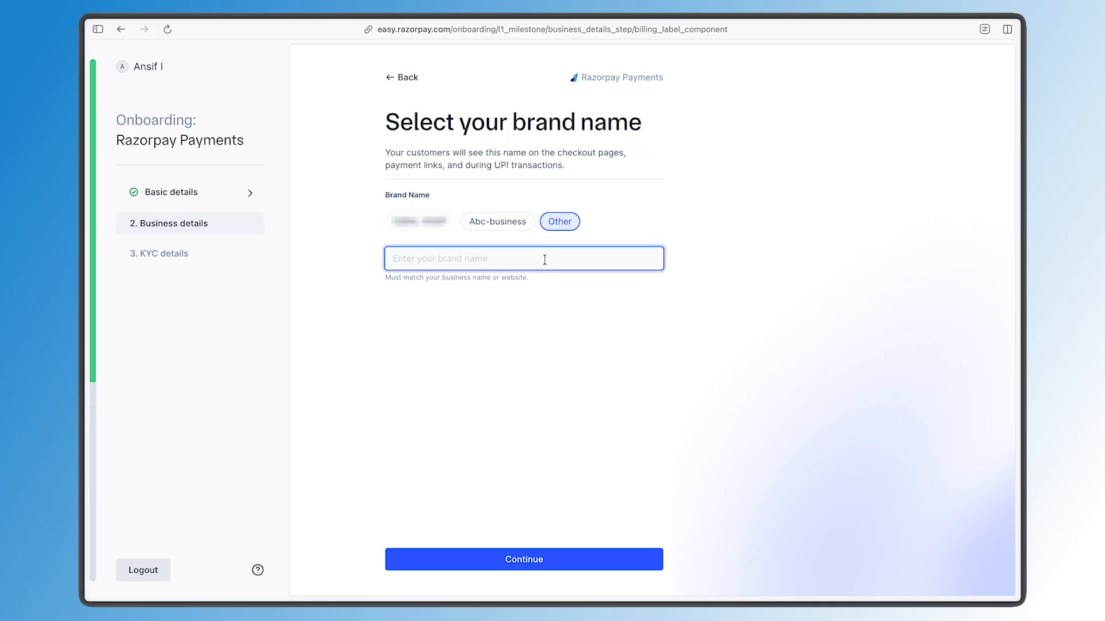
pyautogui.write('ABC Busine')
pyautogui.write('ss Shopp')
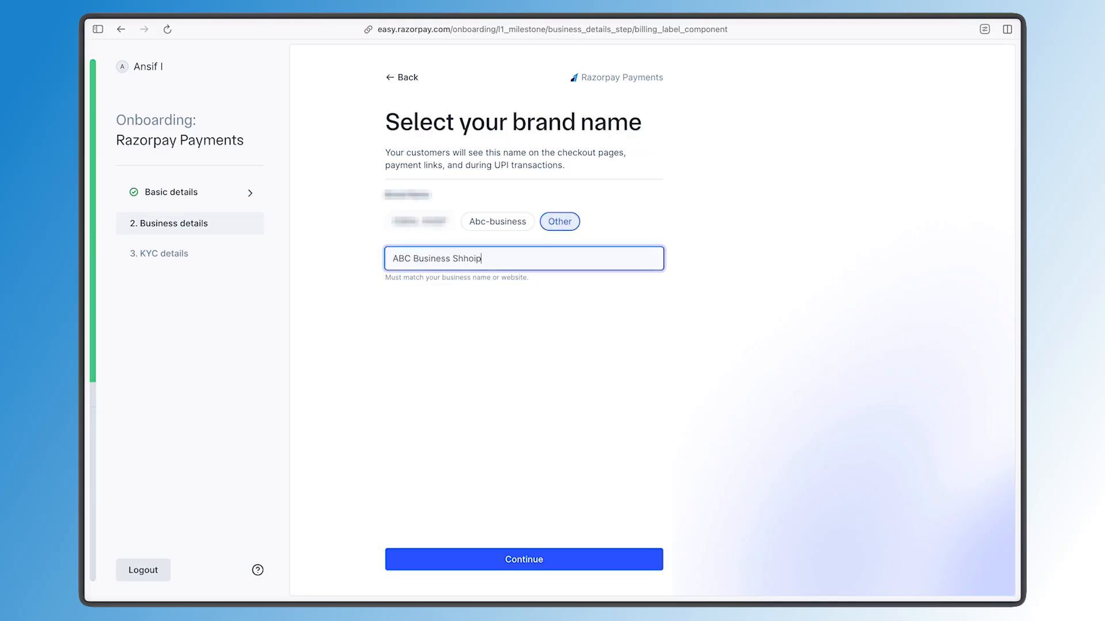
pyautogui.press('BackSpace')
pyautogui.click(485, 560)
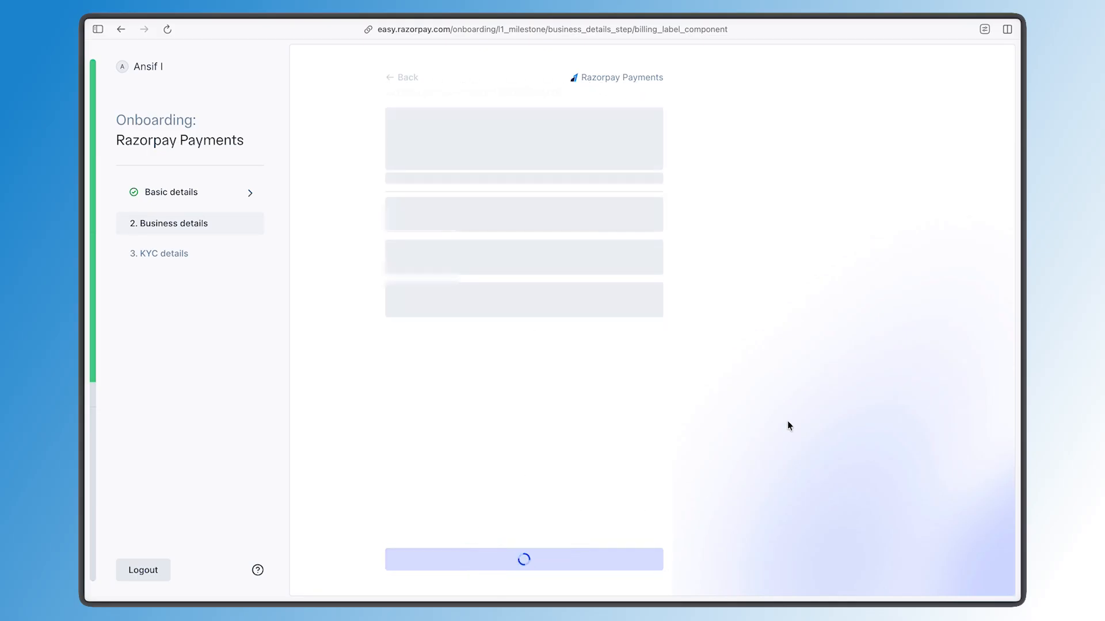
# Generate an OTP for the phone number linked to the PAN and submit the verification code
pyautogui.click(547, 552)
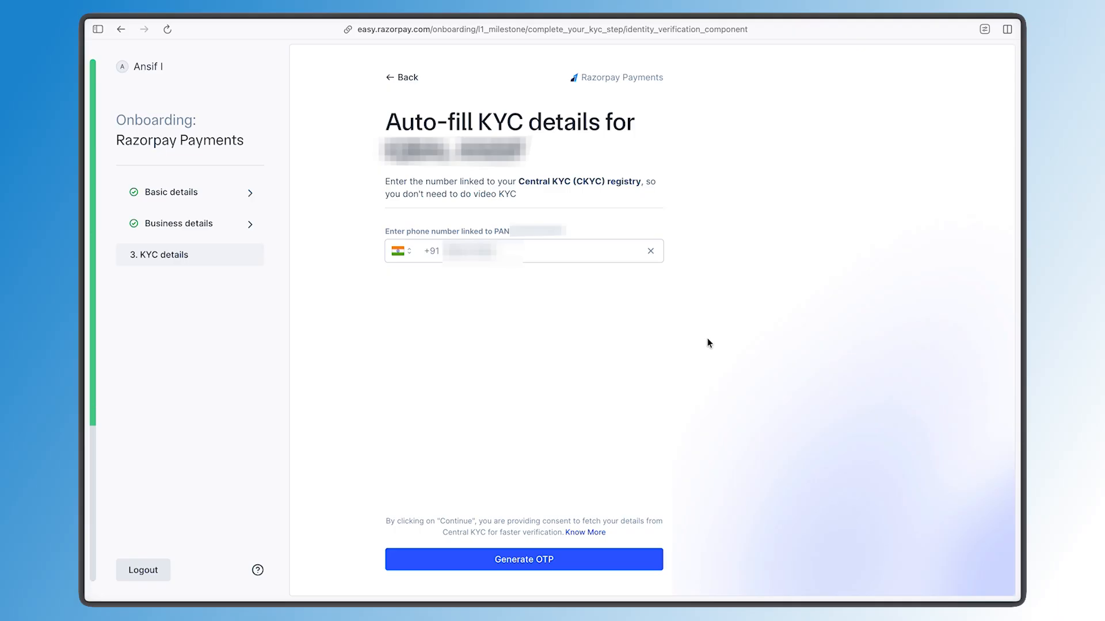
pyautogui.click(446, 563)
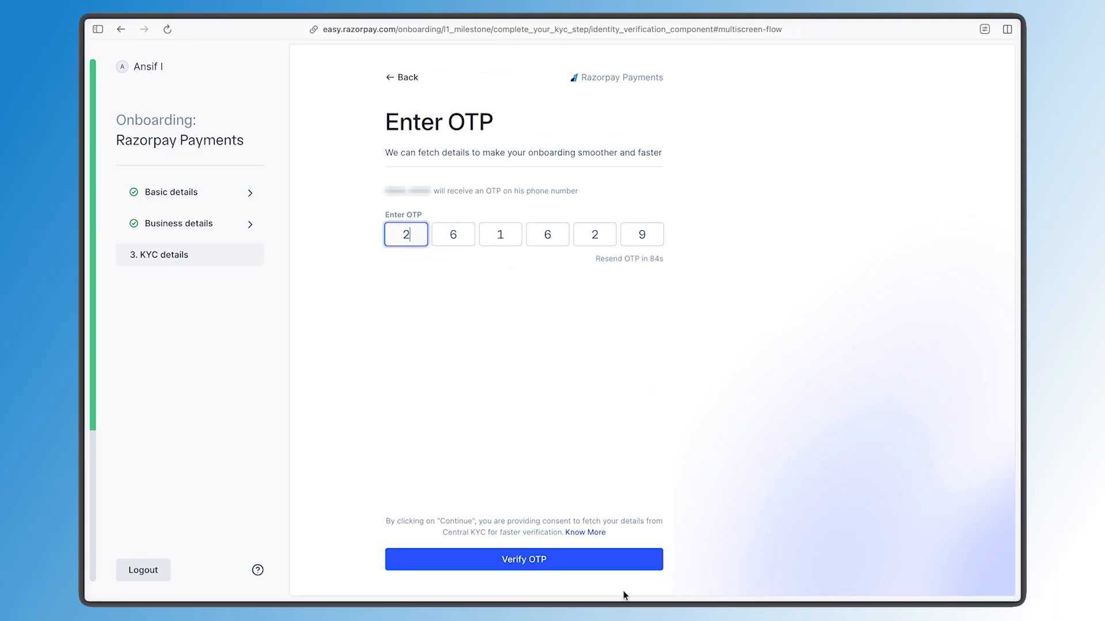
pyautogui.click(635, 567)
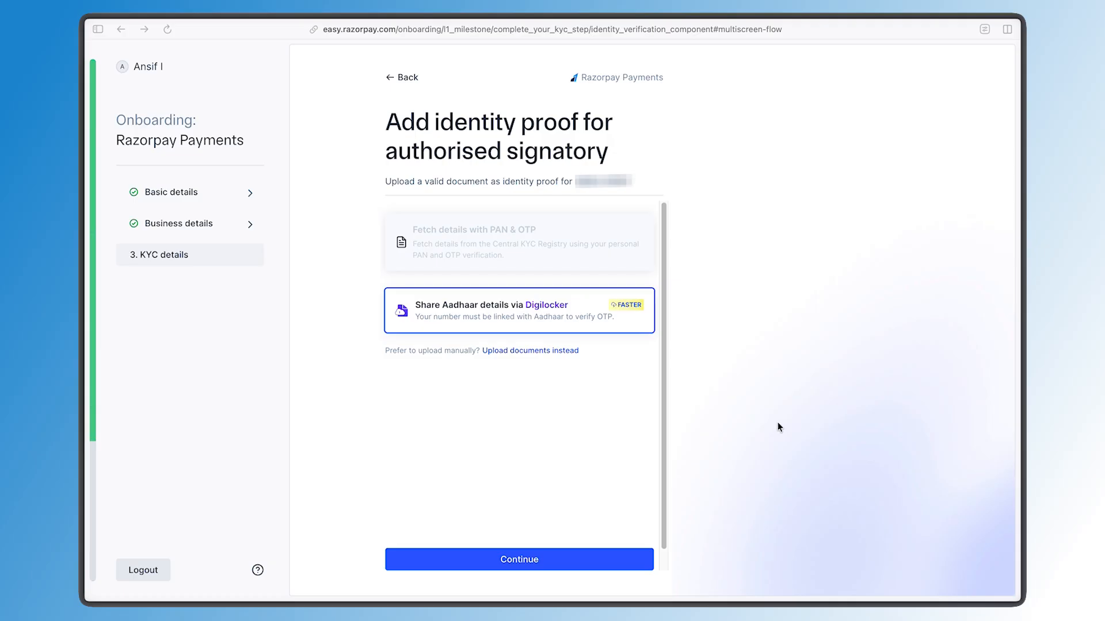
# Choose sharing Aadhaar details via Digilocker and accept the Aadhaar terms to continue to Digilocker
pyautogui.click(719, 346)
pyautogui.click(578, 315)
pyautogui.click(534, 568)
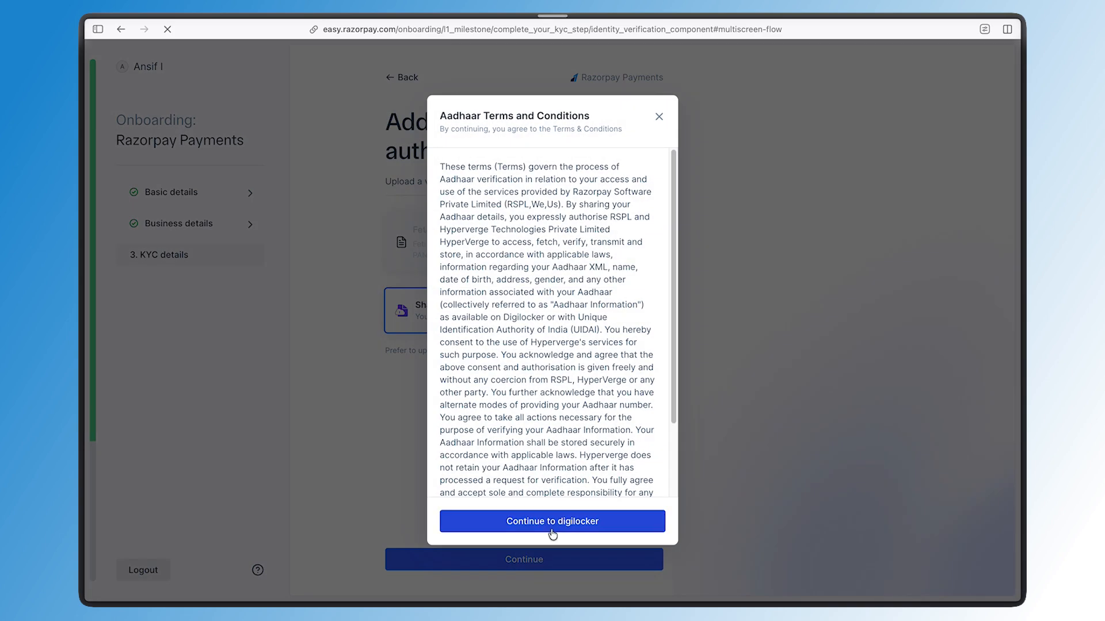
pyautogui.click(552, 525)
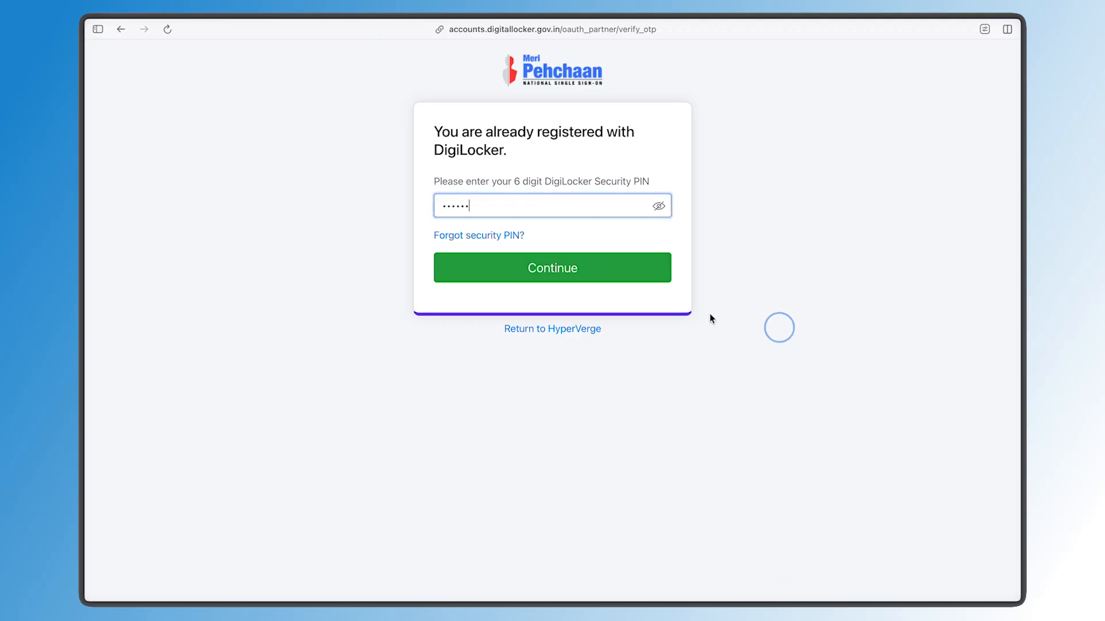
# Submit the DigiLocker security PIN and consent to share the Aadhaar Card and PAN Verification Record
pyautogui.click(602, 271)
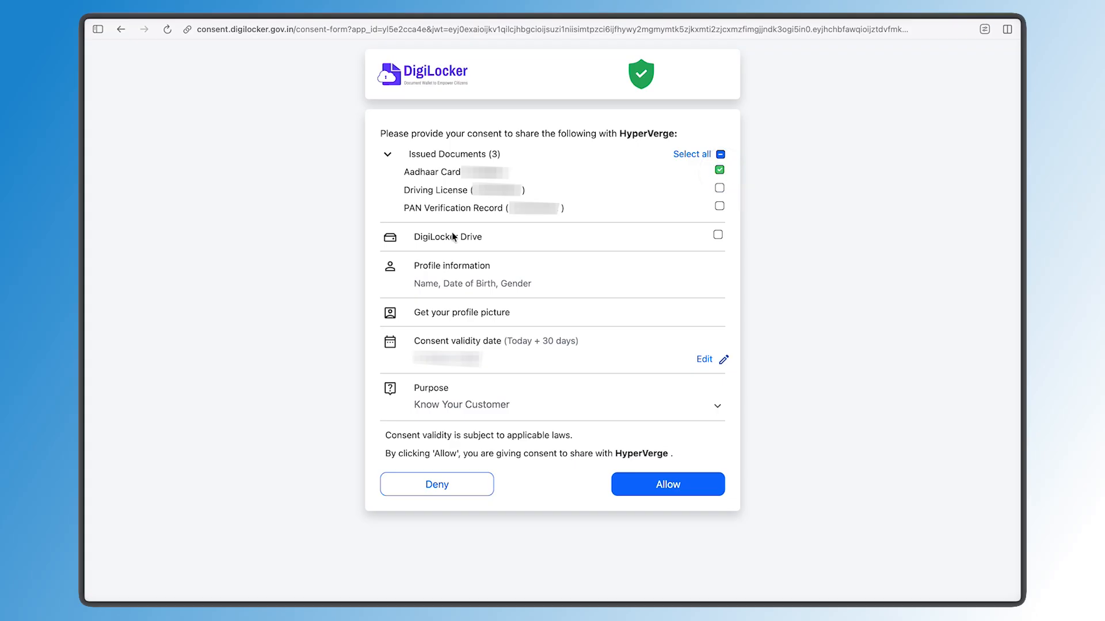
pyautogui.click(719, 206)
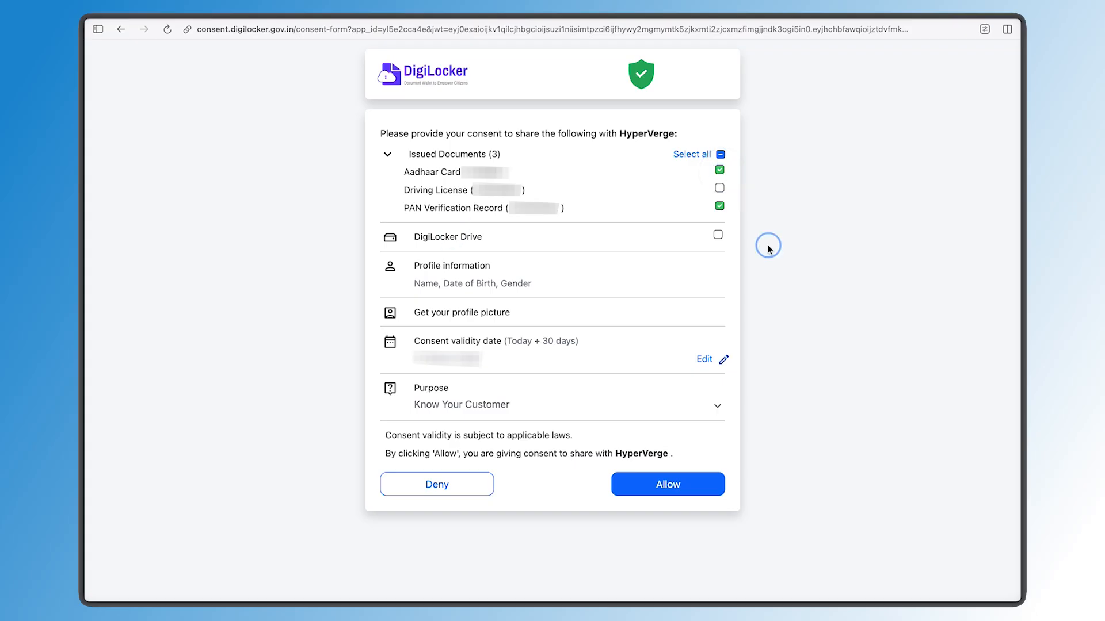
pyautogui.click(635, 488)
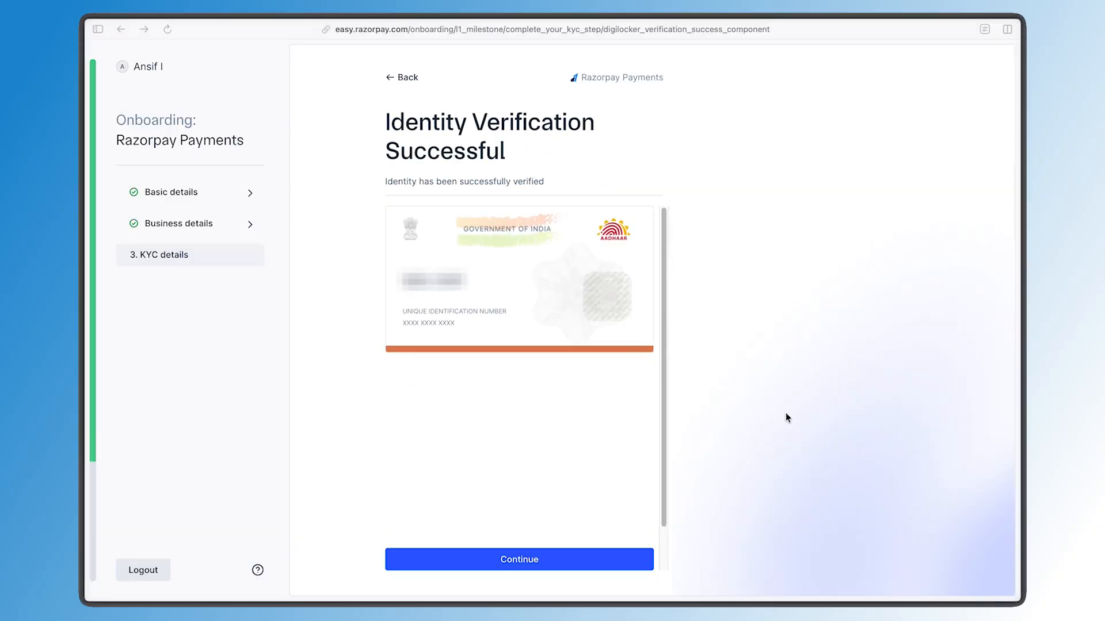
# Continue past the identity verification confirmation page
pyautogui.tripleClick(403, 137)
pyautogui.click(508, 153)
pyautogui.click(522, 554)
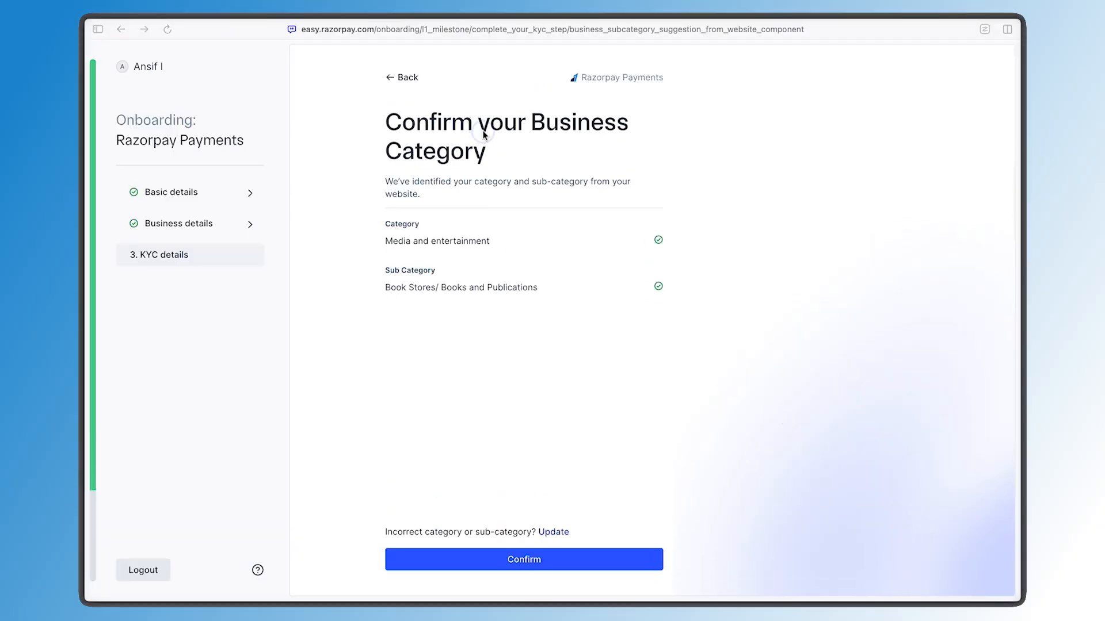
# Confirm the suggested business category and sub-category
pyautogui.tripleClick(484, 134)
pyautogui.click(467, 242)
pyautogui.tripleClick(464, 240)
pyautogui.click(462, 225)
pyautogui.tripleClick(452, 285)
pyautogui.click(453, 264)
pyautogui.tripleClick(465, 190)
pyautogui.click(640, 465)
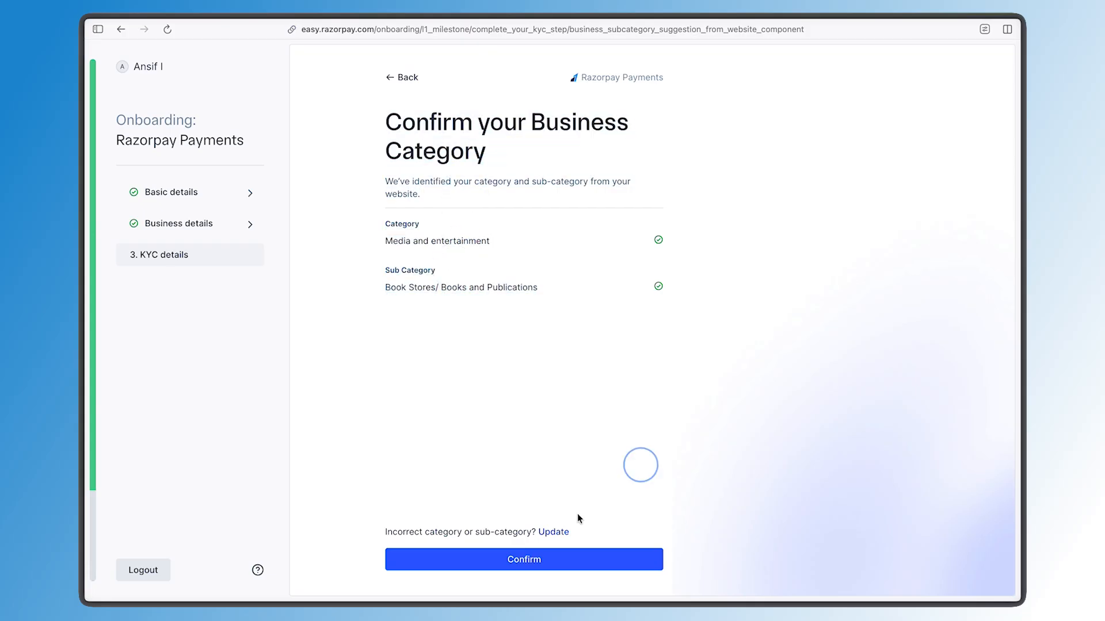
pyautogui.click(550, 556)
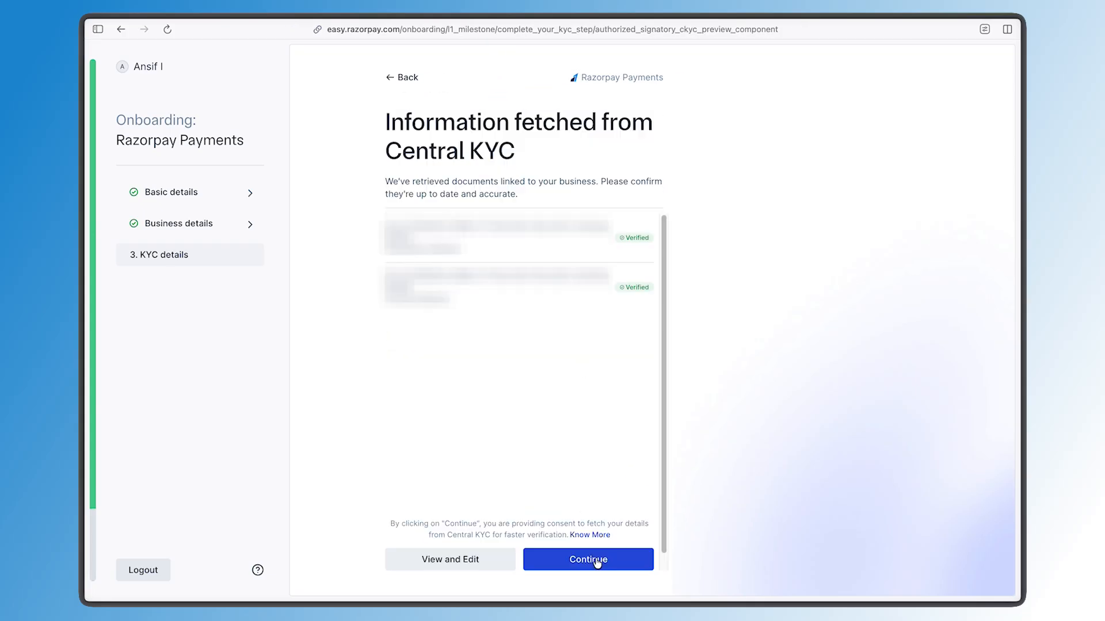
# Accept the information fetched from Central KYC and pick a sub-category under Ecommerce
pyautogui.click(597, 563)
pyautogui.click(418, 241)
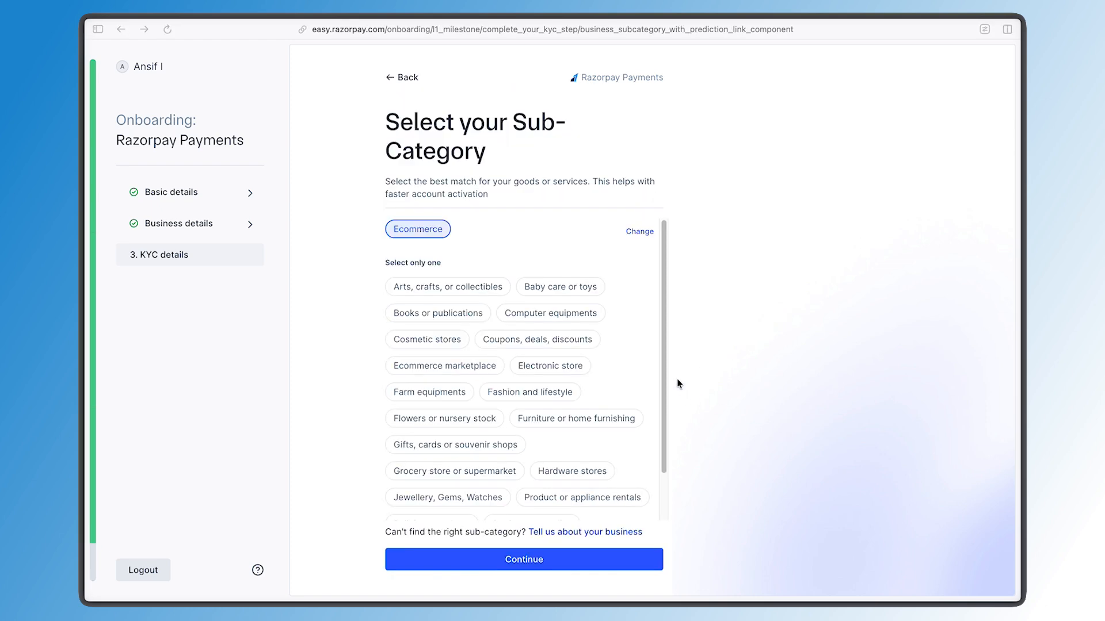
pyautogui.scroll(-2, 629, 422)
pyautogui.click(427, 516)
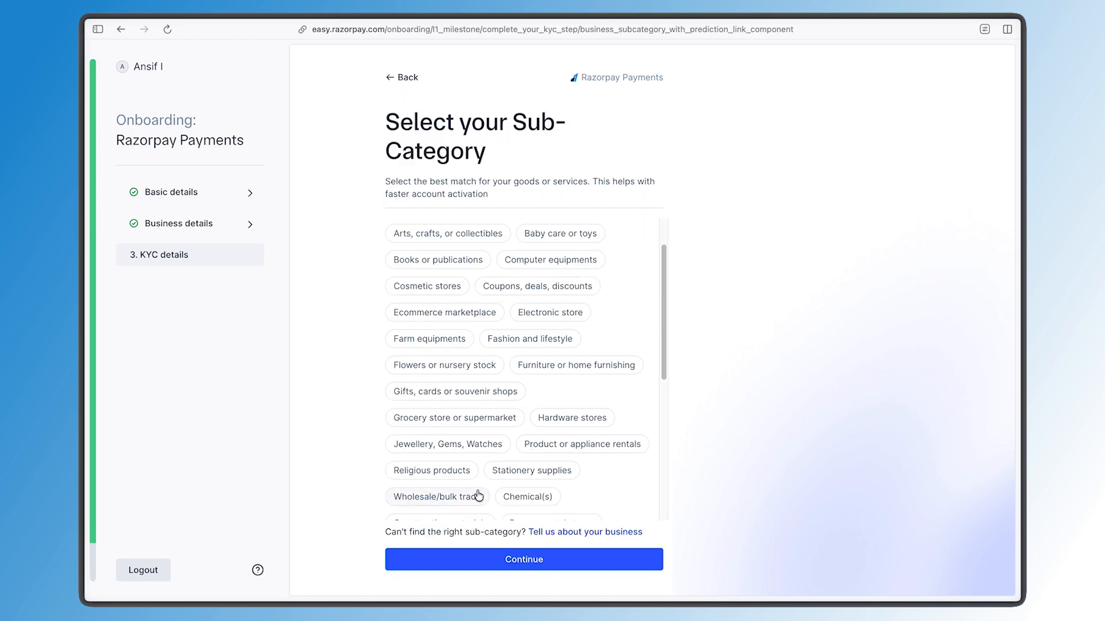
pyautogui.scroll(-1, 478, 495)
pyautogui.doubleClick(602, 312)
pyautogui.moveTo(601, 312); pyautogui.dragTo(498, 308)
pyautogui.click(498, 310)
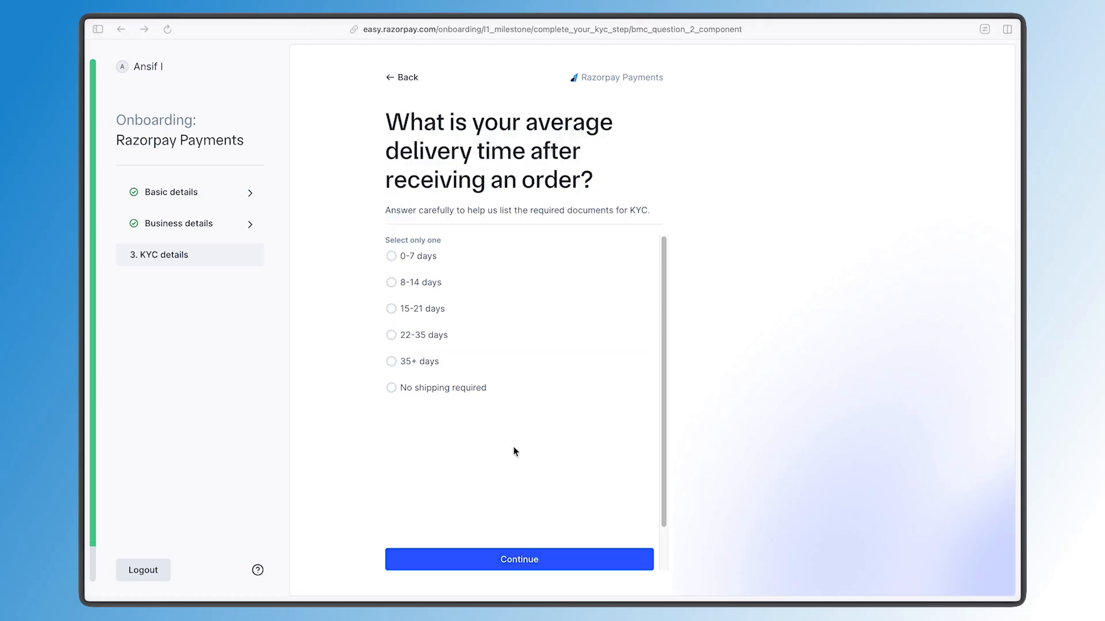
# Set the average delivery time to 0-7 days and continue
pyautogui.click(426, 260)
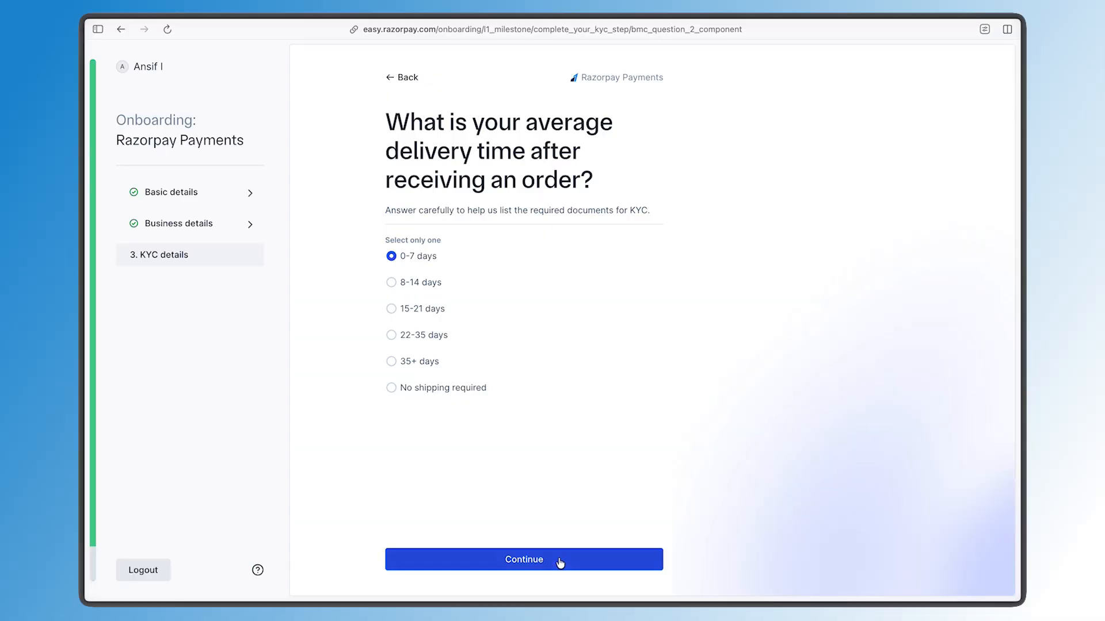
pyautogui.click(559, 562)
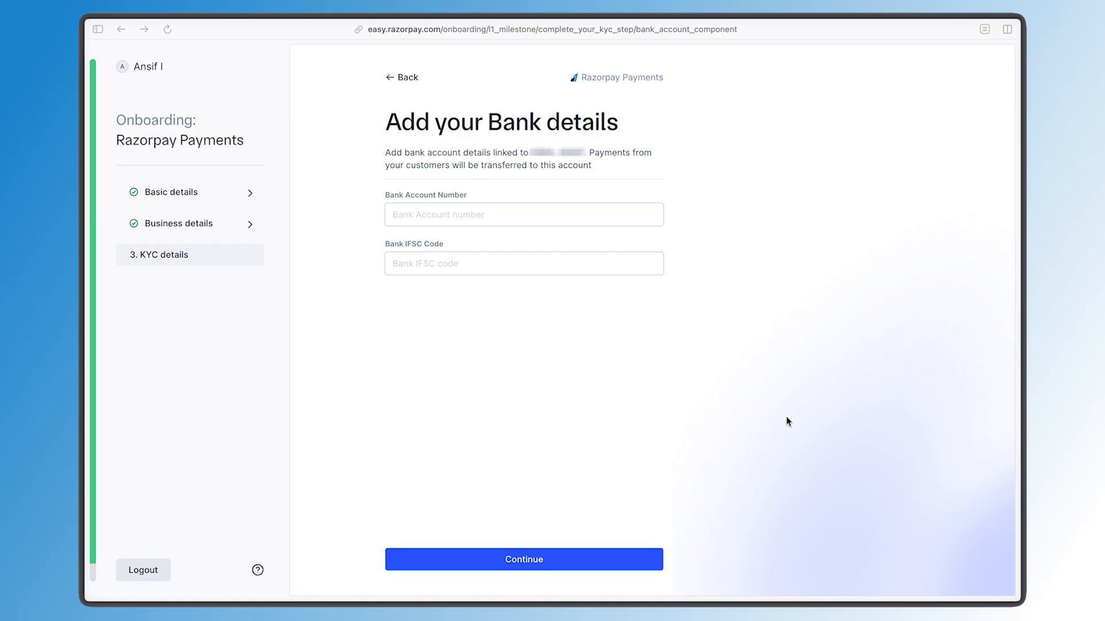
# Paste the bank account number and IFSC code details and continue
pyautogui.press('super+v')
pyautogui.click(565, 358)
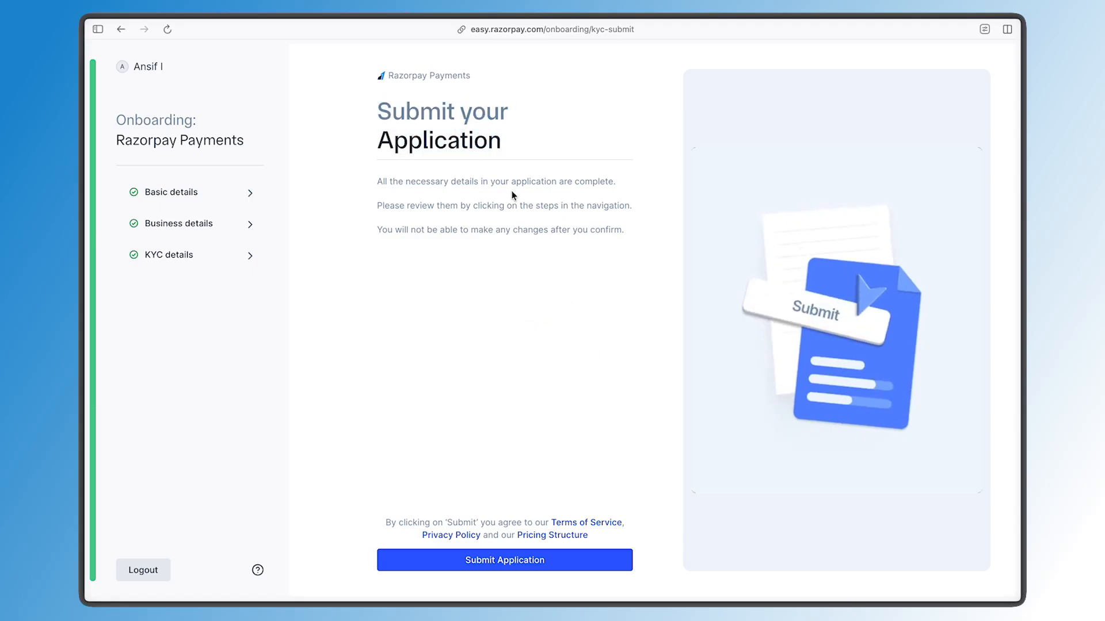
# Submit the onboarding application
pyautogui.moveTo(378, 205); pyautogui.dragTo(622, 209)
pyautogui.click(489, 245)
pyautogui.click(526, 563)
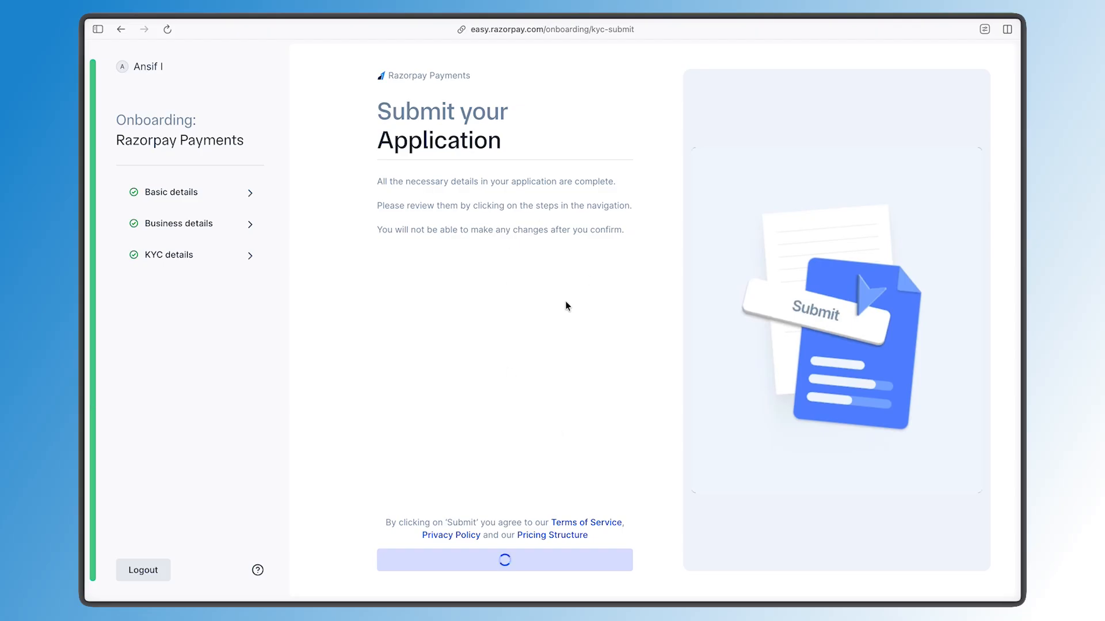
# Navigate forward past the KYC verification fee page
pyautogui.moveTo(390, 150); pyautogui.dragTo(621, 167)
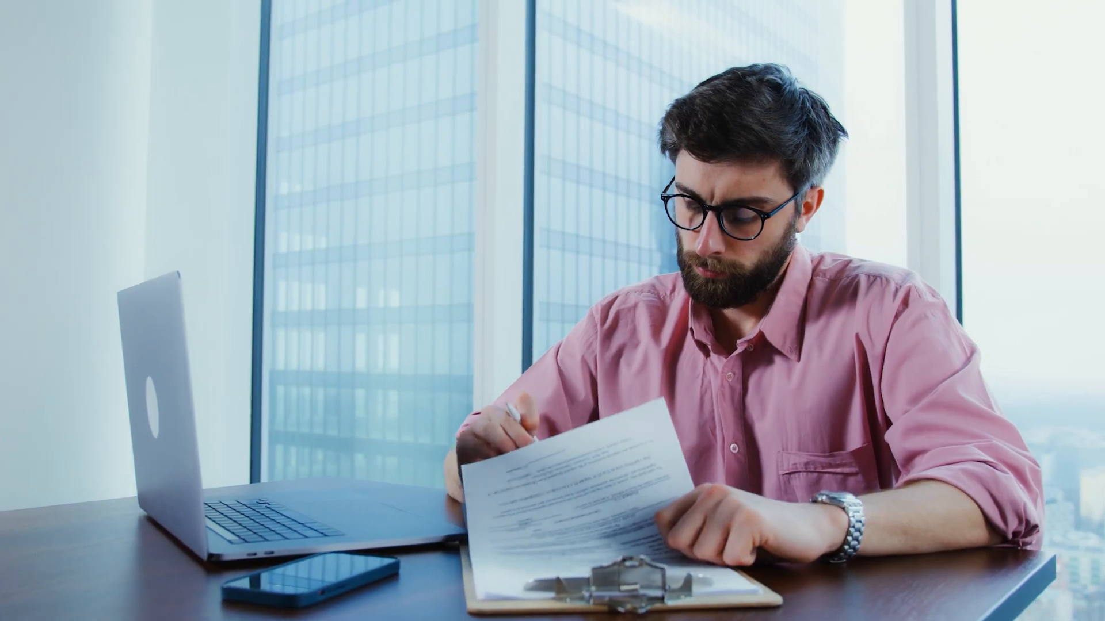
pyautogui.click(522, 294)
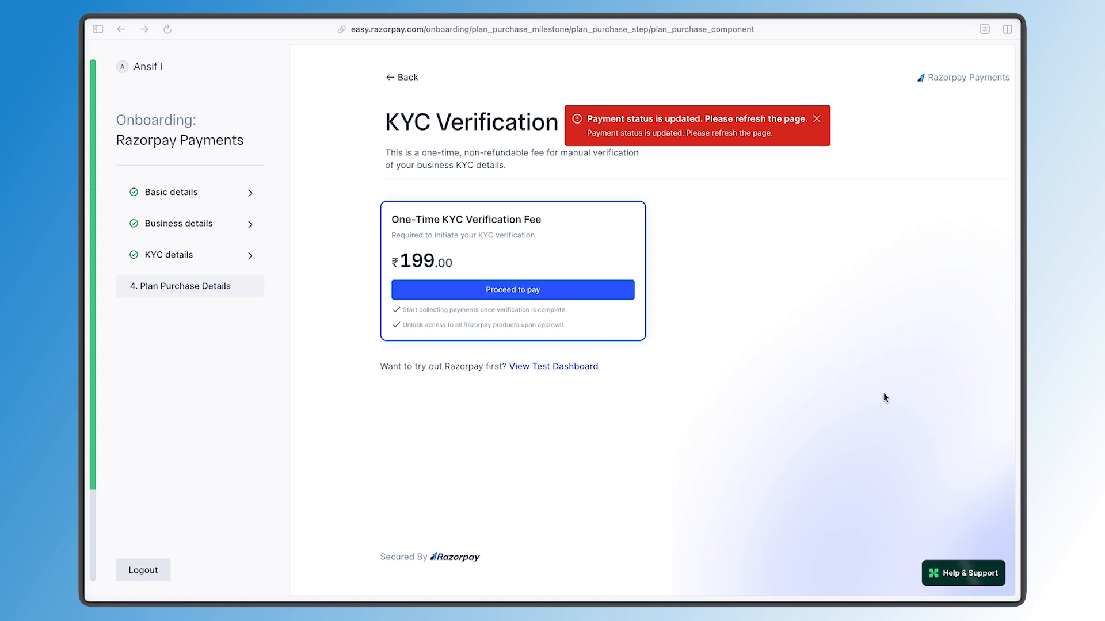
pyautogui.rightClick(709, 199)
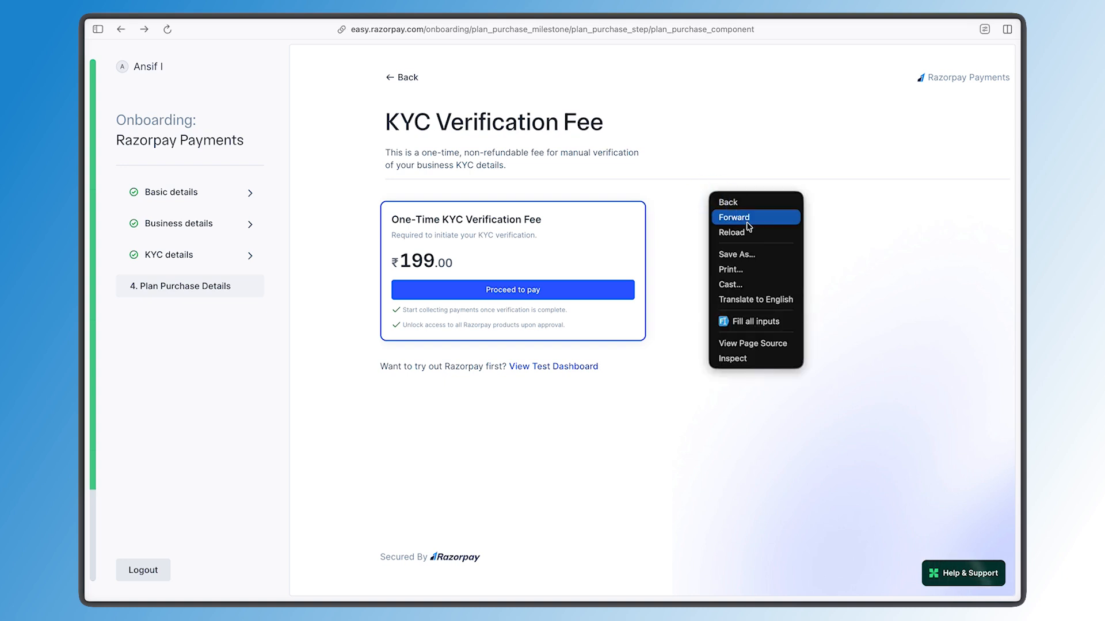
pyautogui.click(749, 217)
pyautogui.click(639, 380)
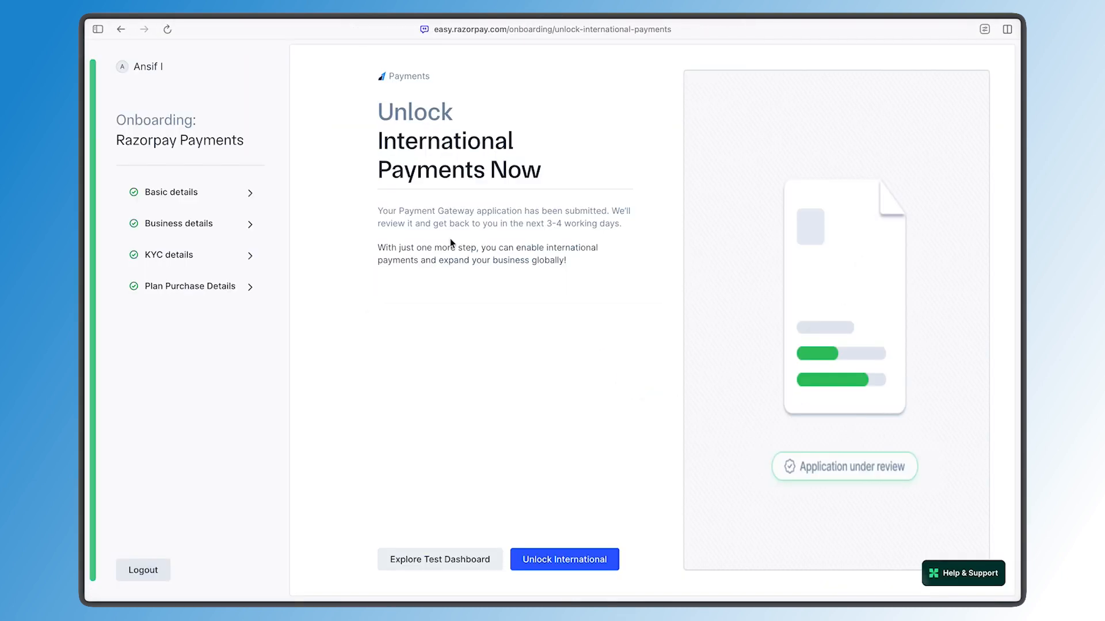
# Start unlocking international payments
pyautogui.moveTo(379, 247); pyautogui.dragTo(587, 276)
pyautogui.click(593, 279)
pyautogui.click(570, 562)
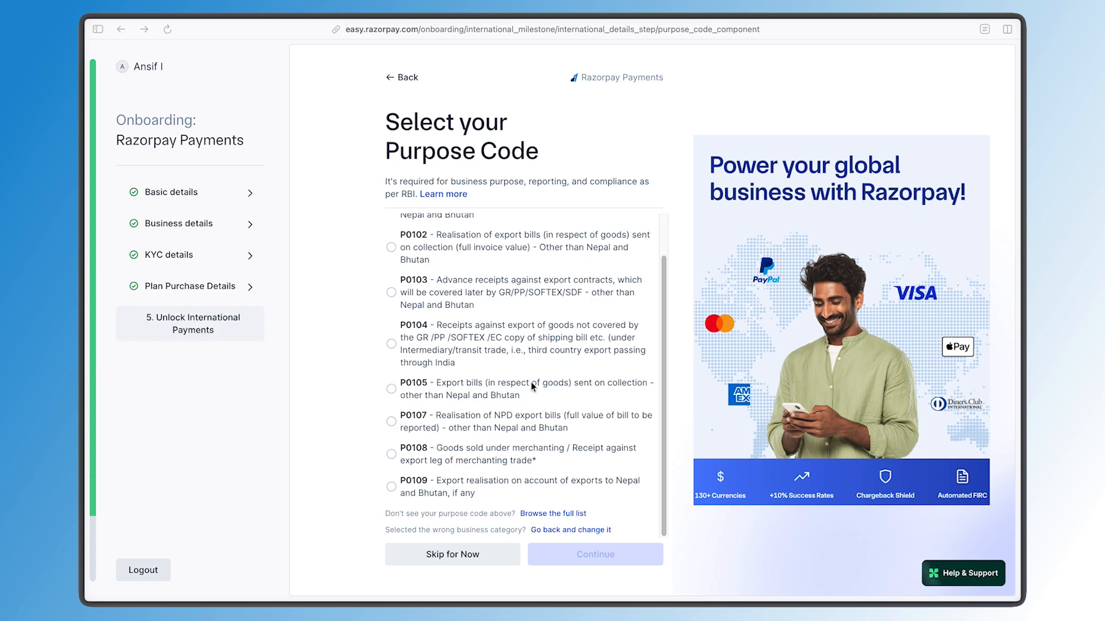
# Skip selecting a purpose code for international payments
pyautogui.scroll(2, 530, 382)
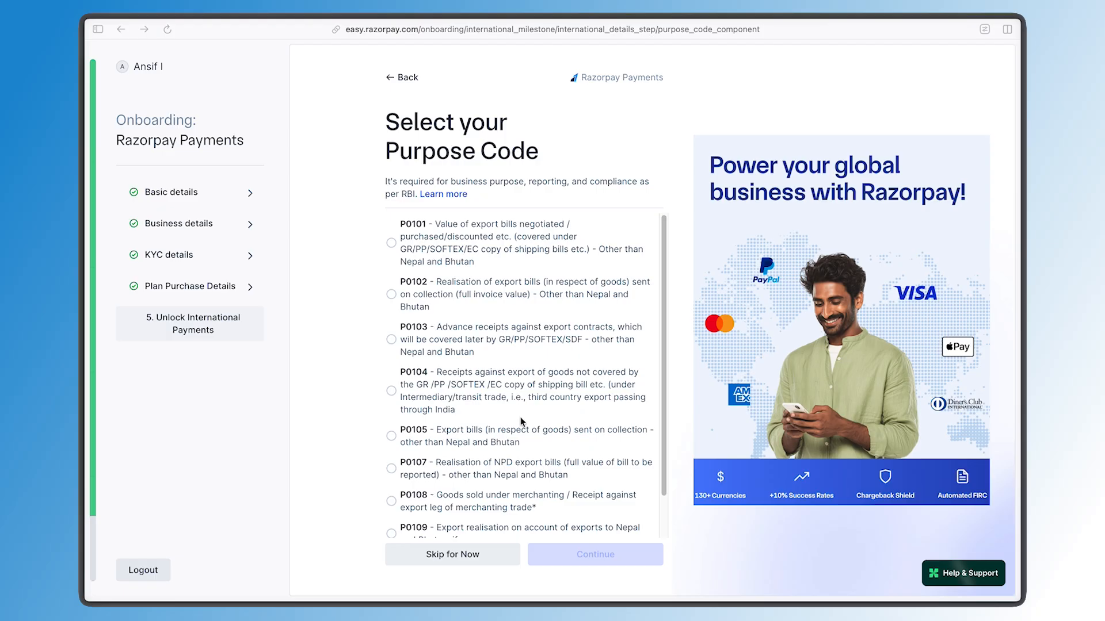
pyautogui.click(467, 556)
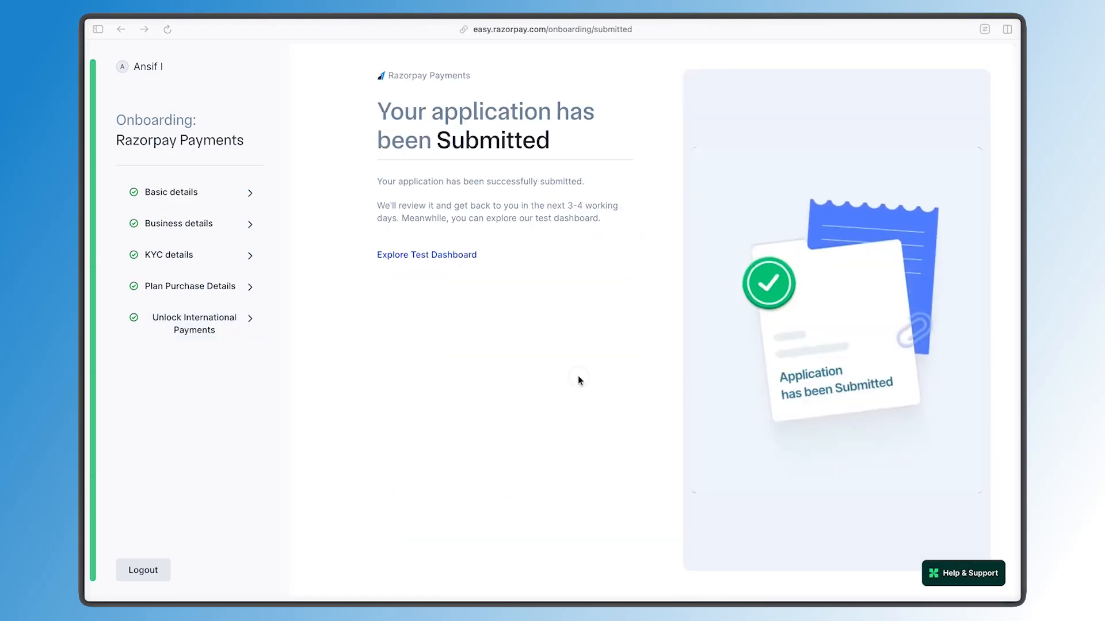
# Read the application submitted confirmation message
pyautogui.moveTo(370, 111); pyautogui.dragTo(591, 141)
pyautogui.click(592, 138)
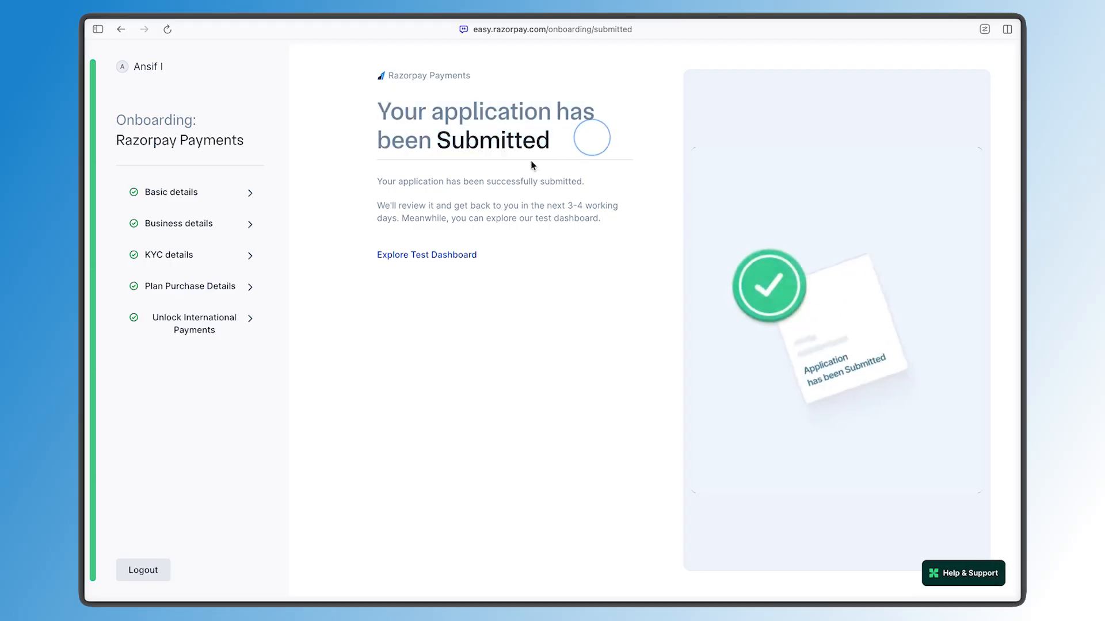
pyautogui.moveTo(375, 207); pyautogui.dragTo(607, 224)
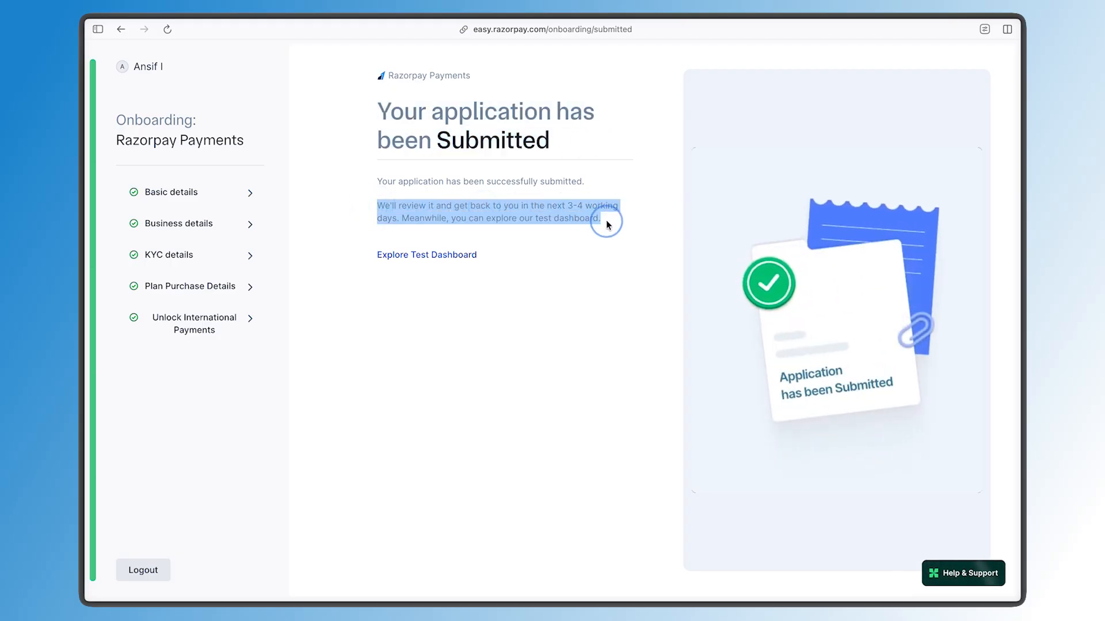
pyautogui.click(607, 229)
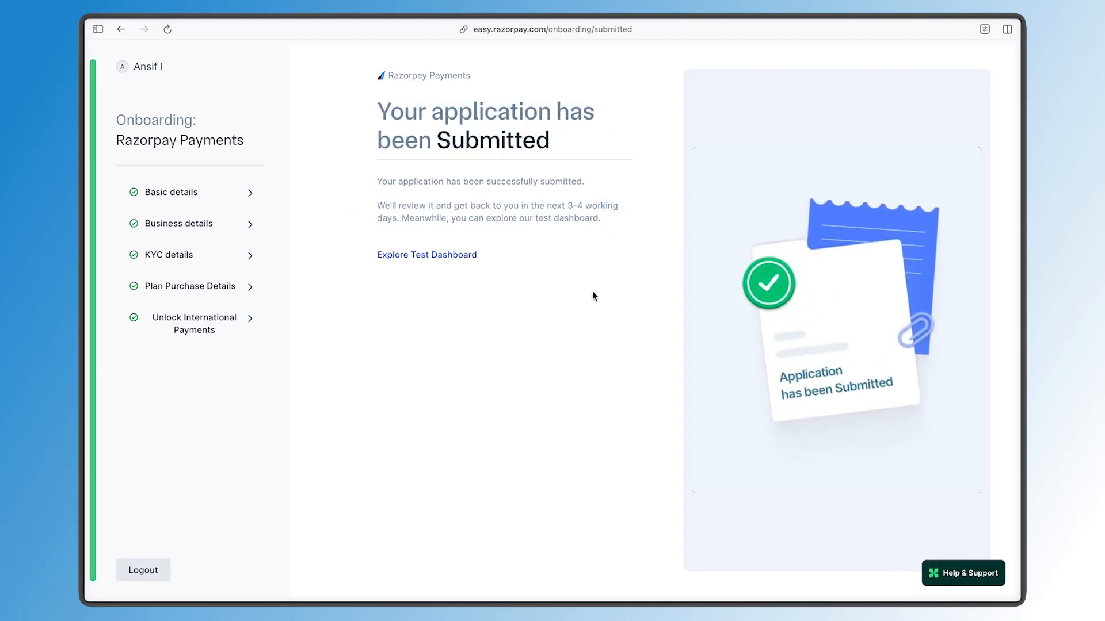
# Open the test dashboard from the submission page
pyautogui.click(452, 254)
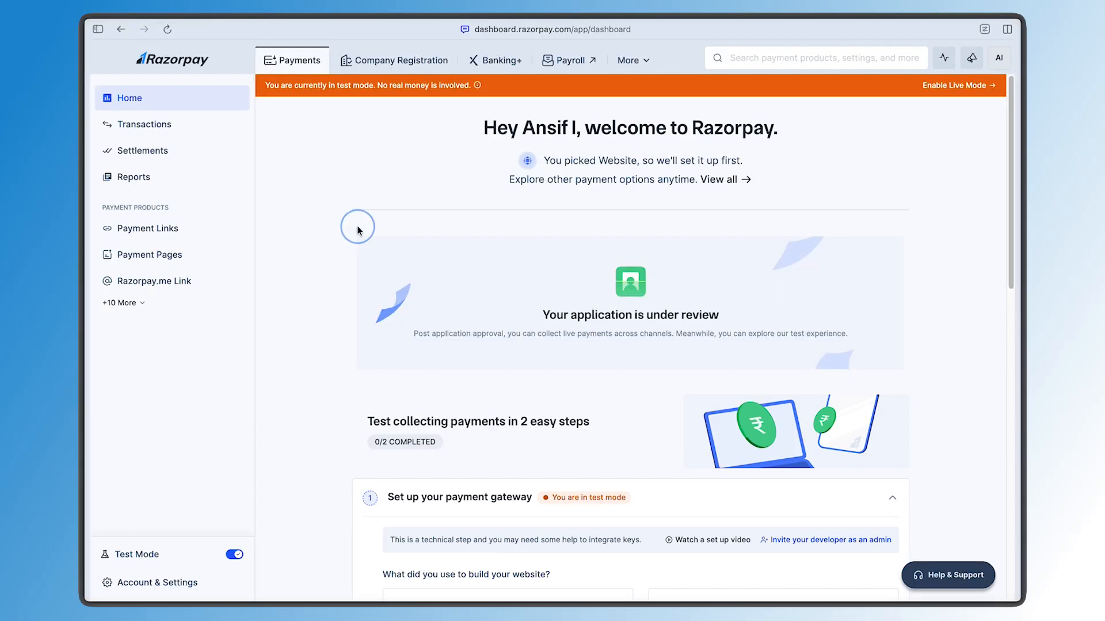
pyautogui.moveTo(265, 87); pyautogui.dragTo(455, 89)
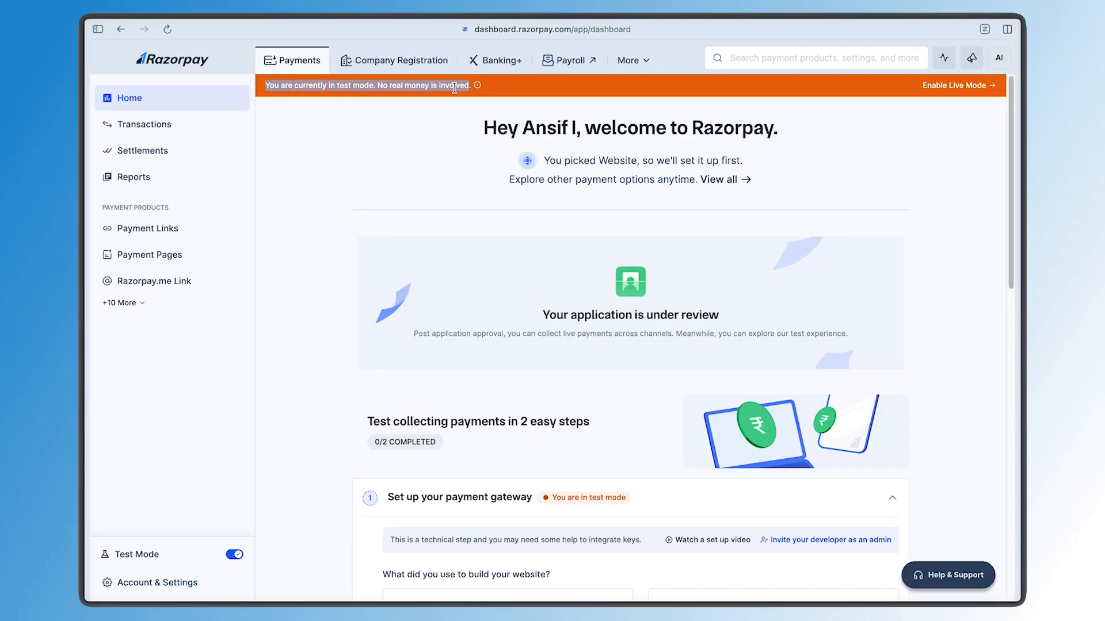
pyautogui.click(454, 91)
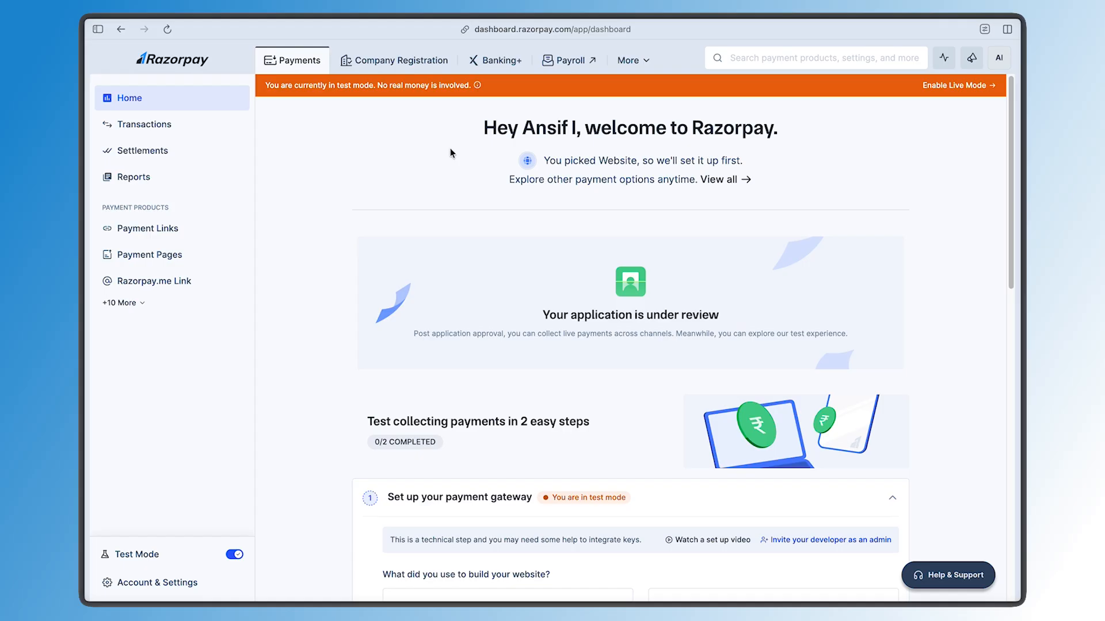
# Scroll through the test dashboard and expand the Accept your first payment section
pyautogui.scroll(-3, 452, 152)
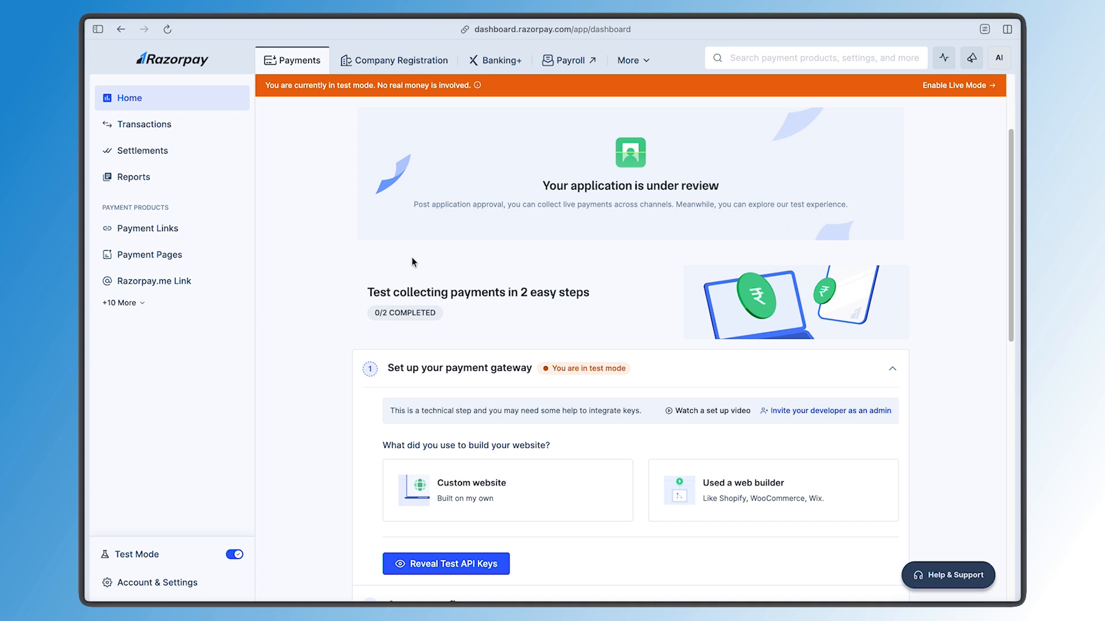
pyautogui.moveTo(368, 292); pyautogui.dragTo(594, 292)
pyautogui.click(595, 291)
pyautogui.scroll(-3, 594, 292)
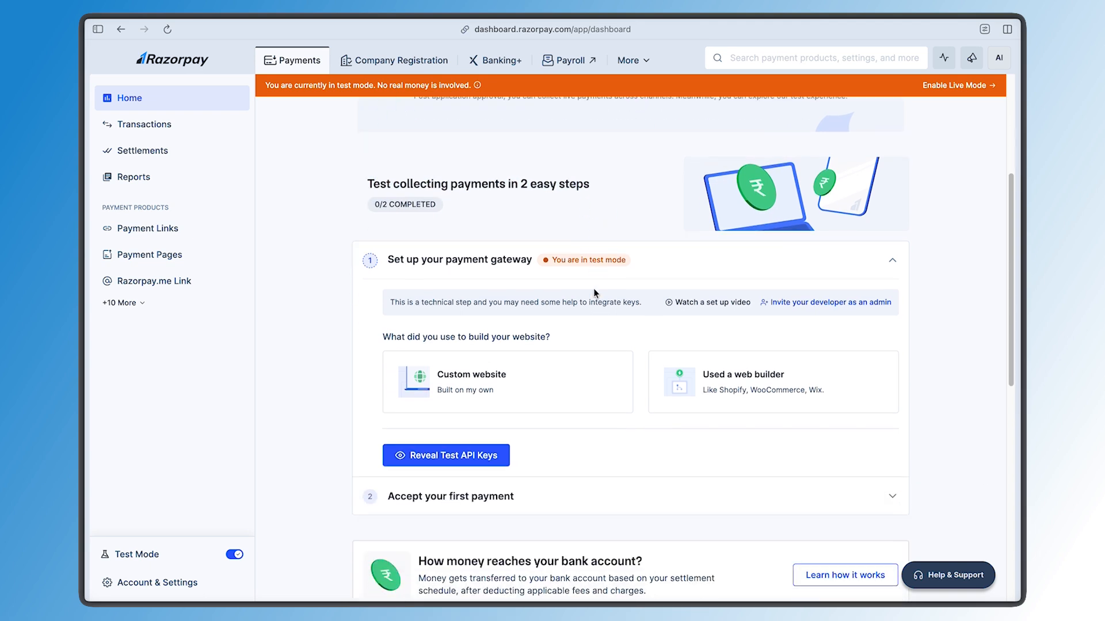
pyautogui.doubleClick(552, 184)
pyautogui.click(593, 187)
pyautogui.scroll(-1, 599, 202)
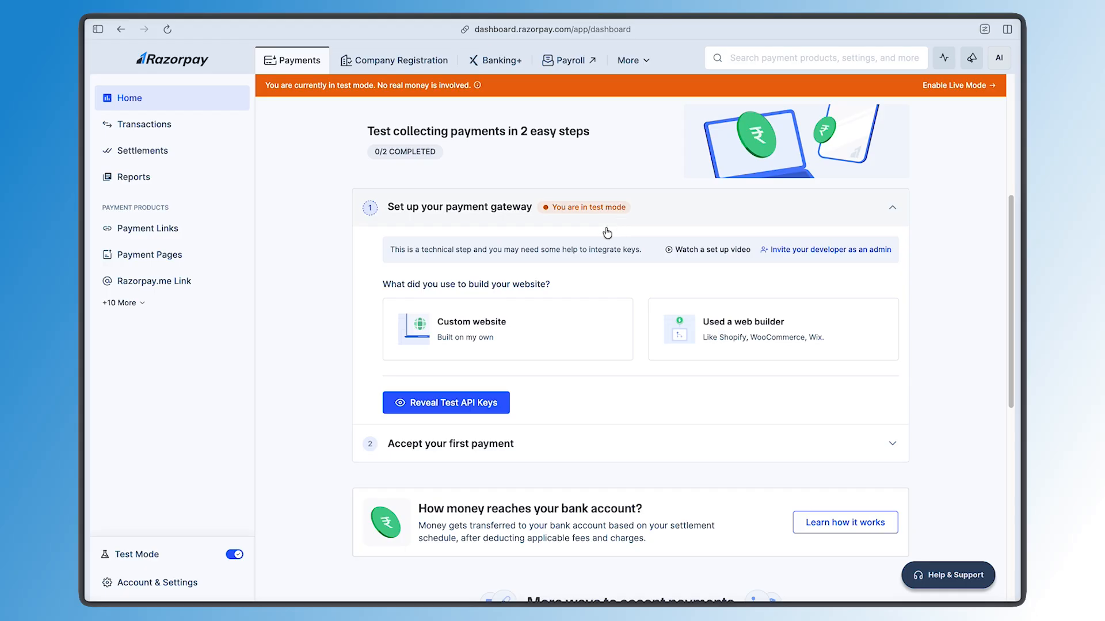
pyautogui.click(457, 443)
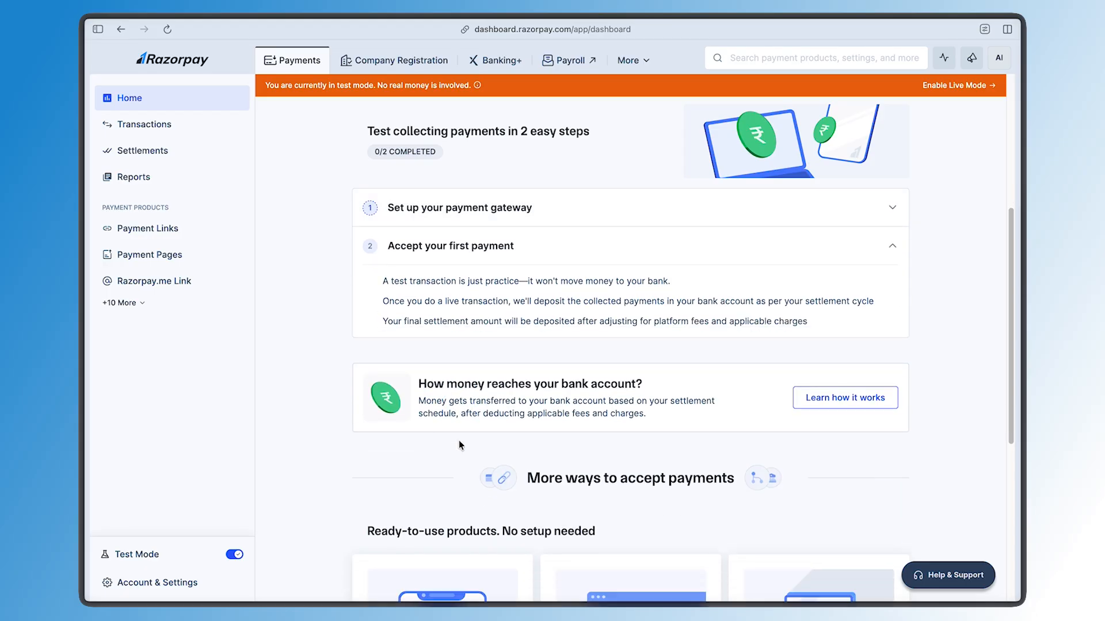
pyautogui.moveTo(484, 281); pyautogui.dragTo(505, 326)
pyautogui.click(506, 326)
pyautogui.scroll(-6, 506, 329)
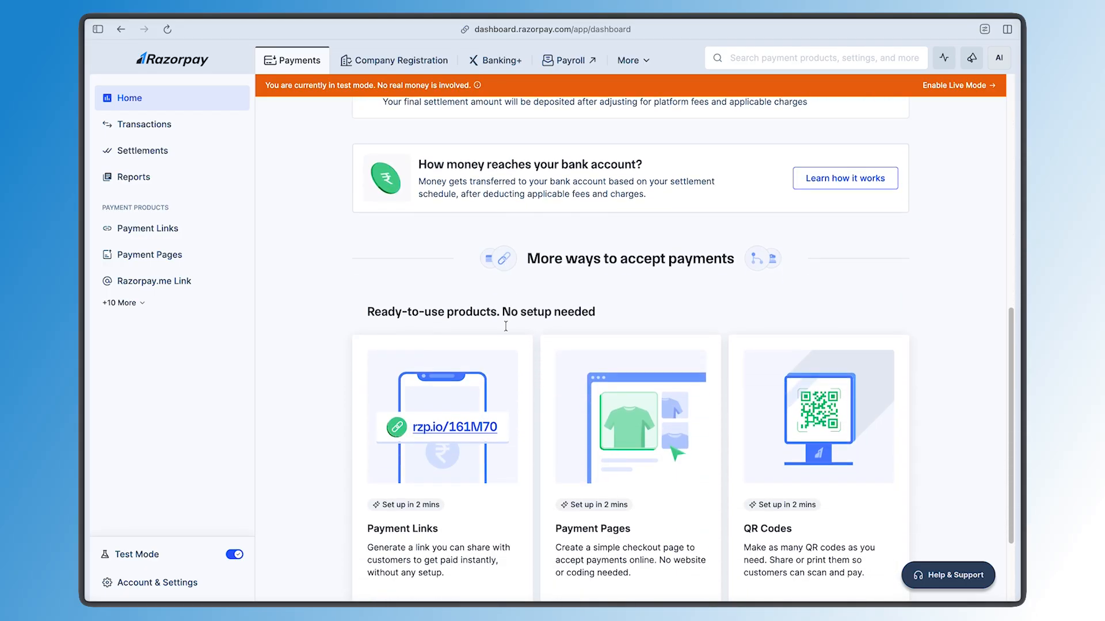
pyautogui.scroll(8, 507, 332)
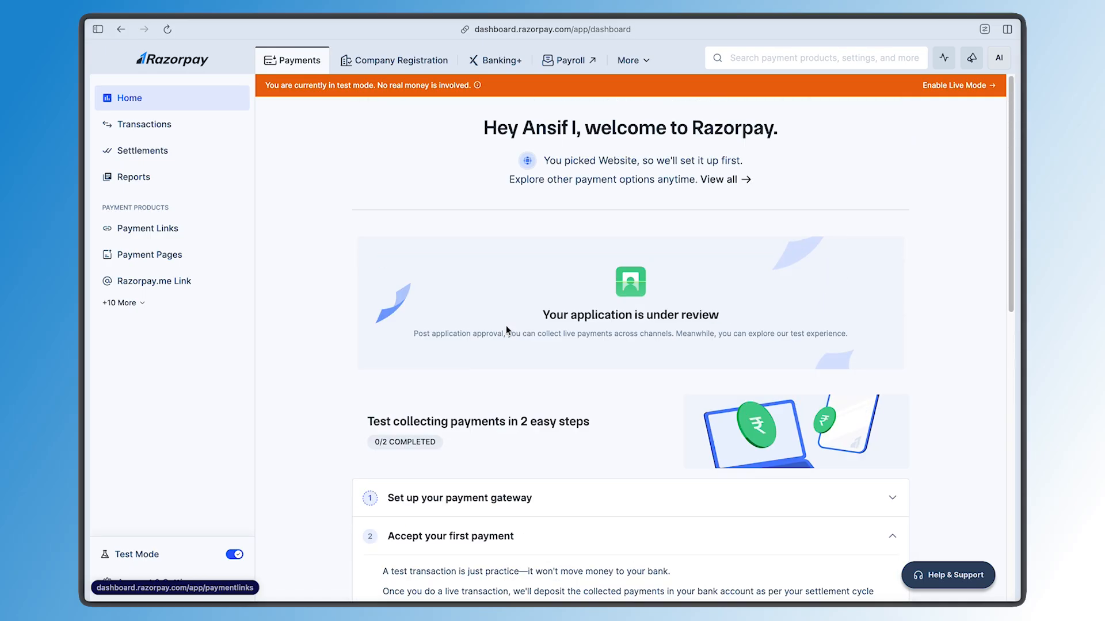
# Try to switch off Test Mode and acknowledge the activation notice
pyautogui.click(236, 554)
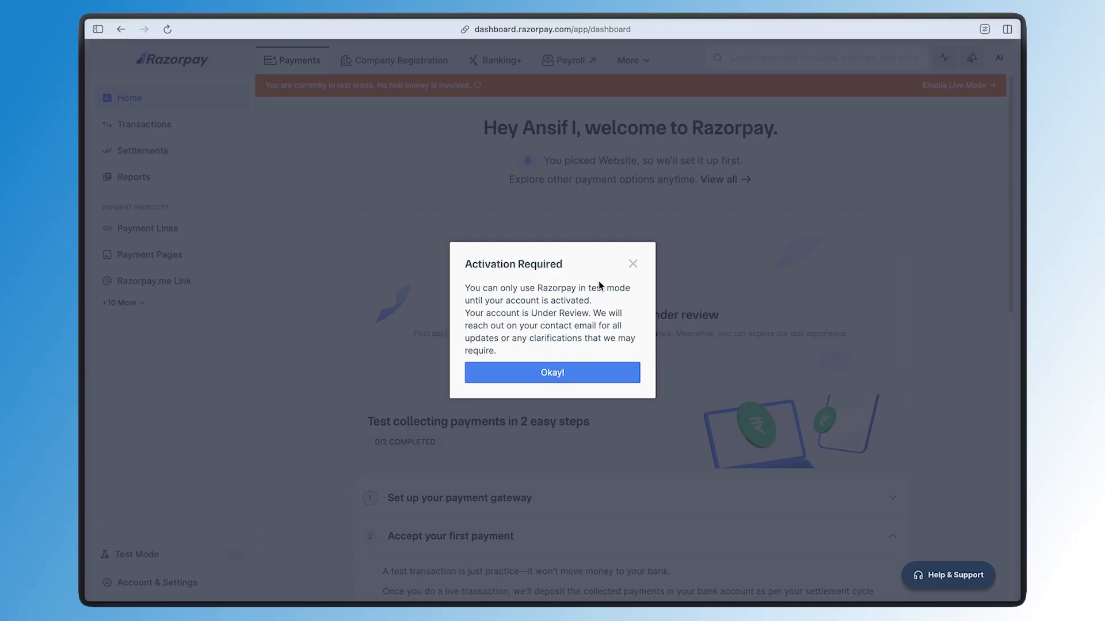
pyautogui.click(574, 375)
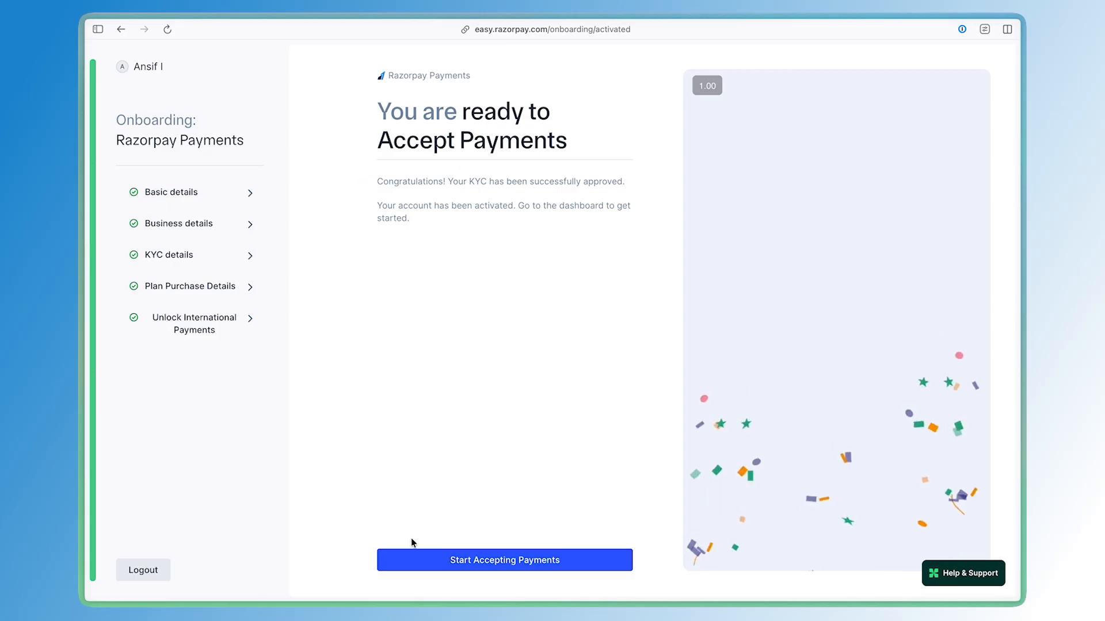
# Start accepting payments and pick the free Standard plan, keeping Standard instead of upgrading to Plus
pyautogui.click(417, 559)
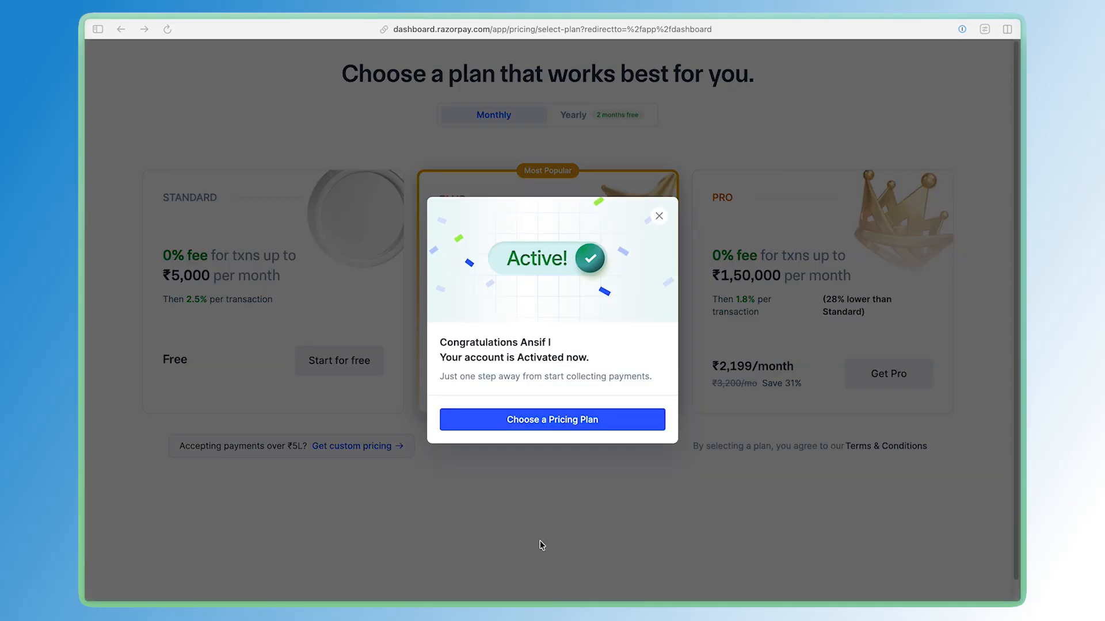
pyautogui.click(552, 420)
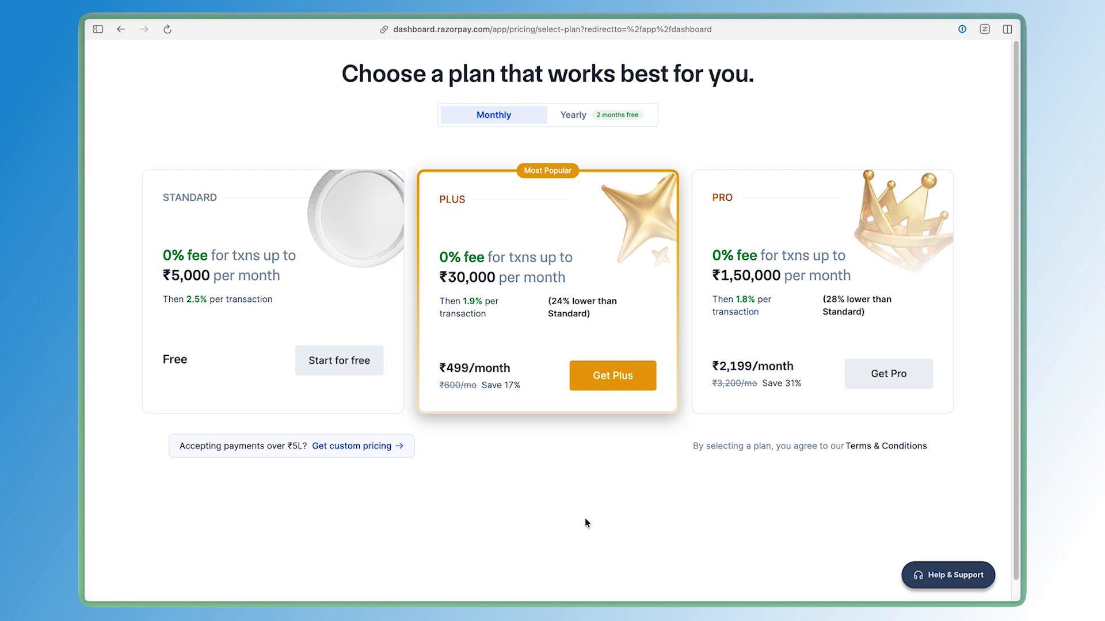
pyautogui.click(344, 366)
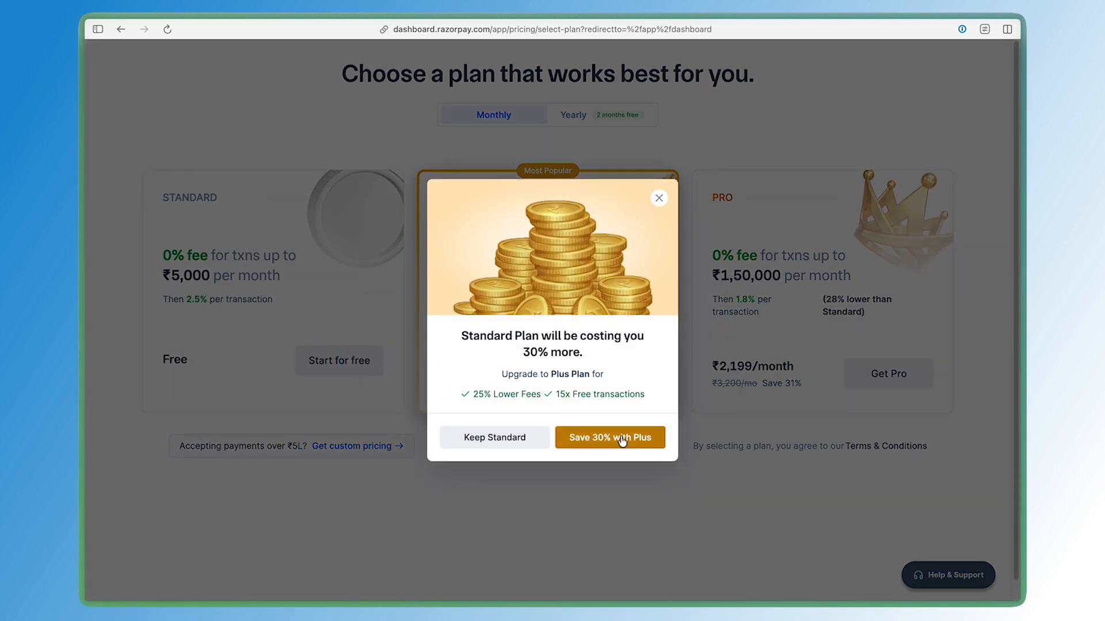
pyautogui.click(494, 437)
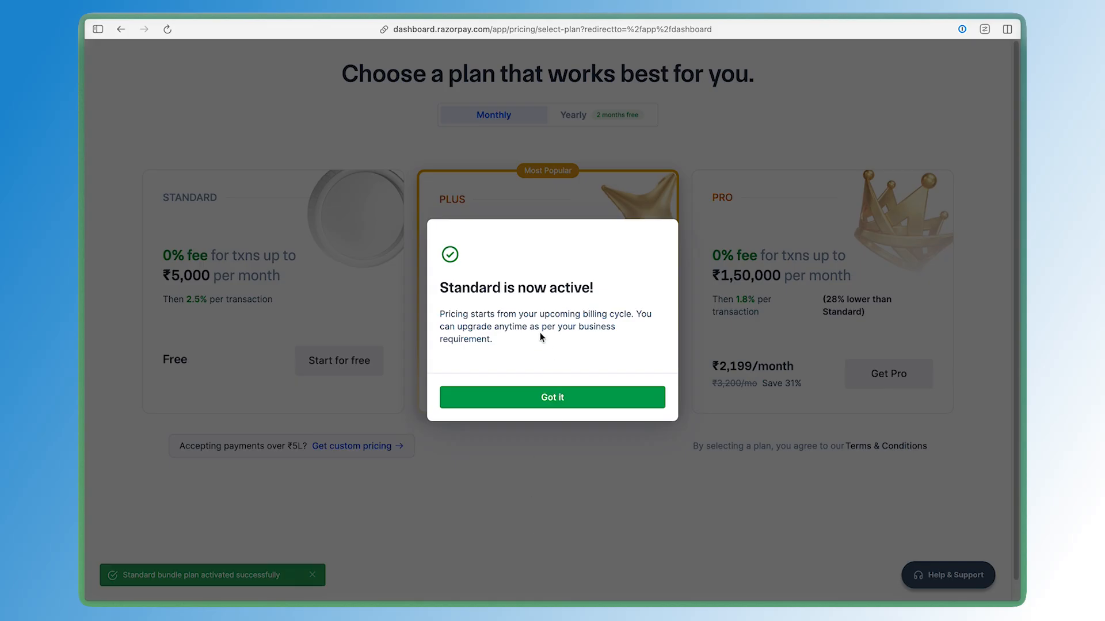
pyautogui.click(545, 398)
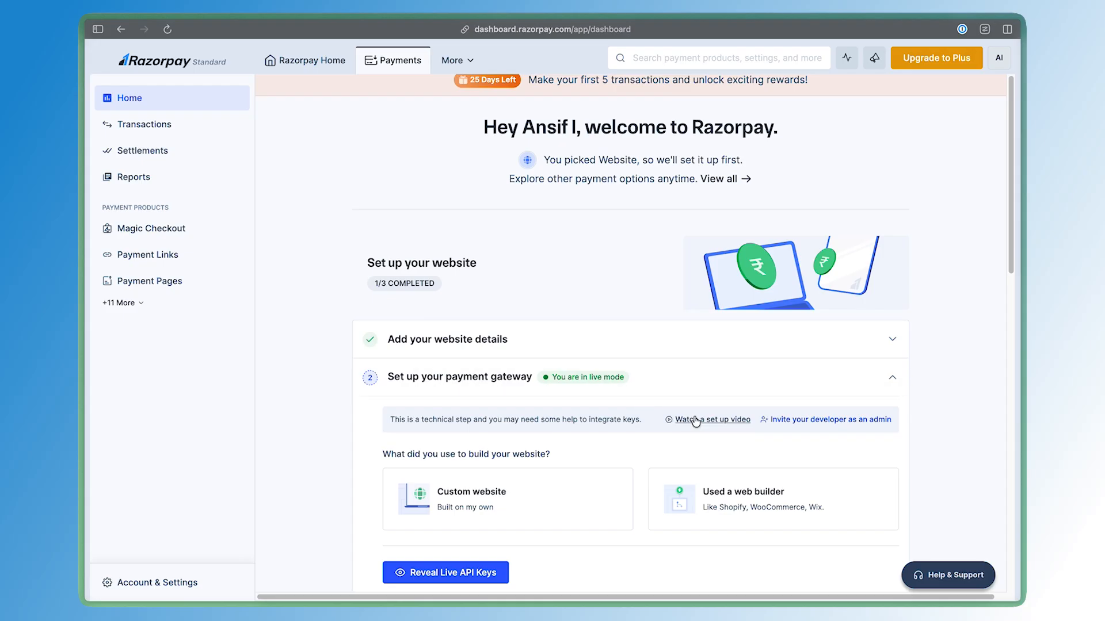
# Reveal the live API keys, entering the 2-step verification OTP
pyautogui.scroll(-3, 636, 385)
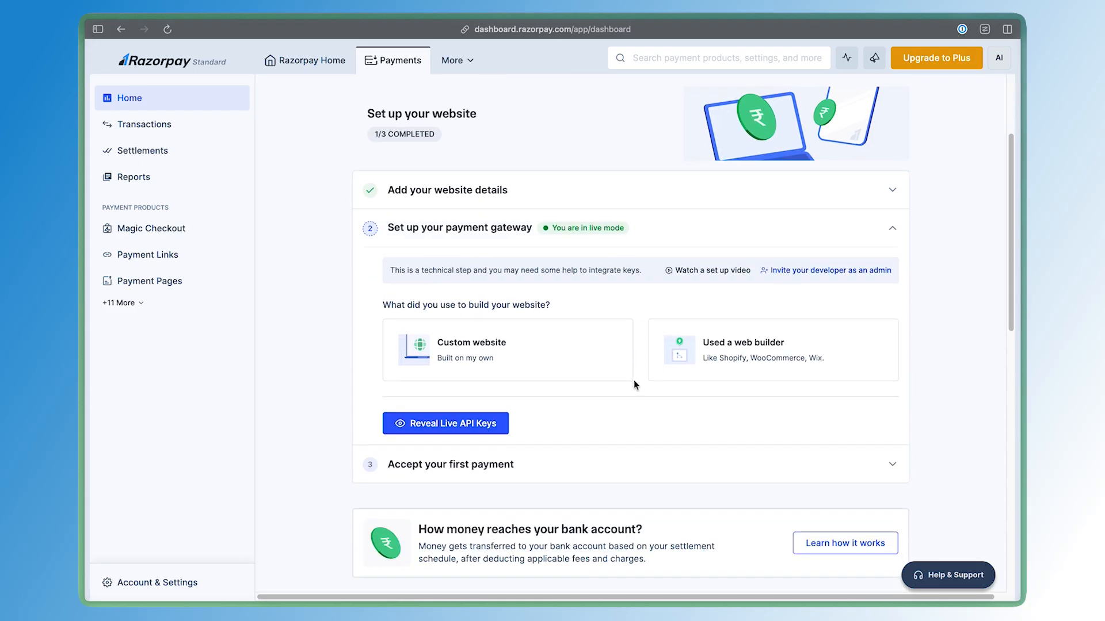
pyautogui.click(487, 427)
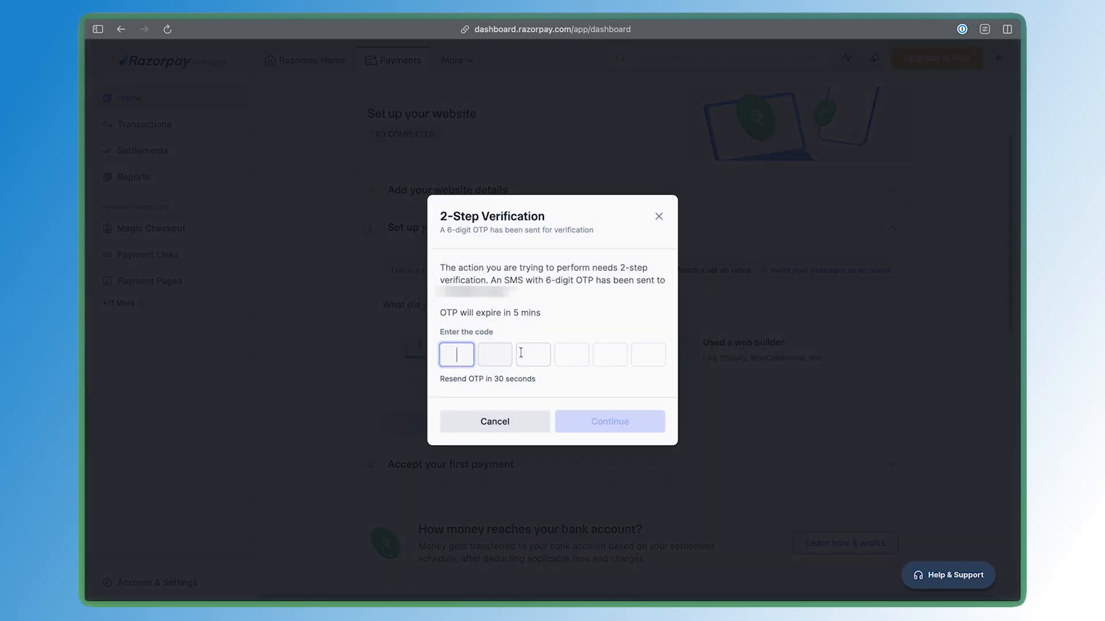
pyautogui.press('super+v')
pyautogui.click(600, 423)
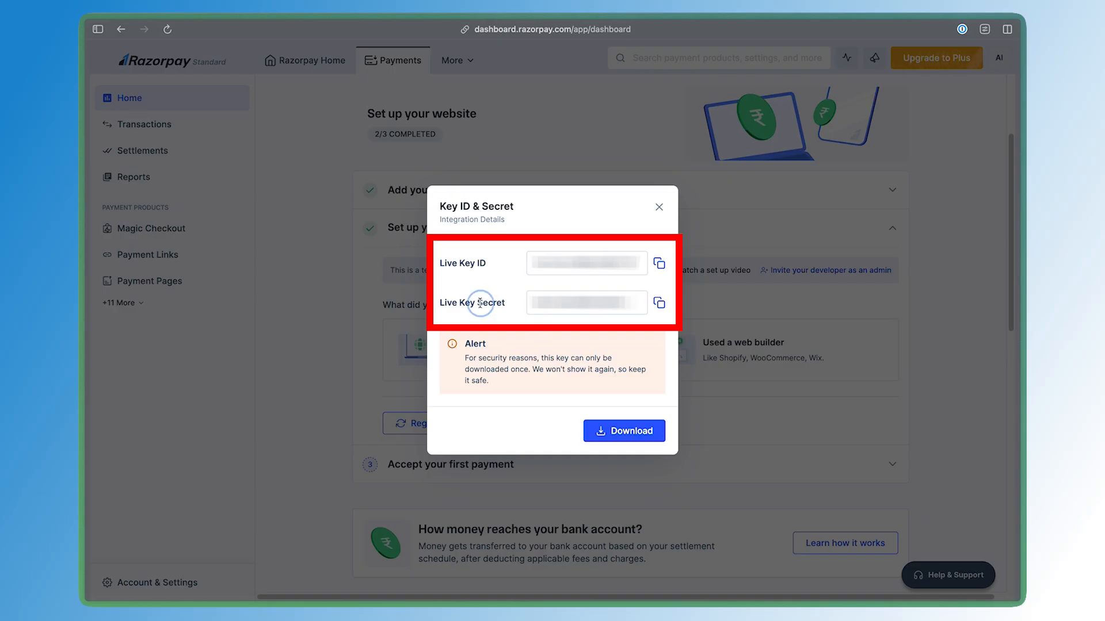
# Download the live Key ID and Key Secret
pyautogui.moveTo(481, 303); pyautogui.dragTo(481, 270)
pyautogui.click(481, 270)
pyautogui.click(553, 354)
pyautogui.tripleClick(553, 355)
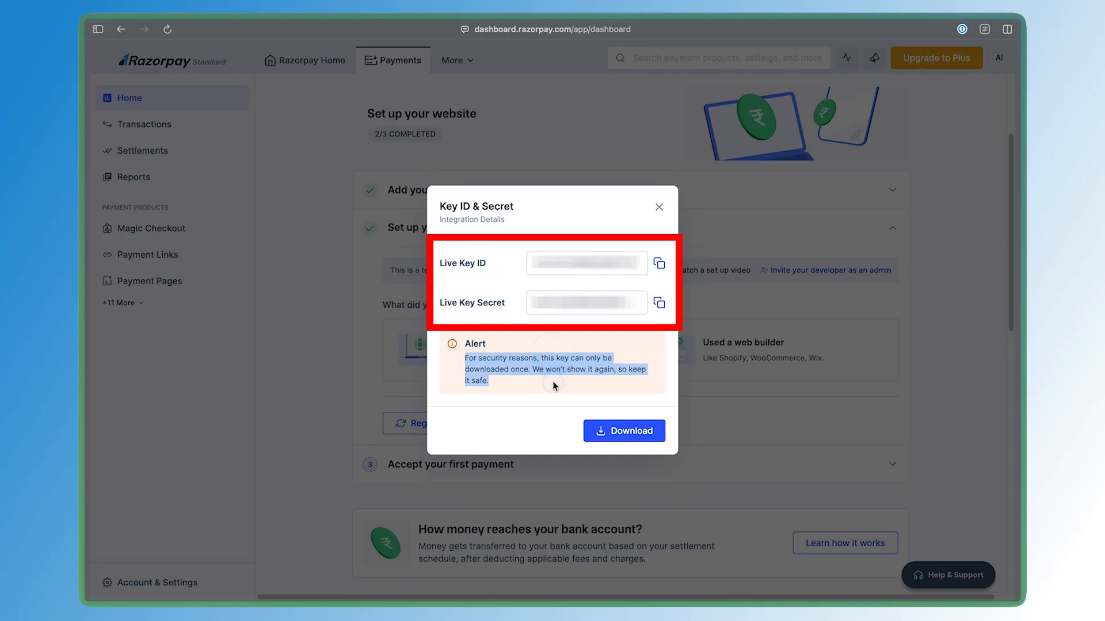
pyautogui.click(550, 380)
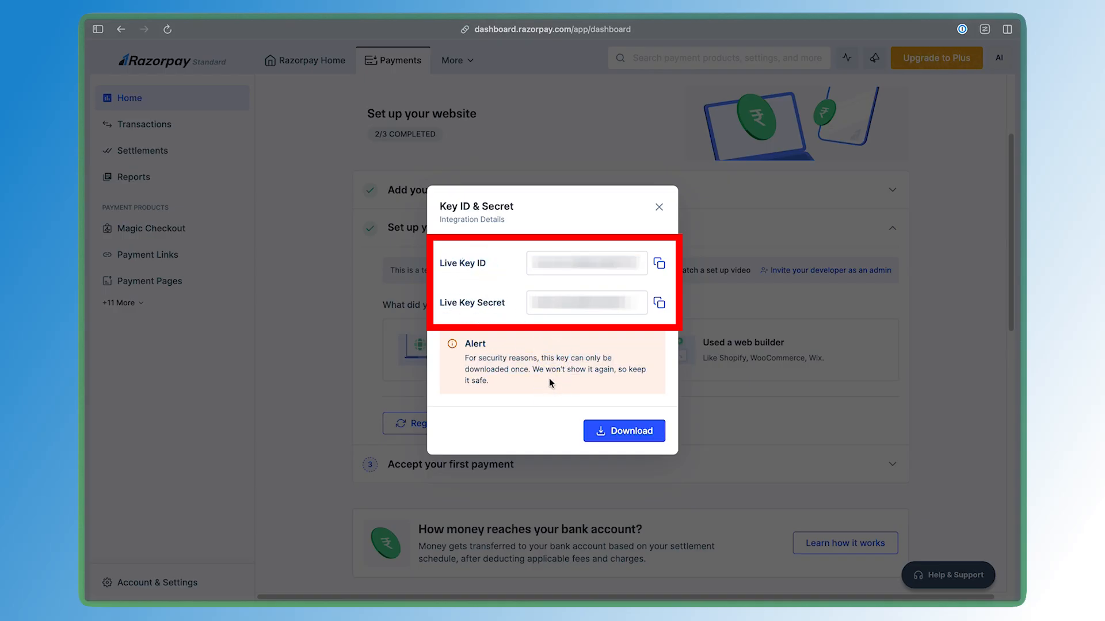
pyautogui.click(602, 437)
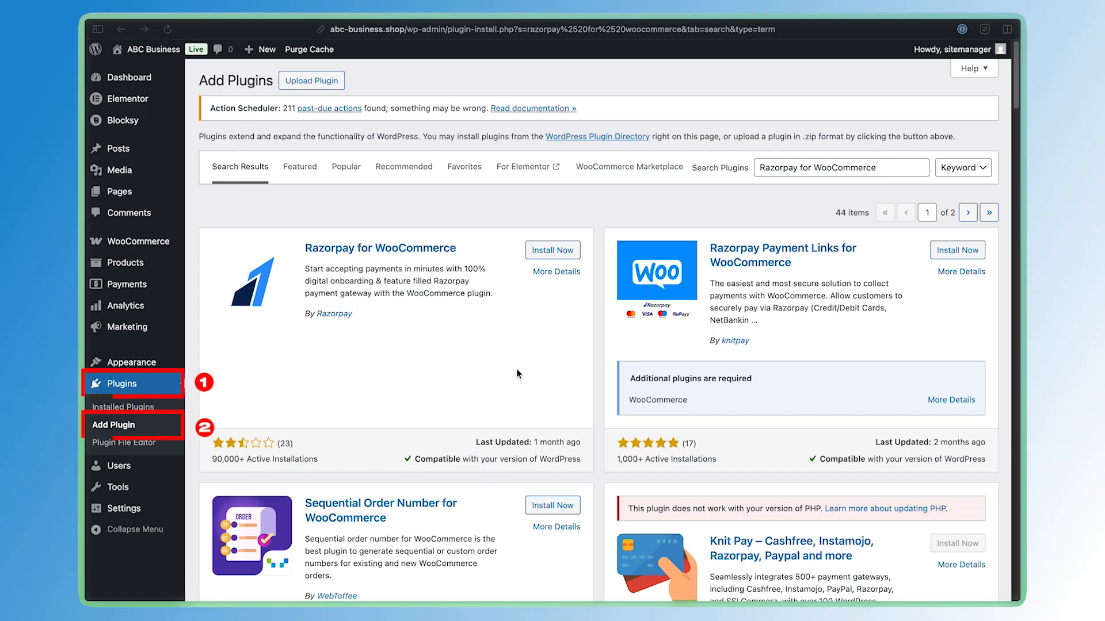
# Install and activate the Razorpay for WooCommerce plugin
pyautogui.click(559, 251)
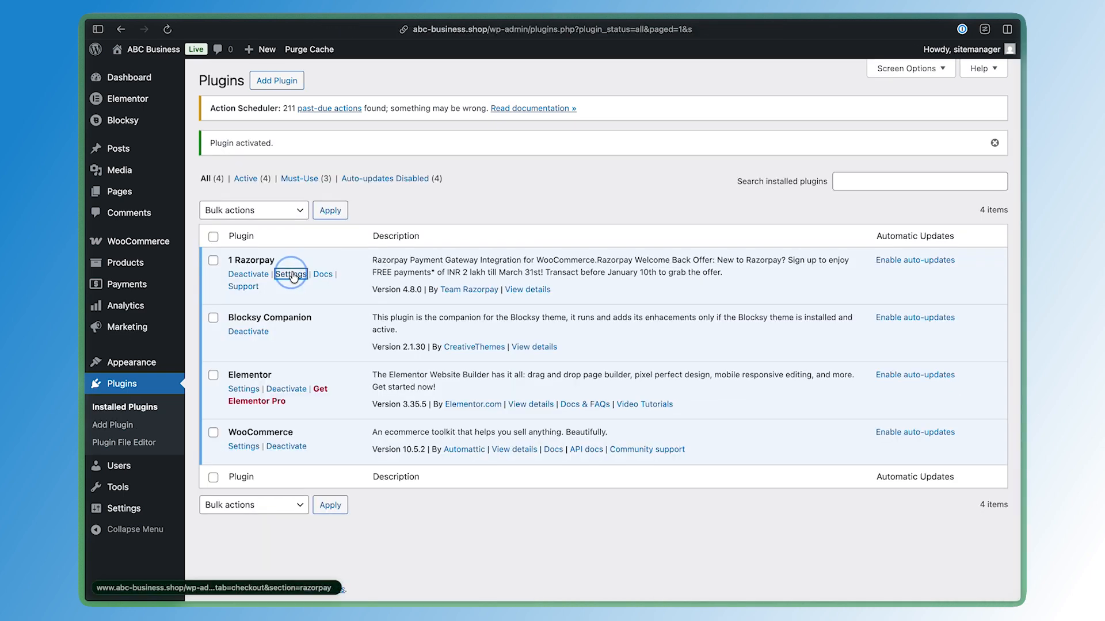
pyautogui.click(291, 275)
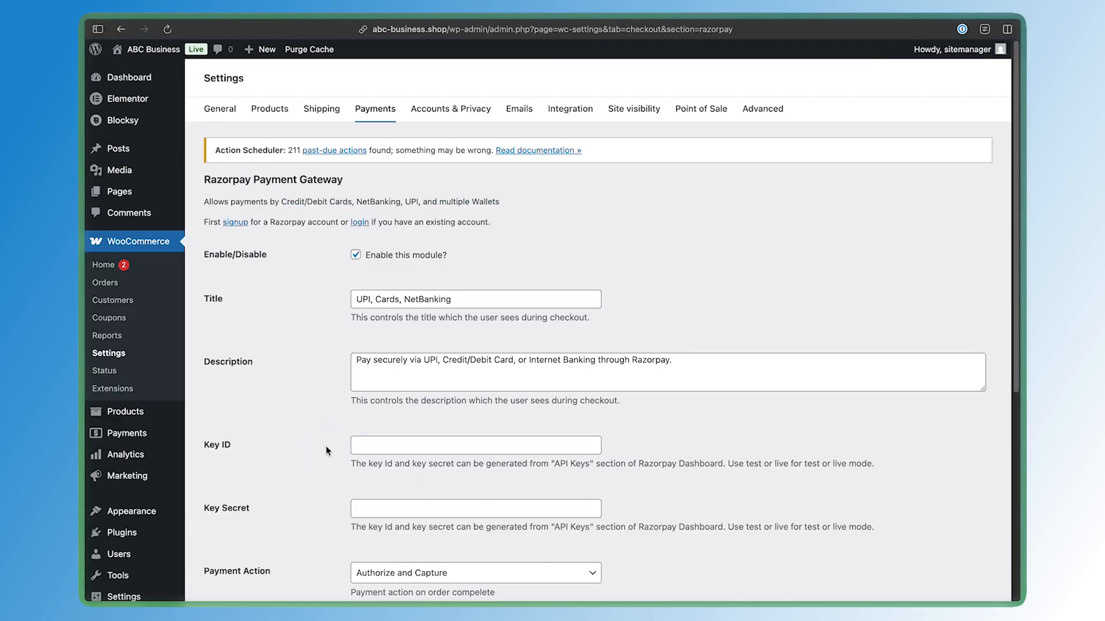
# Paste the live Key ID and Key Secret into the Razorpay Payment Gateway settings and save them
pyautogui.scroll(-4, 326, 447)
pyautogui.click(515, 323)
pyautogui.press('super+v')
pyautogui.press('super+Tab')
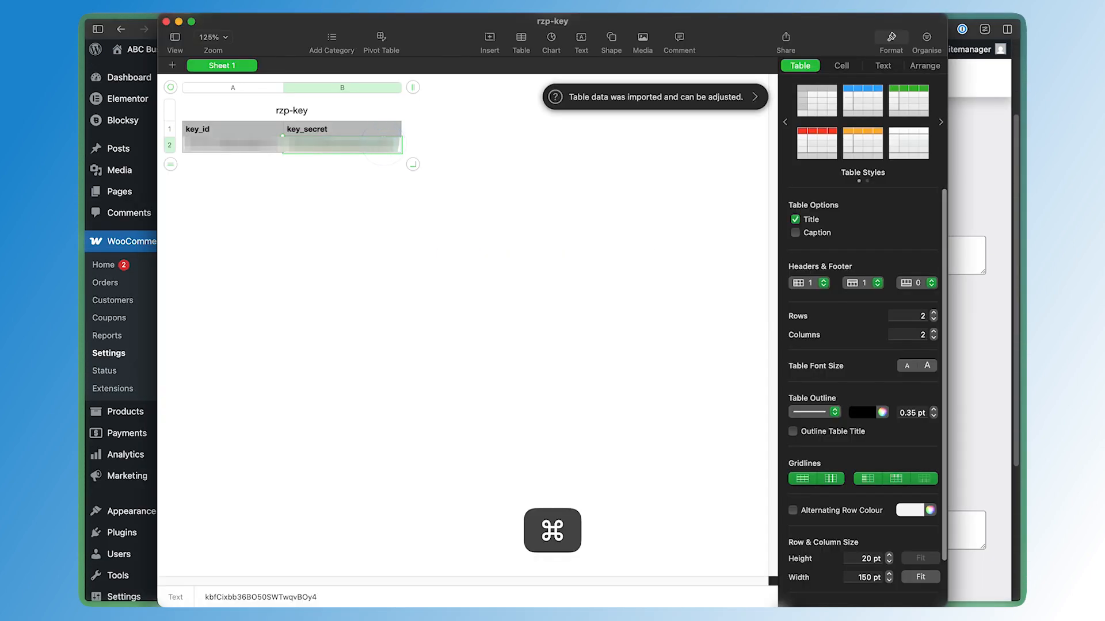
pyautogui.press('super+c')
pyautogui.click(479, 389)
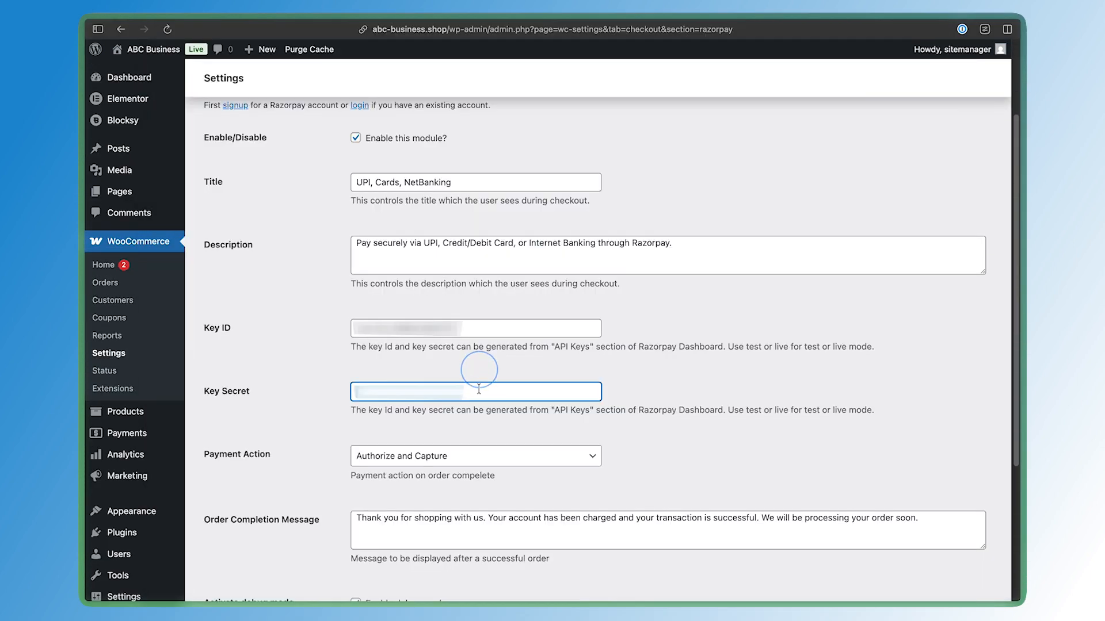
pyautogui.press('super+v')
pyautogui.scroll(-3, 479, 389)
pyautogui.click(242, 577)
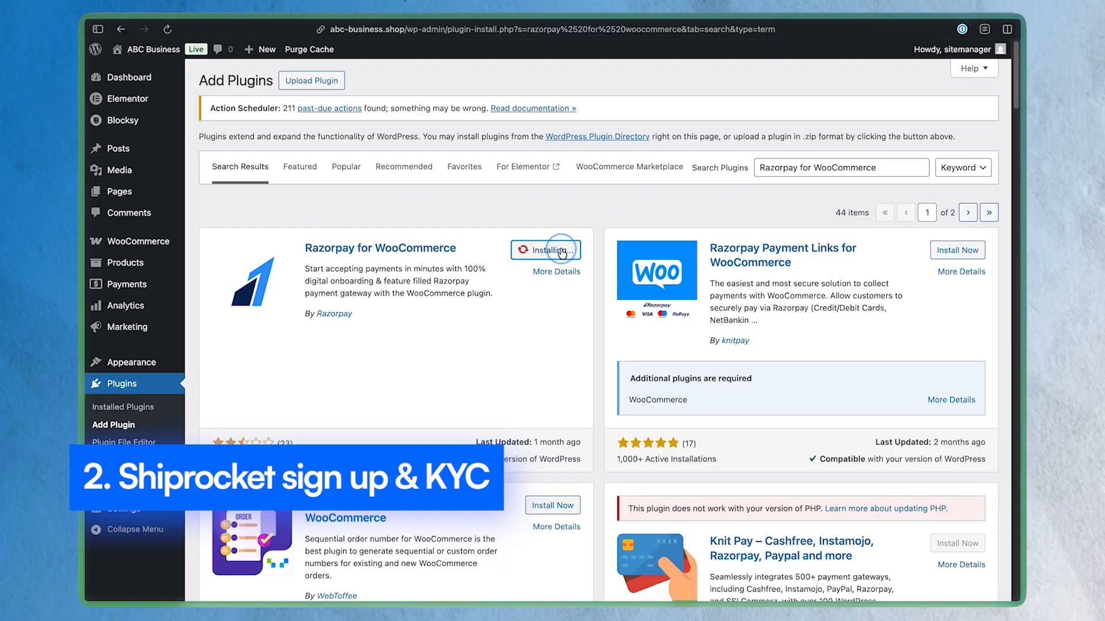
# Paste the phone verification OTP on Shiprocket and verify the number
pyautogui.click(553, 251)
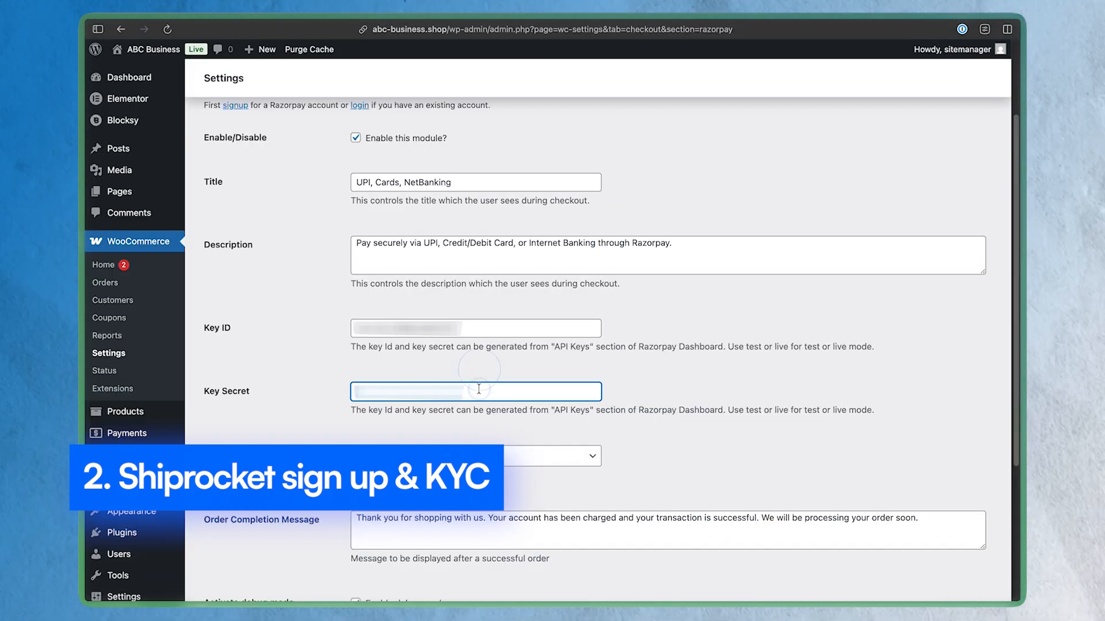
pyautogui.press('super+v')
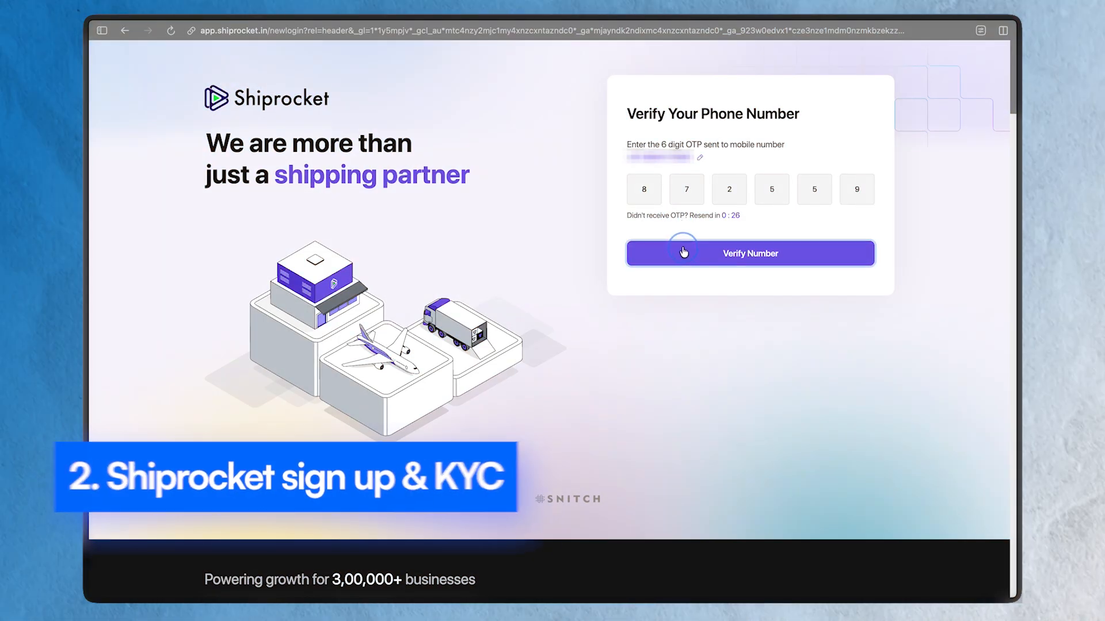
pyautogui.click(684, 251)
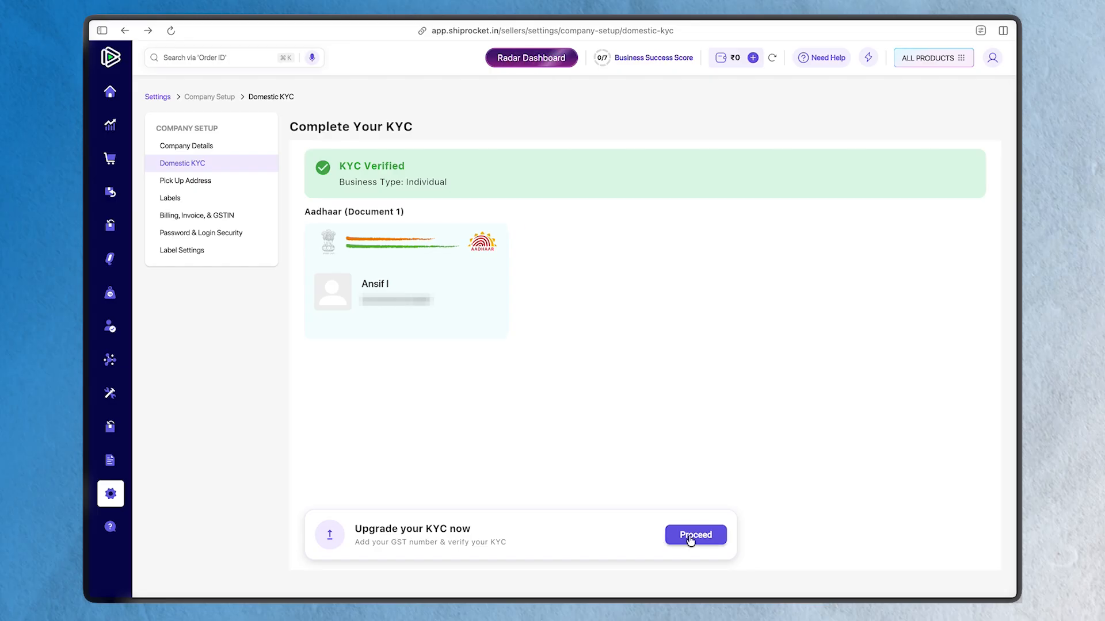
# Search Google for shiprocket and open the shiprocket.in website
pyautogui.click(695, 535)
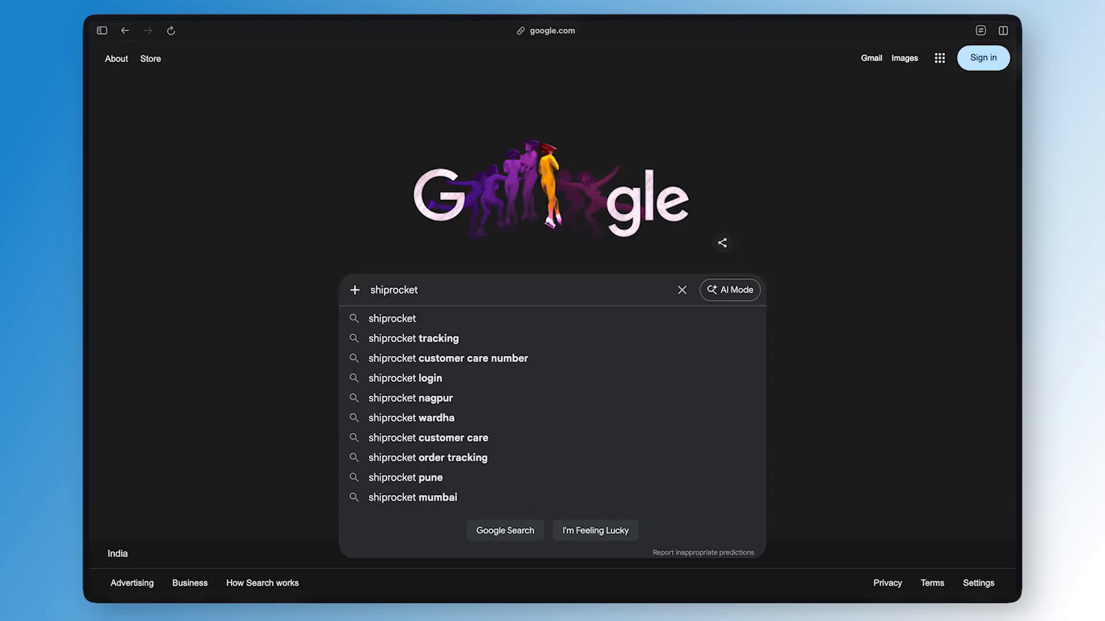
pyautogui.press('Return')
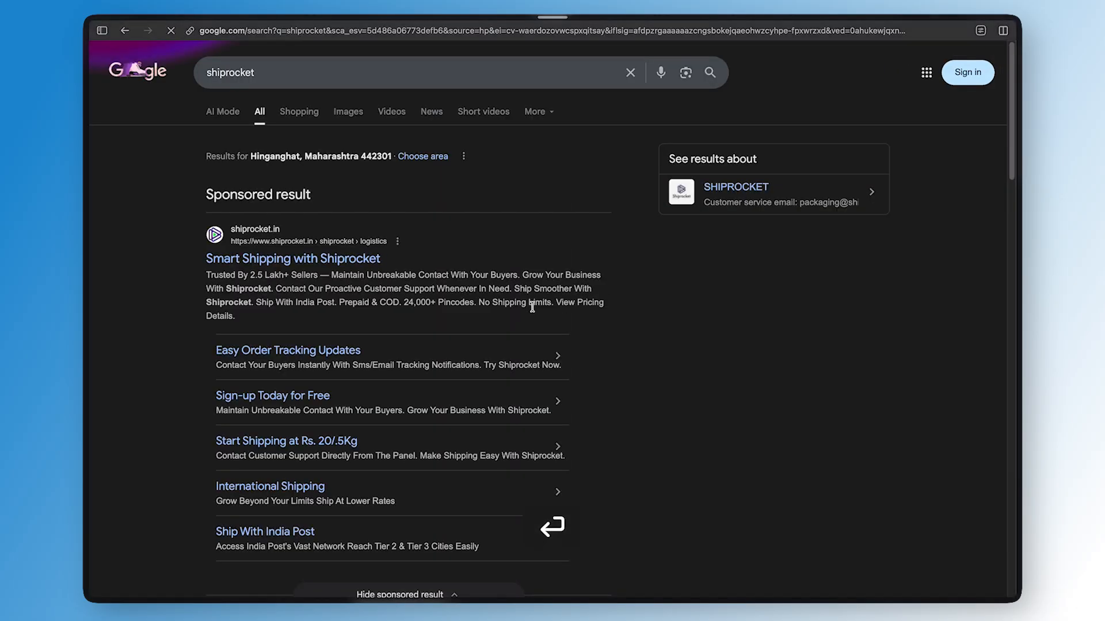
pyautogui.scroll(-8, 259, 271)
pyautogui.click(295, 235)
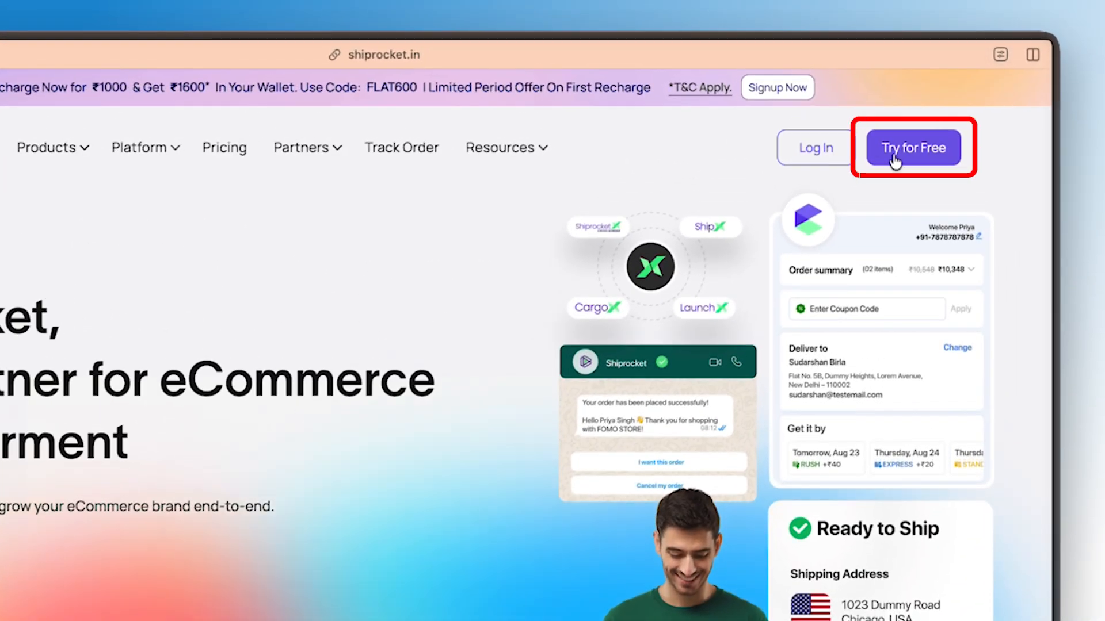
# Start a free Shiprocket sign-up and submit the business mobile number
pyautogui.click(919, 97)
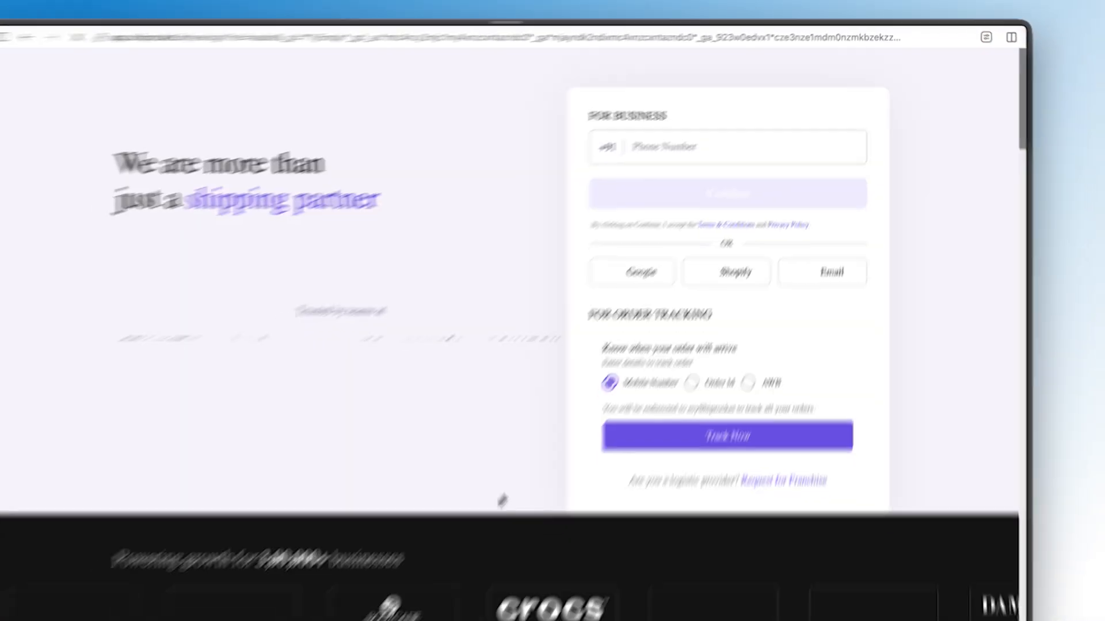
pyautogui.click(742, 129)
pyautogui.write('XXXXXXXXXX')
pyautogui.click(750, 170)
# Enter the six-digit phone verification OTP and verify the number
pyautogui.click(651, 190)
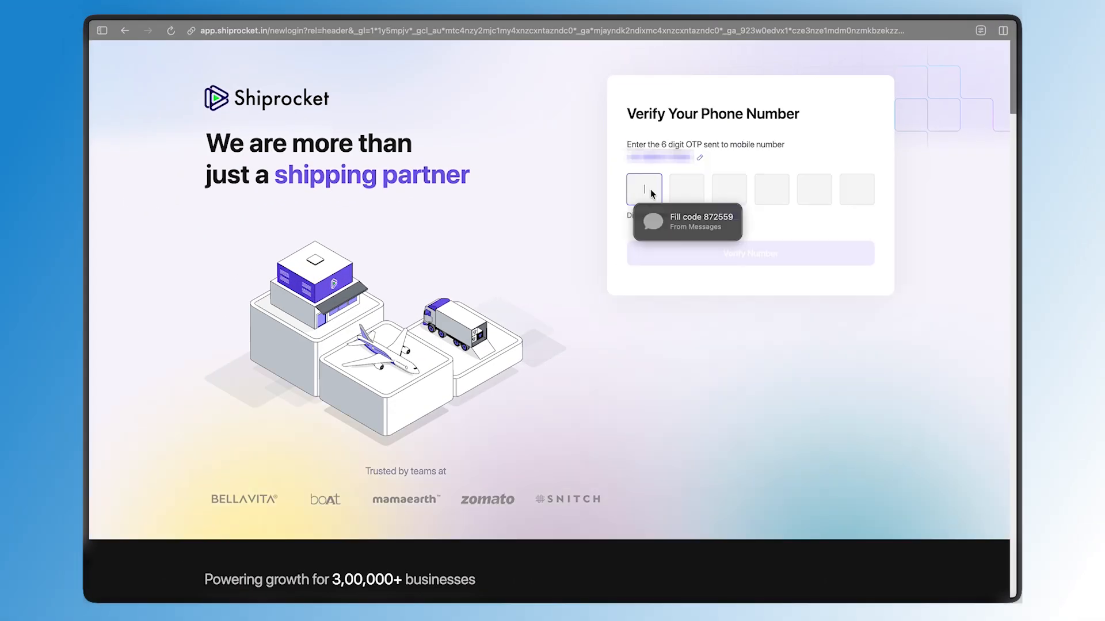
pyautogui.click(677, 215)
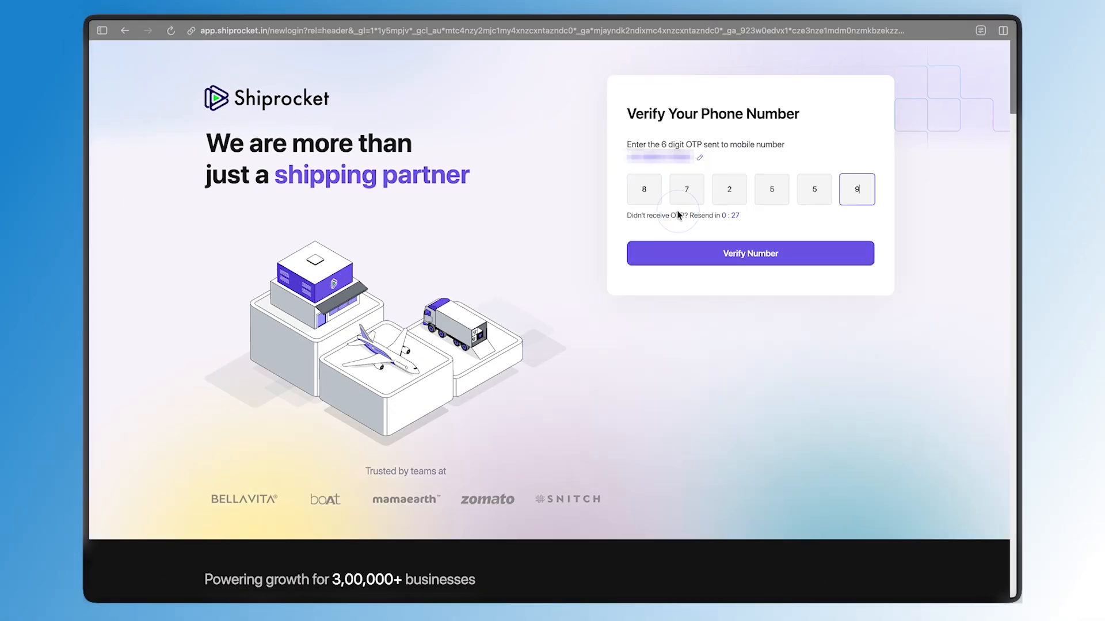
pyautogui.click(684, 251)
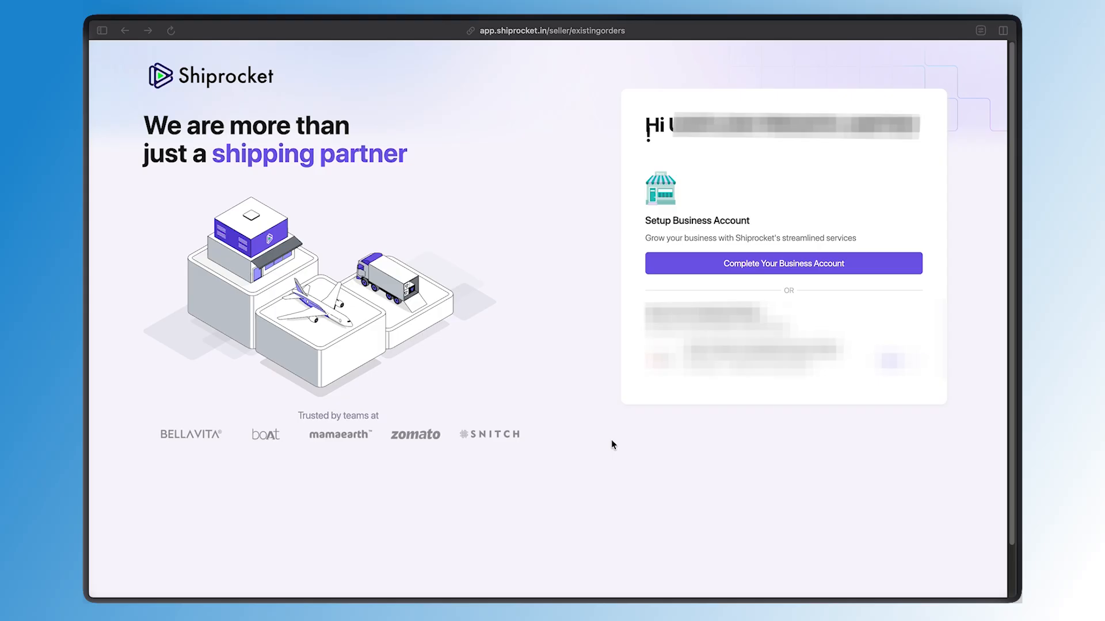
# Complete the business account form with name, company name, email and pincode, and proceed
pyautogui.click(724, 266)
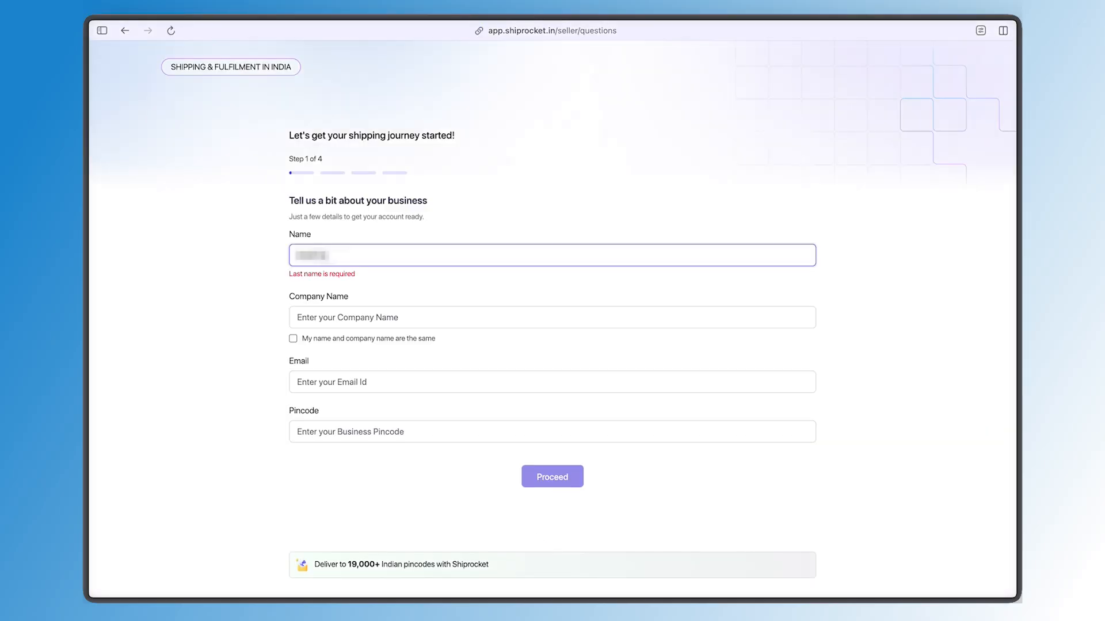
pyautogui.press('Tab')
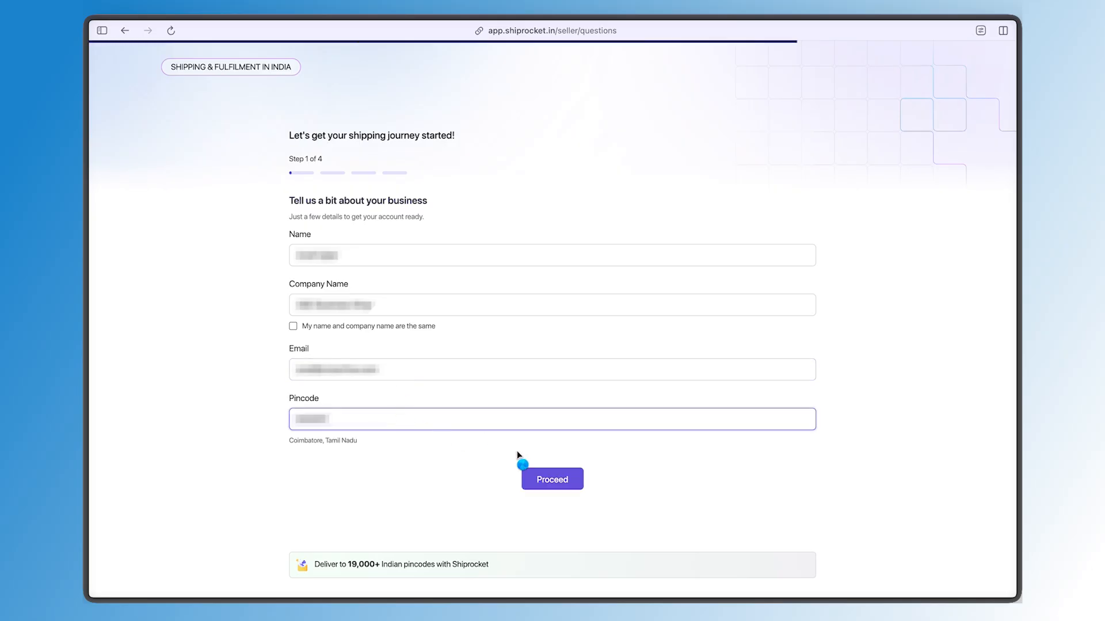
pyautogui.click(561, 479)
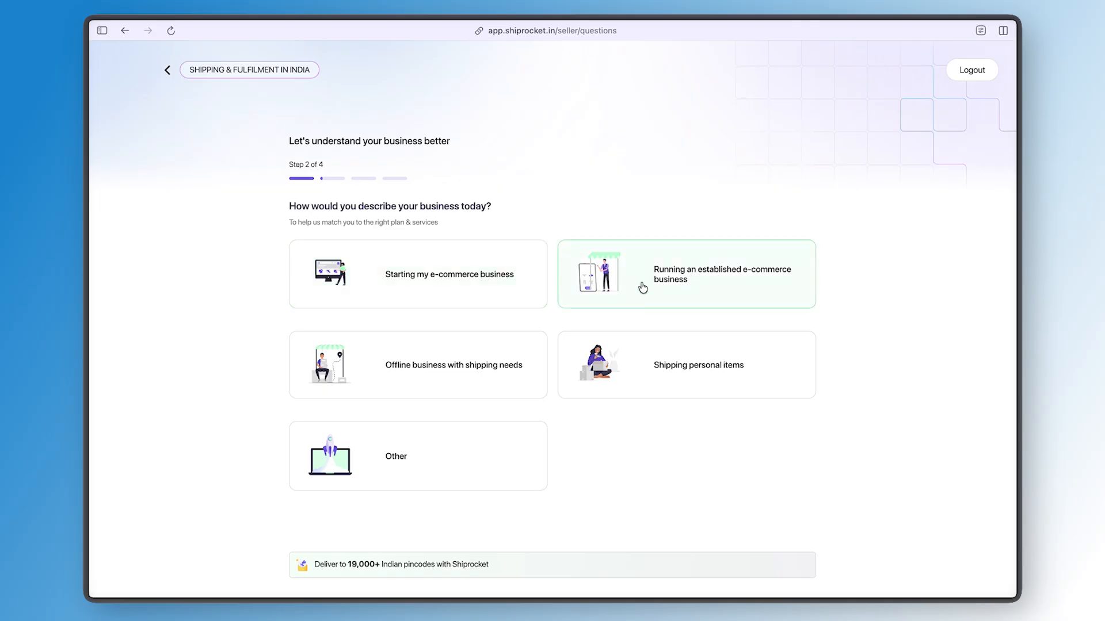
# Describe the business as Starting my e-commerce business and choose Haven't shipped yet for last month's orders
pyautogui.click(463, 298)
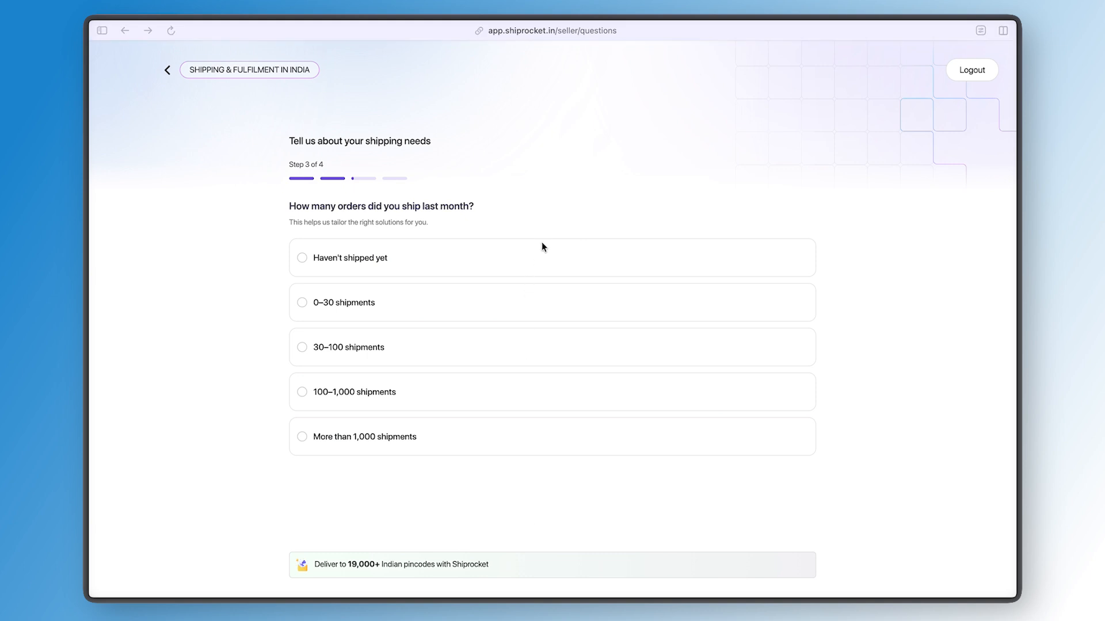
pyautogui.click(516, 257)
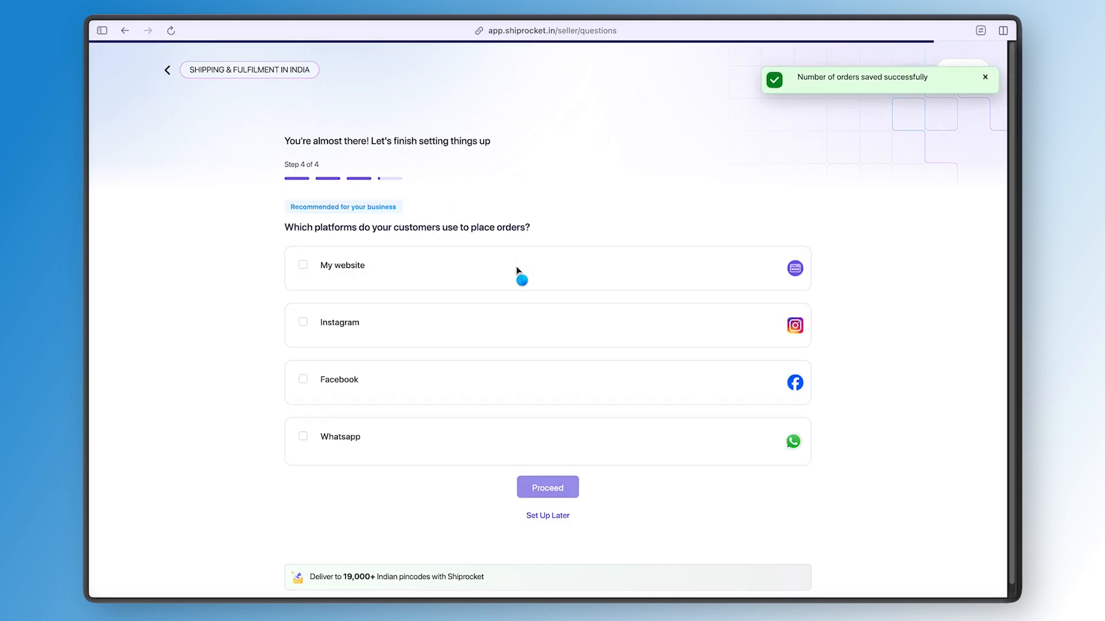
pyautogui.moveTo(301, 233); pyautogui.dragTo(510, 229)
pyautogui.click(514, 235)
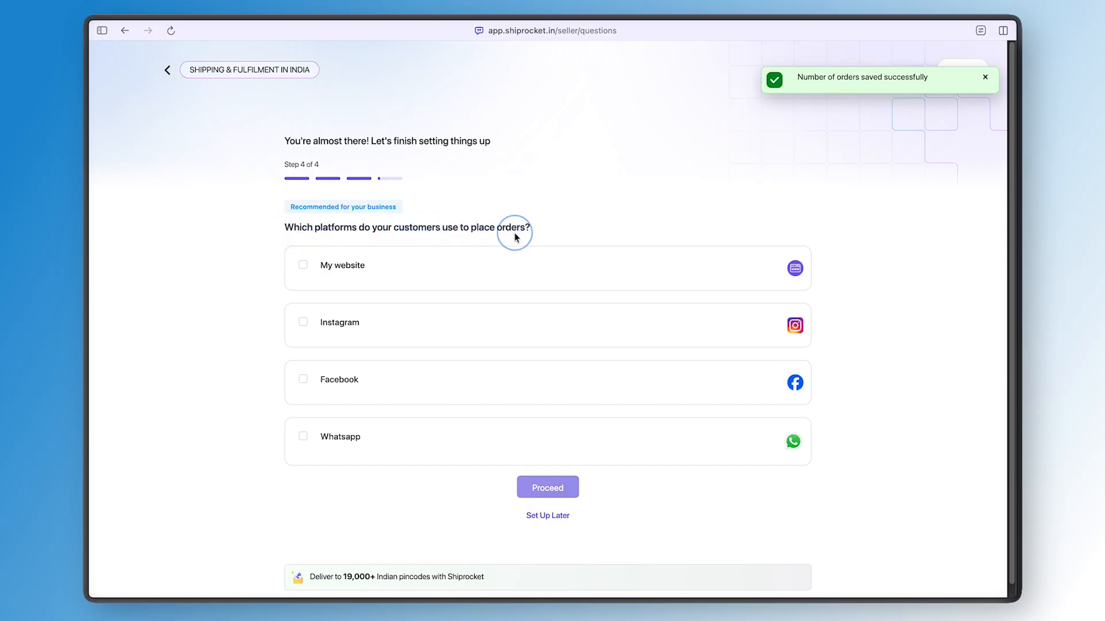
pyautogui.click(509, 266)
pyautogui.click(452, 311)
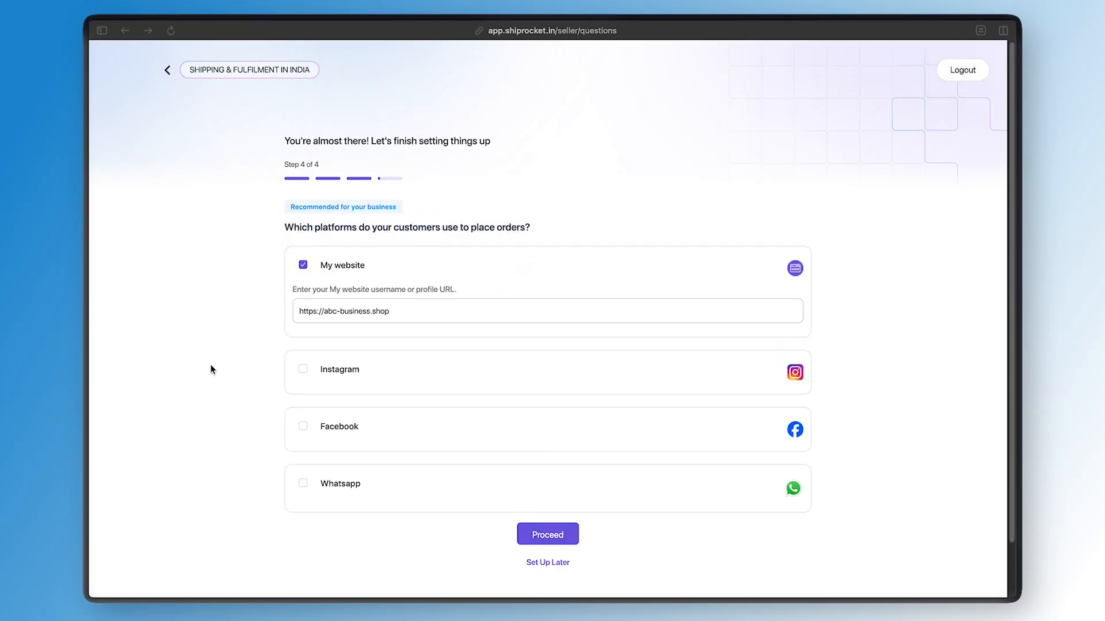
pyautogui.click(211, 367)
pyautogui.click(346, 324)
pyautogui.moveTo(371, 307); pyautogui.dragTo(281, 308)
pyautogui.click(256, 307)
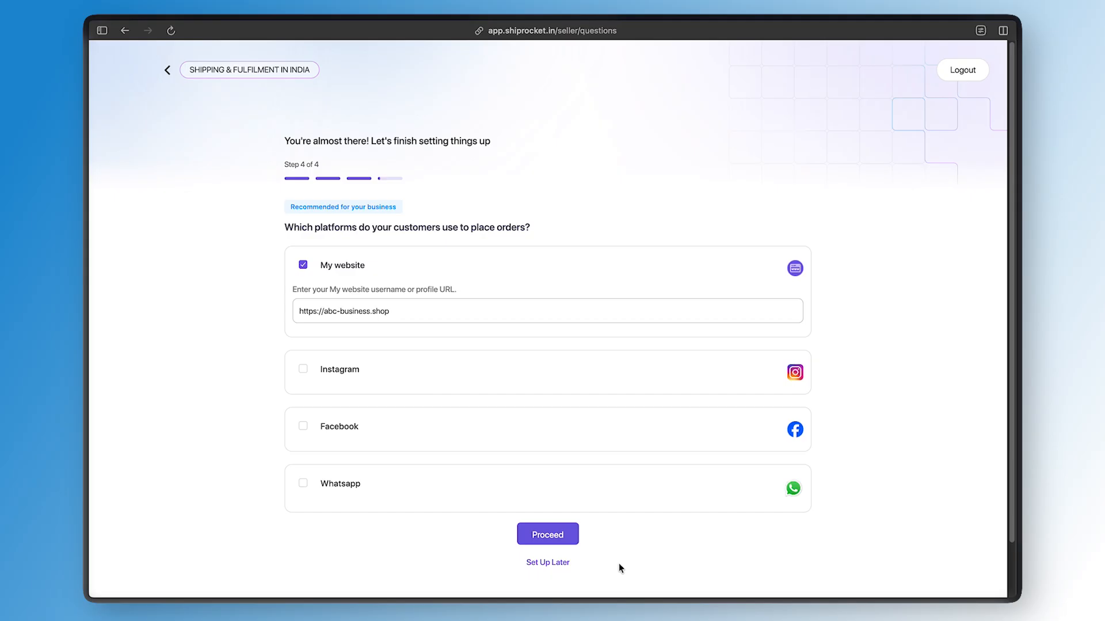
pyautogui.click(576, 544)
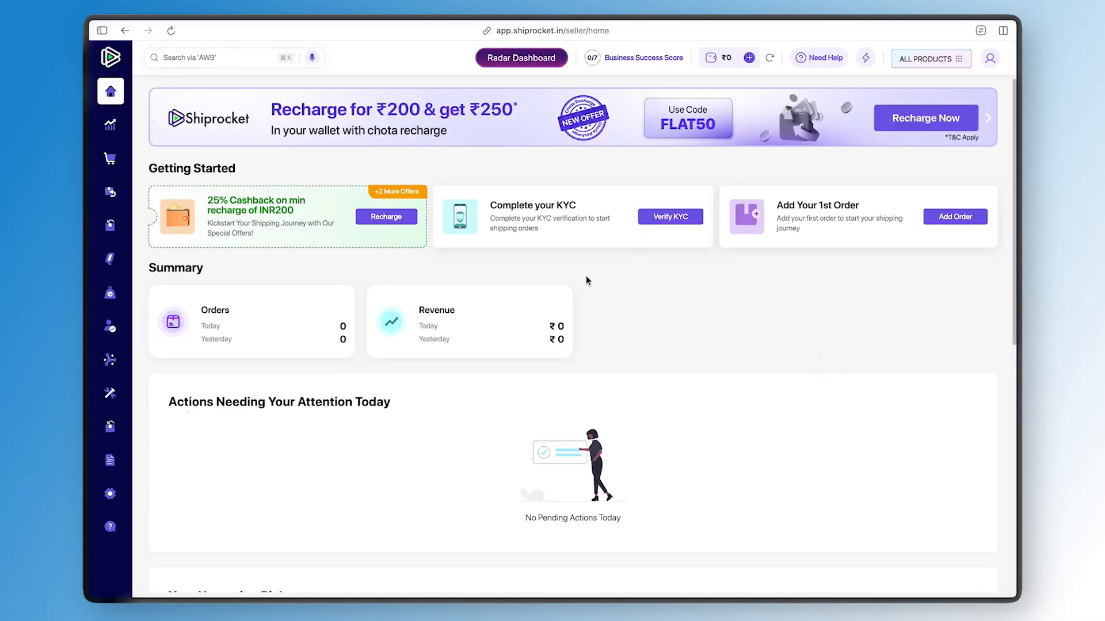
# Open KYC verification, choose that the business has no GST number, and proceed
pyautogui.moveTo(491, 217); pyautogui.dragTo(590, 228)
pyautogui.click(600, 232)
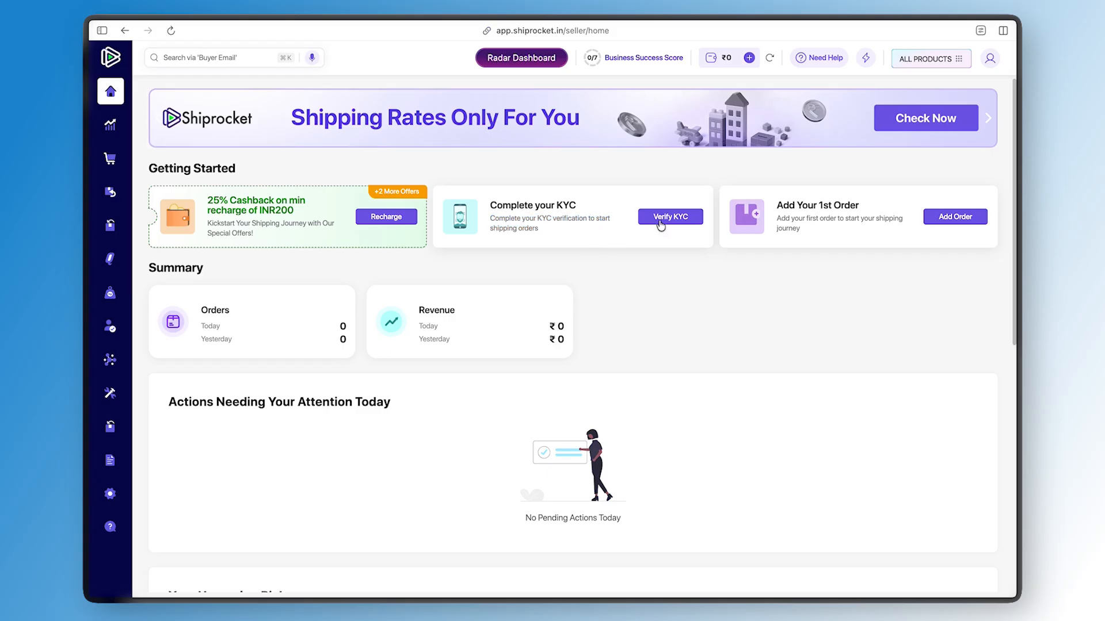
pyautogui.click(660, 223)
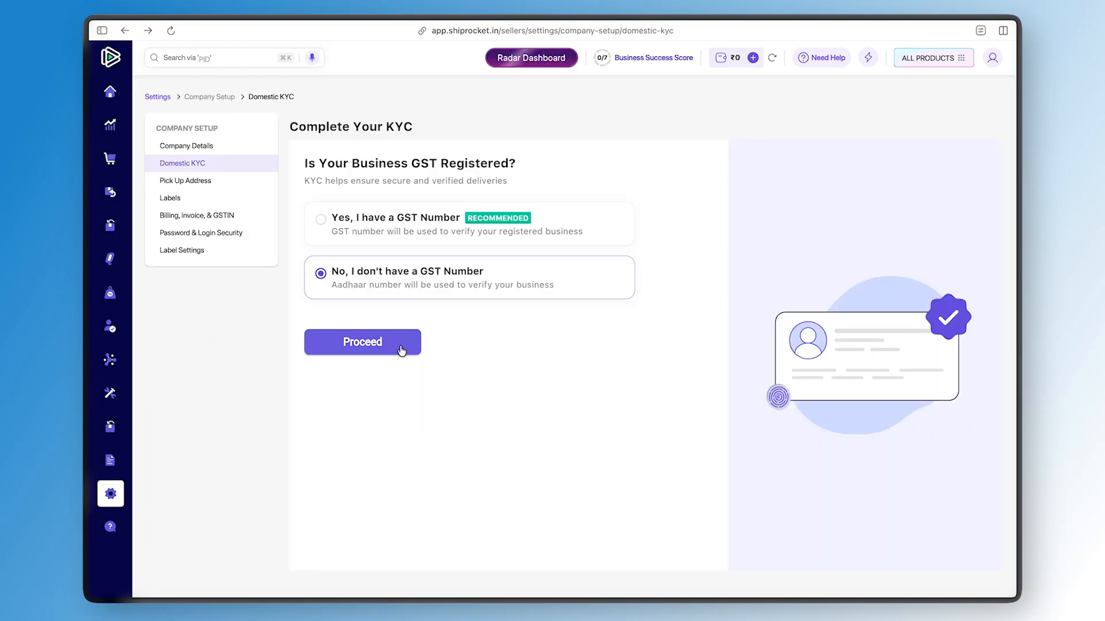
pyautogui.click(456, 234)
pyautogui.click(446, 281)
pyautogui.click(408, 343)
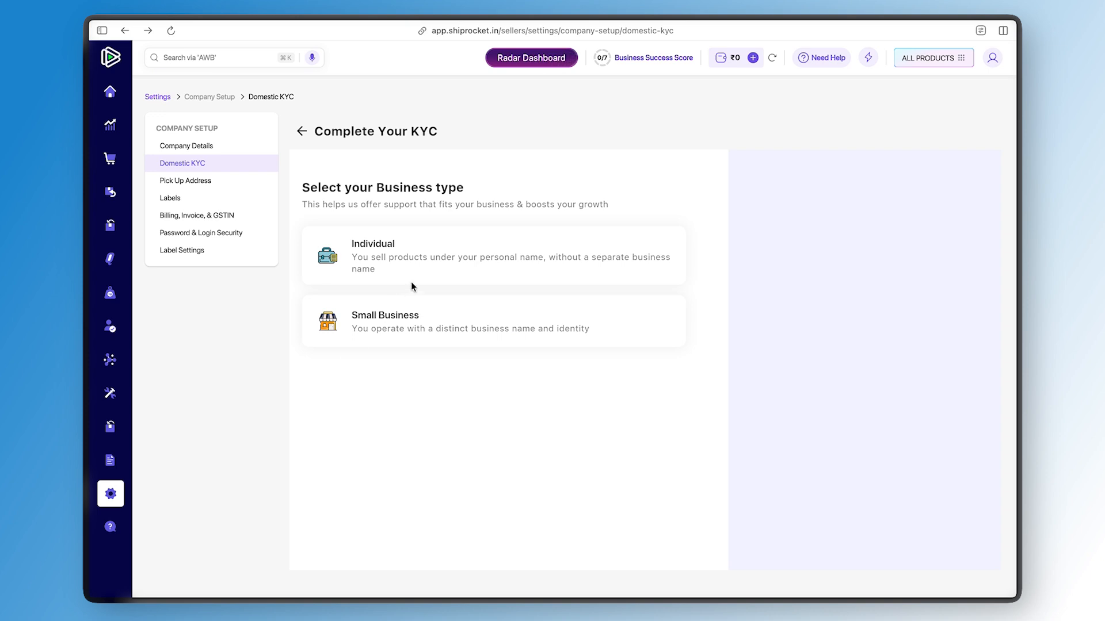
# Choose the Individual business type and complete the Aadhaar OTP verification
pyautogui.click(585, 264)
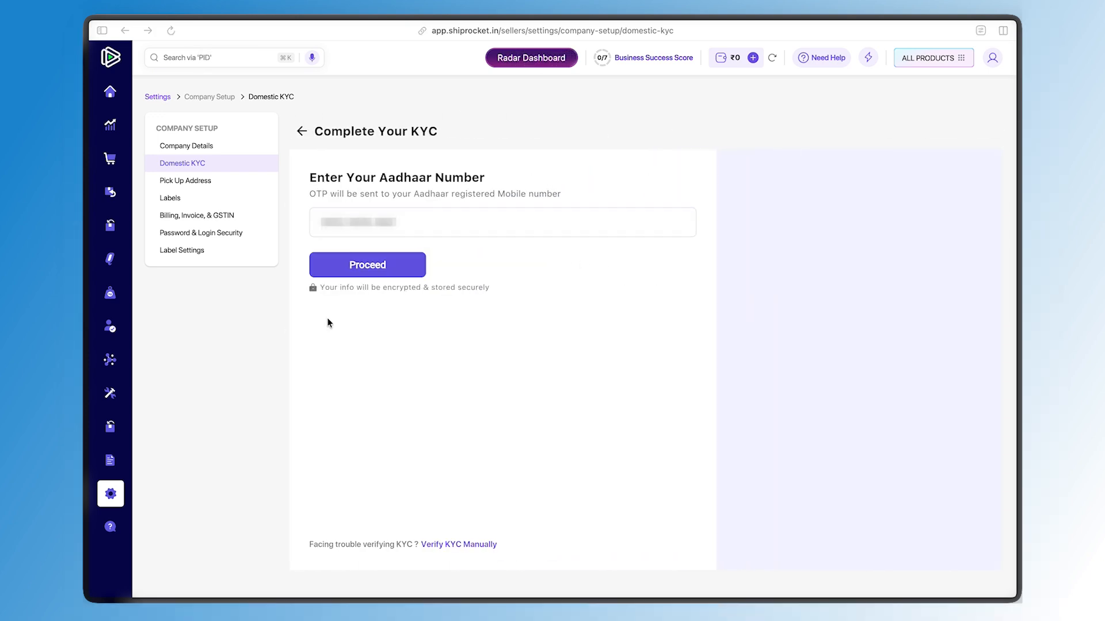
pyautogui.click(382, 264)
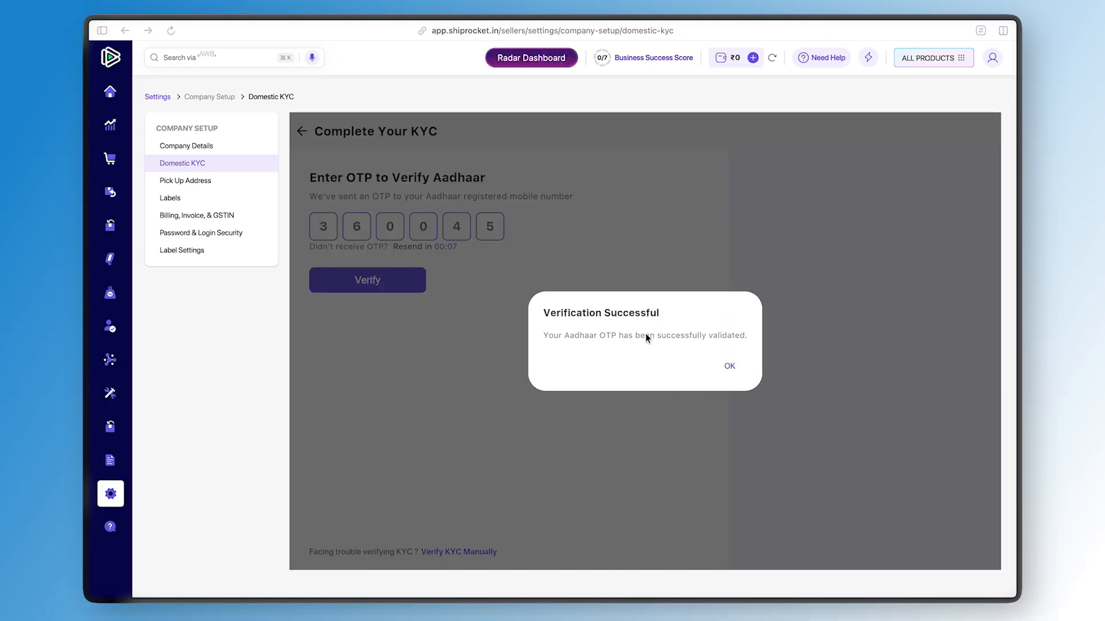
pyautogui.click(730, 368)
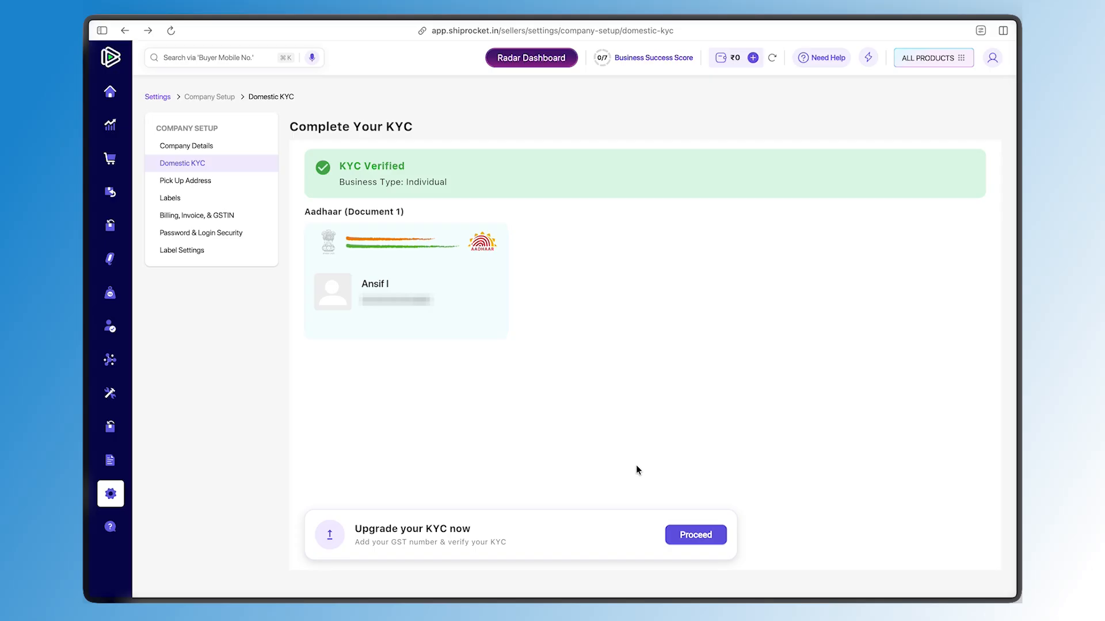
# Start the KYC upgrade by submitting the business GST number for OTP verification
pyautogui.click(690, 535)
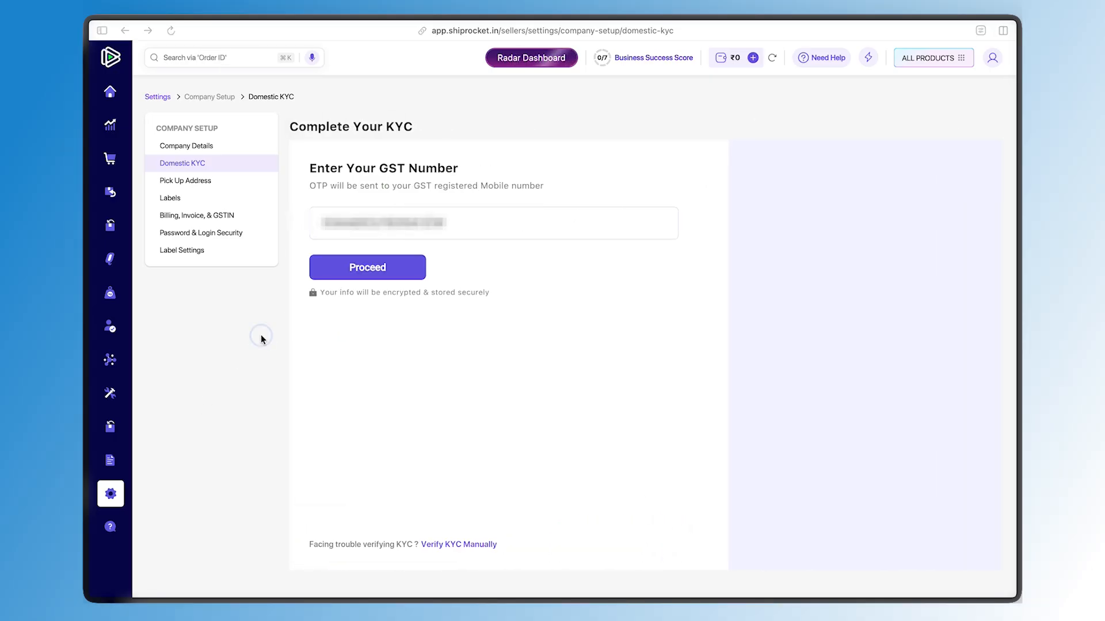
pyautogui.click(344, 268)
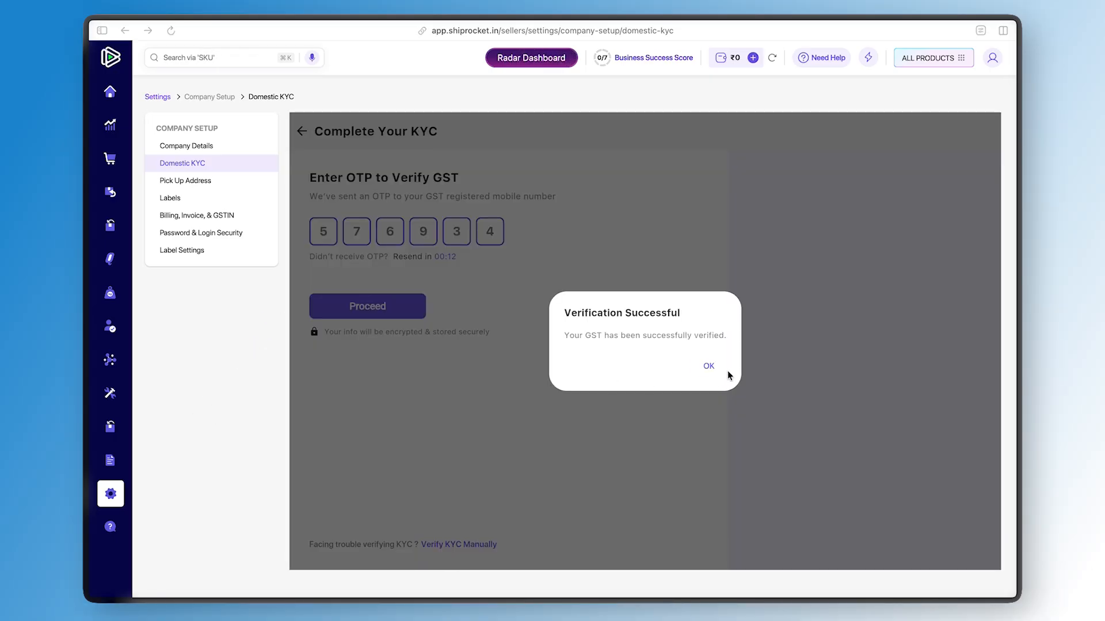
pyautogui.click(708, 366)
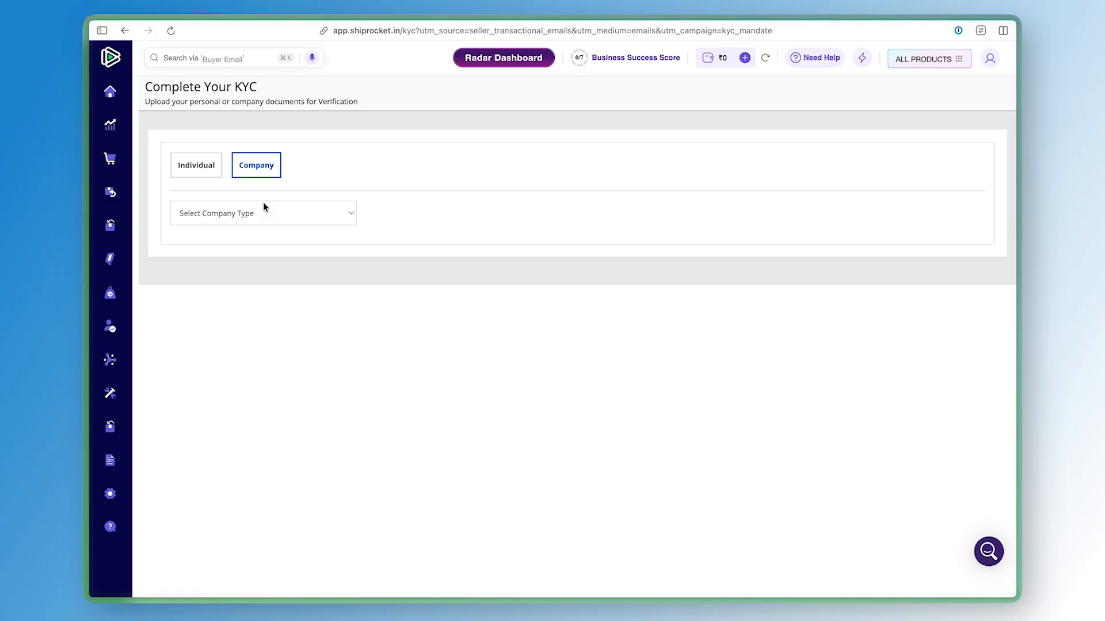
# Set the company type to Sole Proprietorship on the KYC documents form
pyautogui.click(263, 204)
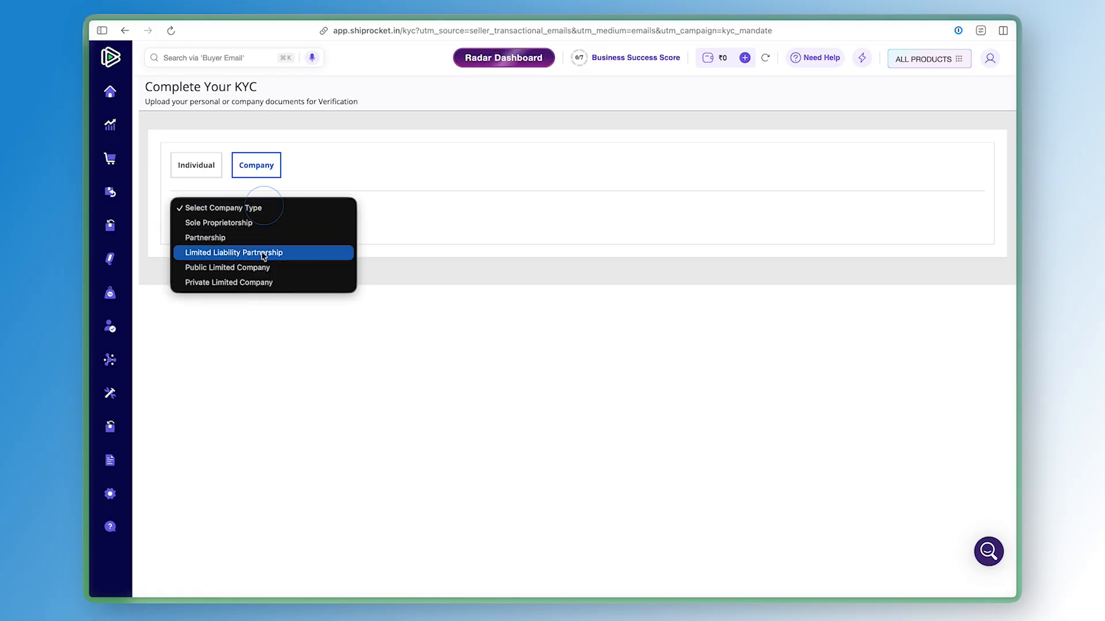
pyautogui.click(274, 237)
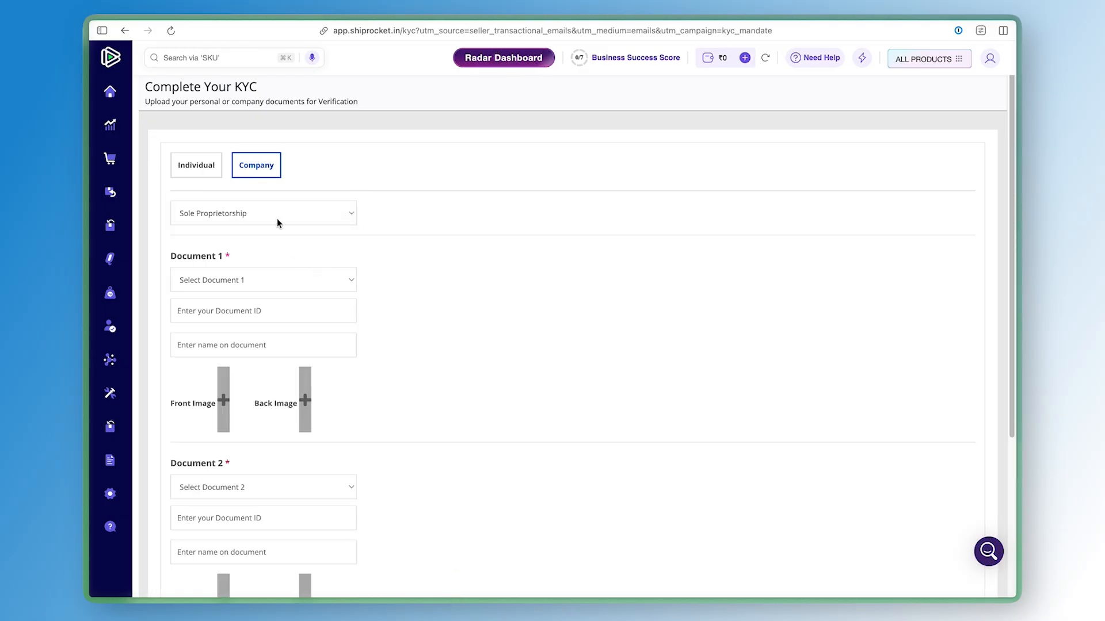
pyautogui.click(277, 219)
pyautogui.click(469, 270)
# Fill in Aadhar Card and Pan Card document details with images and submit the documents
pyautogui.click(287, 280)
pyautogui.click(287, 311)
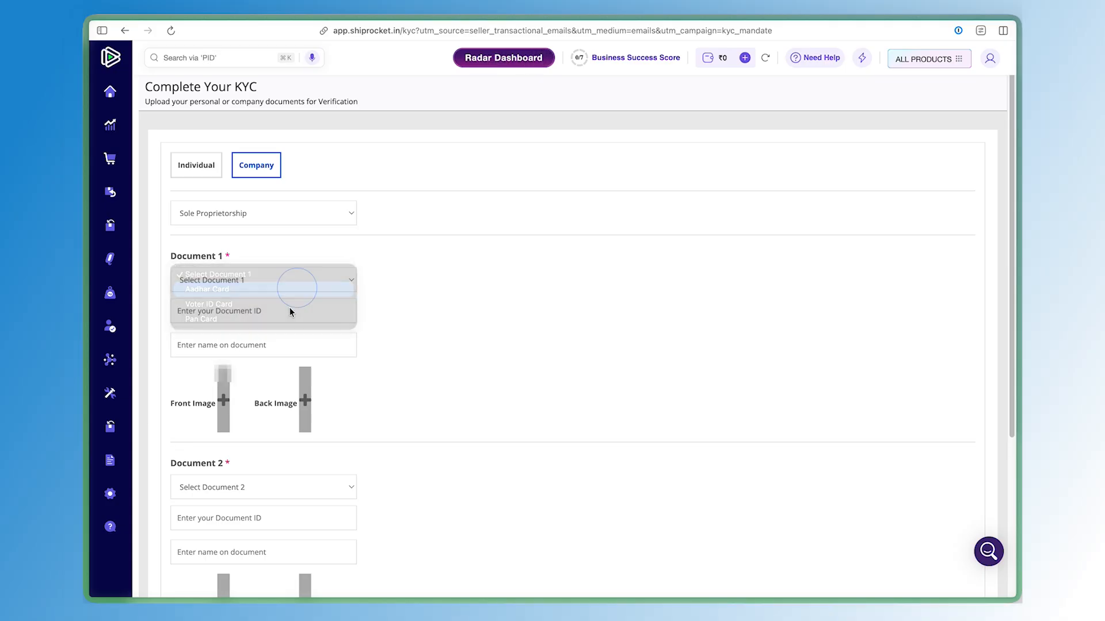
pyautogui.click(288, 311)
pyautogui.scroll(-1, 288, 311)
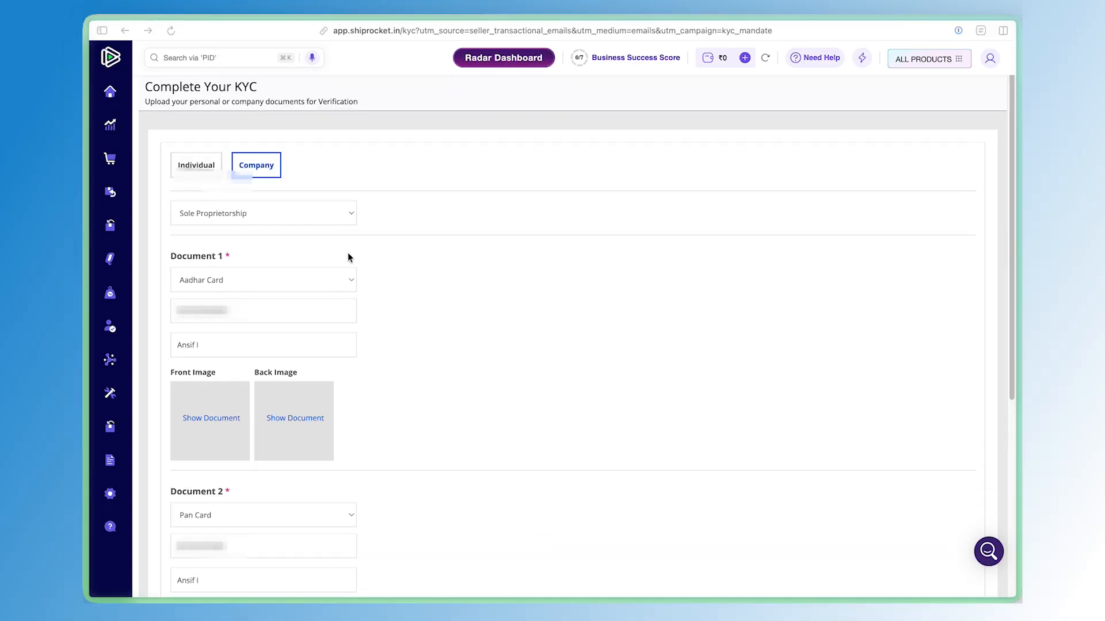
pyautogui.scroll(-5, 404, 303)
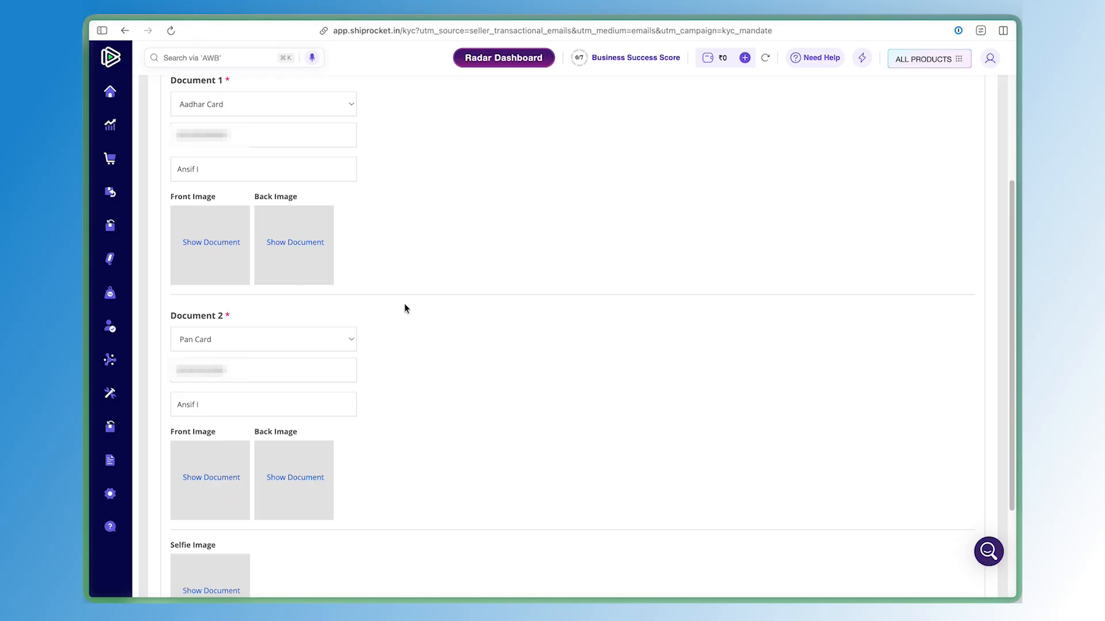
pyautogui.scroll(-3, 404, 308)
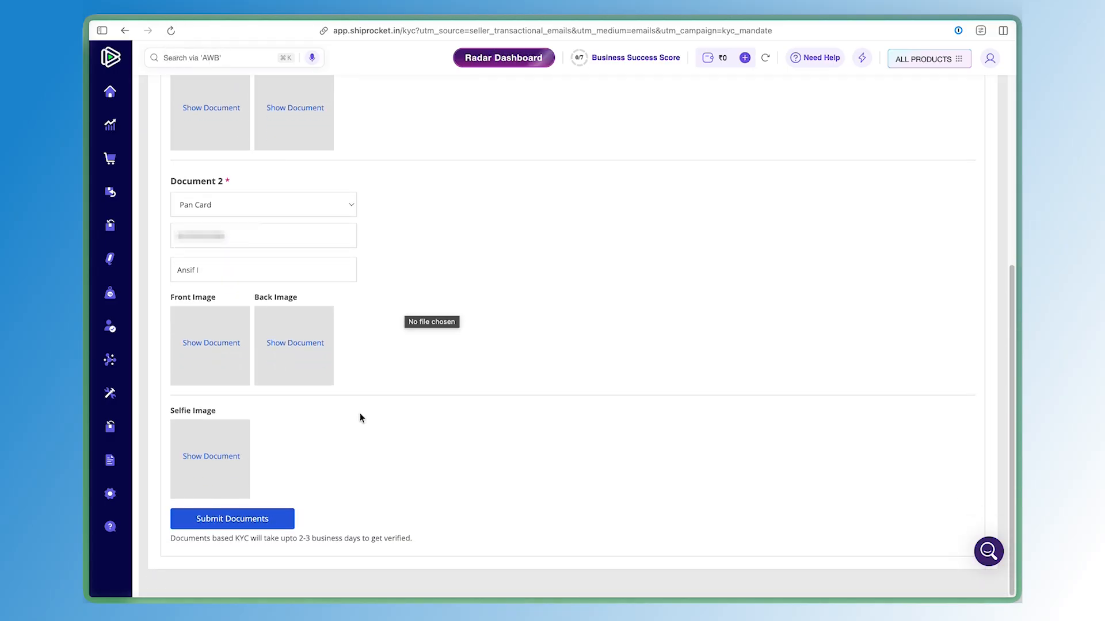
pyautogui.click(266, 522)
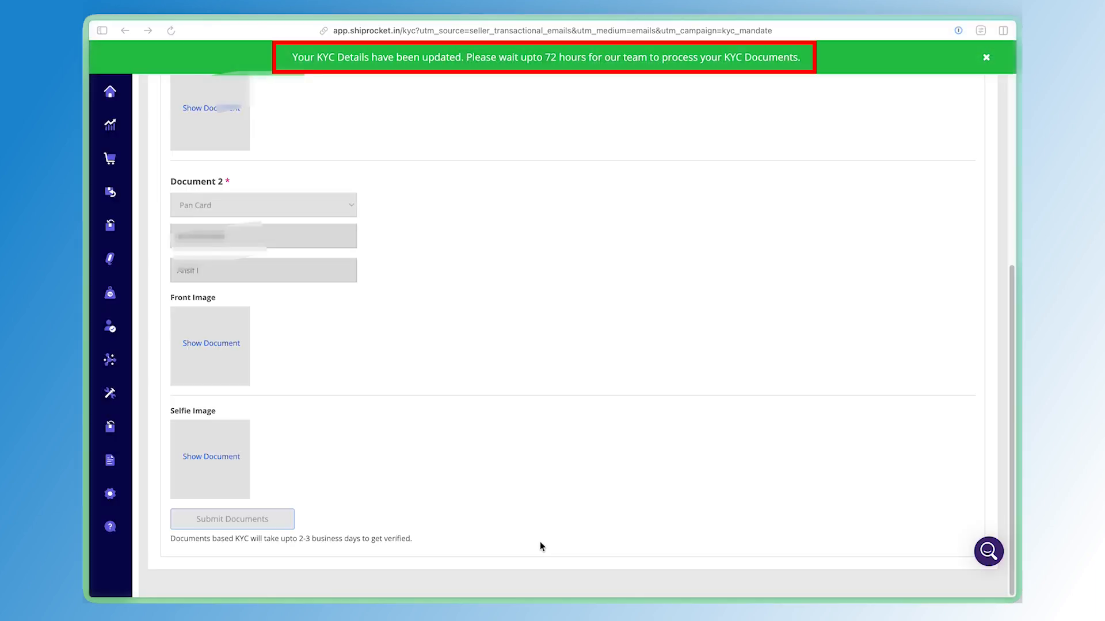
# Review the KYC submission confirmation email and the verification message
pyautogui.scroll(6, 540, 541)
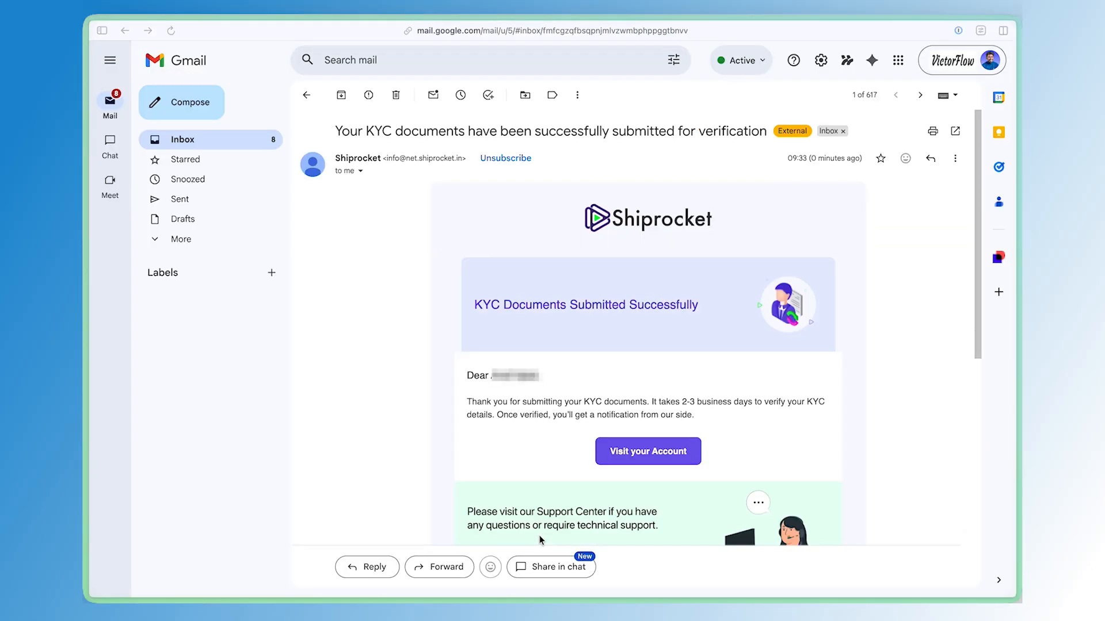
pyautogui.moveTo(541, 132); pyautogui.dragTo(415, 123)
pyautogui.scroll(-5, 451, 374)
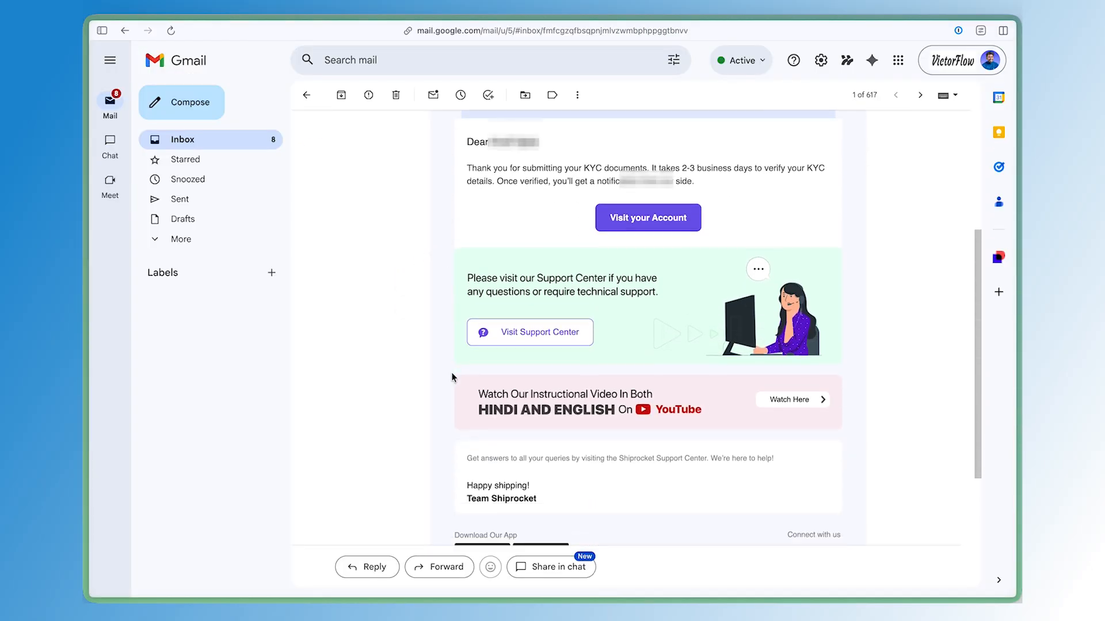
pyautogui.scroll(5, 451, 374)
pyautogui.moveTo(682, 402); pyautogui.dragTo(492, 415)
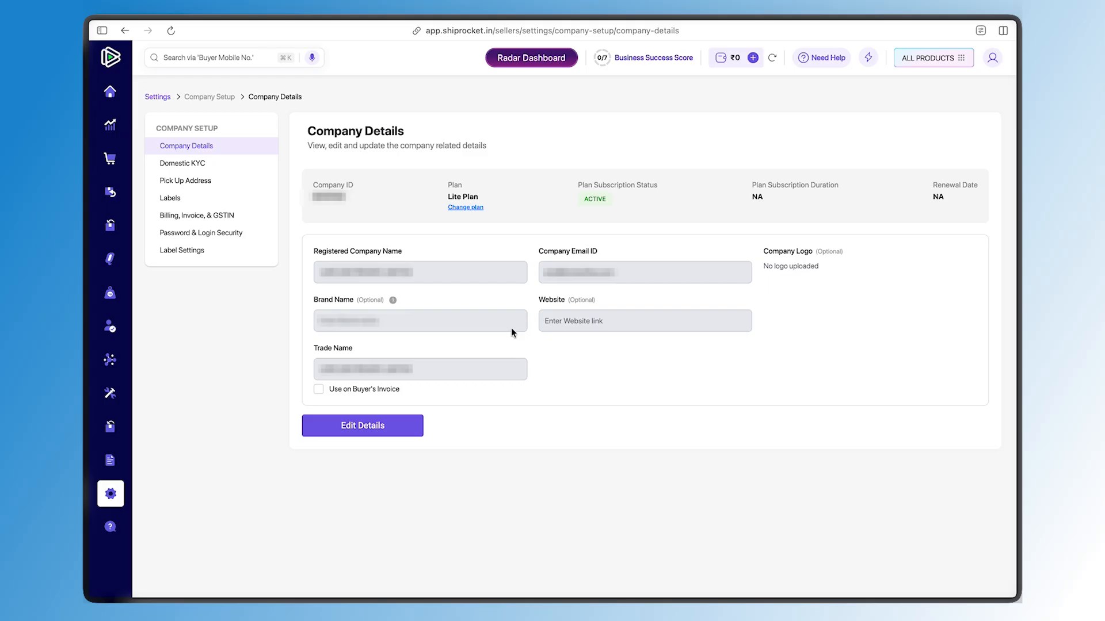
pyautogui.click(563, 323)
pyautogui.click(421, 329)
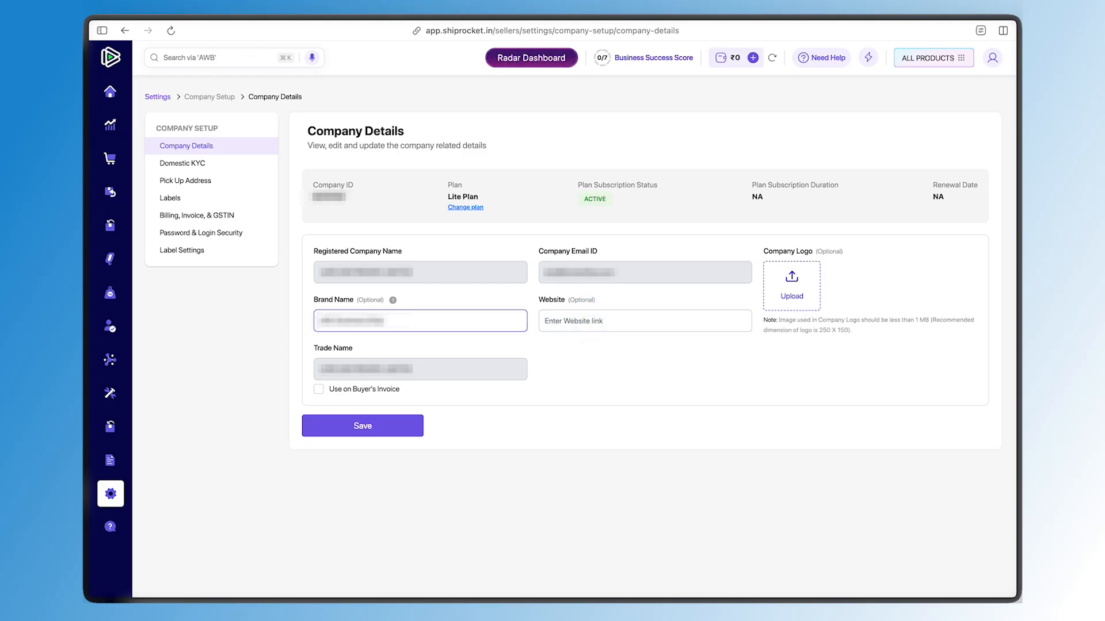
pyautogui.press('Tab')
pyautogui.write('https://abc-business.shop')
pyautogui.press('Return')
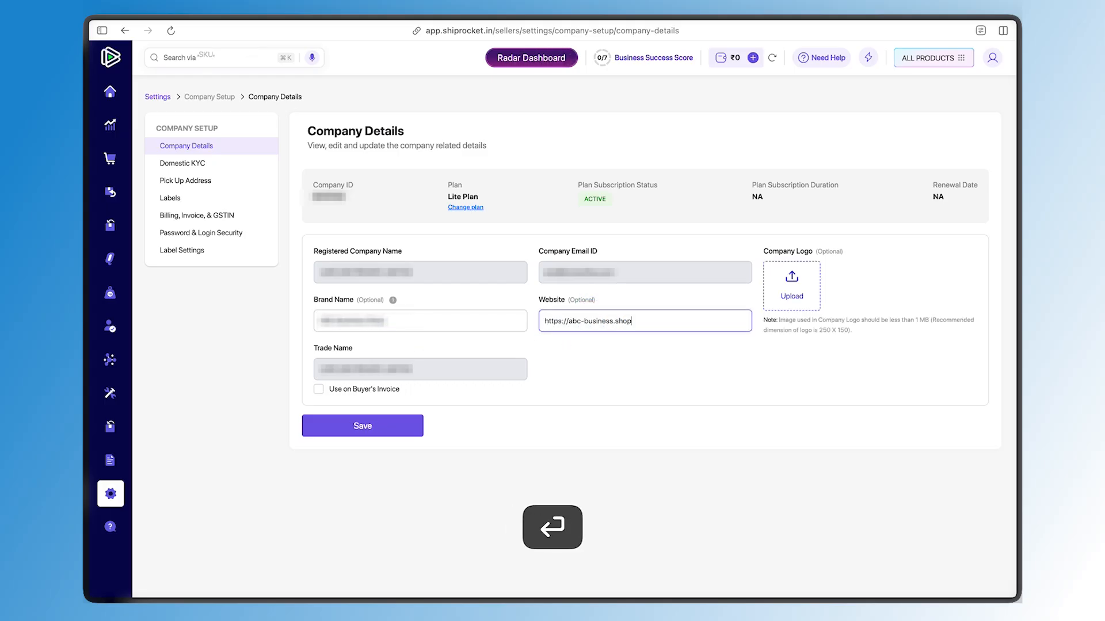
pyautogui.click(402, 426)
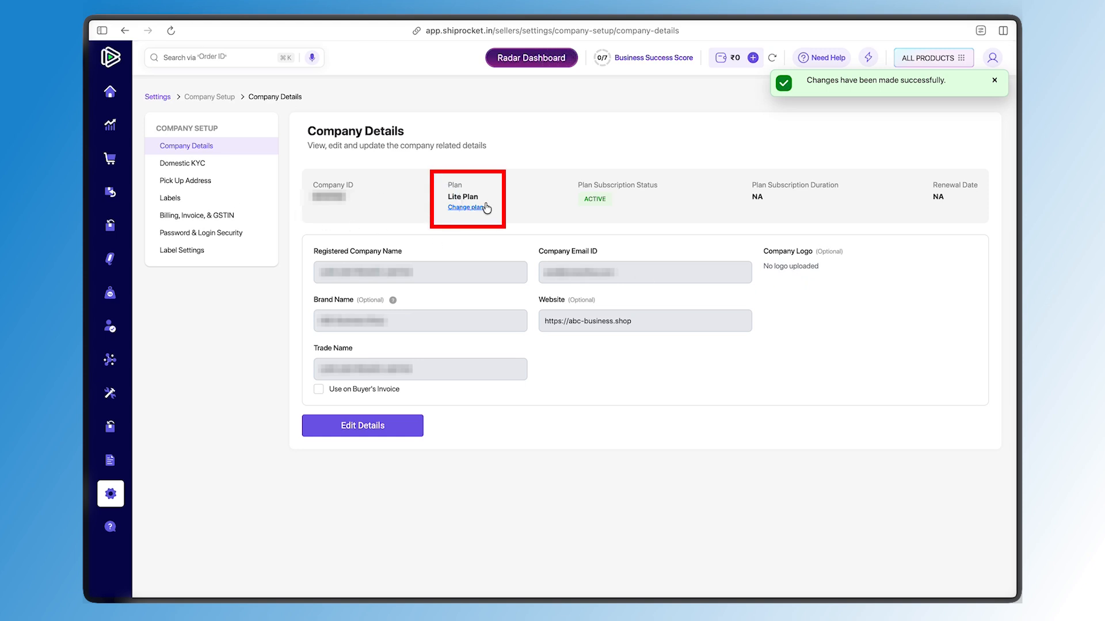
# Open the plan change page and compare the plans' prices, shipment limits, shipping rates and minimum signup periods
pyautogui.click(466, 207)
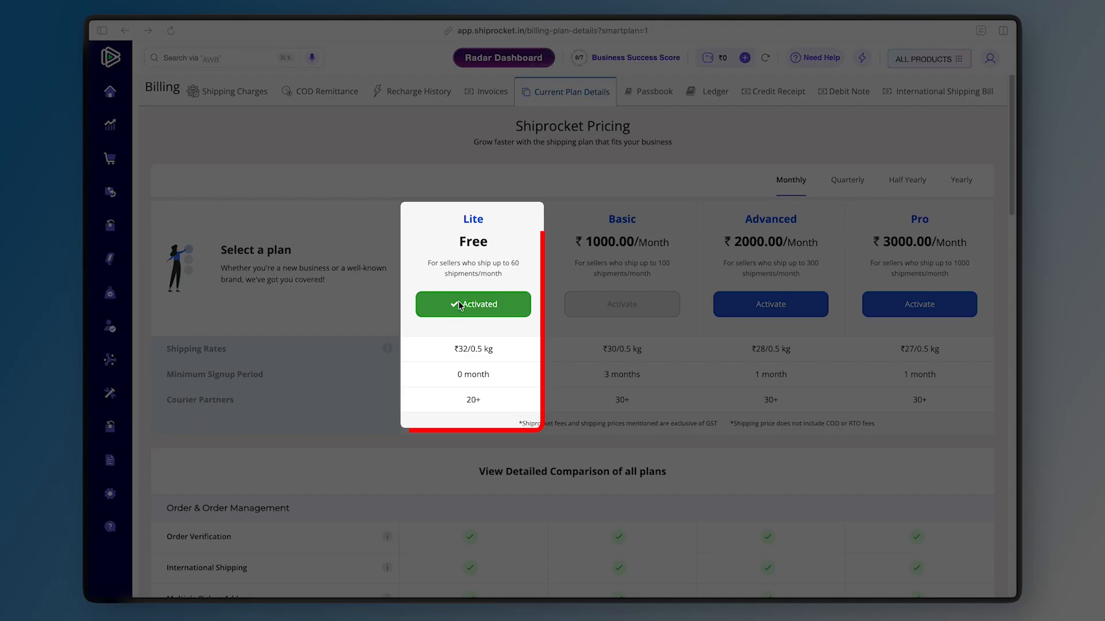
pyautogui.moveTo(476, 264); pyautogui.dragTo(477, 234)
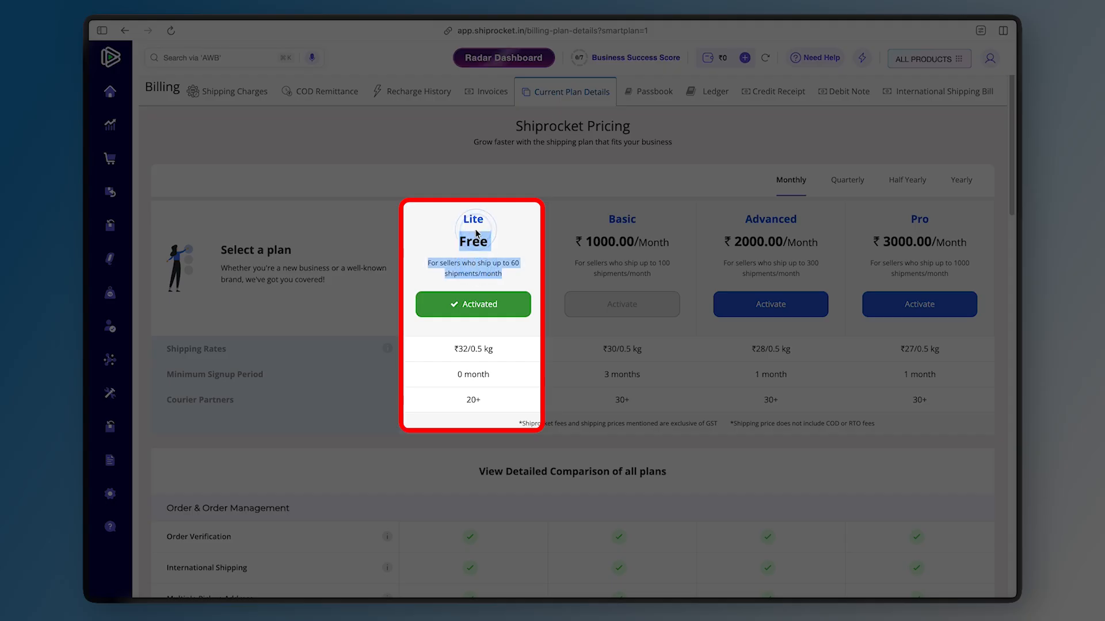
pyautogui.click(476, 233)
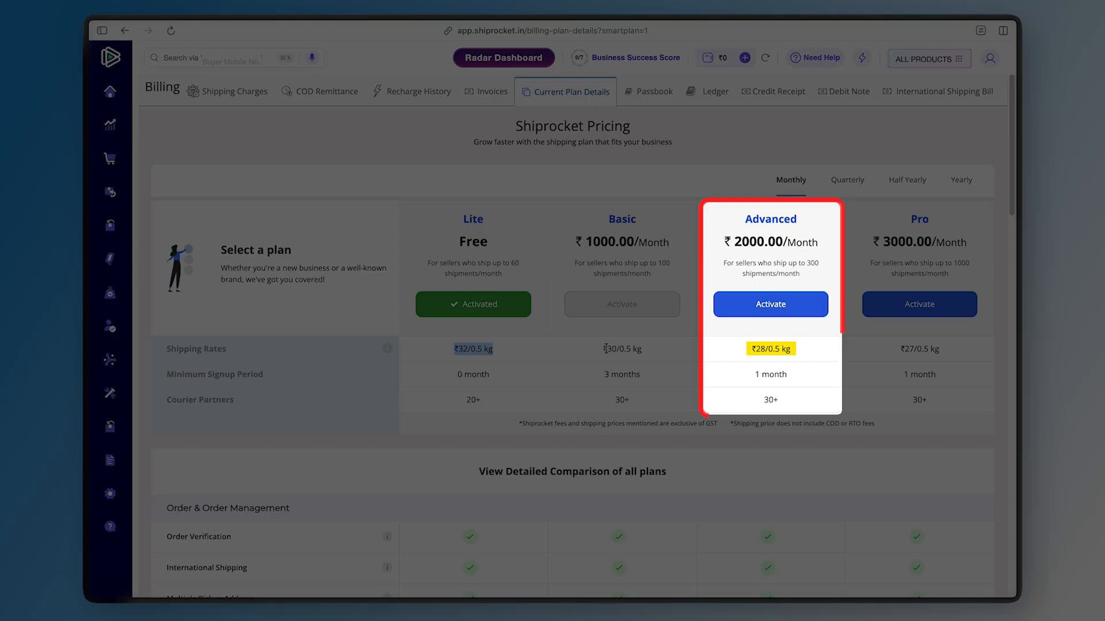
pyautogui.moveTo(603, 349); pyautogui.dragTo(643, 352)
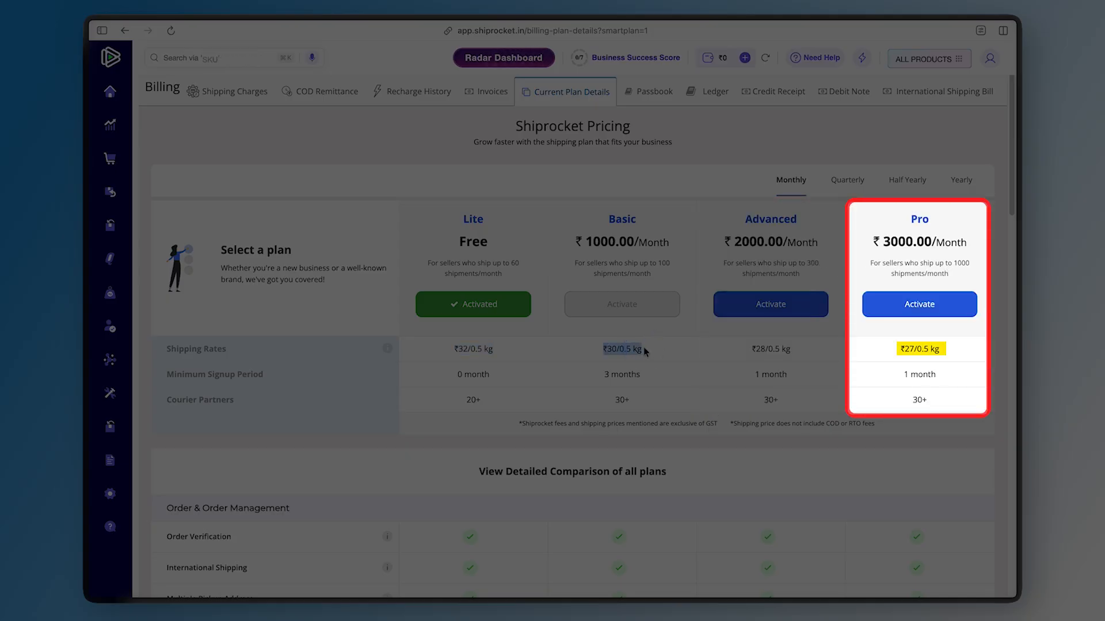
pyautogui.tripleClick(647, 242)
pyautogui.click(646, 222)
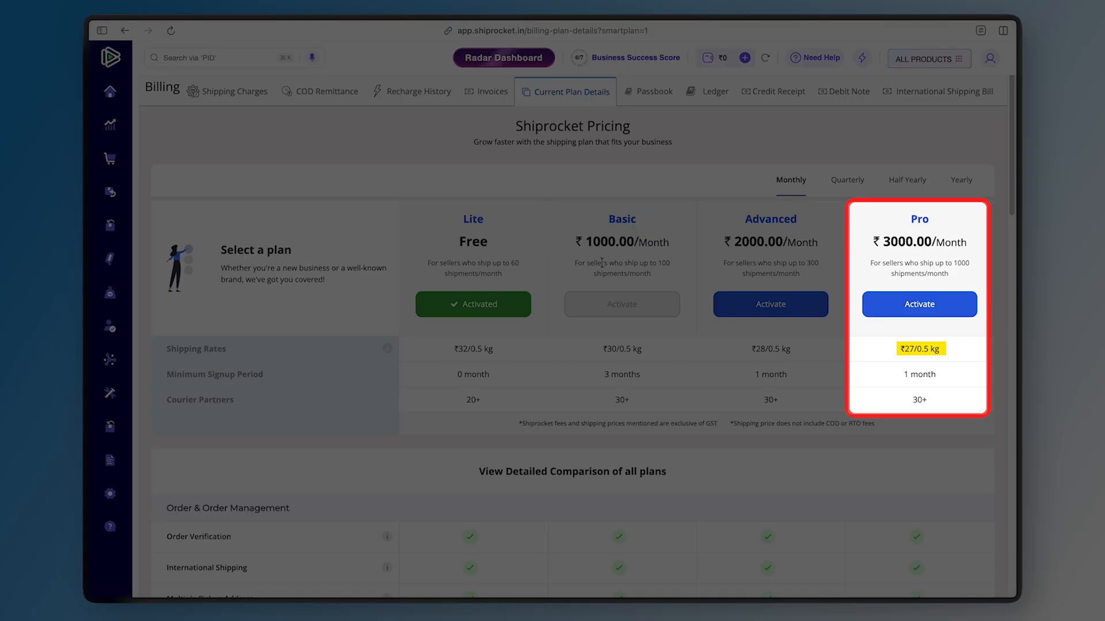
pyautogui.moveTo(624, 263); pyautogui.dragTo(666, 280)
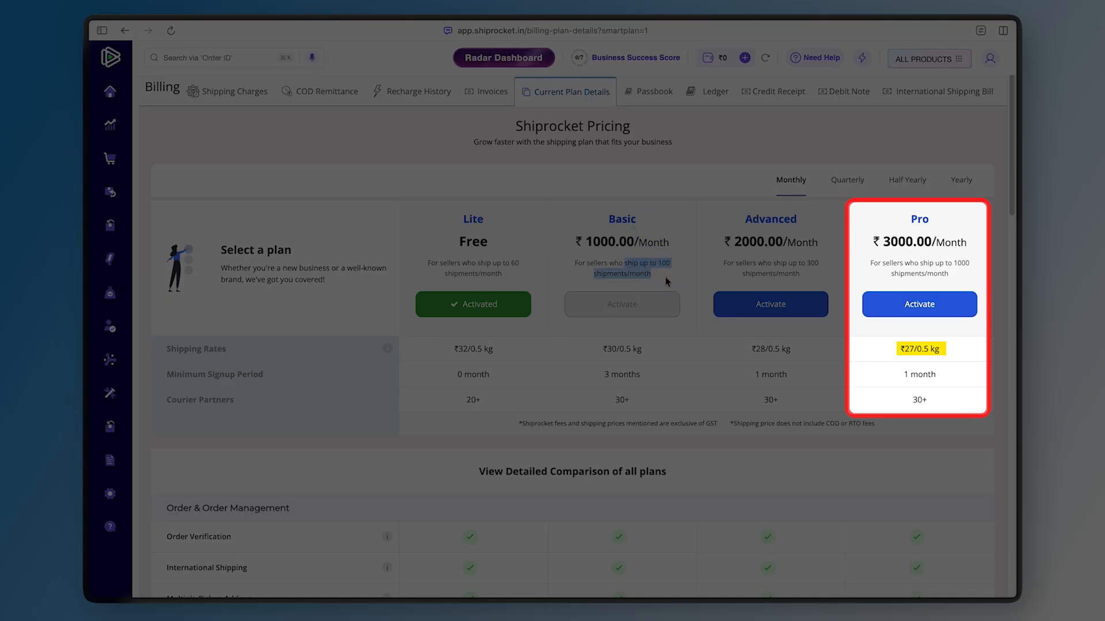
pyautogui.tripleClick(482, 289)
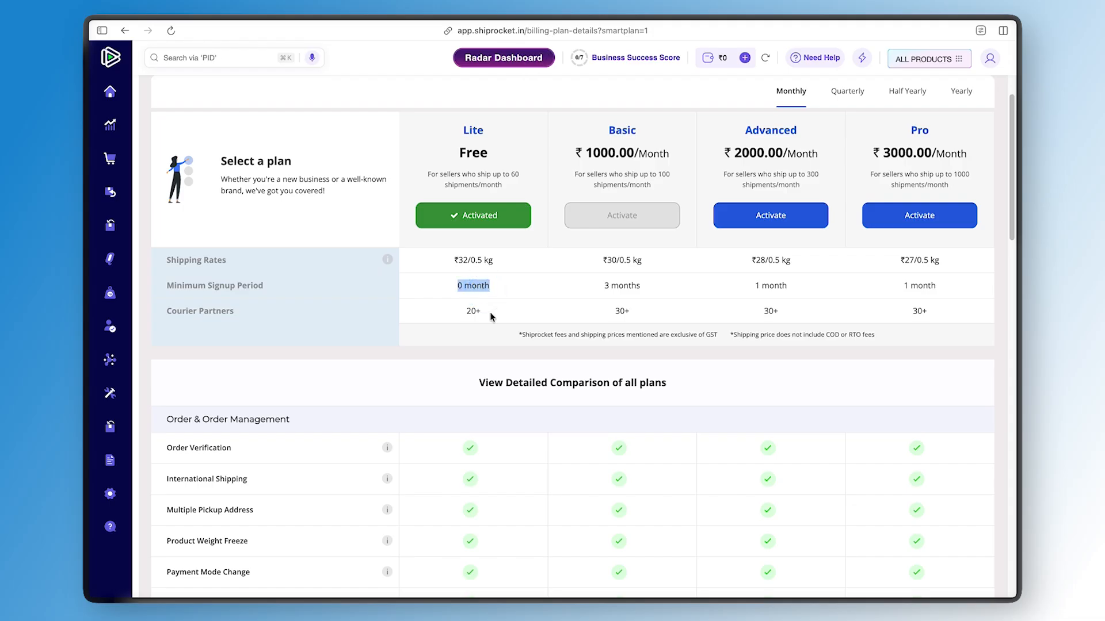
pyautogui.tripleClick(656, 283)
pyautogui.scroll(1, 658, 284)
pyautogui.scroll(1, 657, 284)
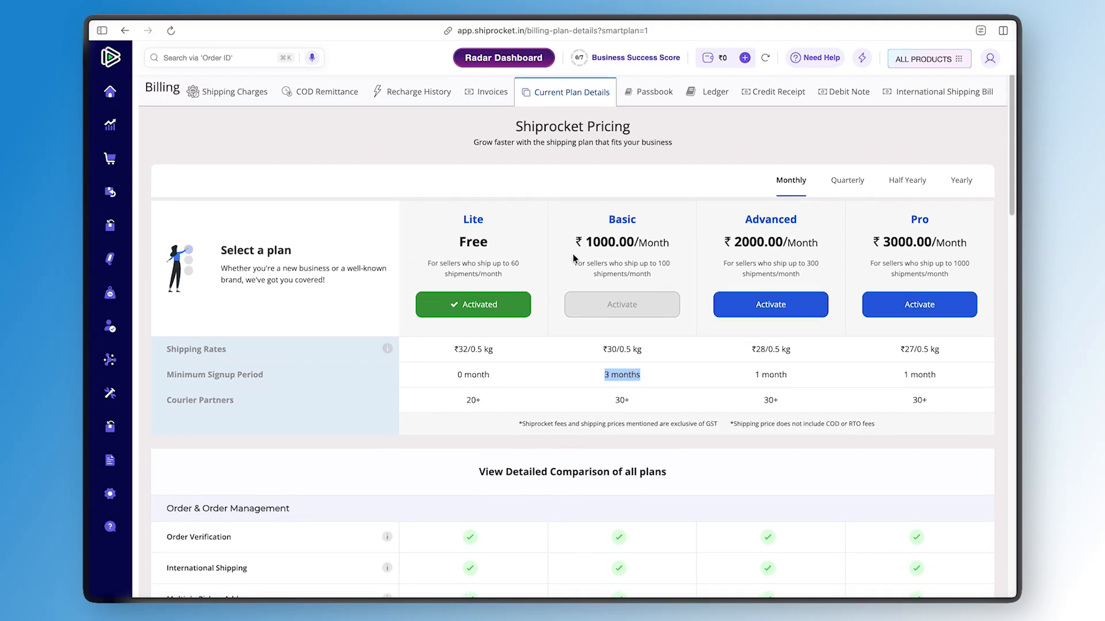
pyautogui.moveTo(576, 242); pyautogui.dragTo(681, 249)
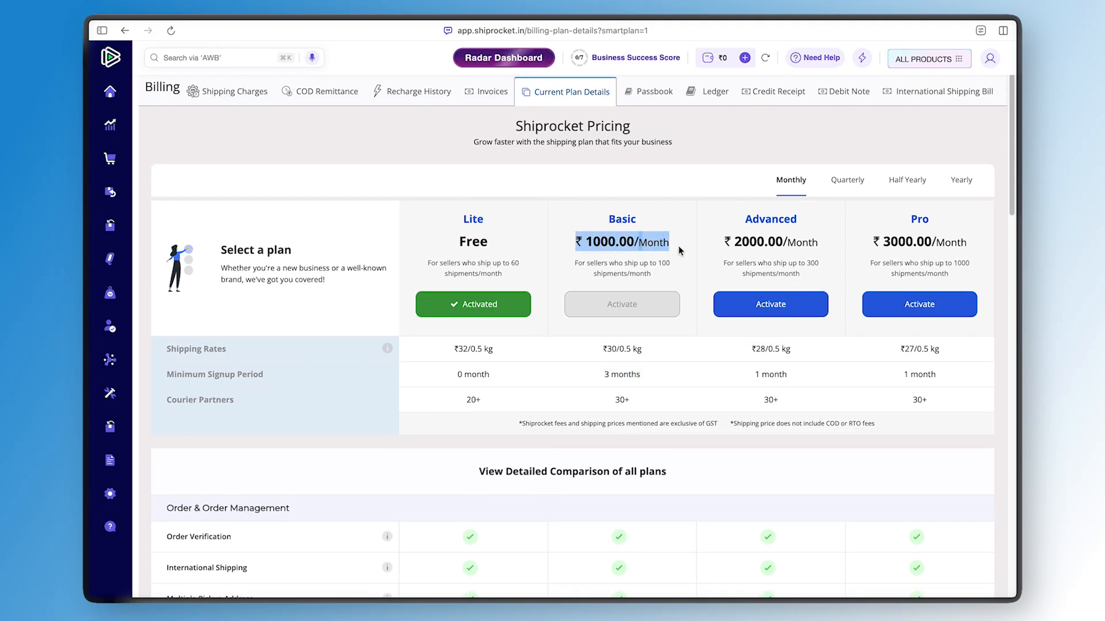
pyautogui.scroll(-1, 673, 270)
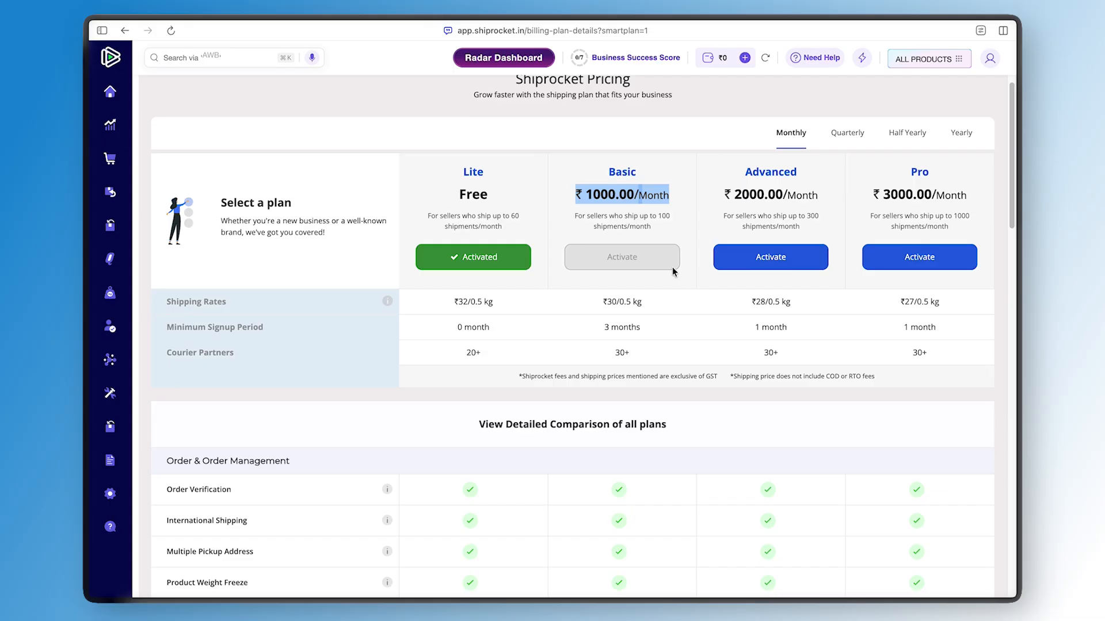
# Scroll through the detailed comparison of all plans to examine which features each plan includes
pyautogui.scroll(-2, 633, 267)
pyautogui.scroll(-3, 518, 277)
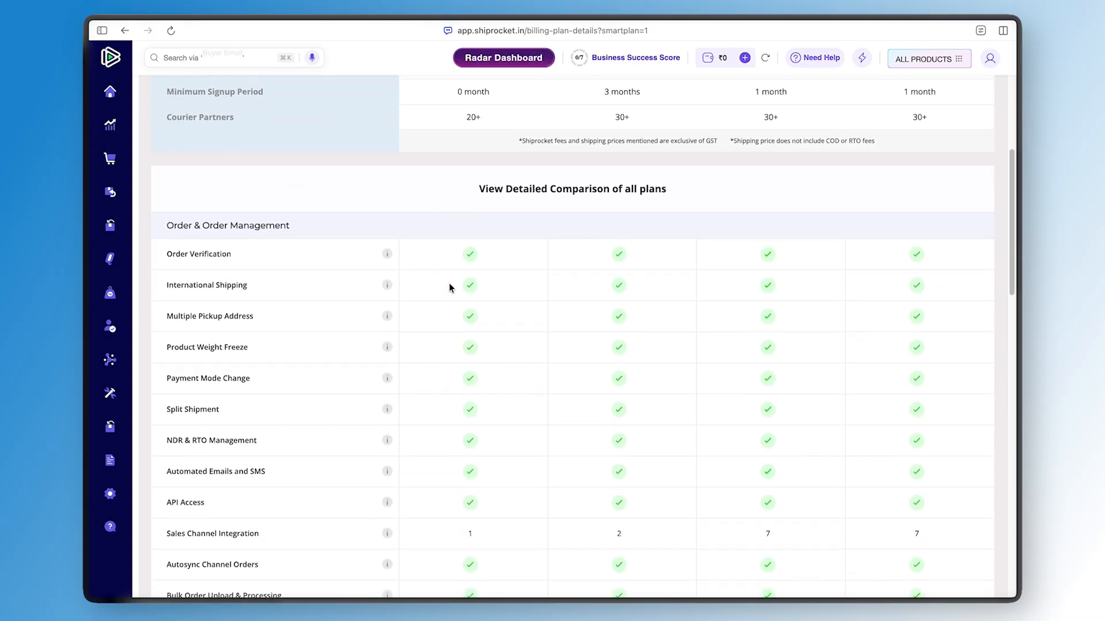
pyautogui.scroll(-5, 449, 286)
pyautogui.scroll(-2, 450, 283)
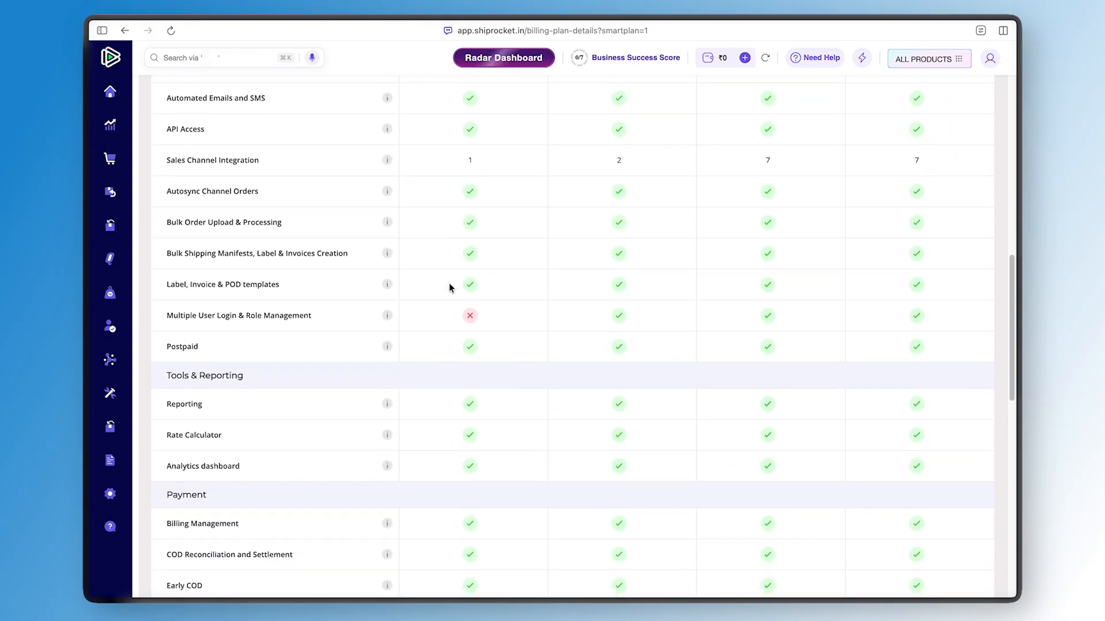
pyautogui.tripleClick(215, 151)
pyautogui.moveTo(391, 152)
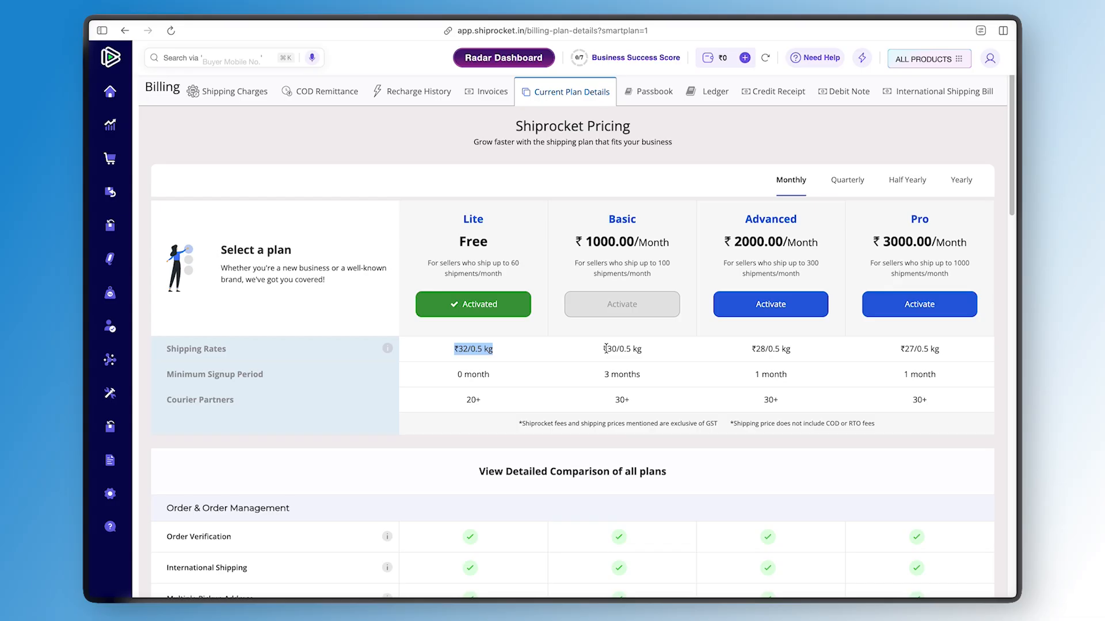
pyautogui.scroll(-10, 606, 348)
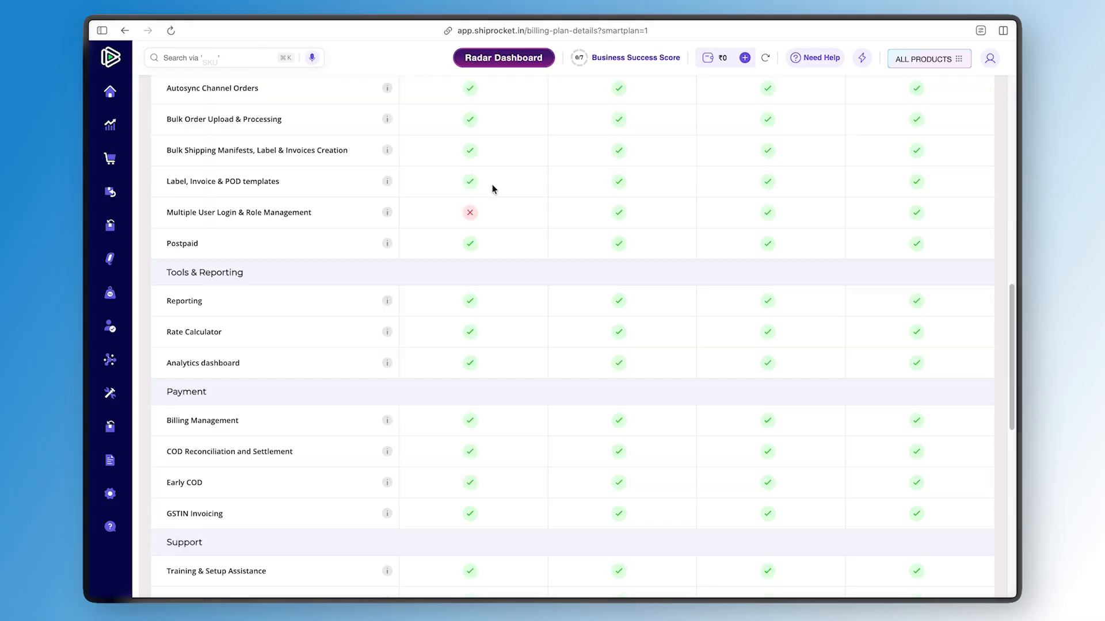
pyautogui.tripleClick(211, 197)
pyautogui.click(468, 199)
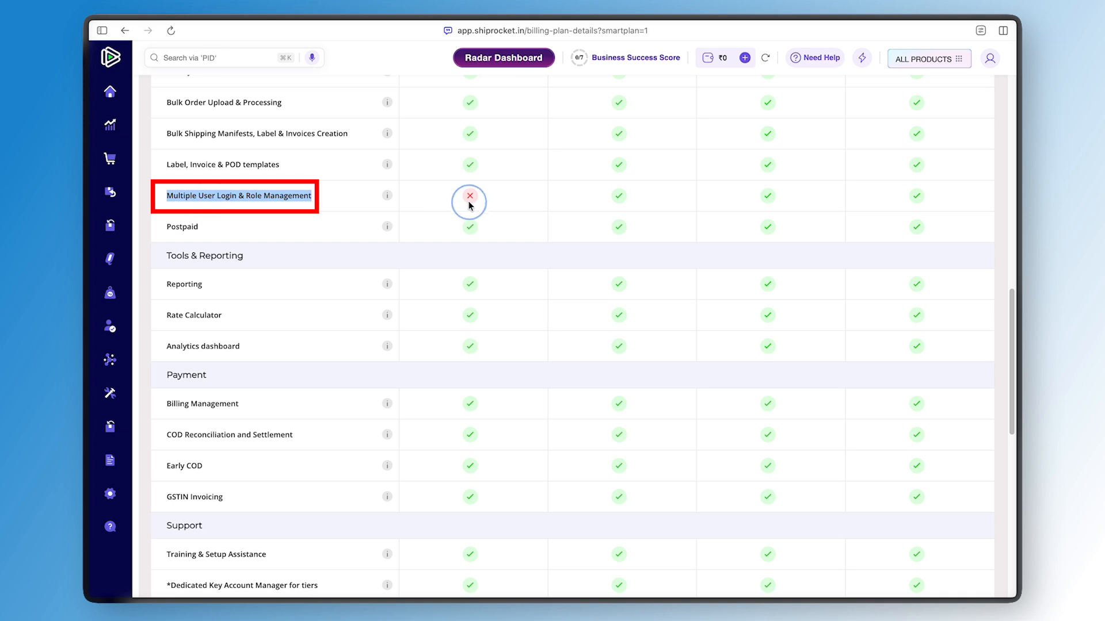
pyautogui.scroll(-1, 434, 297)
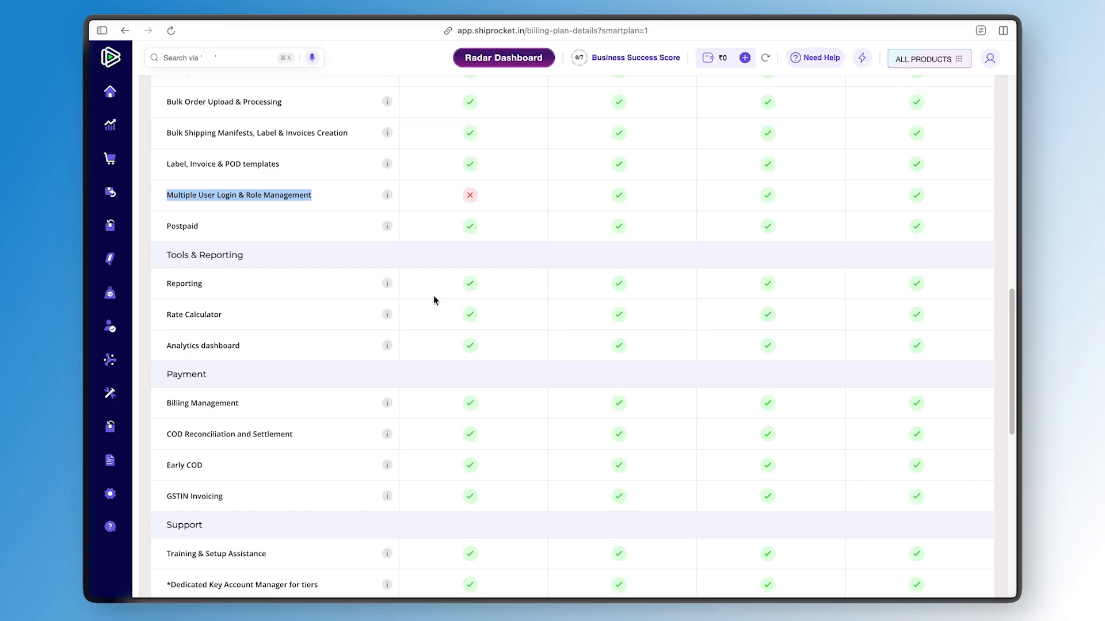
pyautogui.scroll(-8, 434, 300)
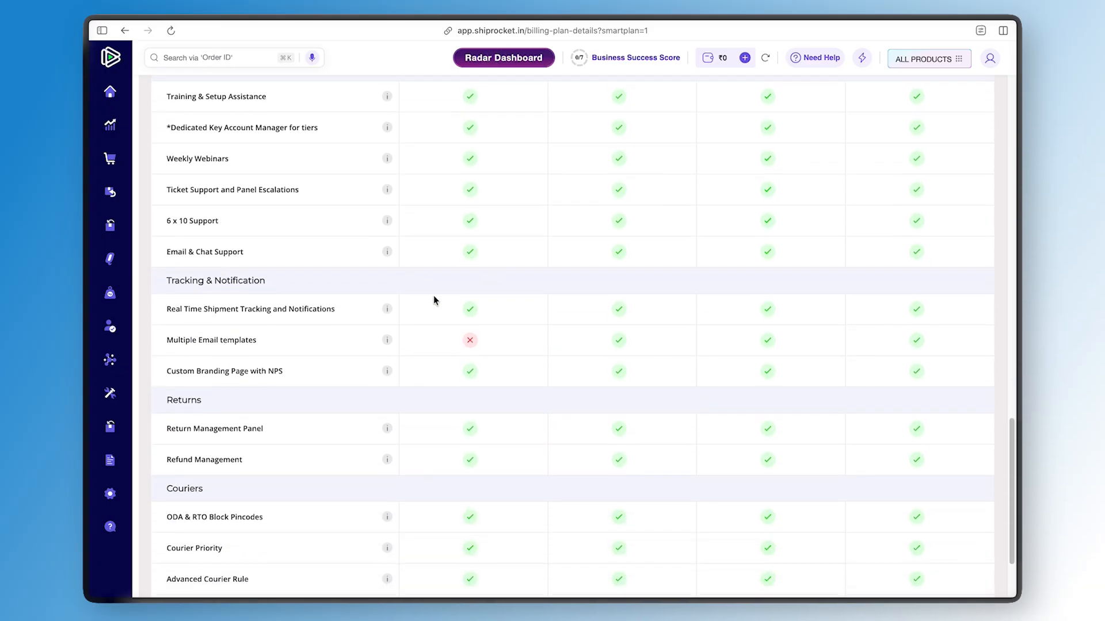
pyautogui.scroll(-2, 434, 300)
pyautogui.scroll(-1, 451, 236)
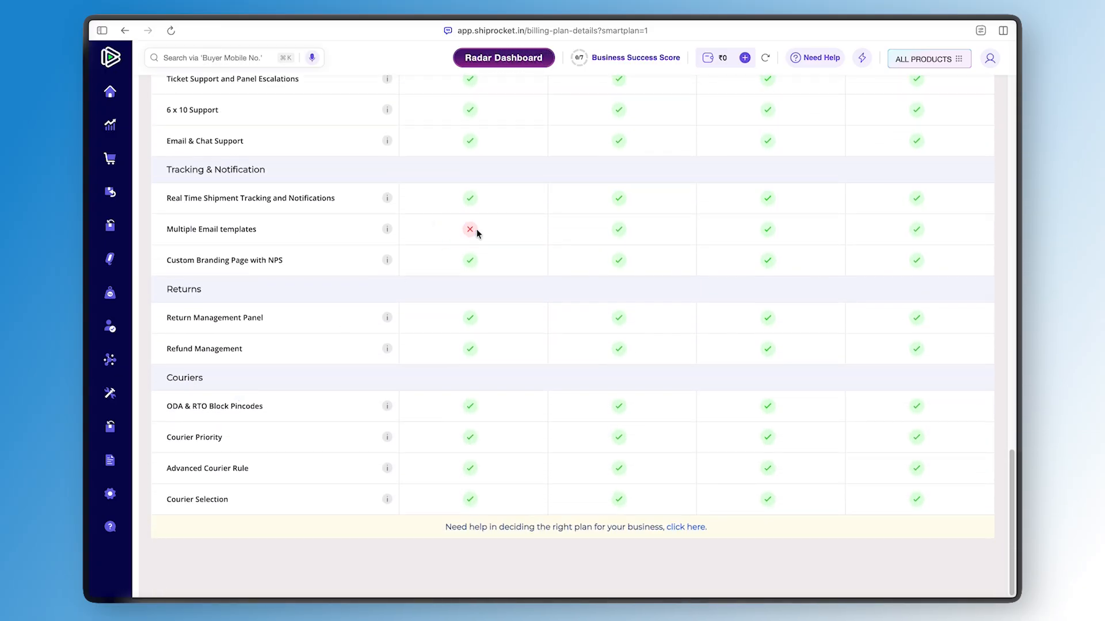
pyautogui.scroll(12, 476, 233)
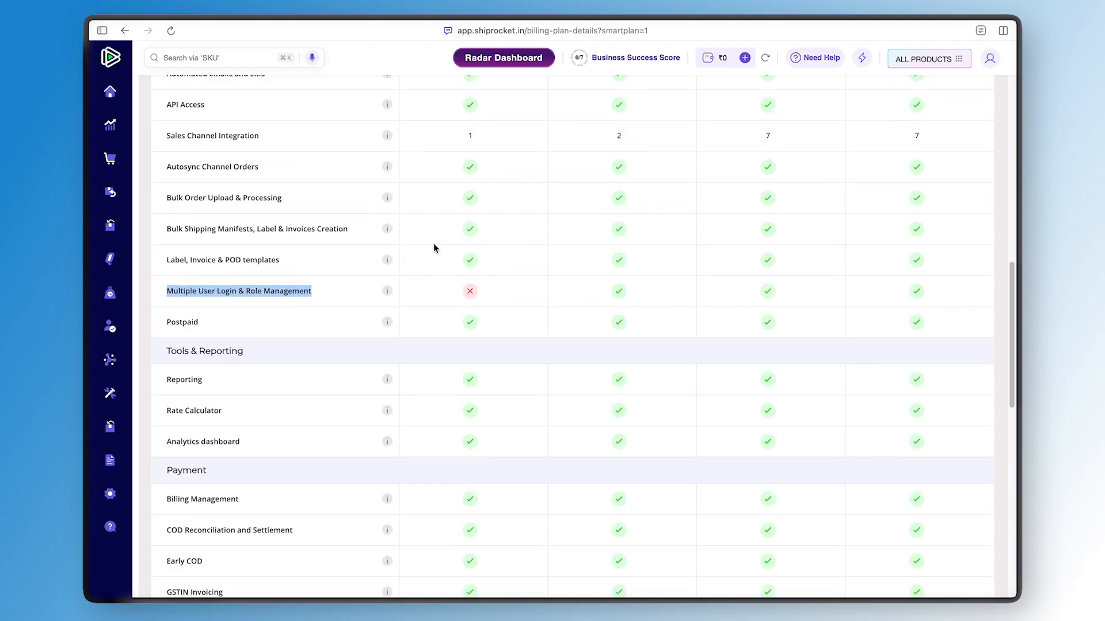
pyautogui.moveTo(385, 292)
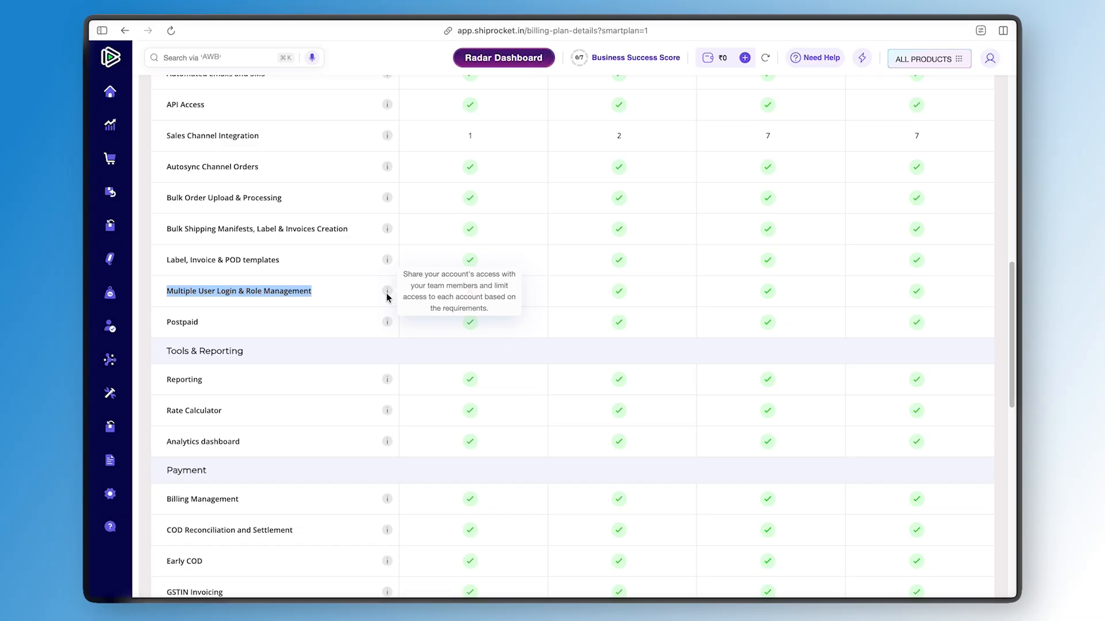
pyautogui.click(458, 264)
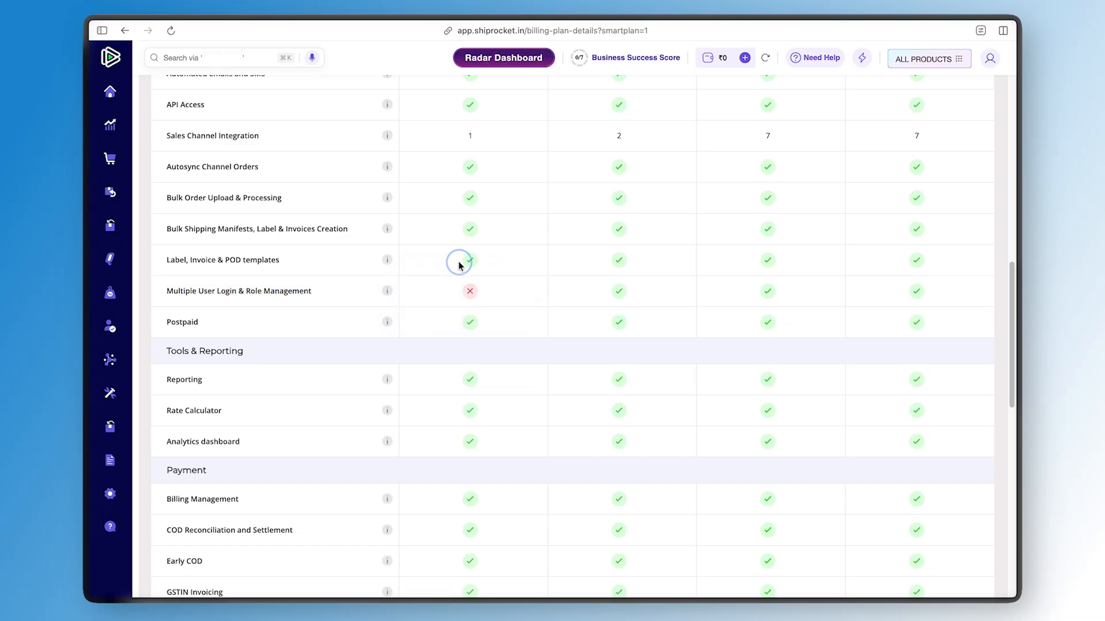
pyautogui.scroll(15, 459, 263)
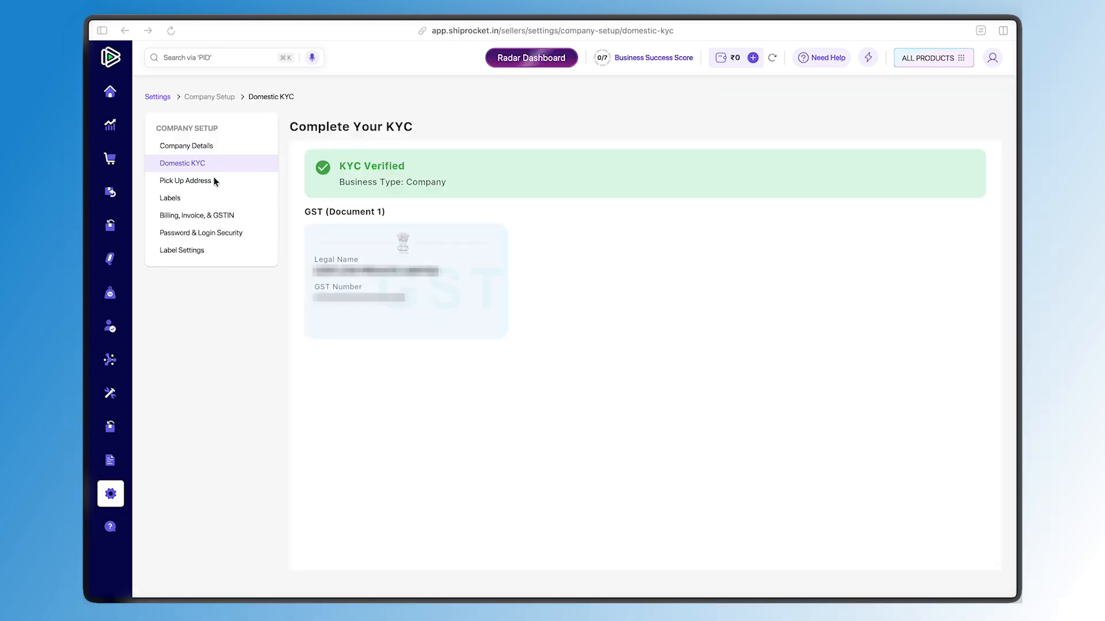
# Open the Pick Up Address settings and start adding a new pickup address
pyautogui.click(214, 178)
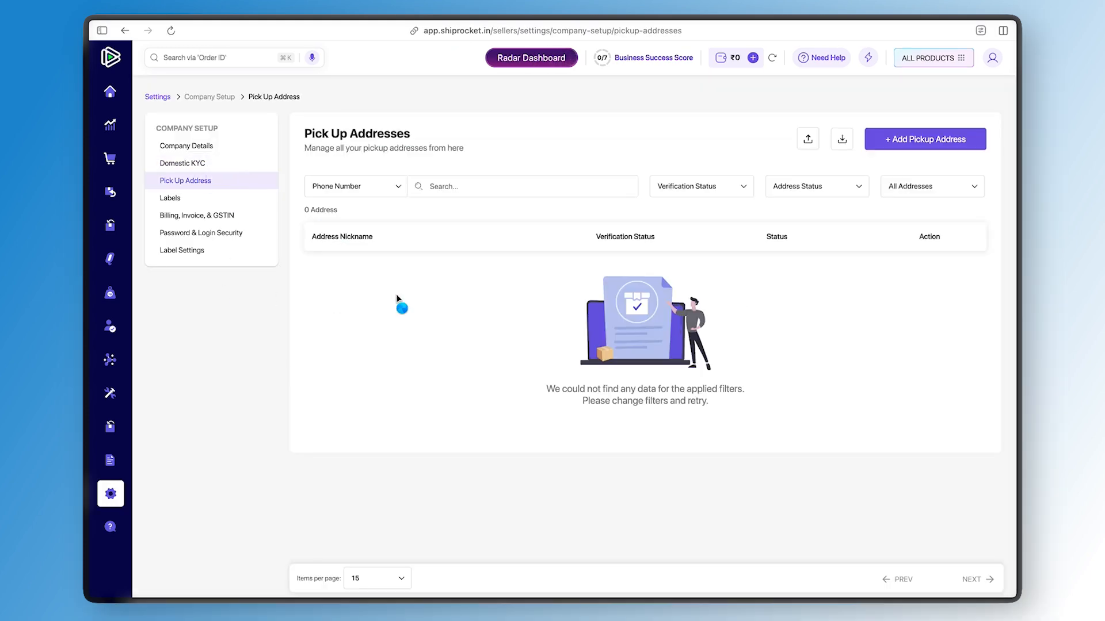
pyautogui.click(913, 142)
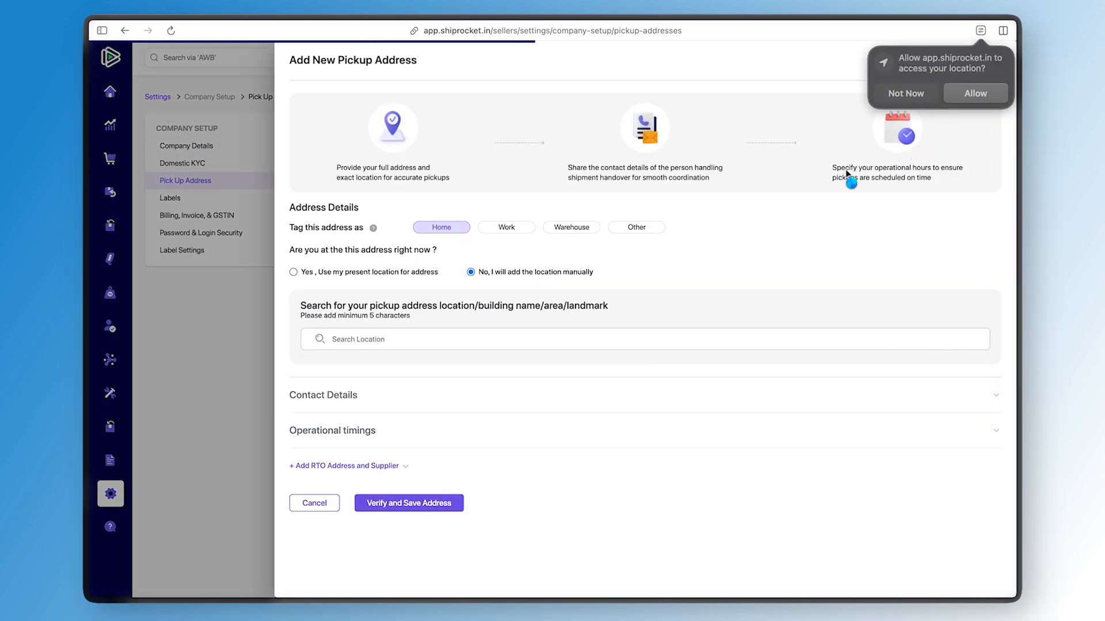
pyautogui.click(397, 292)
pyautogui.click(384, 340)
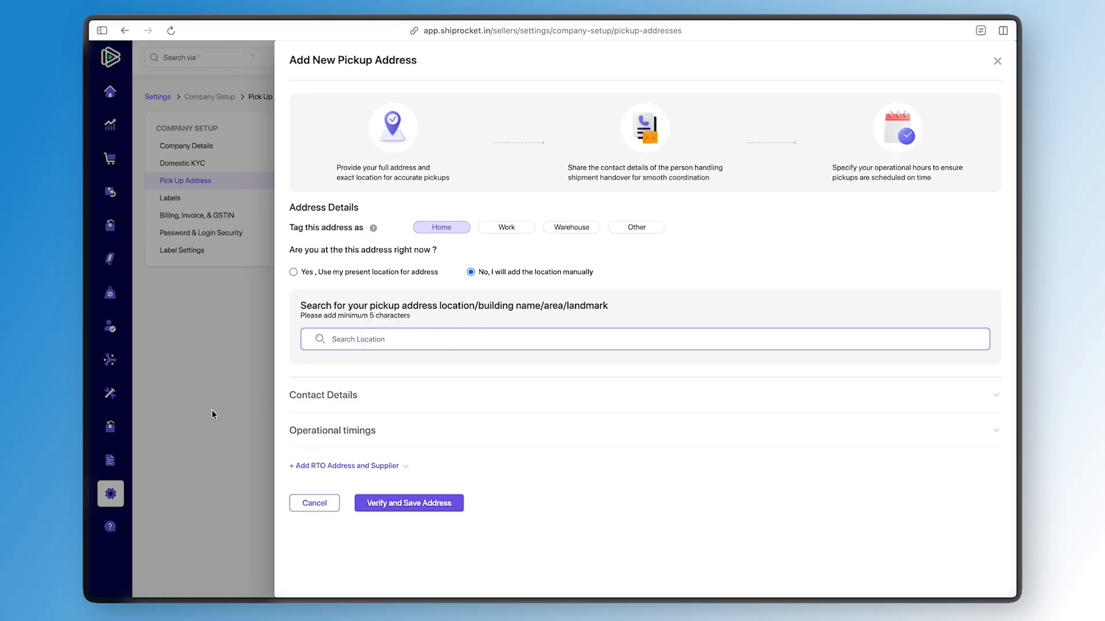
# Choose to use the present location for the address and request location capture via WhatsApp
pyautogui.click(293, 271)
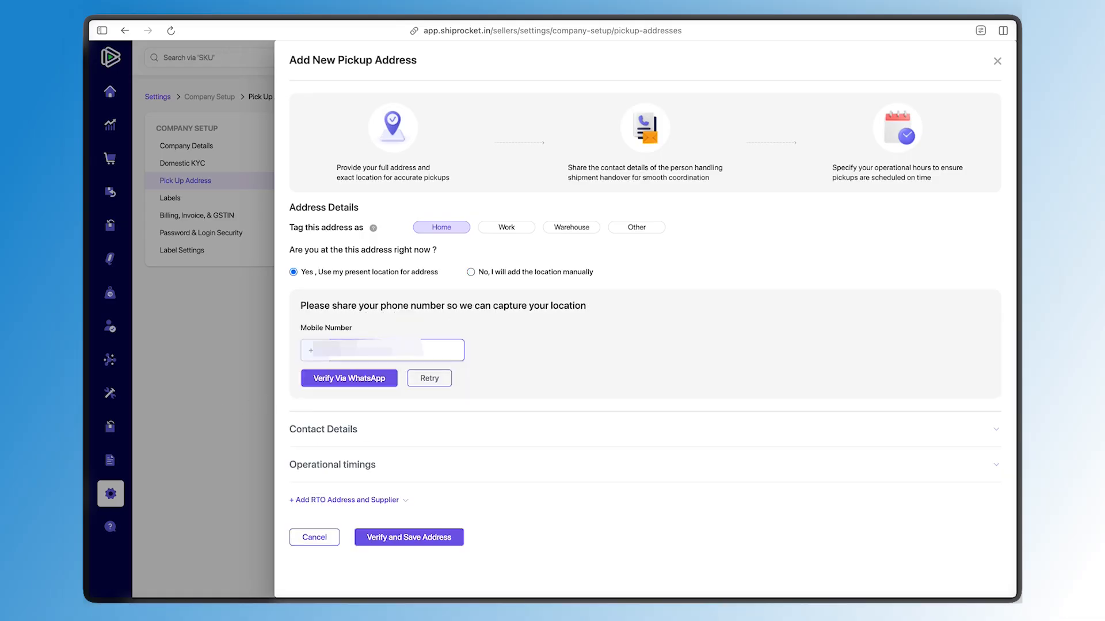
pyautogui.click(384, 382)
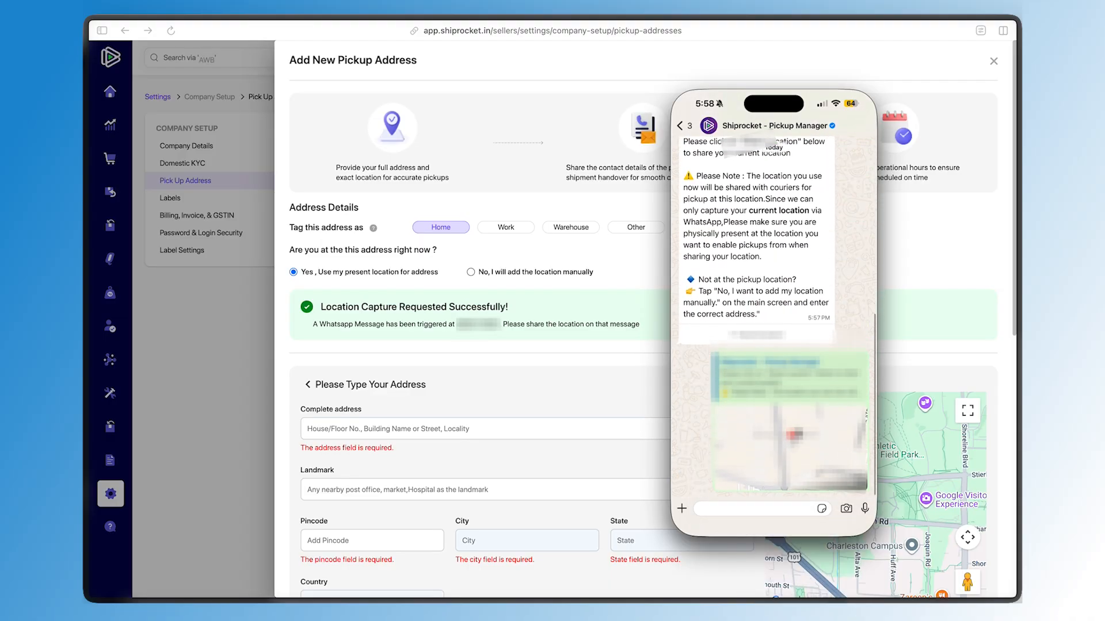
pyautogui.click(533, 300)
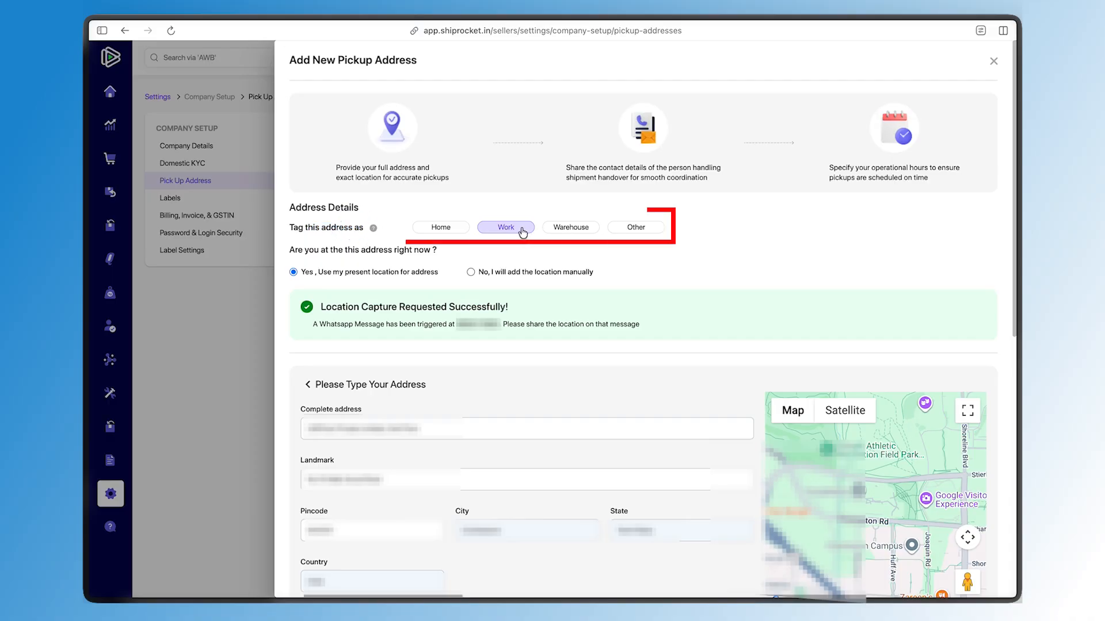
# Tag the pickup address as Warehouse and review the role options for the pickup incharge
pyautogui.click(570, 227)
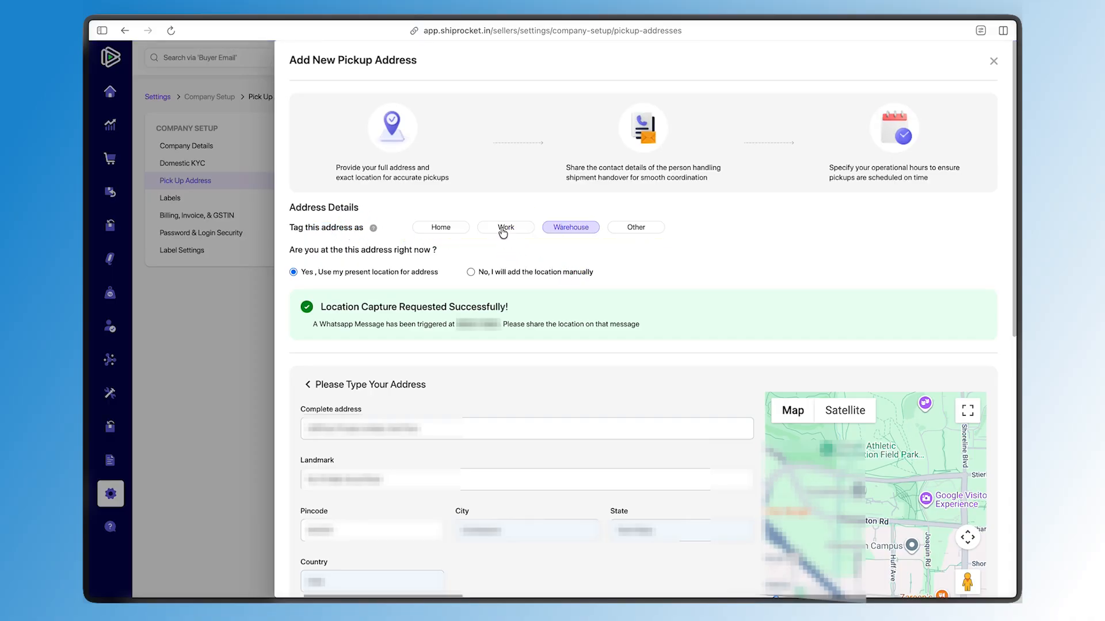
pyautogui.scroll(-5, 475, 305)
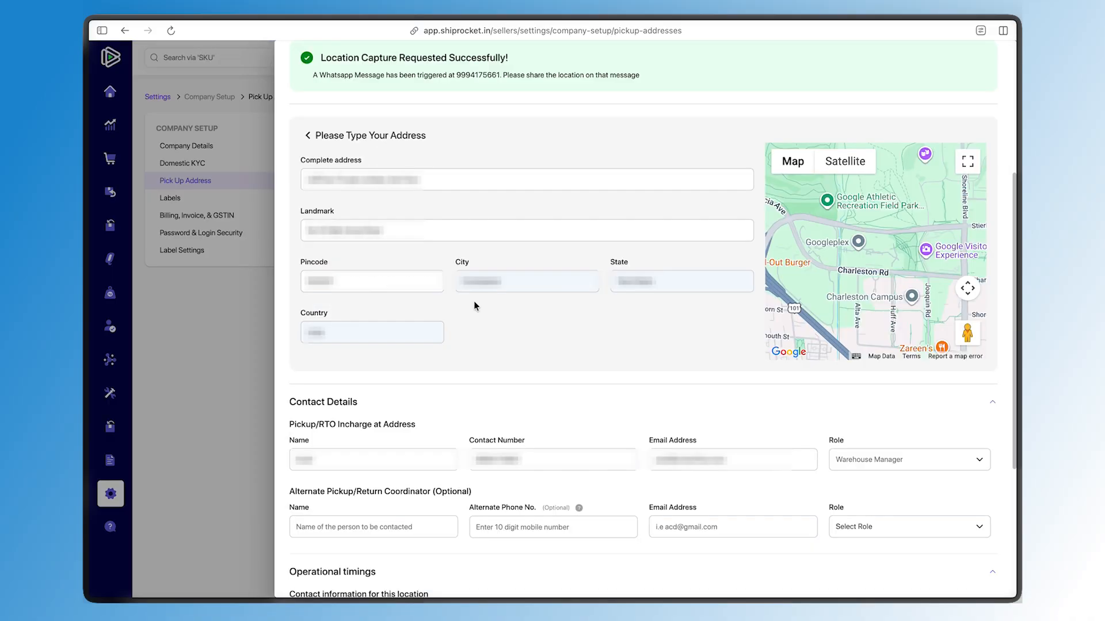
pyautogui.scroll(-4, 475, 302)
pyautogui.click(859, 271)
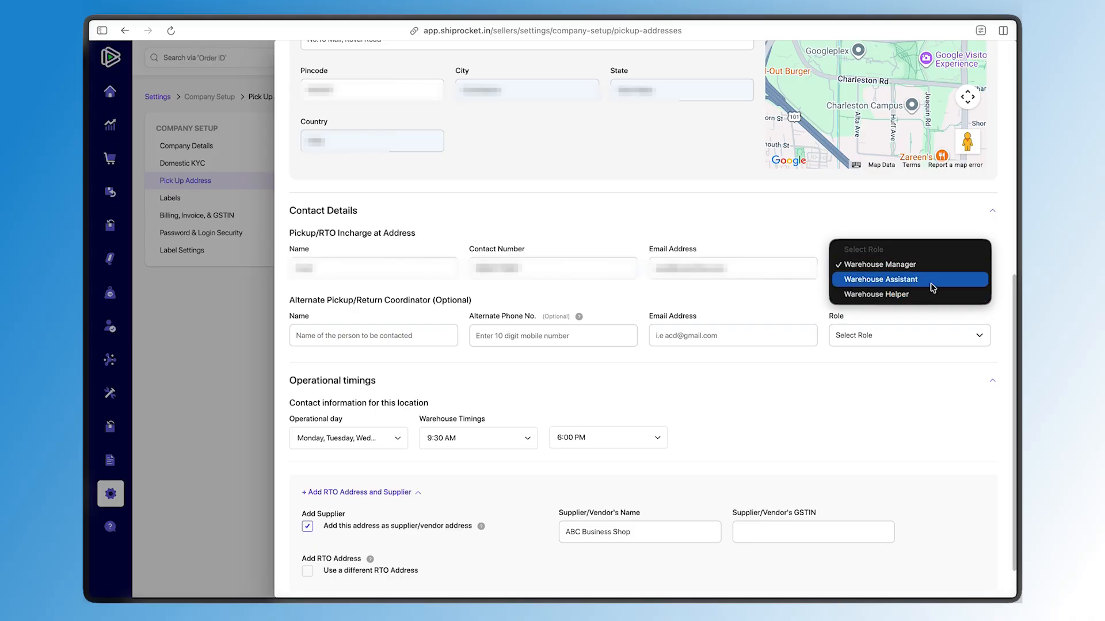
pyautogui.click(831, 362)
# Open the operational day list to check which weekdays are selected for pickups
pyautogui.scroll(-1, 460, 362)
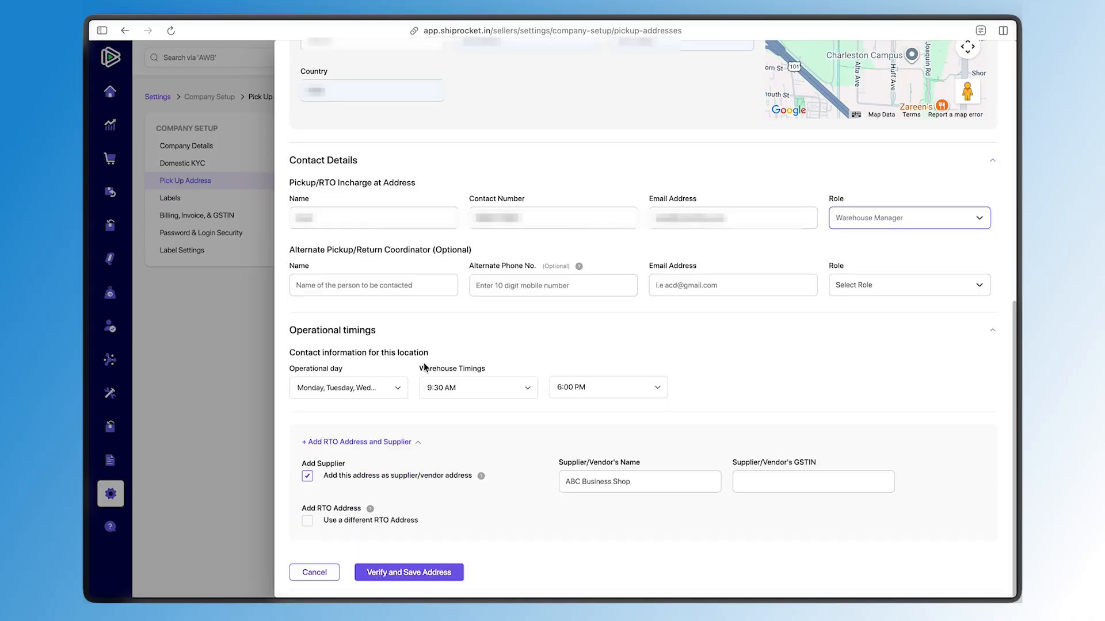
pyautogui.click(343, 389)
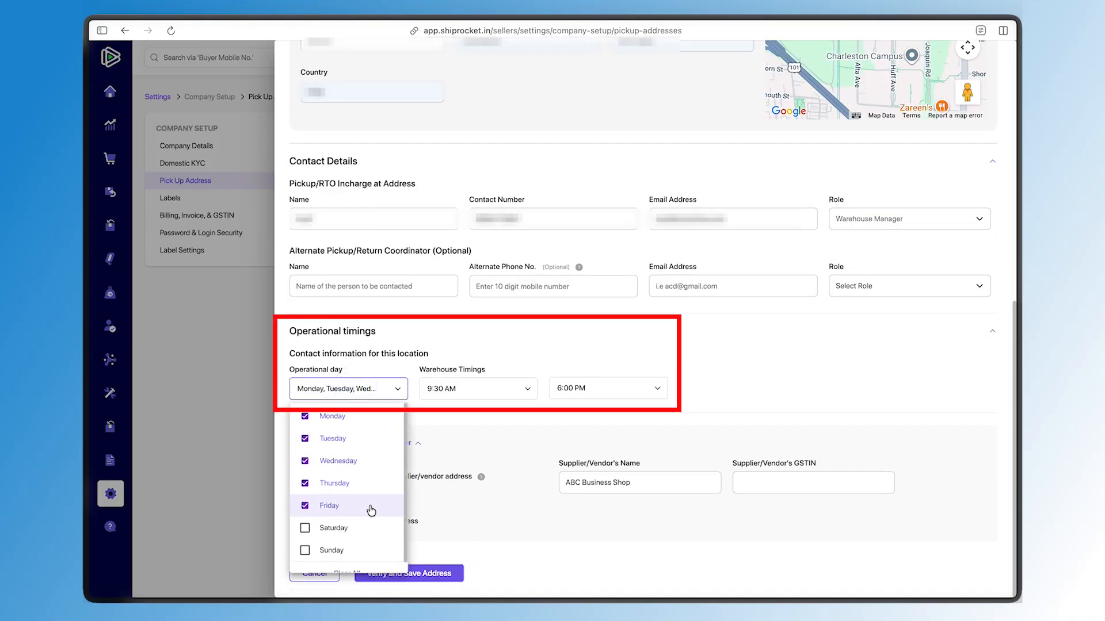
pyautogui.click(451, 435)
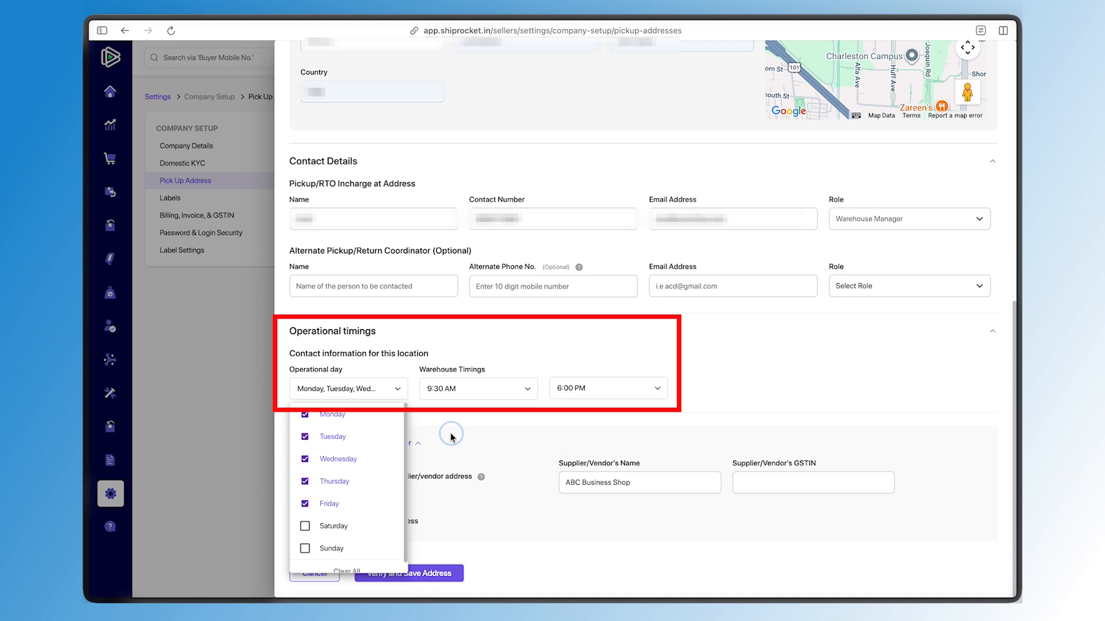
pyautogui.click(662, 484)
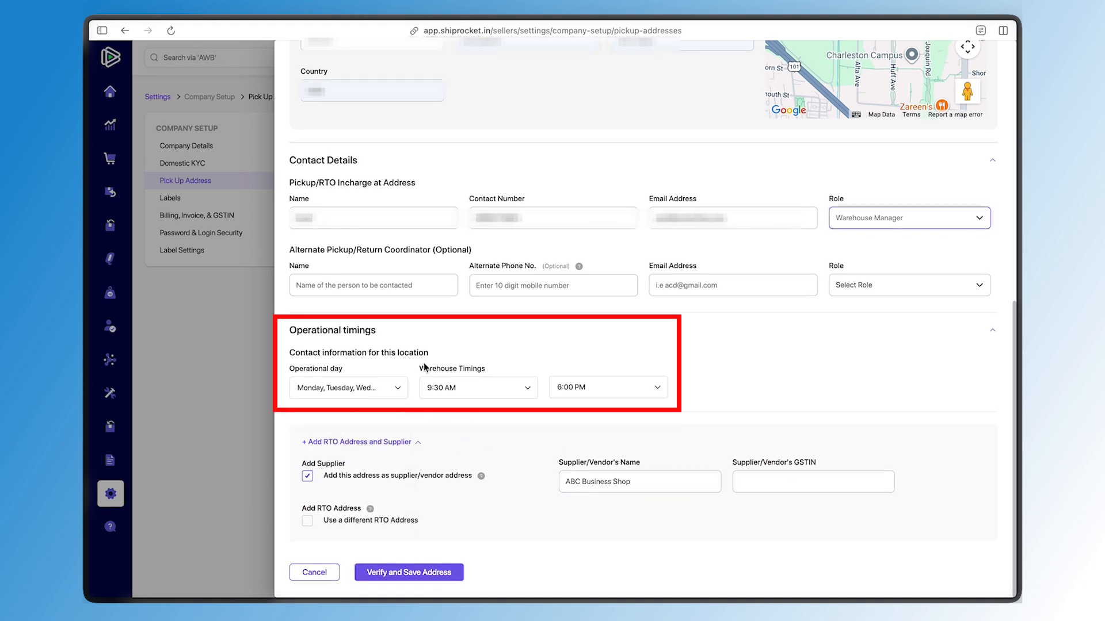
# Verify and save the pickup address with 9:30 AM to 6:00 PM warehouse timings and ABC Business Shop as supplier
pyautogui.click(465, 390)
pyautogui.click(616, 438)
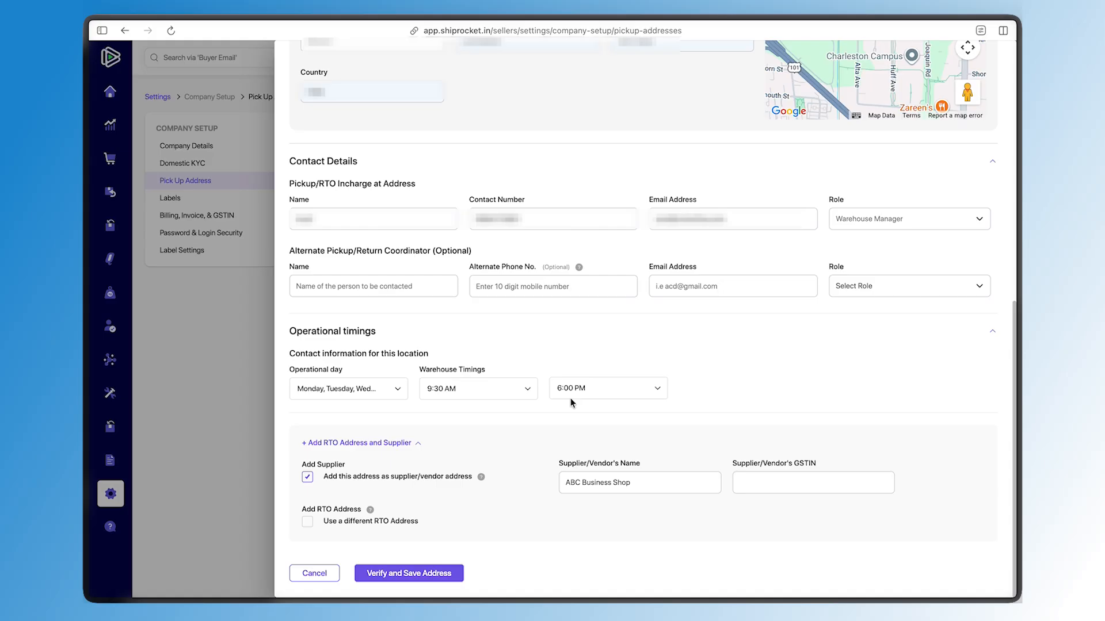
pyautogui.click(664, 487)
pyautogui.click(772, 478)
pyautogui.click(518, 560)
pyautogui.click(406, 575)
pyautogui.moveTo(545, 338); pyautogui.dragTo(772, 352)
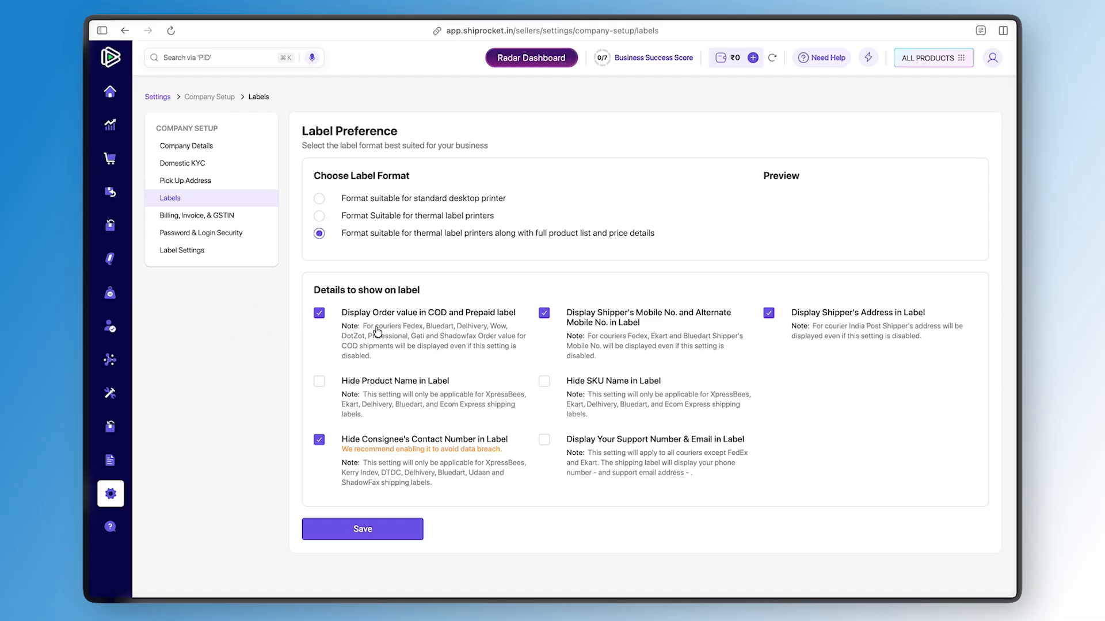
# Examine the label format choices and the details-to-show options on the label preference page
pyautogui.click(479, 360)
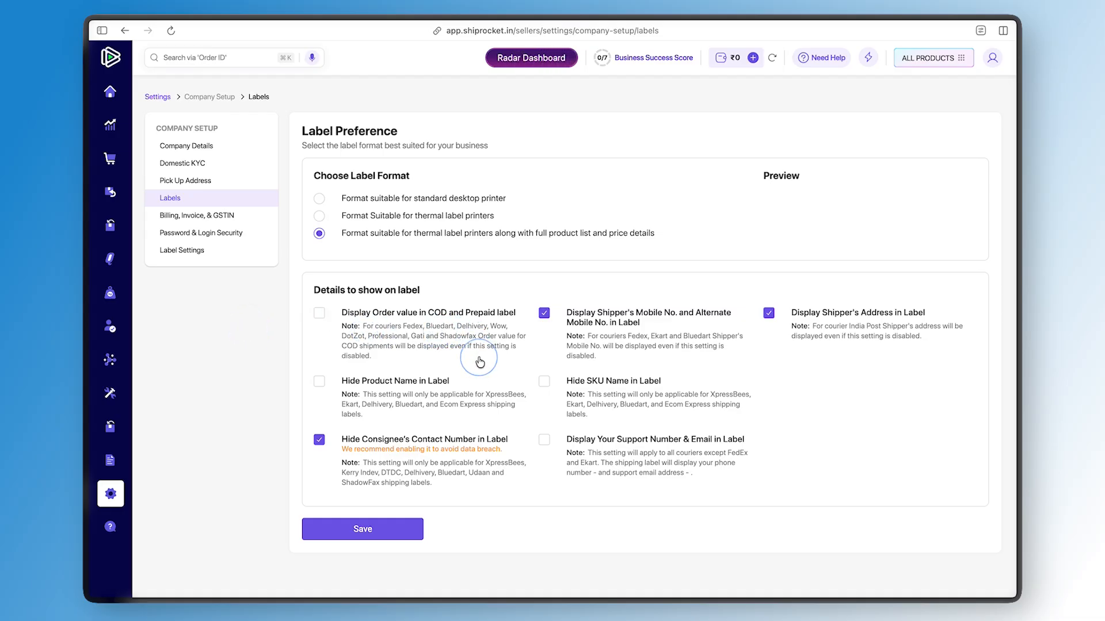
pyautogui.click(460, 344)
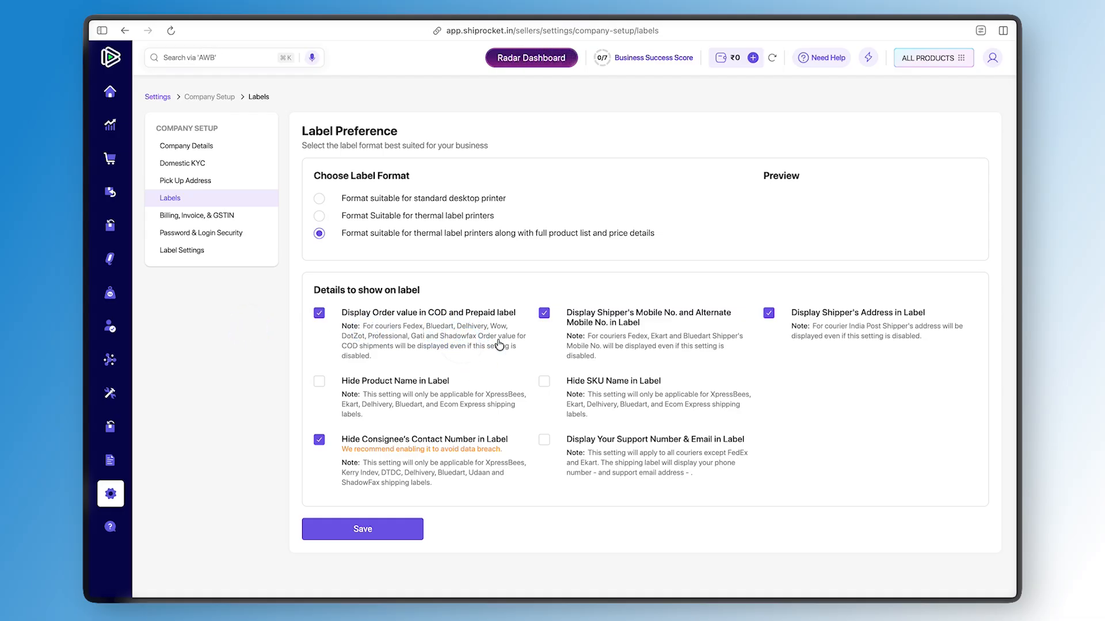
pyautogui.click(238, 347)
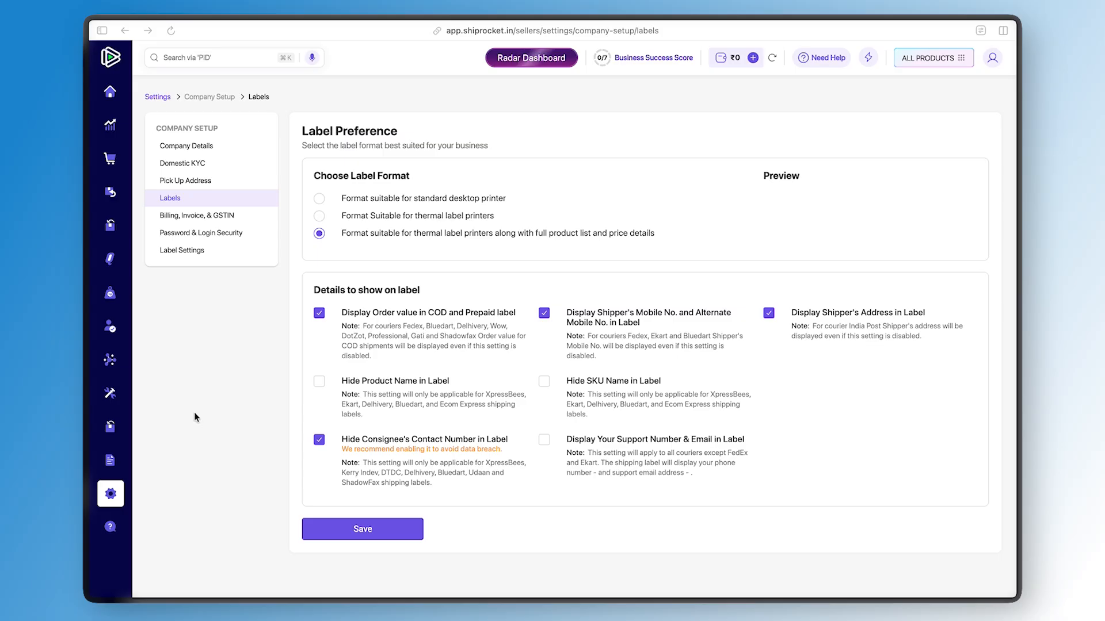
pyautogui.click(812, 231)
pyautogui.click(792, 192)
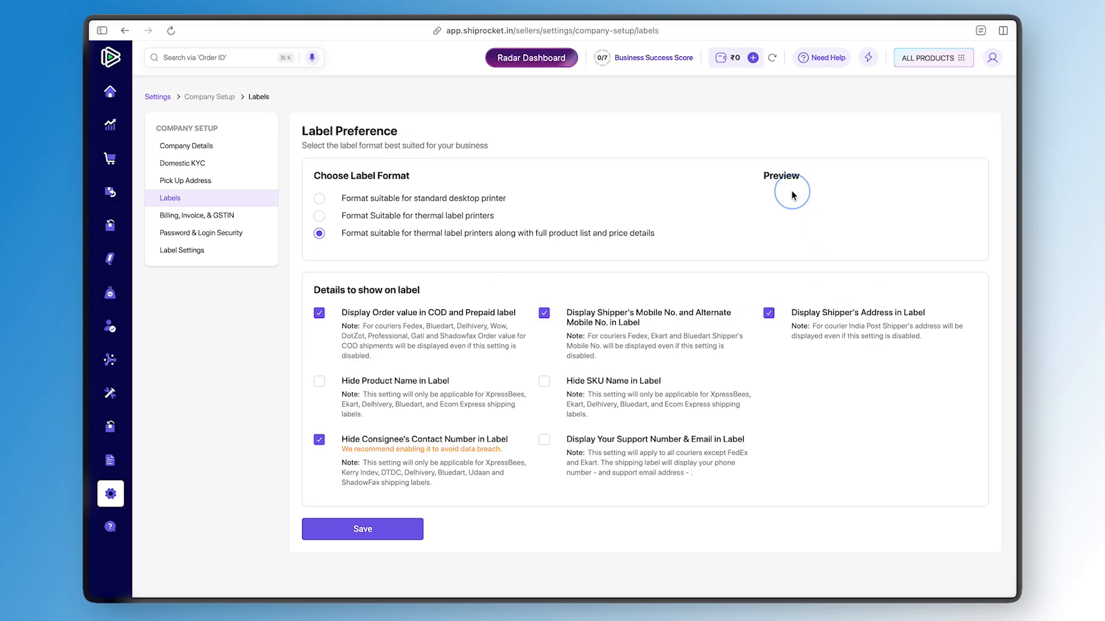
# Browse the Billing, Invoice & GSTIN, Password & Login Security and Label Settings pages to review their options
pyautogui.click(253, 215)
pyautogui.scroll(-4, 448, 384)
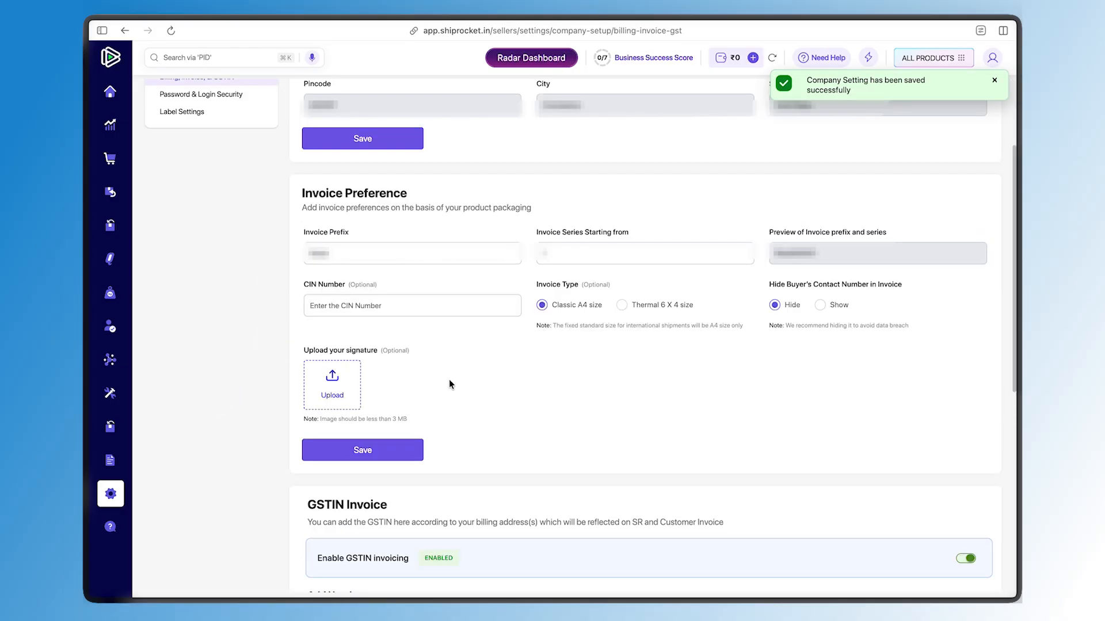
pyautogui.click(238, 234)
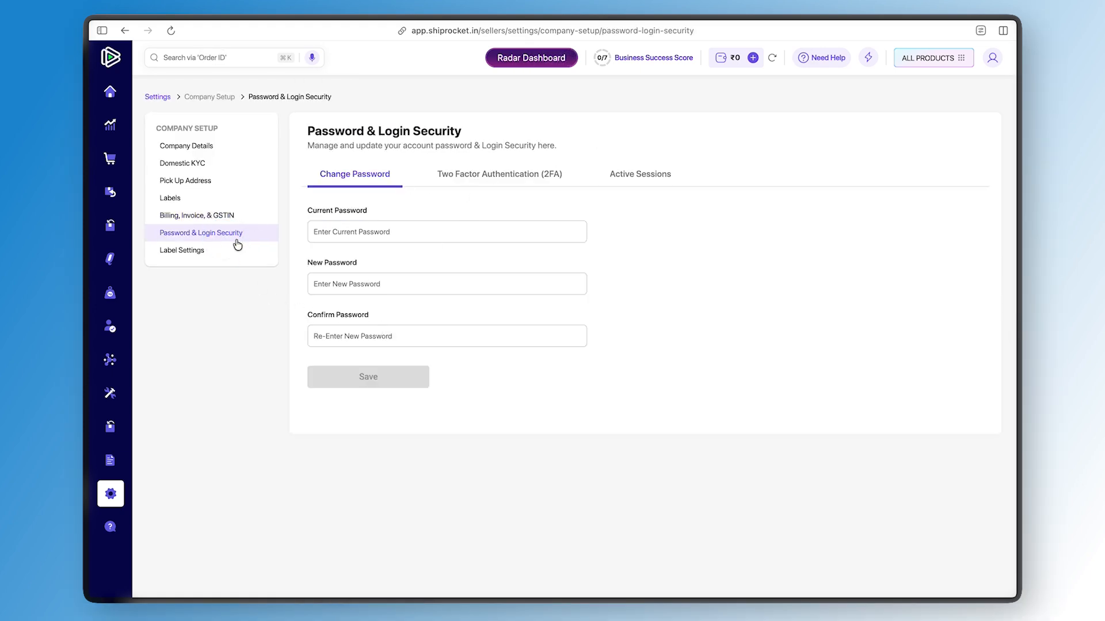
pyautogui.click(238, 248)
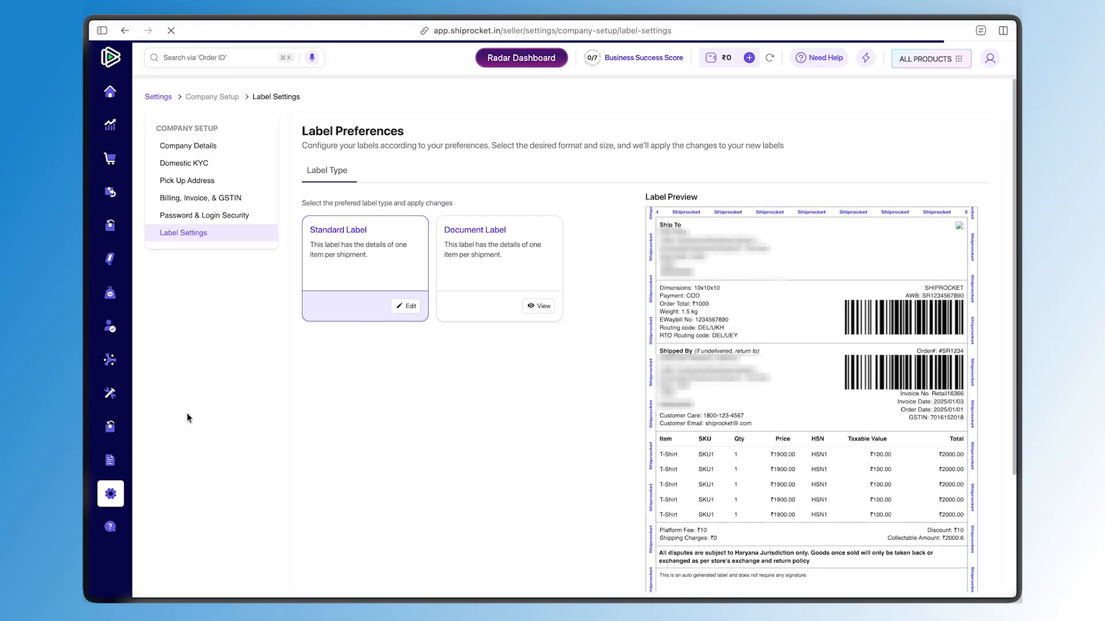
pyautogui.scroll(-5, 742, 307)
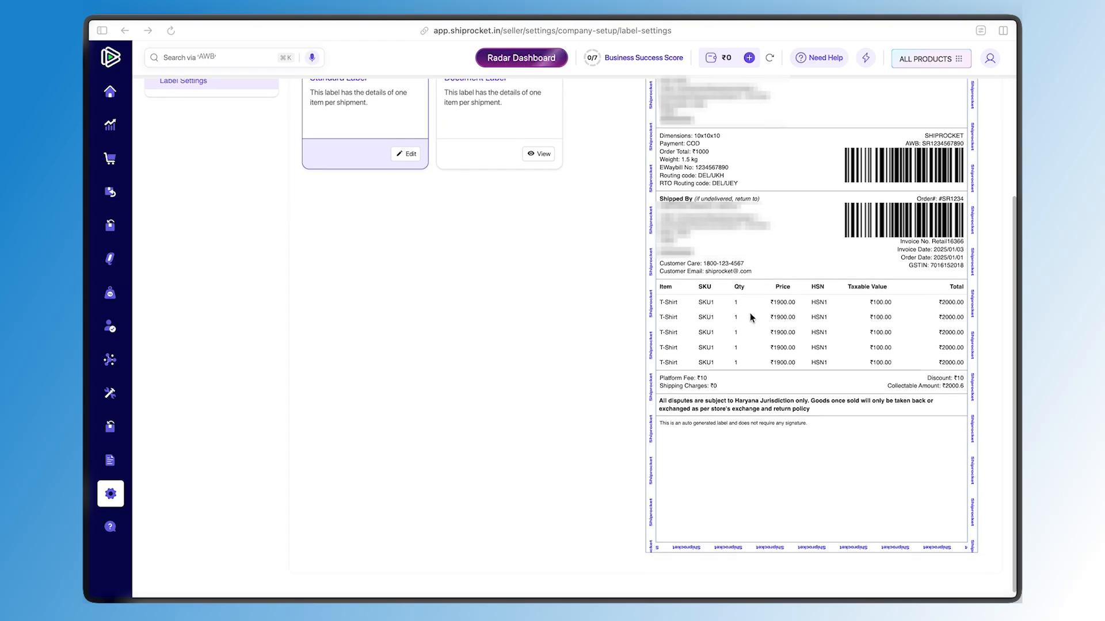
pyautogui.scroll(4, 750, 317)
pyautogui.scroll(1, 751, 317)
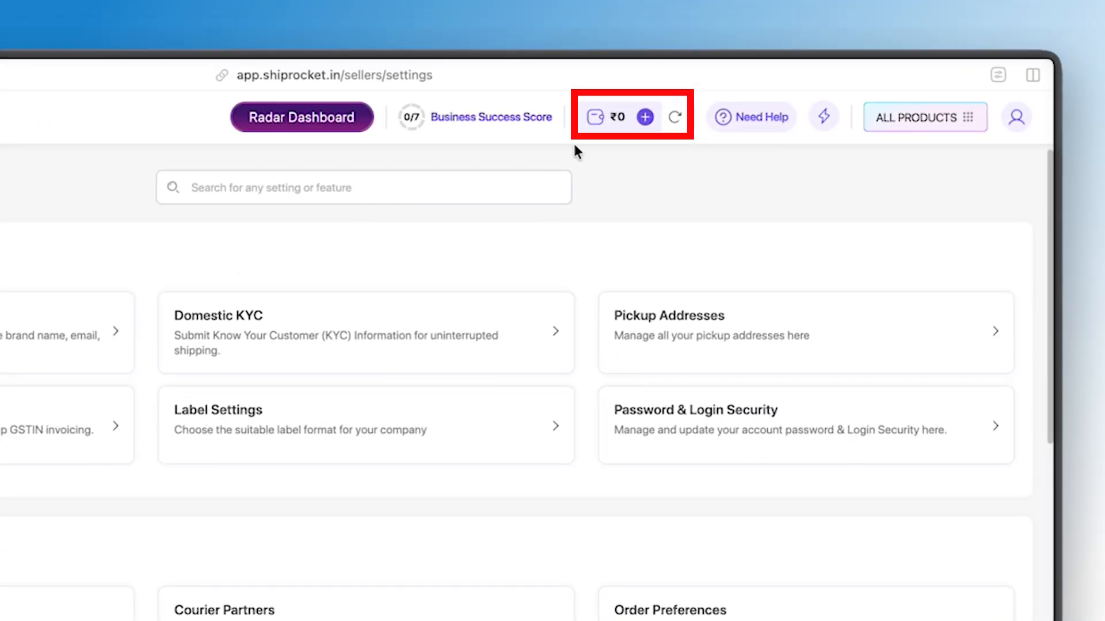
# Open the wallet recharge for ₹200 and apply the FLAT50 cashback coupon
pyautogui.click(599, 121)
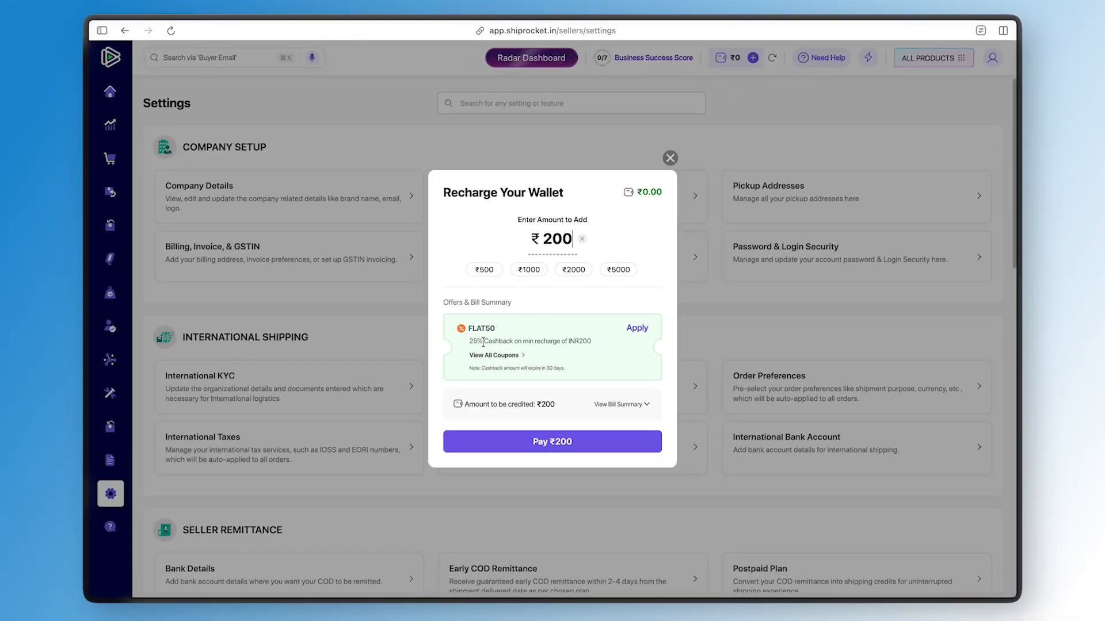
pyautogui.tripleClick(558, 341)
pyautogui.click(580, 341)
pyautogui.click(638, 329)
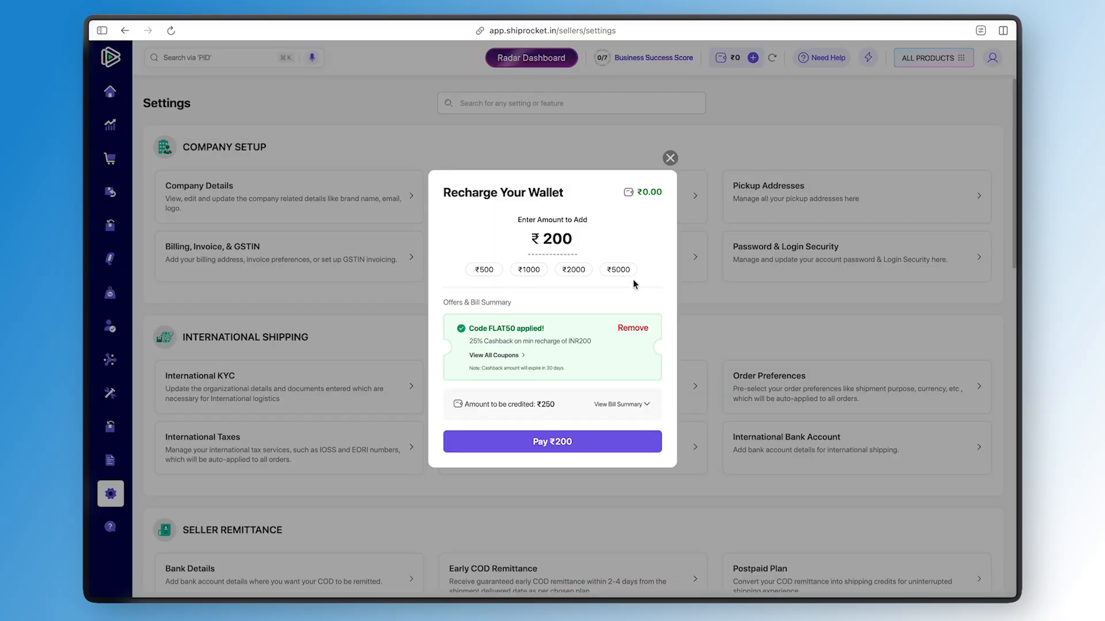
pyautogui.moveTo(499, 405); pyautogui.dragTo(554, 405)
pyautogui.click(552, 405)
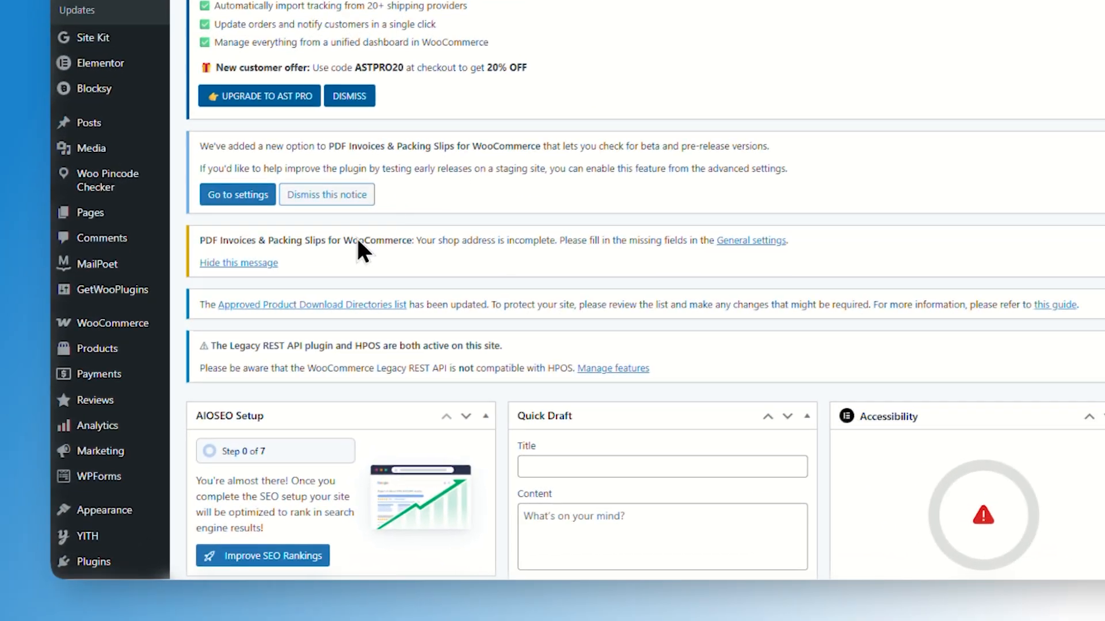
# Install the Shiprocket plugin from the WordPress plugin directory and open its settings
pyautogui.scroll(-2, 287, 329)
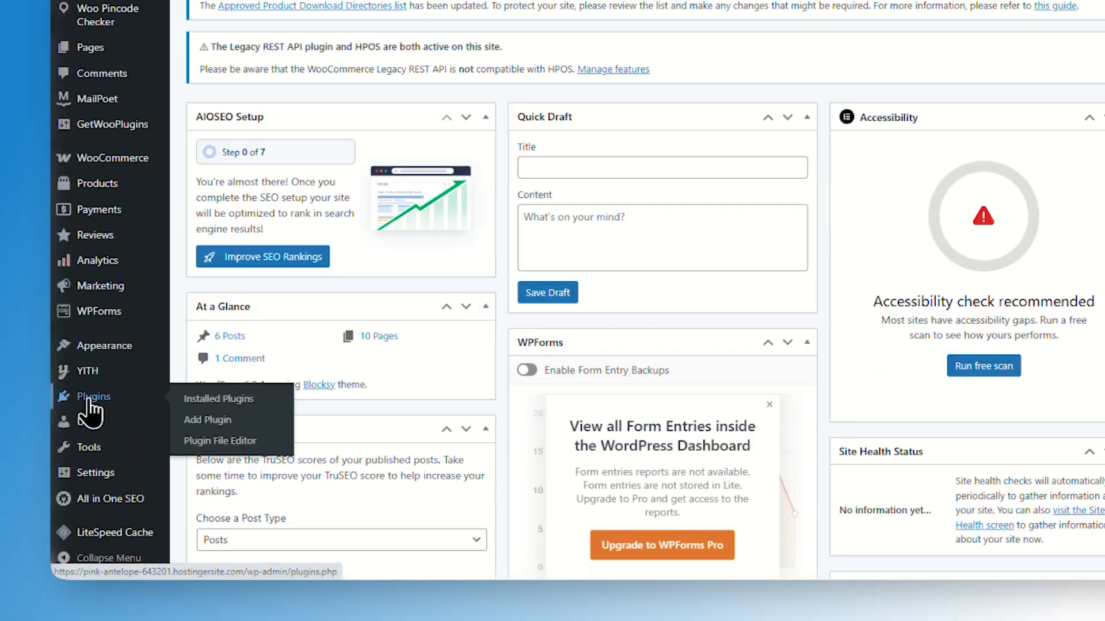
pyautogui.rightClick(213, 462)
pyautogui.click(357, 173)
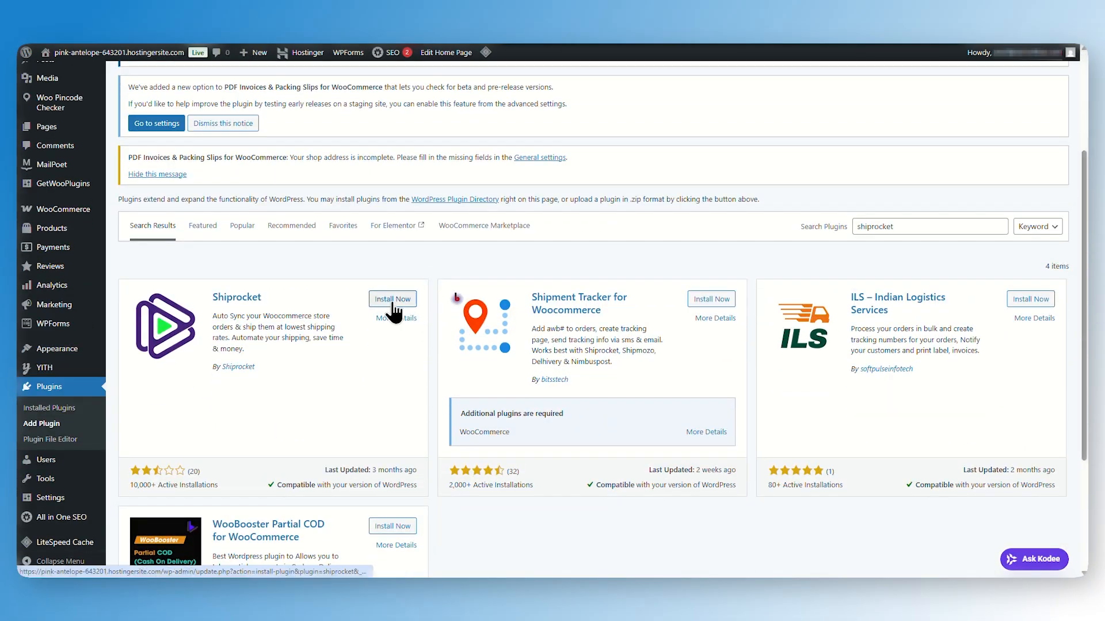
pyautogui.click(392, 304)
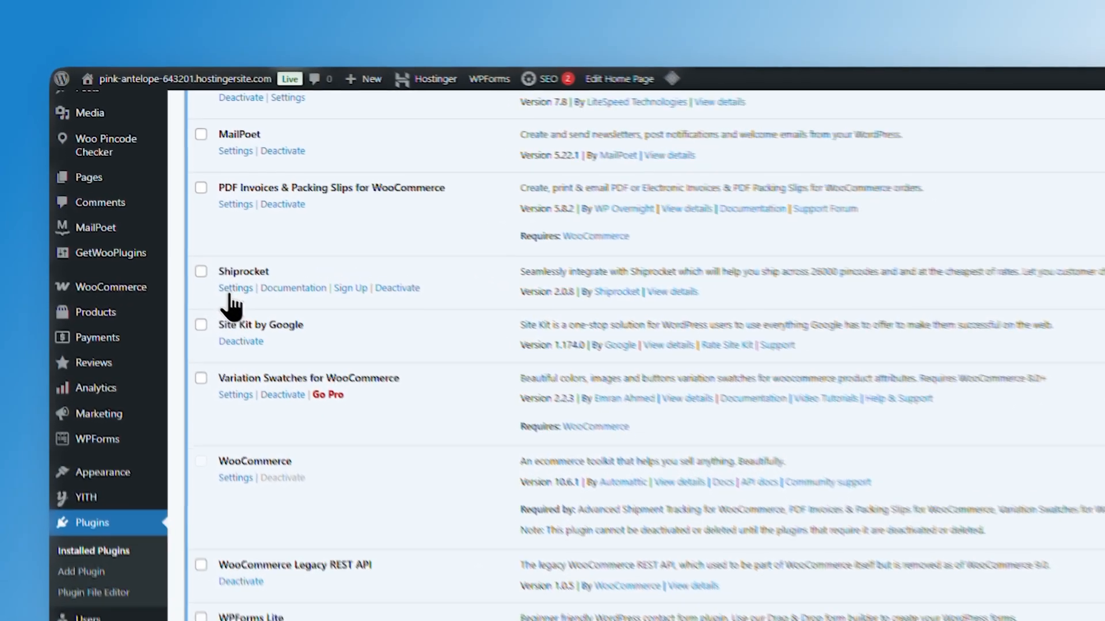
pyautogui.click(187, 241)
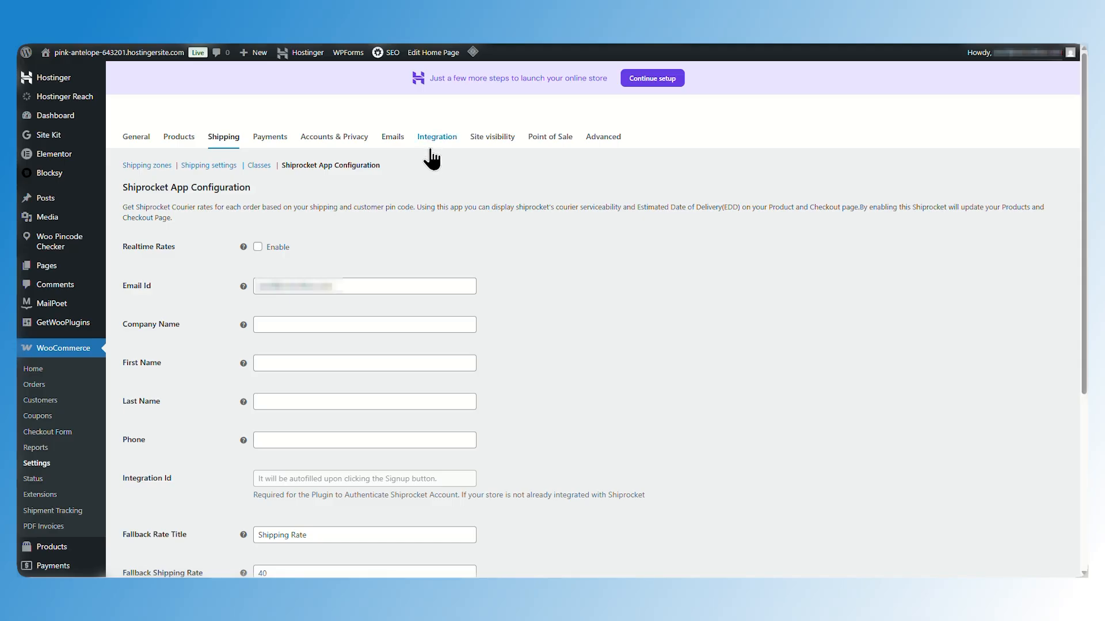
# Open the Sales Channels list in Shiprocket and edit the connected WooCommerce store channel
pyautogui.scroll(-5, 525, 249)
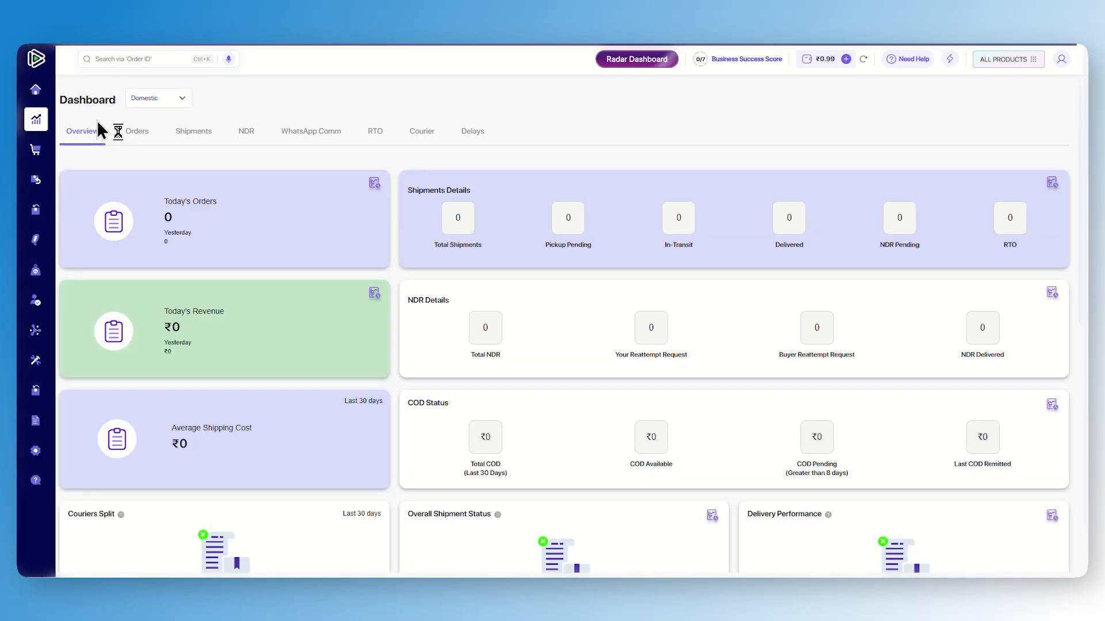
pyautogui.scroll(-6, 552, 322)
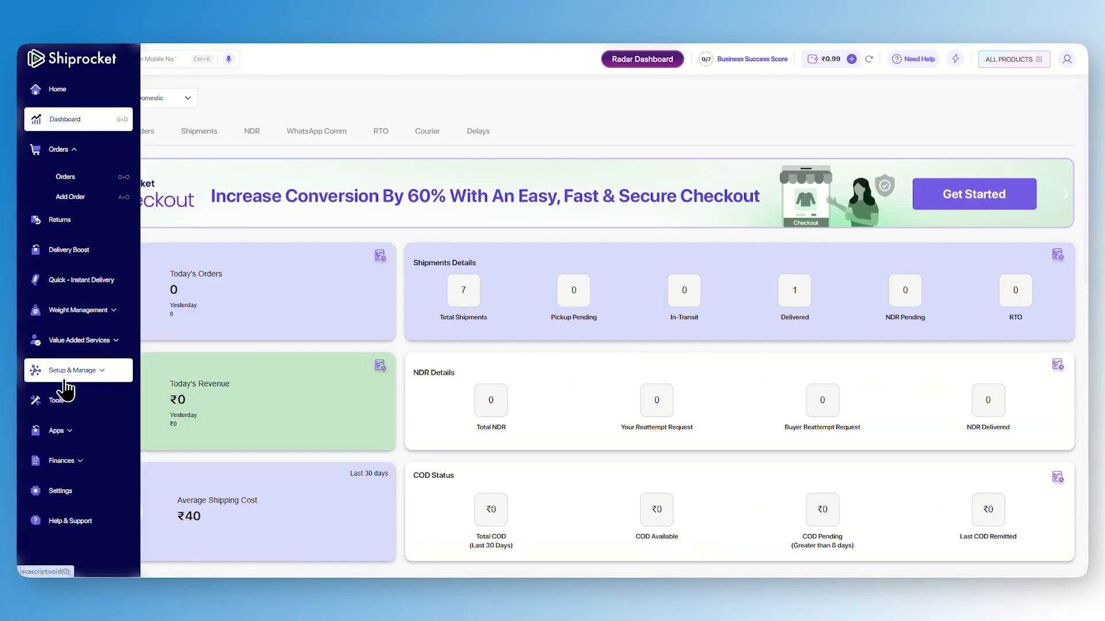
pyautogui.click(97, 374)
pyautogui.click(95, 366)
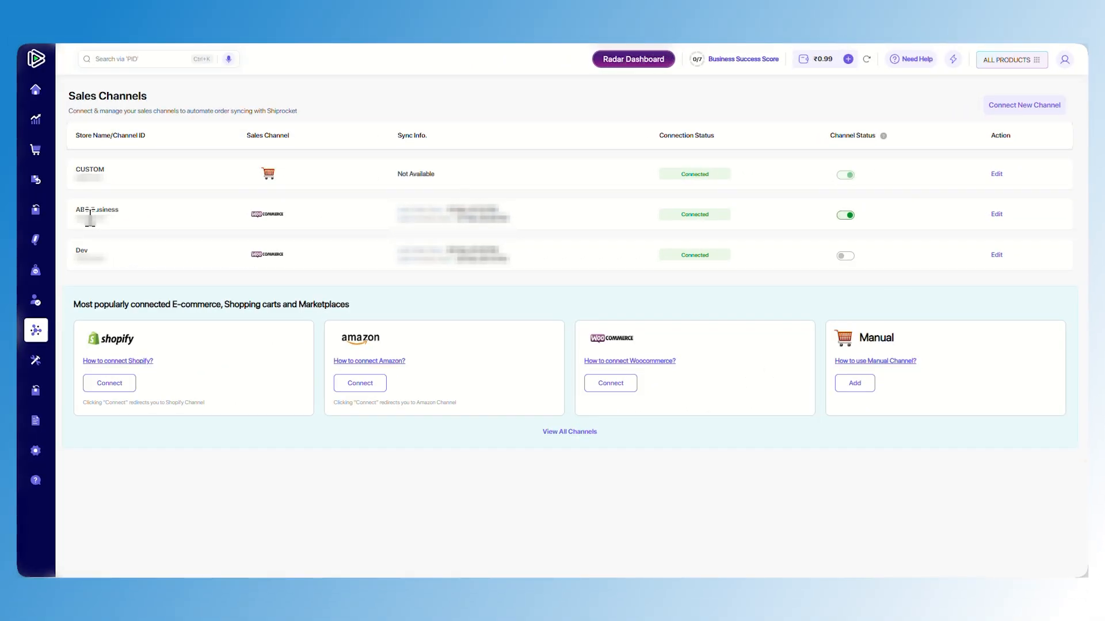
pyautogui.click(994, 215)
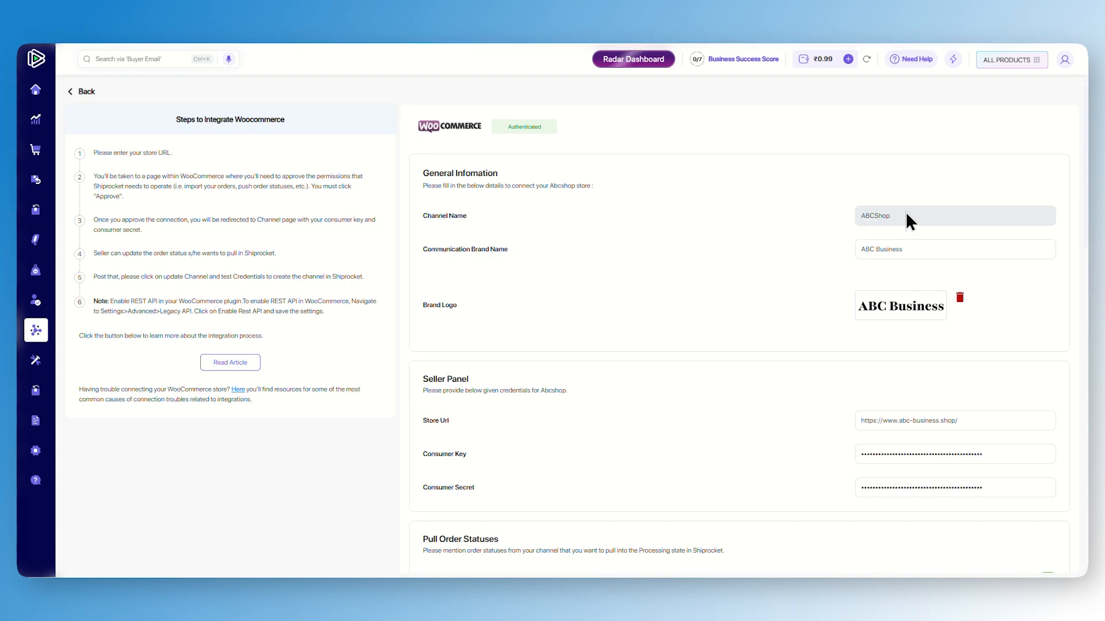
# Scroll through the WooCommerce channel's seller credentials and order status sync settings
pyautogui.scroll(-4, 892, 271)
pyautogui.scroll(-2, 775, 257)
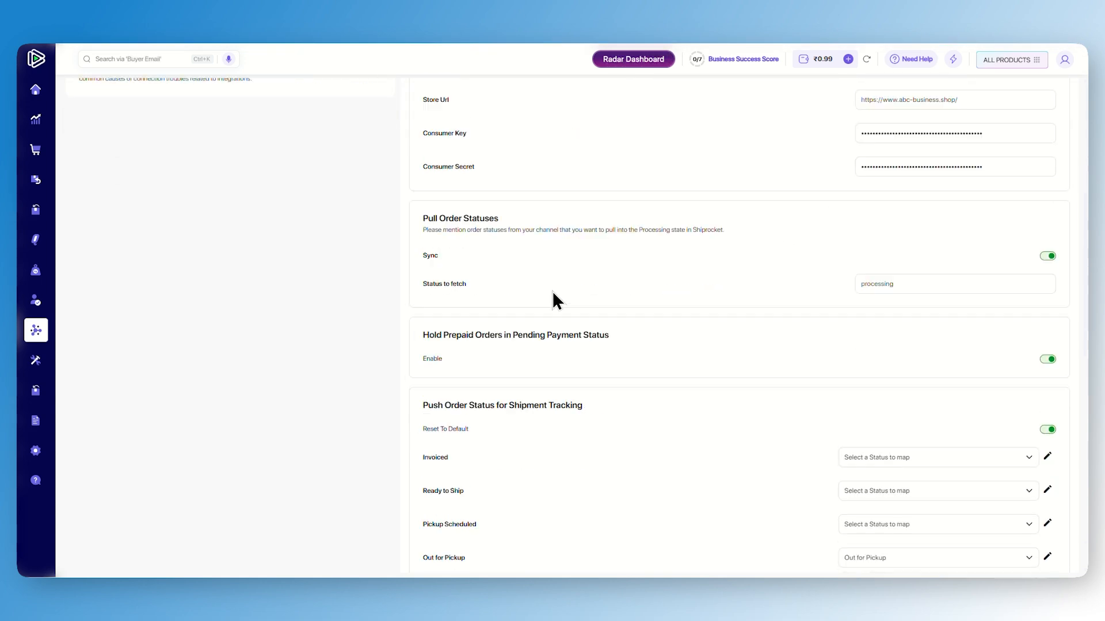
pyautogui.scroll(-1, 552, 299)
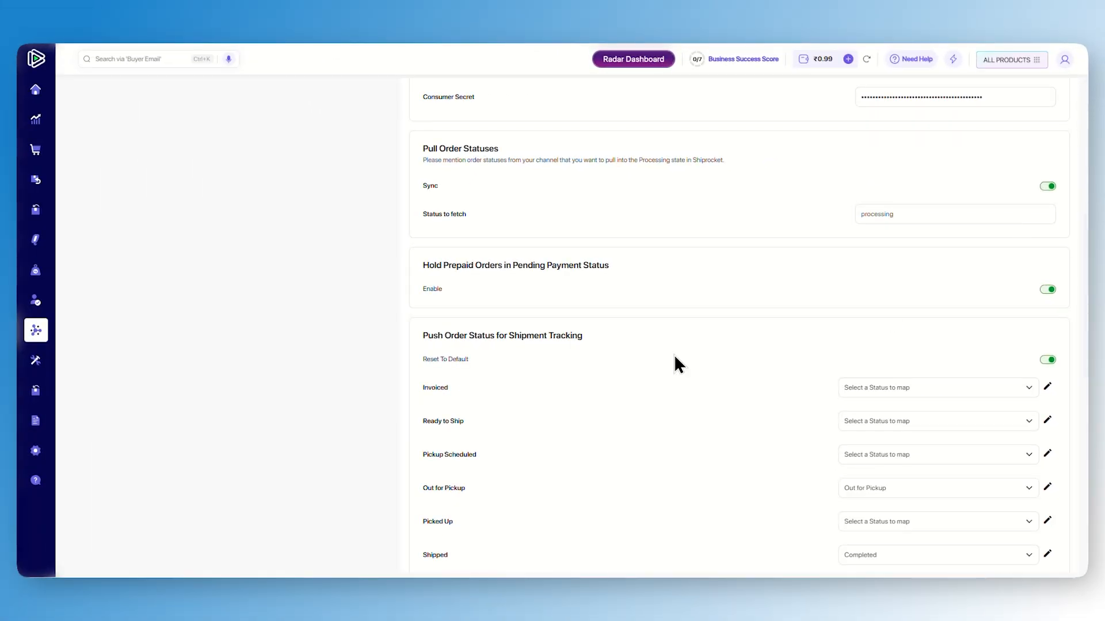
pyautogui.scroll(-10, 674, 358)
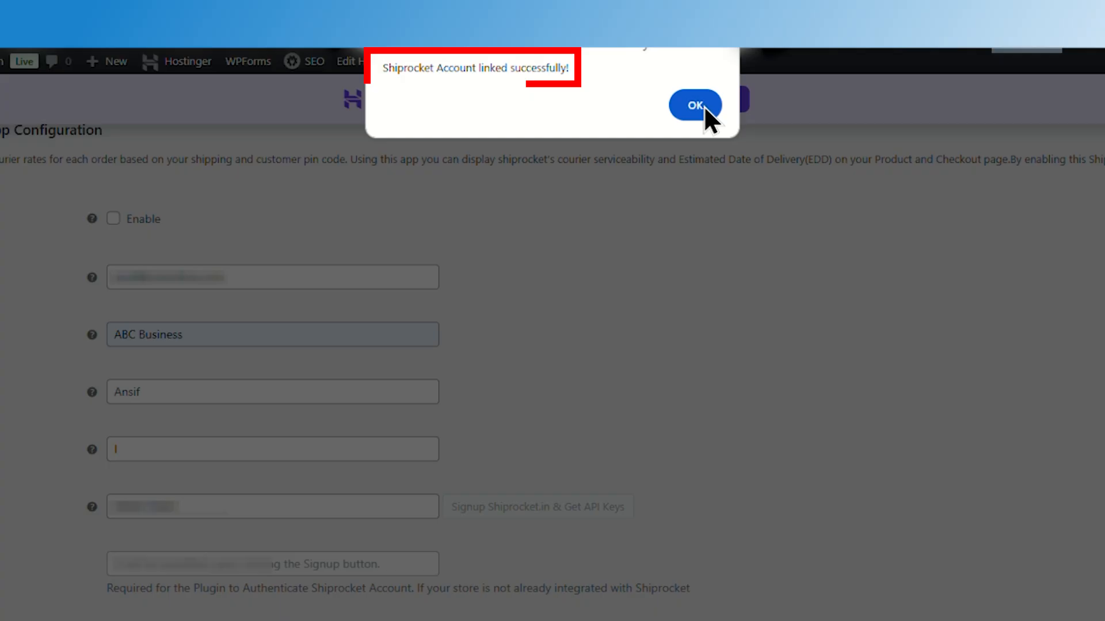
# Save the Shiprocket App Configuration with company name ABC Business and the default fallback and flat shipping rates
pyautogui.click(699, 105)
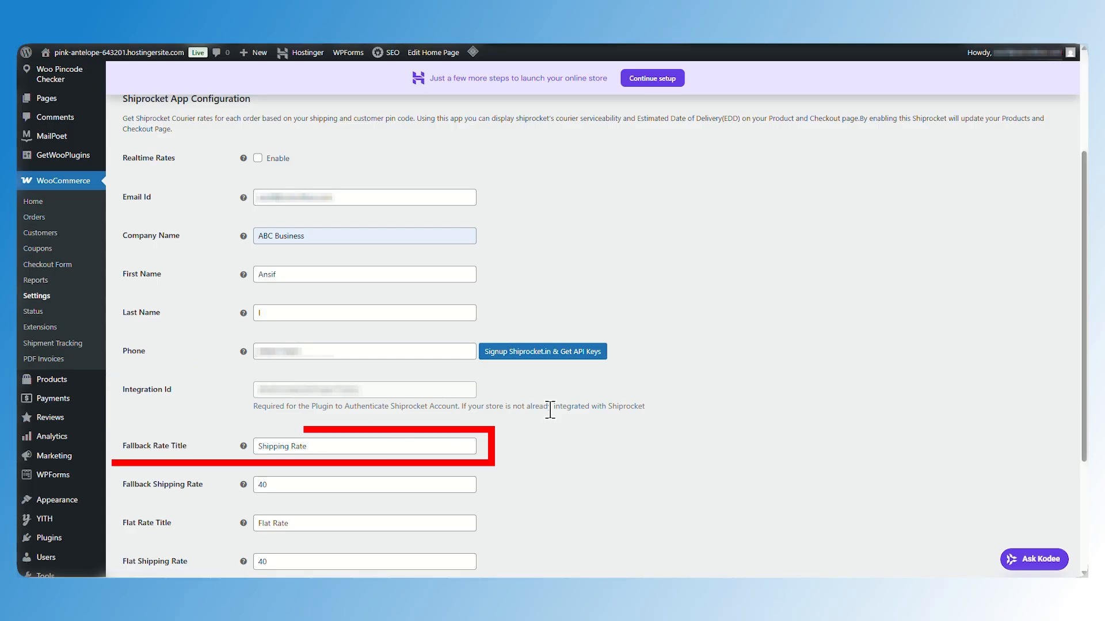
pyautogui.scroll(-3, 679, 333)
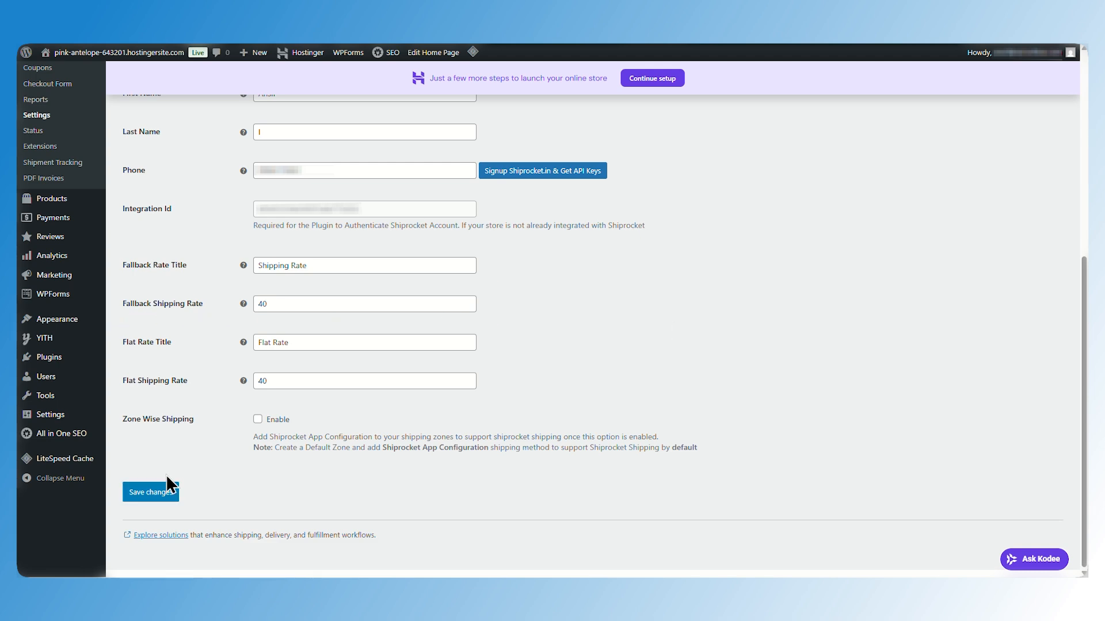
pyautogui.click(159, 493)
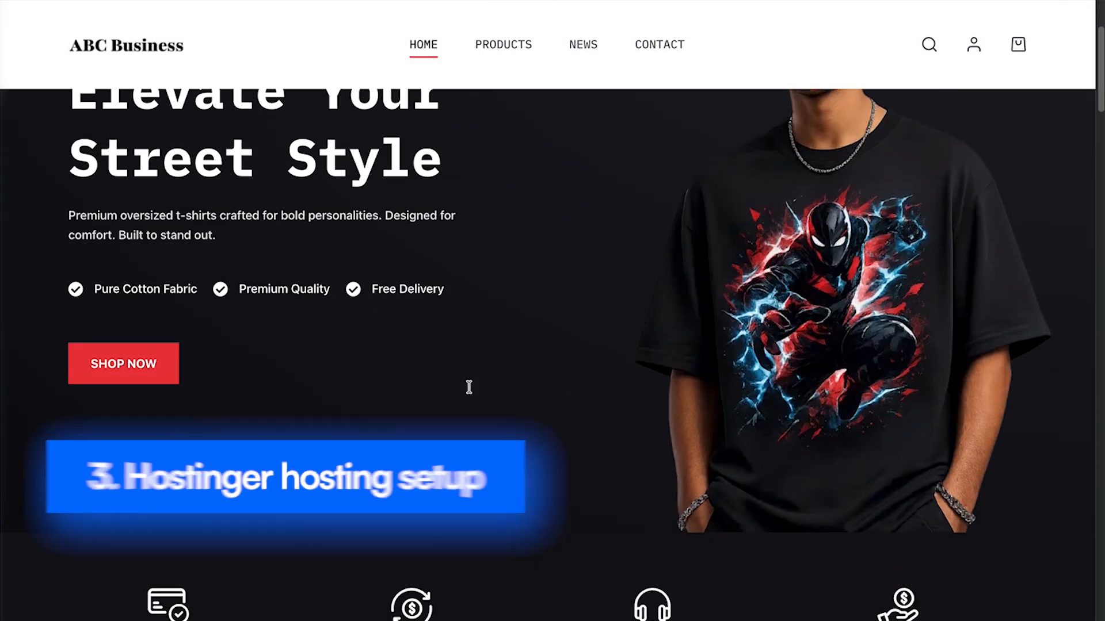
pyautogui.scroll(-12, 469, 387)
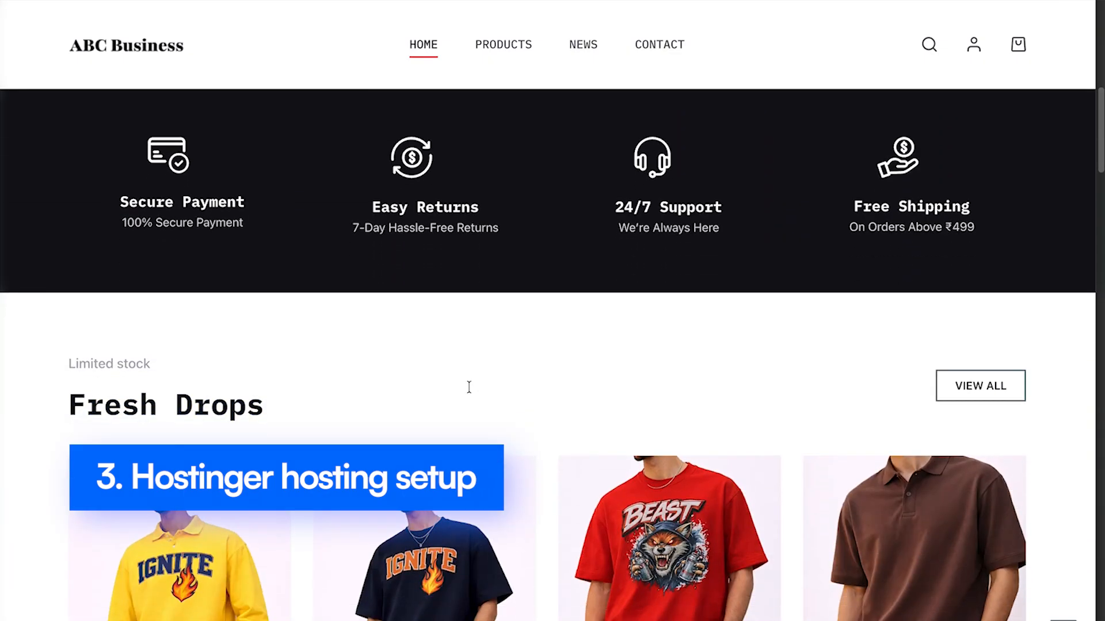
# Continue the Hostinger website setup and submit the WordPress admin login details with English (United States) as admin language
pyautogui.scroll(2, 471, 390)
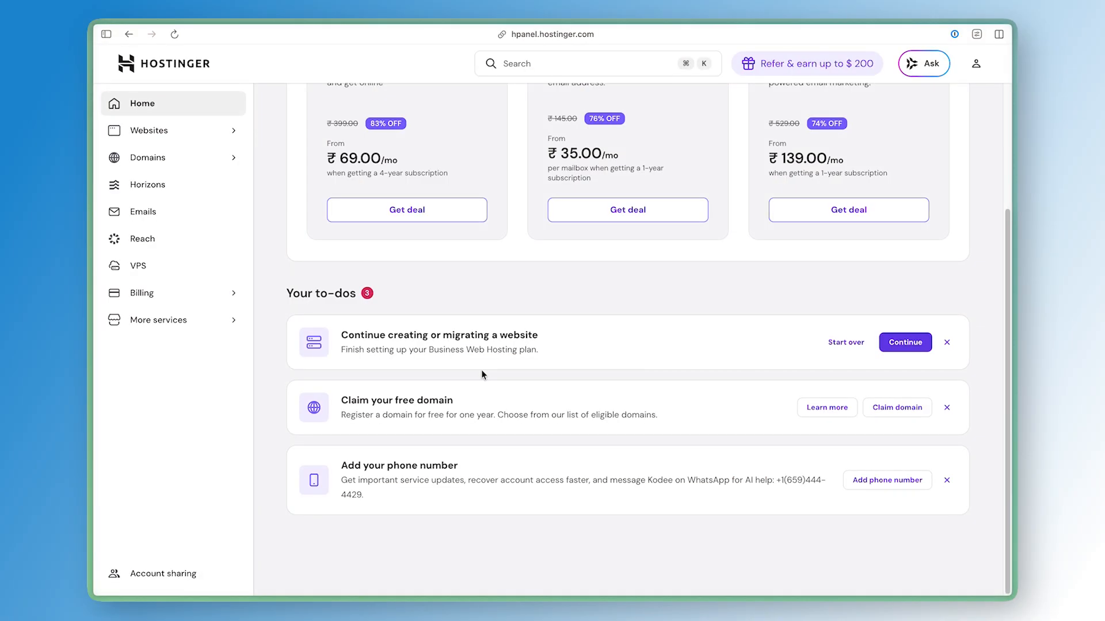
pyautogui.click(901, 344)
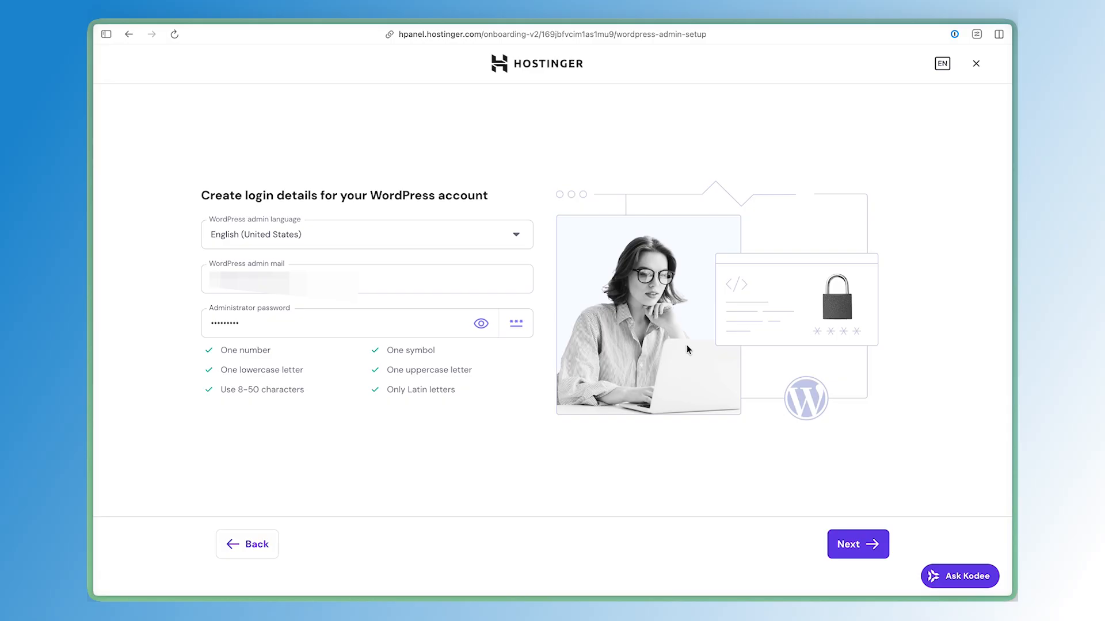
pyautogui.click(313, 244)
pyautogui.click(330, 240)
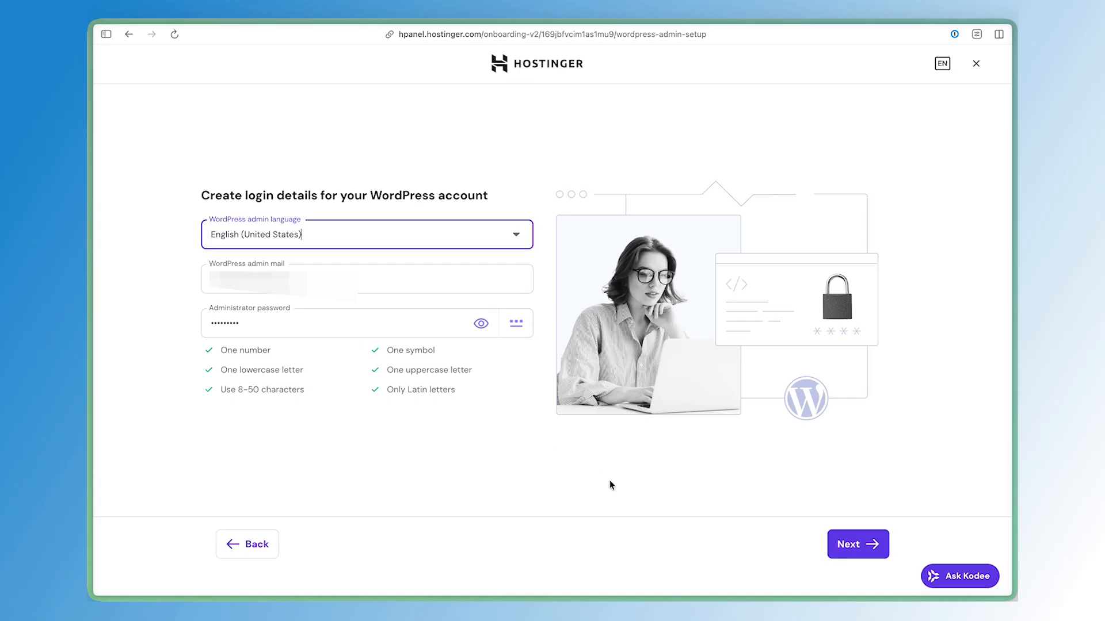
pyautogui.click(670, 461)
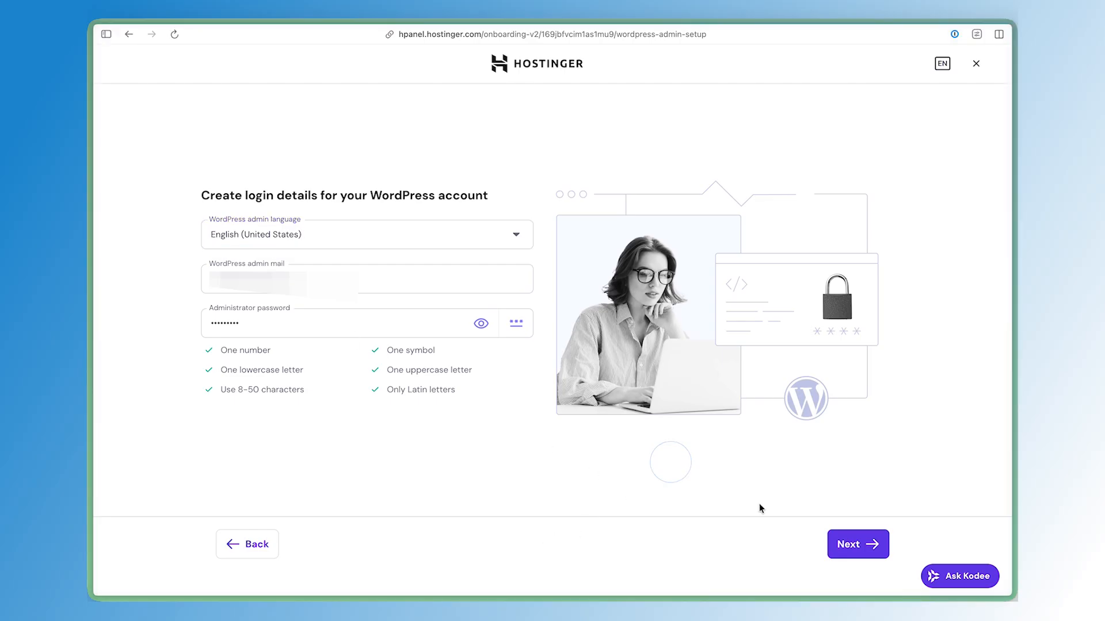
pyautogui.click(885, 557)
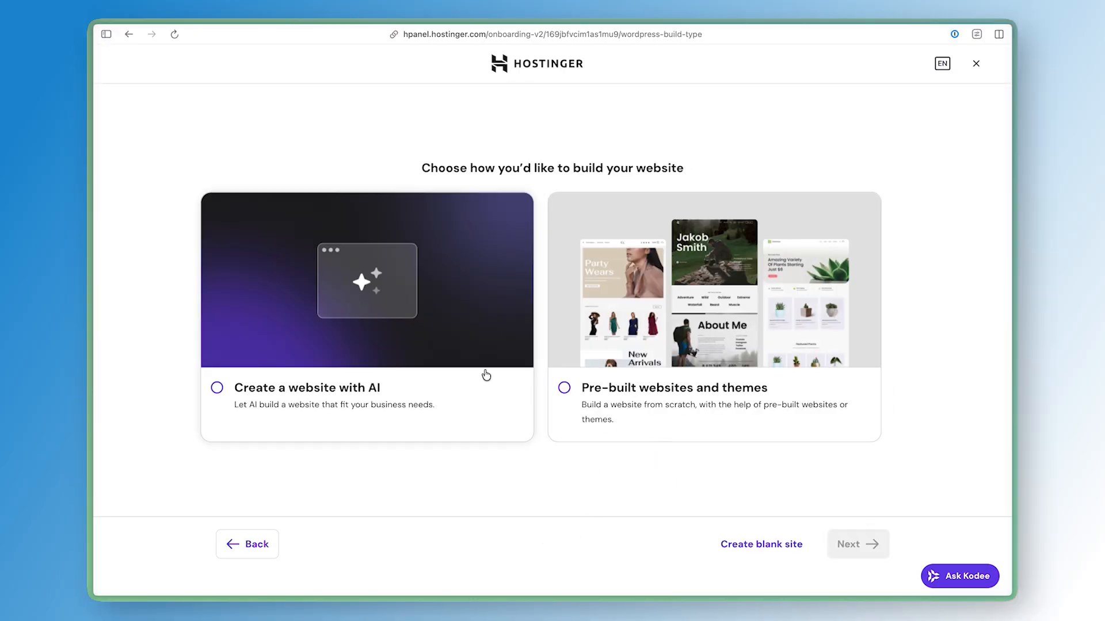
# Choose to build with pre-built websites and themes, then opt to use a theme instead of a pre-built website
pyautogui.click(628, 402)
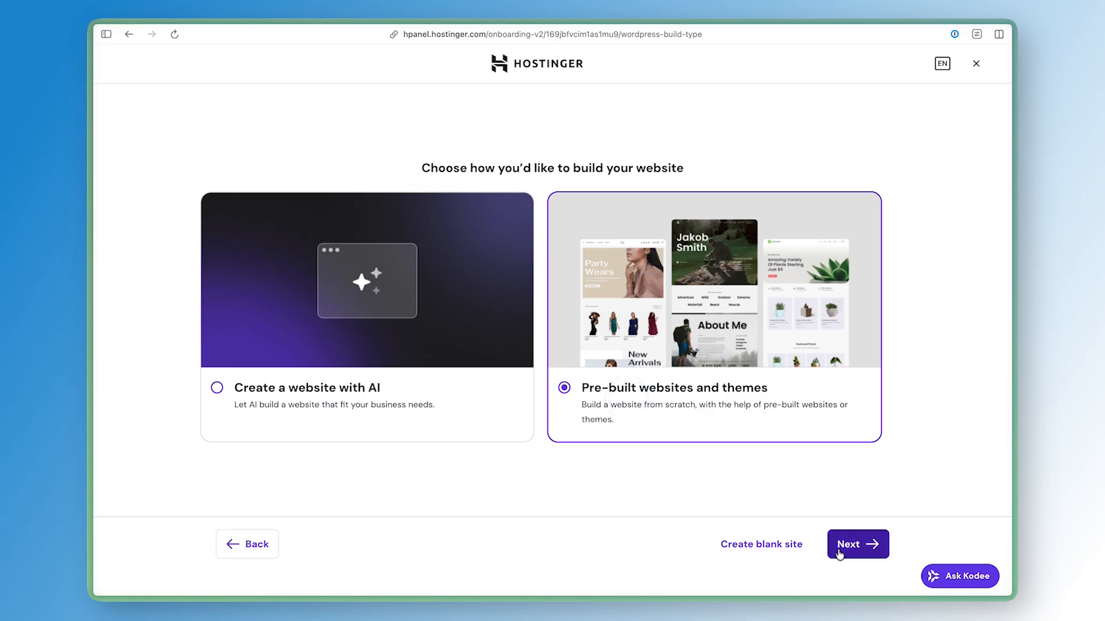
pyautogui.click(857, 552)
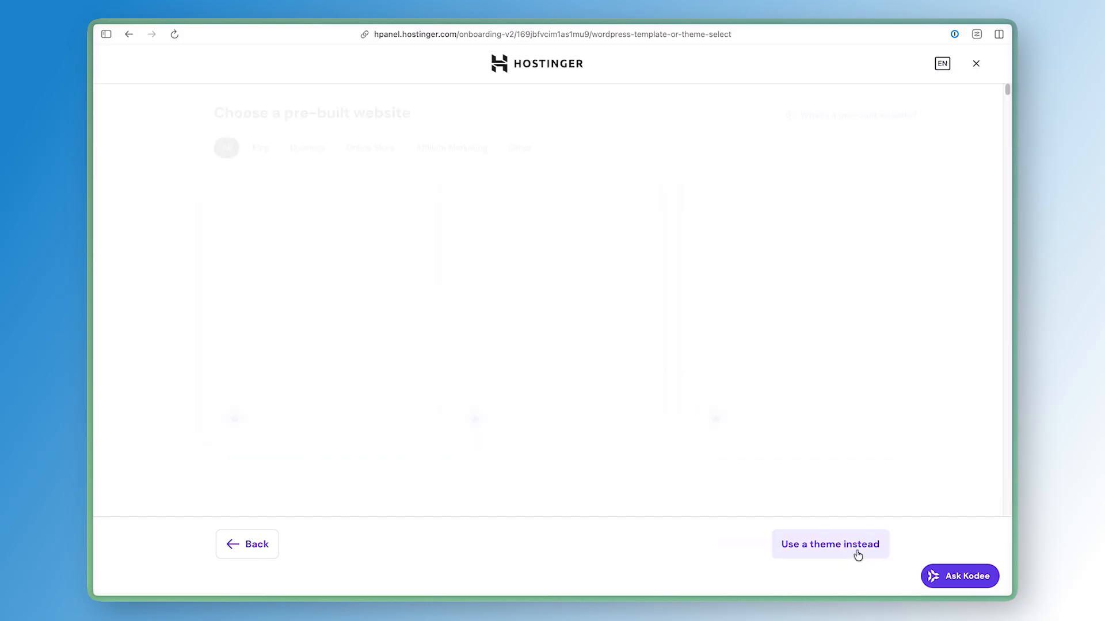
pyautogui.scroll(-5, 573, 445)
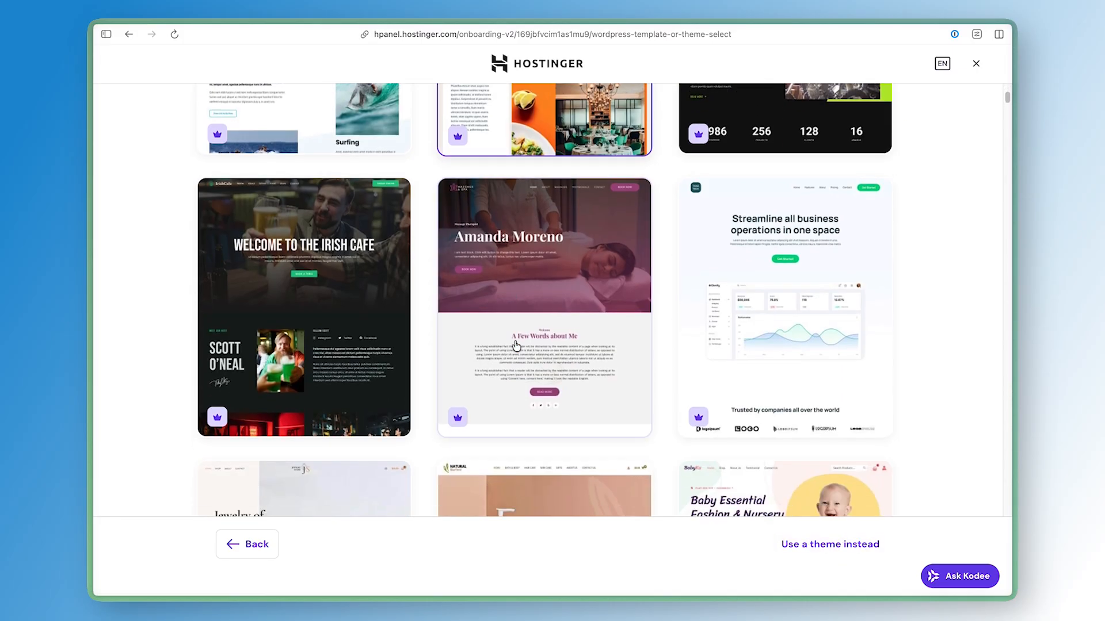
pyautogui.scroll(5, 612, 516)
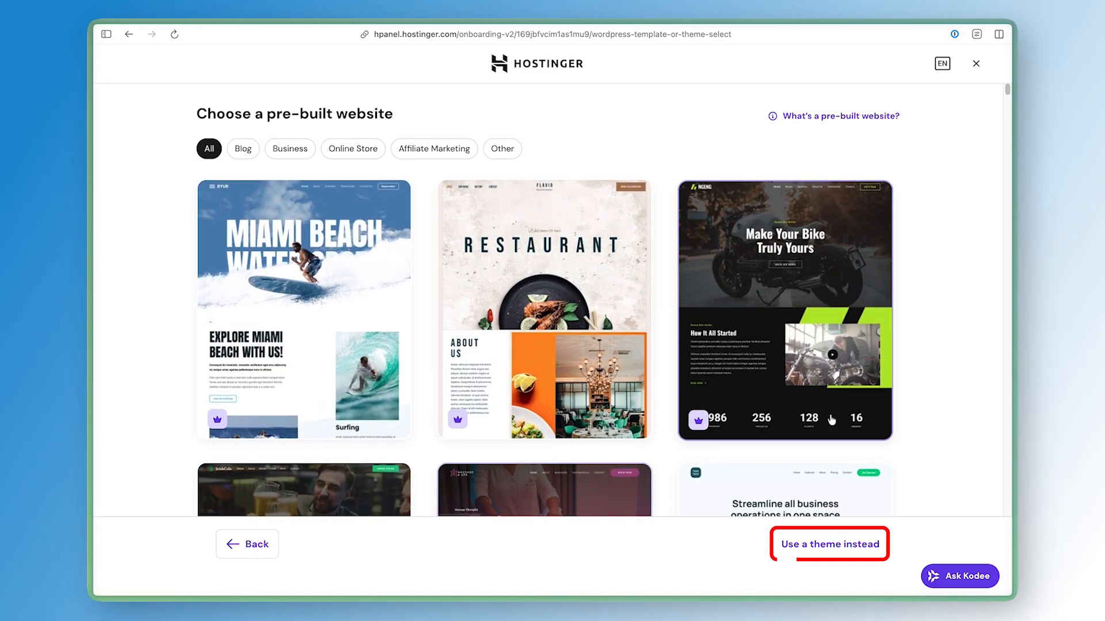
pyautogui.click(777, 548)
pyautogui.click(802, 476)
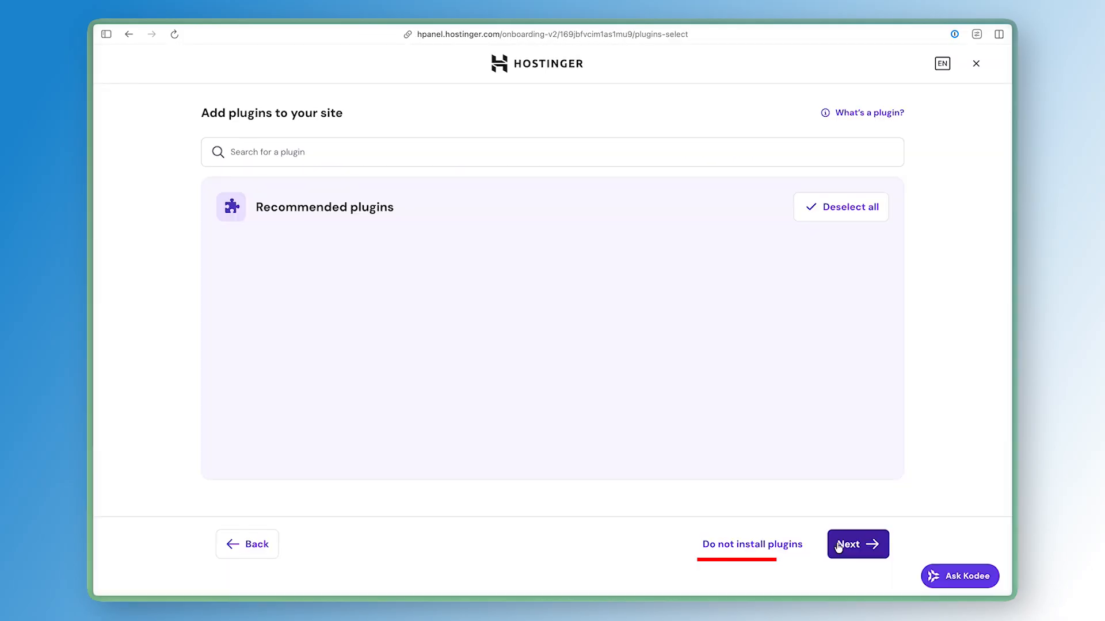
# Skip installing plugins and start filling in the website's domain name
pyautogui.click(778, 545)
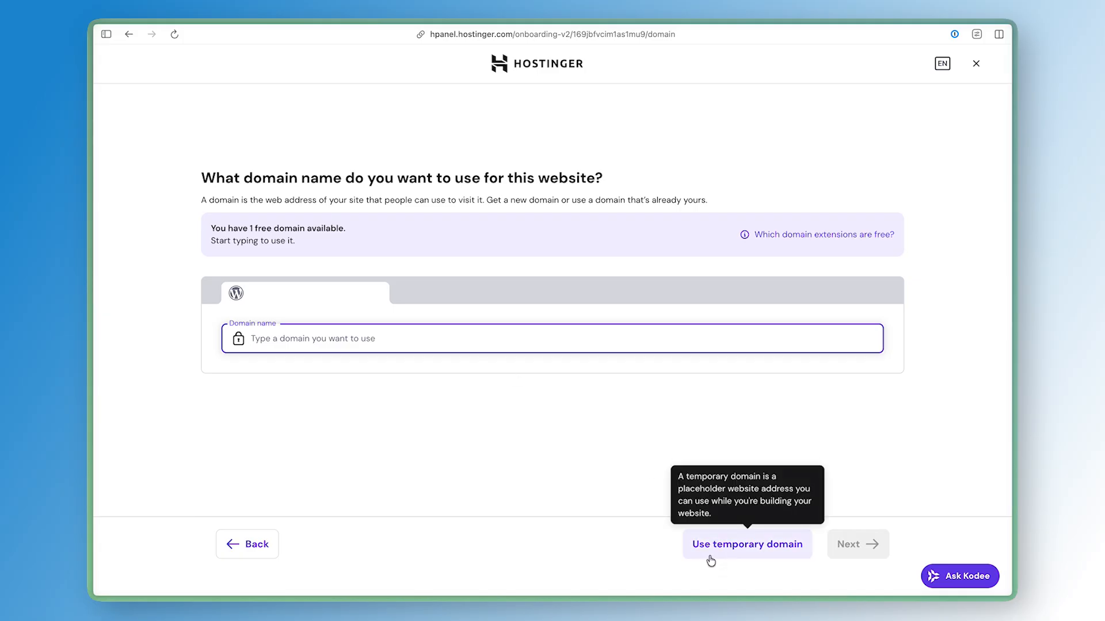
pyautogui.click(577, 350)
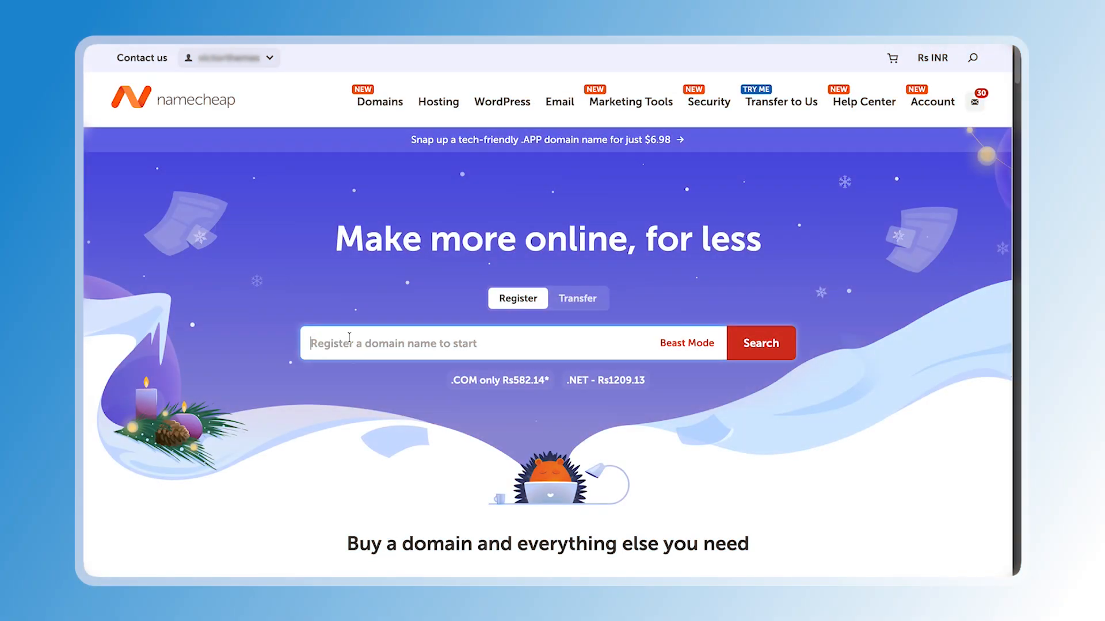
# Switch to Namecheap and search for the domain xyzbrandbusiness.com, reviewing its availability and price
pyautogui.click(349, 342)
pyautogui.write('xyzbrandbusiness.com')
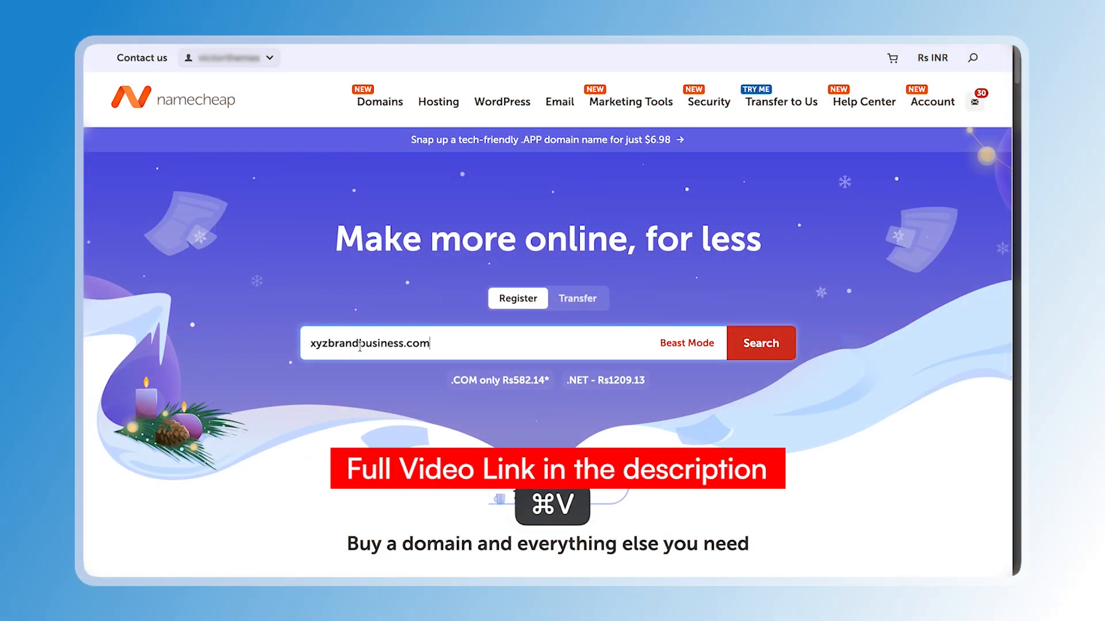
pyautogui.doubleClick(360, 345)
pyautogui.moveTo(401, 347); pyautogui.dragTo(405, 347)
pyautogui.press('Return')
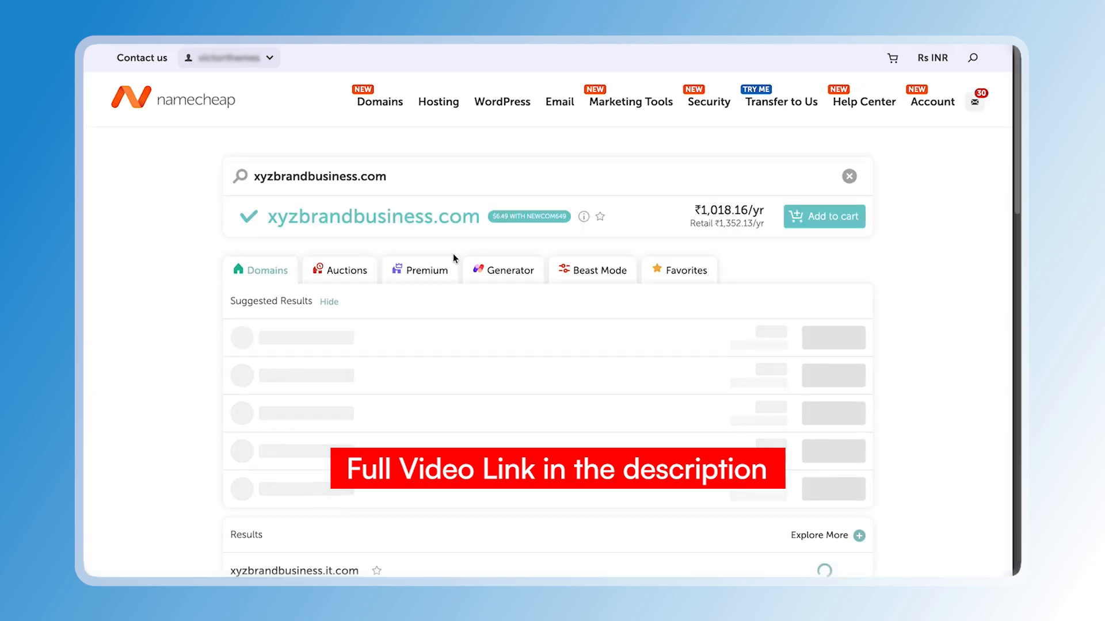
pyautogui.moveTo(480, 216); pyautogui.dragTo(435, 216)
pyautogui.doubleClick(389, 216)
pyautogui.click(388, 216)
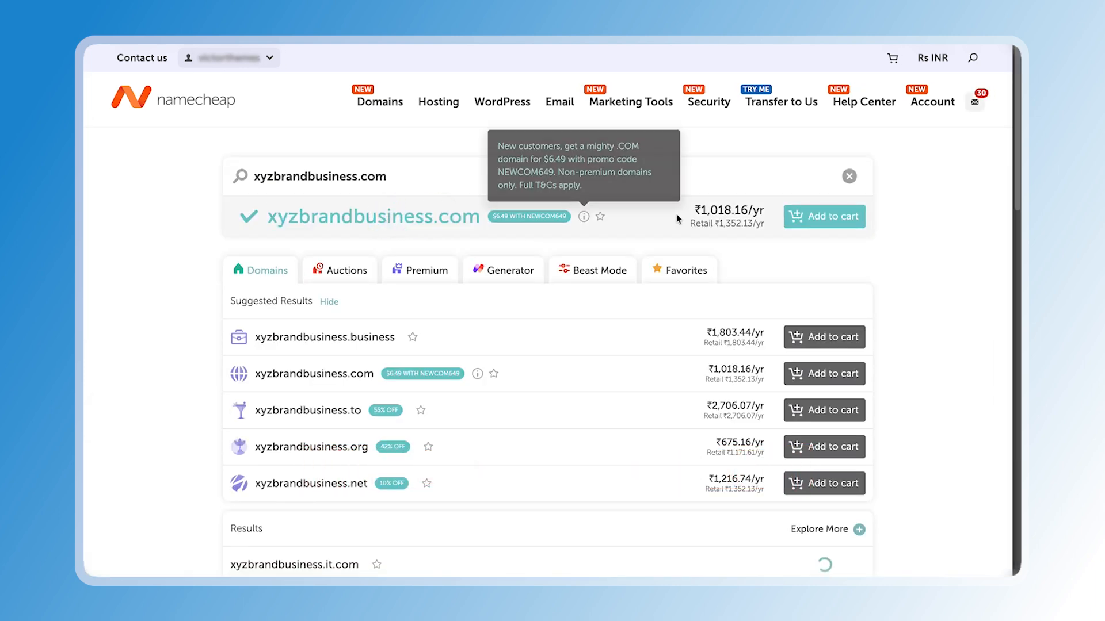
pyautogui.moveTo(700, 211); pyautogui.dragTo(760, 211)
pyautogui.moveTo(762, 212); pyautogui.dragTo(697, 210)
# Replace the search with the domain abc-business.shop and search again
pyautogui.tripleClick(379, 176)
pyautogui.press('BackSpace')
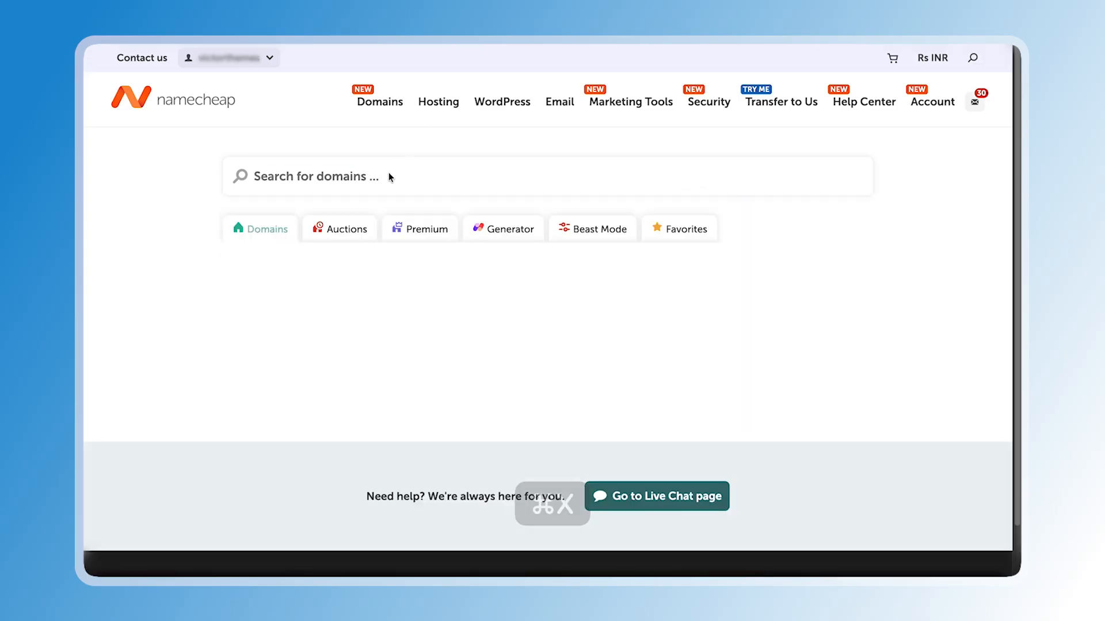
pyautogui.write('abc-business.shop')
pyautogui.doubleClick(264, 177)
pyautogui.moveTo(263, 177)
pyautogui.mouseDown()
pyautogui.moveTo(343, 177)
pyautogui.moveTo(258, 175)
pyautogui.moveTo(277, 176)
pyautogui.mouseUp()
pyautogui.doubleClick(342, 177)
pyautogui.click(272, 178)
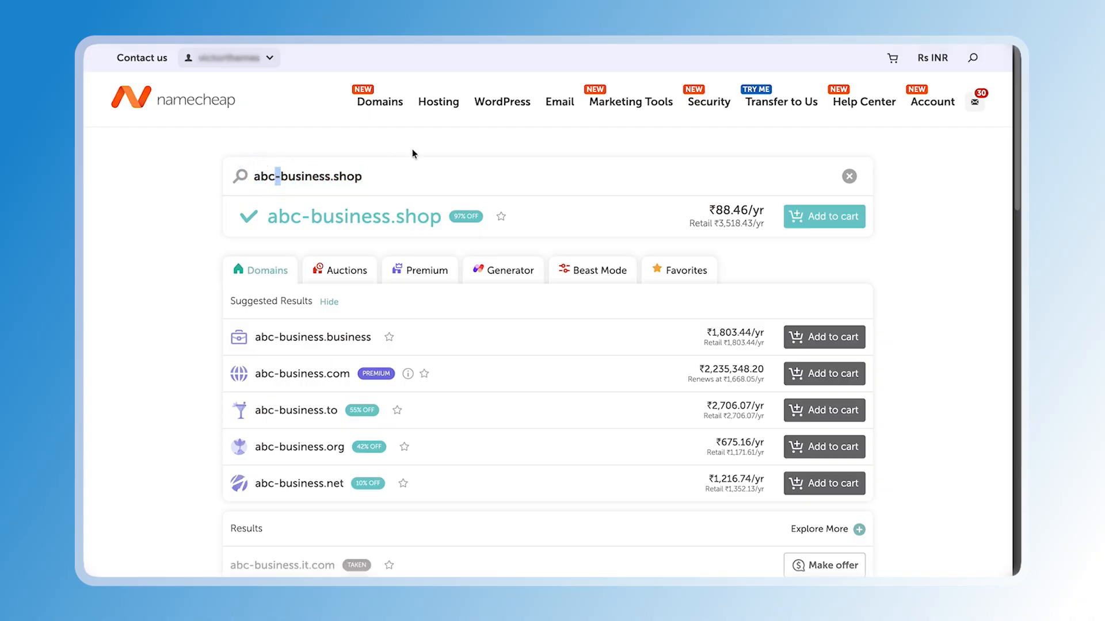
pyautogui.doubleClick(347, 176)
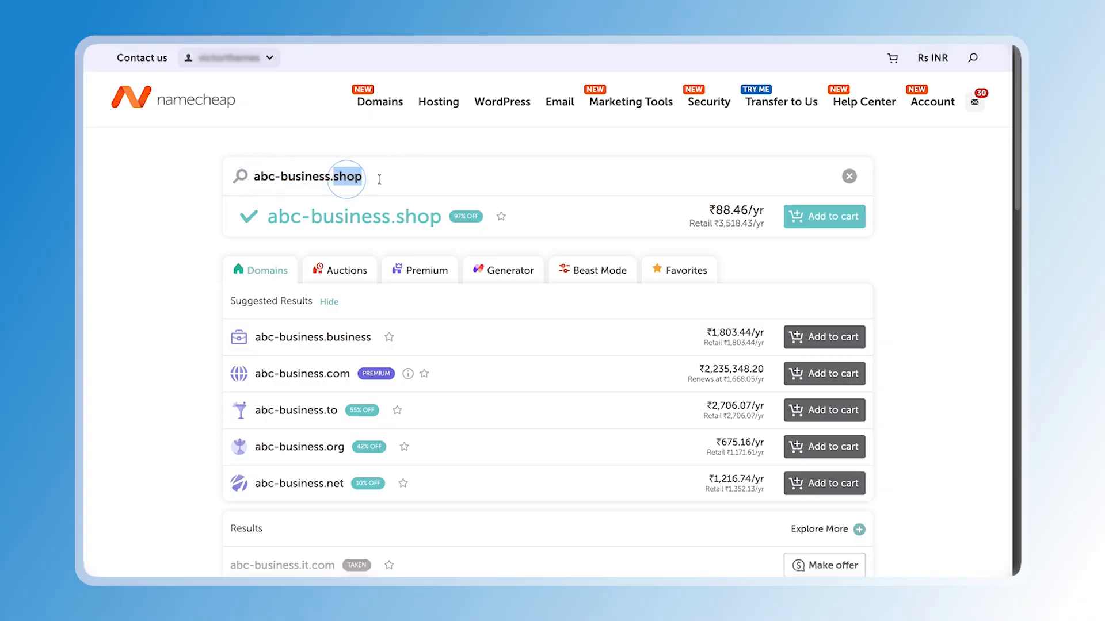
pyautogui.click(269, 183)
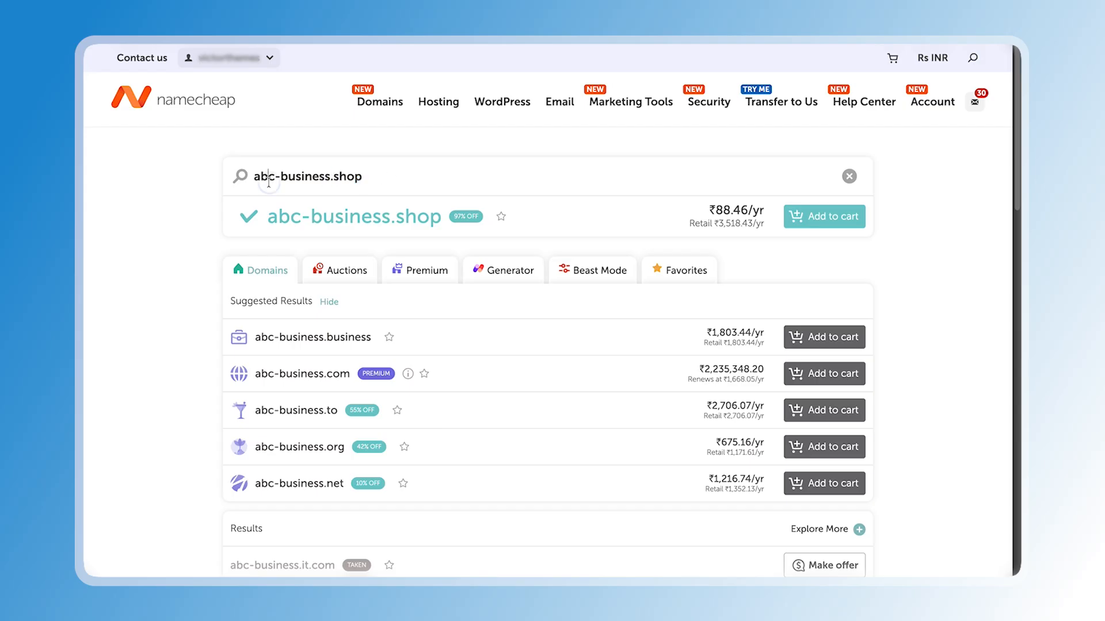
# Add abc-business.shop to the cart and open the cart item
pyautogui.click(834, 223)
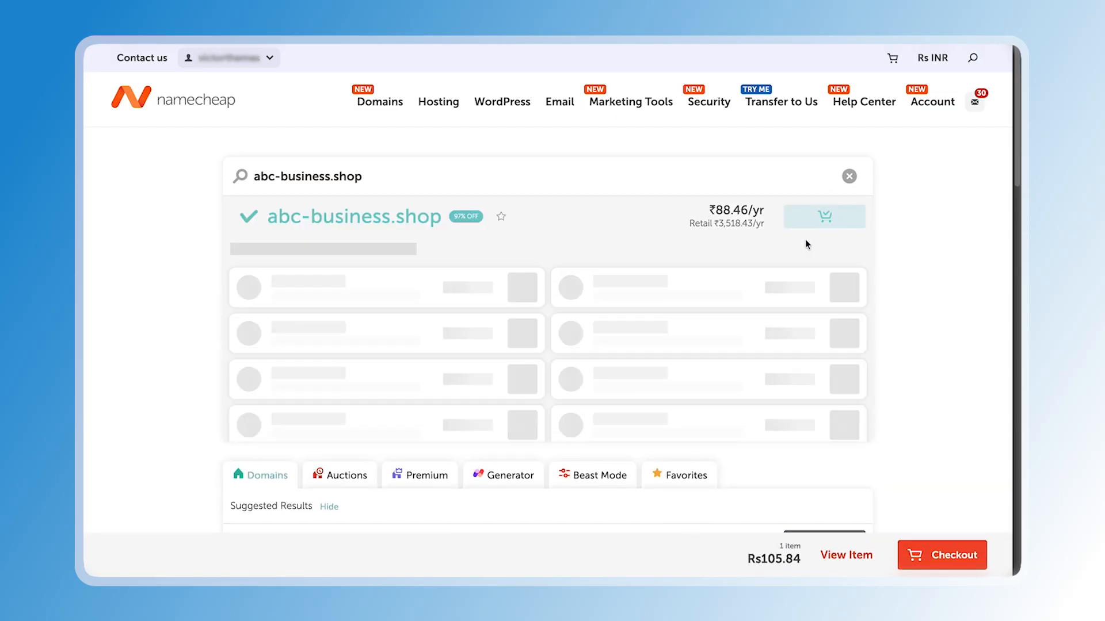
pyautogui.click(871, 566)
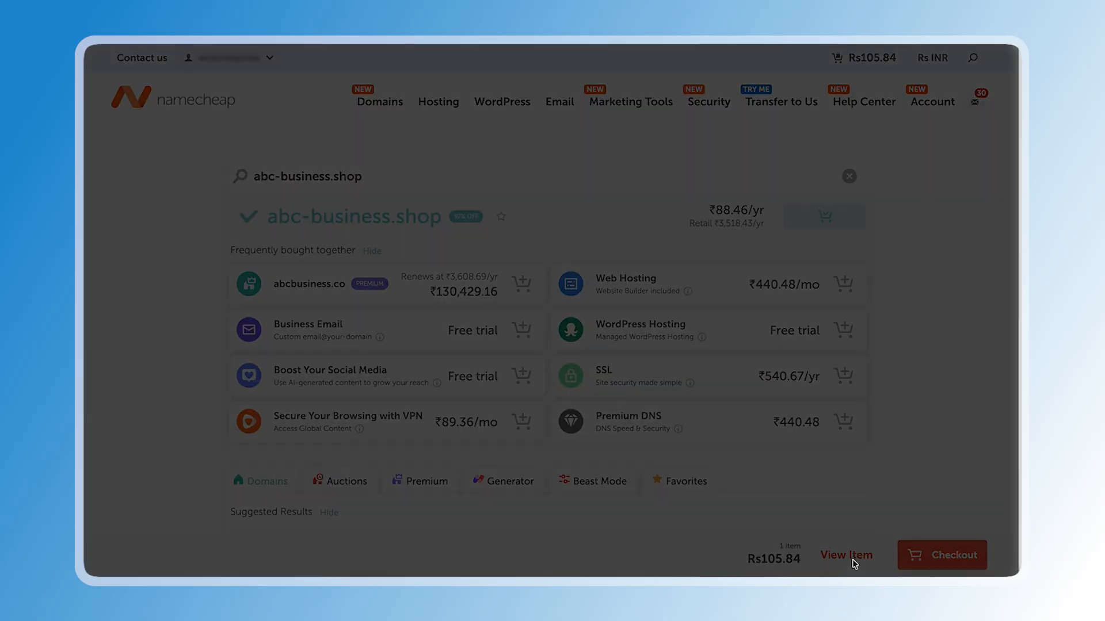
# Set the domain's registration period to 1 year in the cart
pyautogui.click(820, 167)
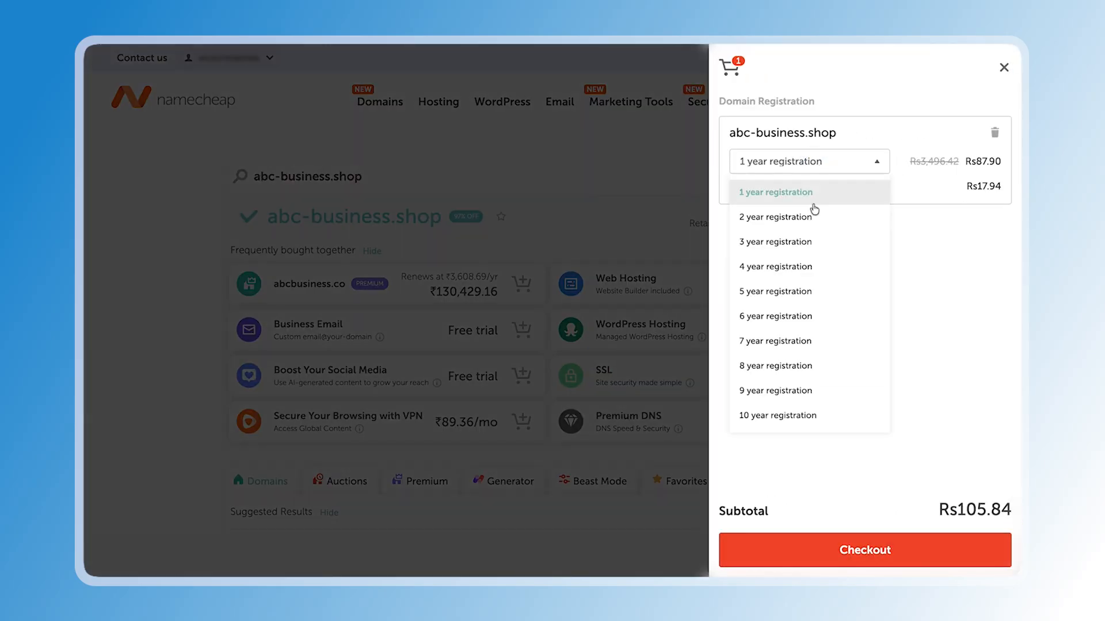
pyautogui.click(780, 340)
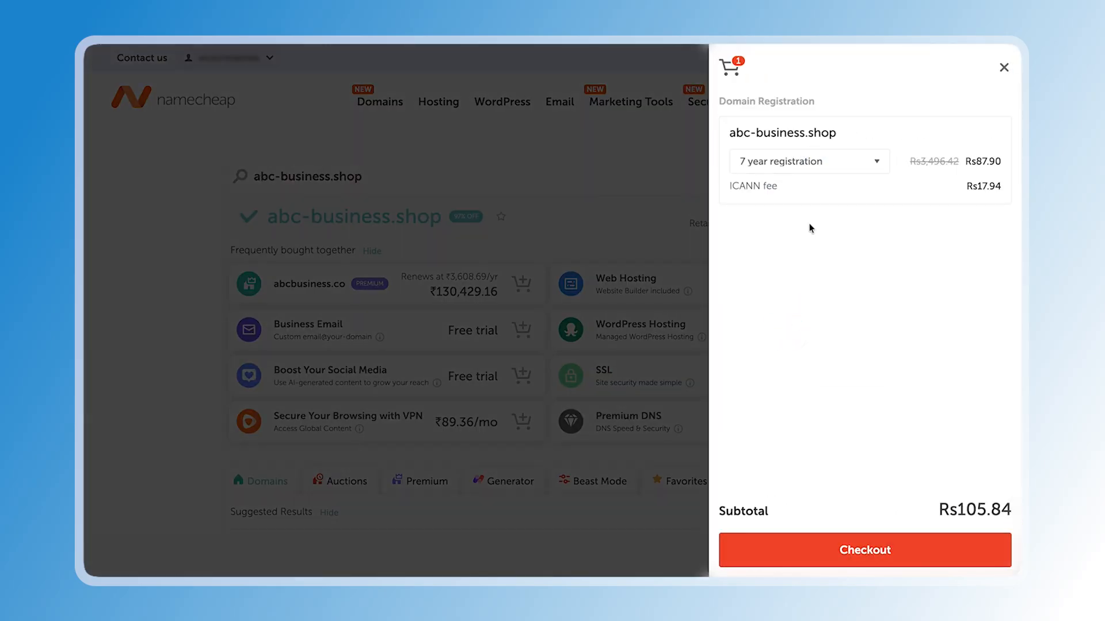
pyautogui.click(835, 166)
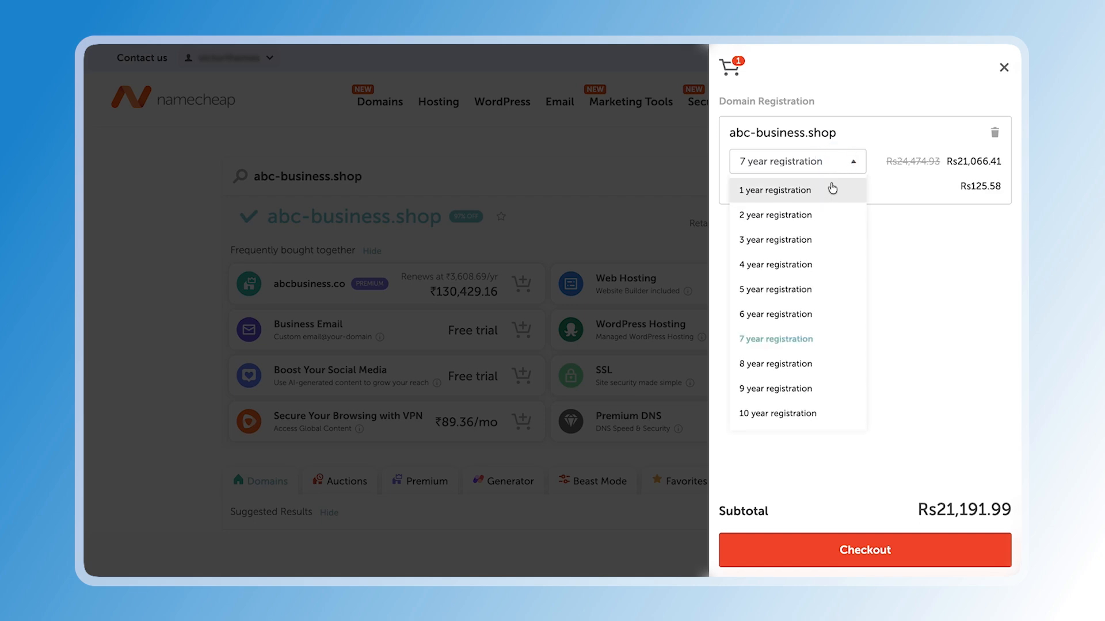
pyautogui.click(816, 213)
pyautogui.click(835, 167)
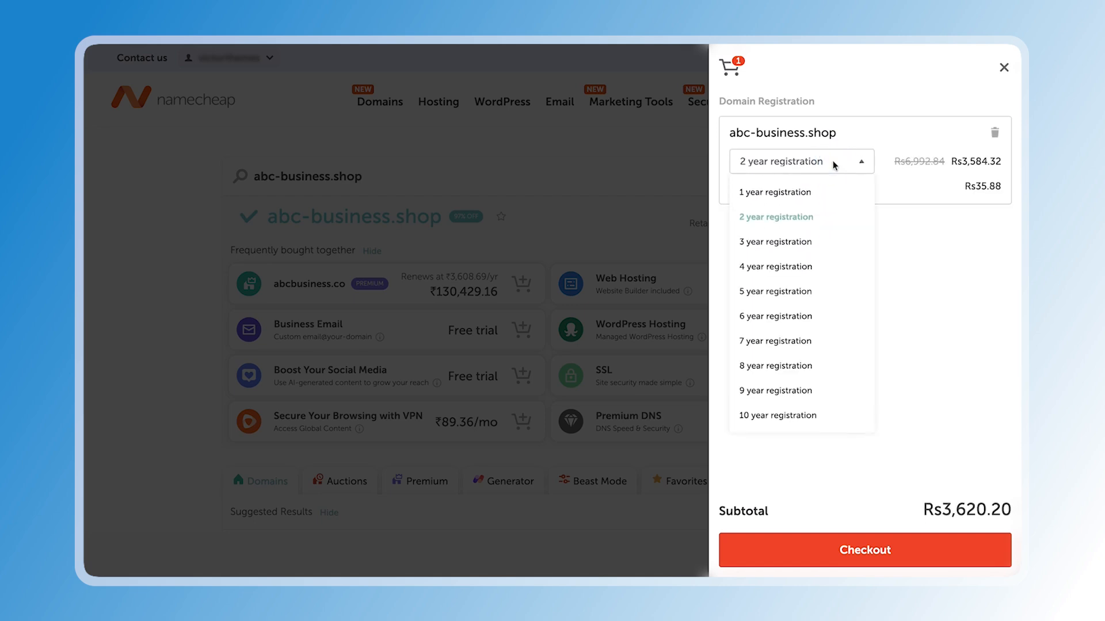
pyautogui.click(788, 190)
pyautogui.click(798, 265)
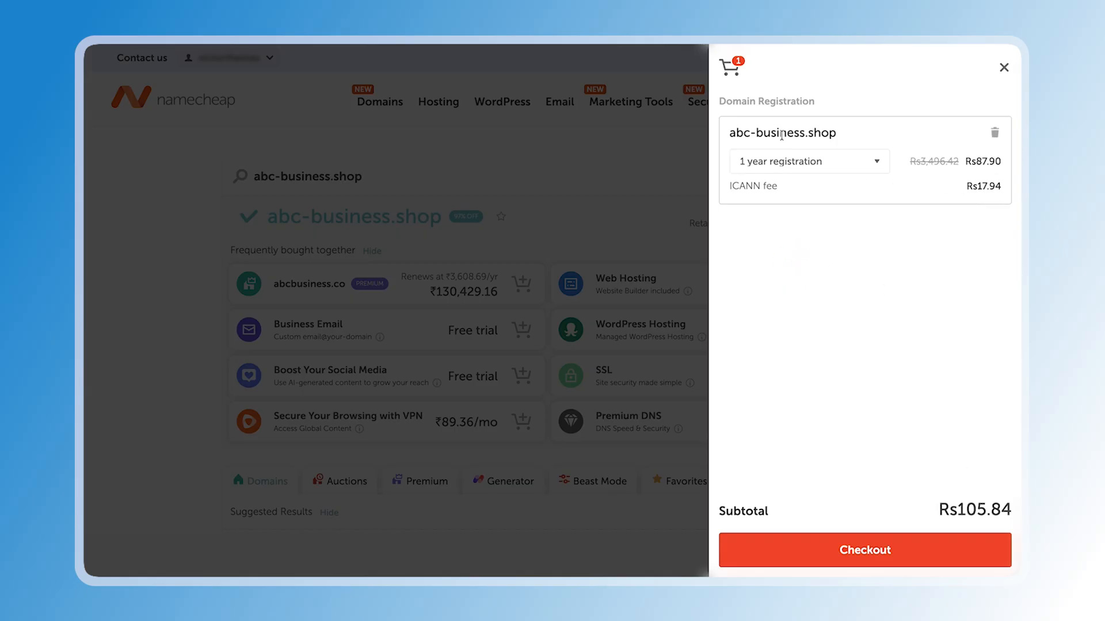
# Proceed to checkout and confirm the domain order
pyautogui.click(857, 553)
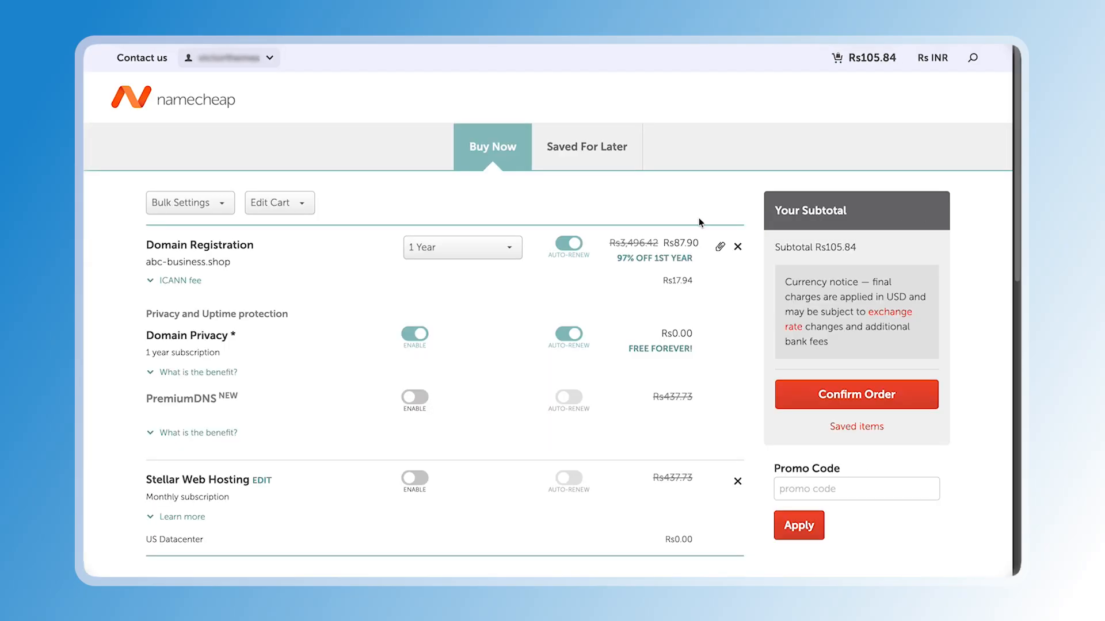
pyautogui.scroll(-3, 513, 247)
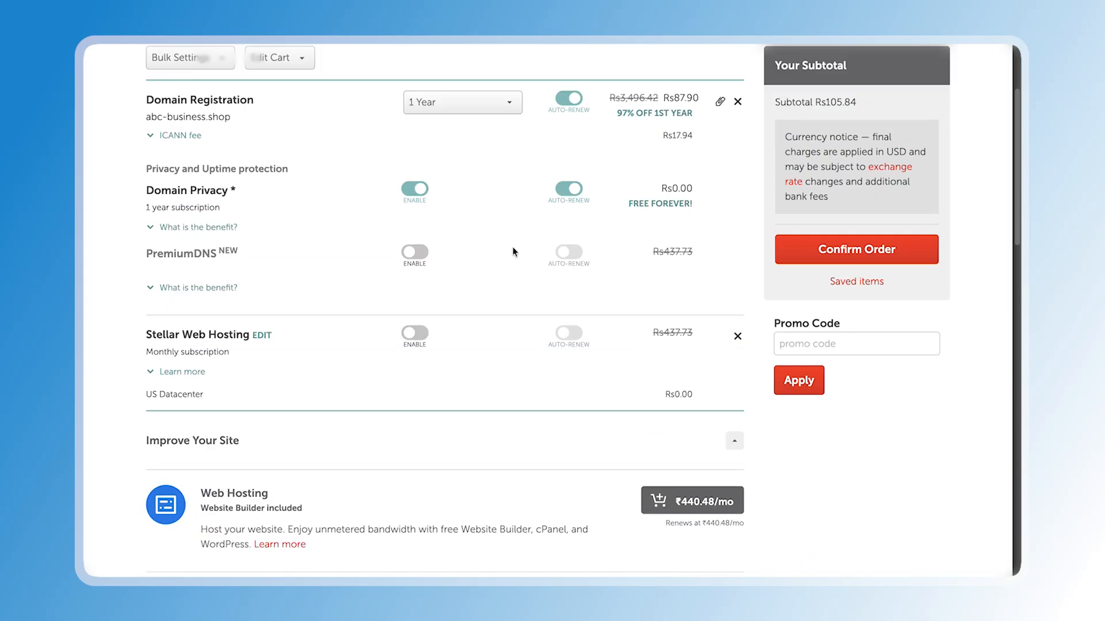
pyautogui.scroll(3, 512, 252)
pyautogui.tripleClick(676, 242)
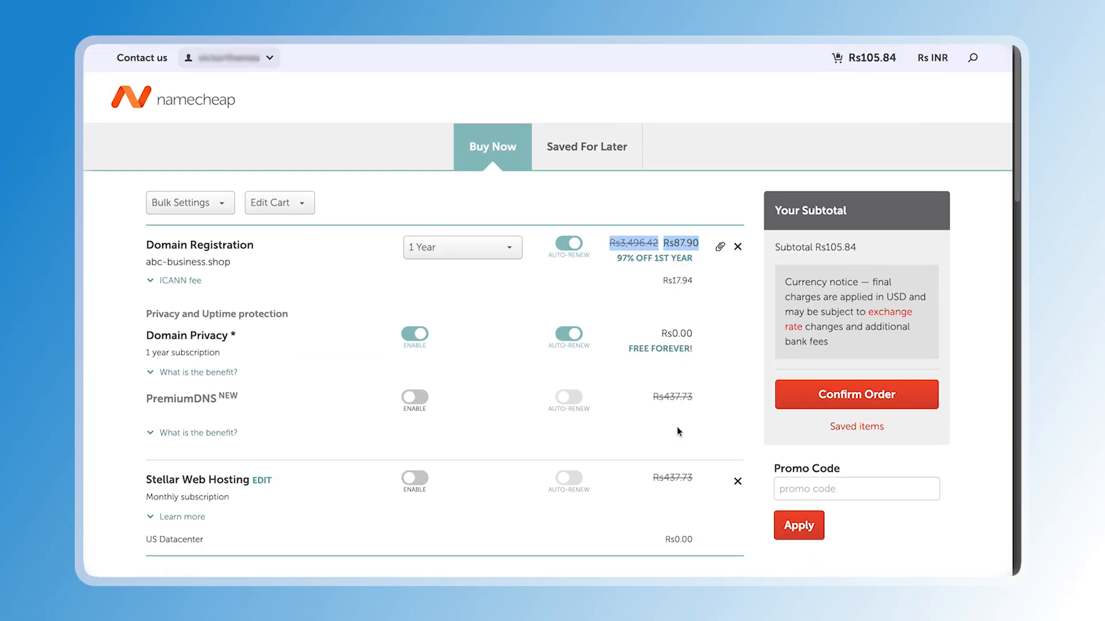
pyautogui.click(798, 395)
# Convert the $1.18 order subtotal to Indian Rupees with the Raycast calculator
pyautogui.tripleClick(792, 221)
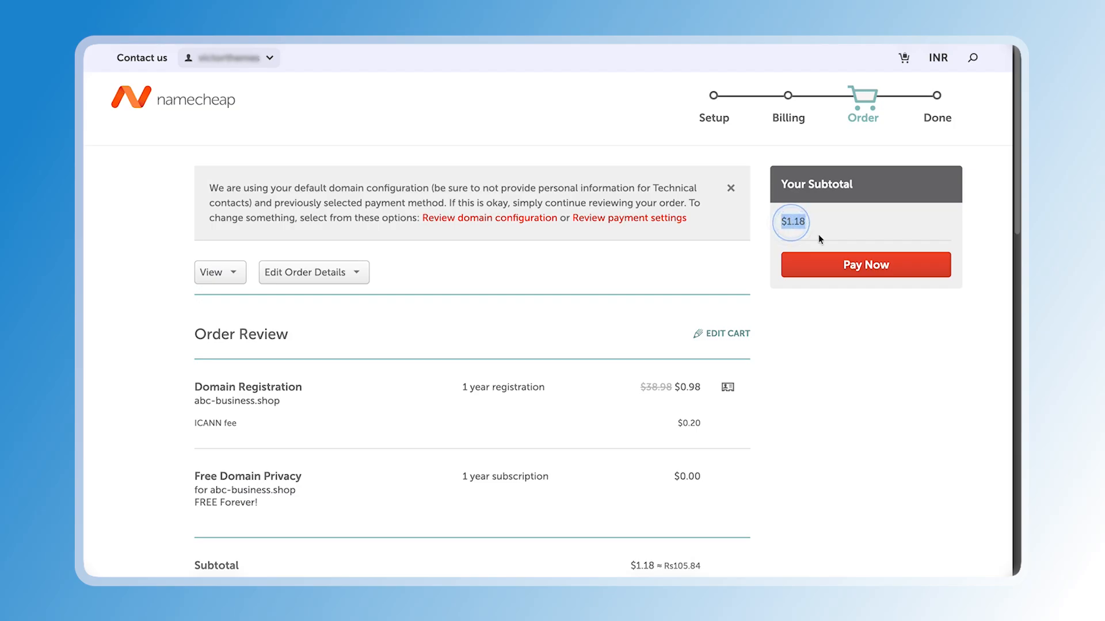
pyautogui.press('super+c')
pyautogui.hotkey('alt', 'space')
pyautogui.press('super+v')
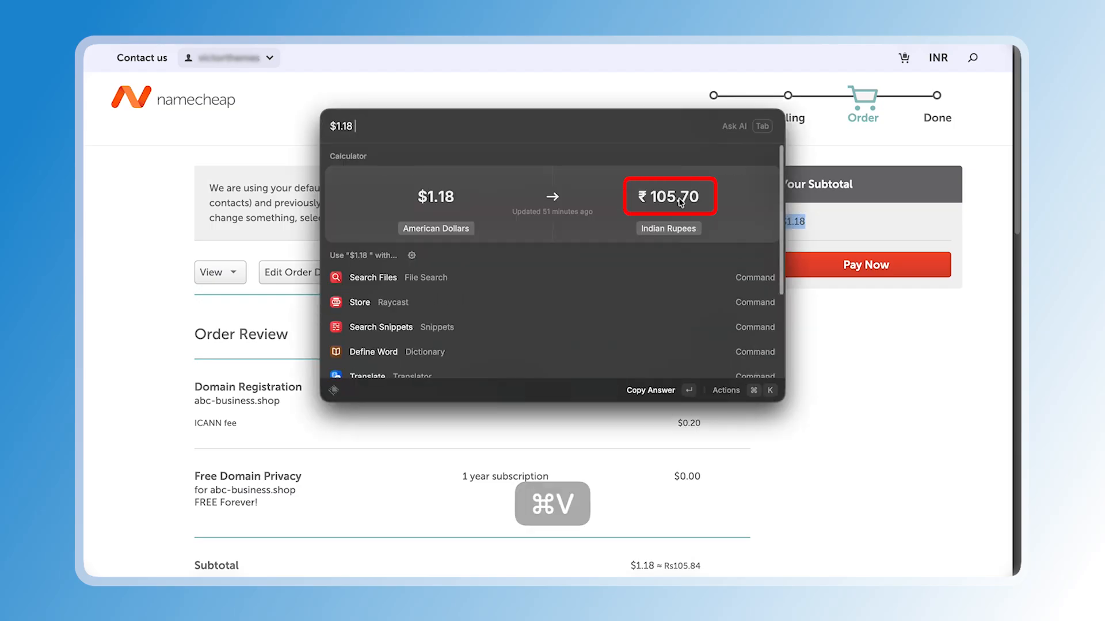
pyautogui.press('Escape')
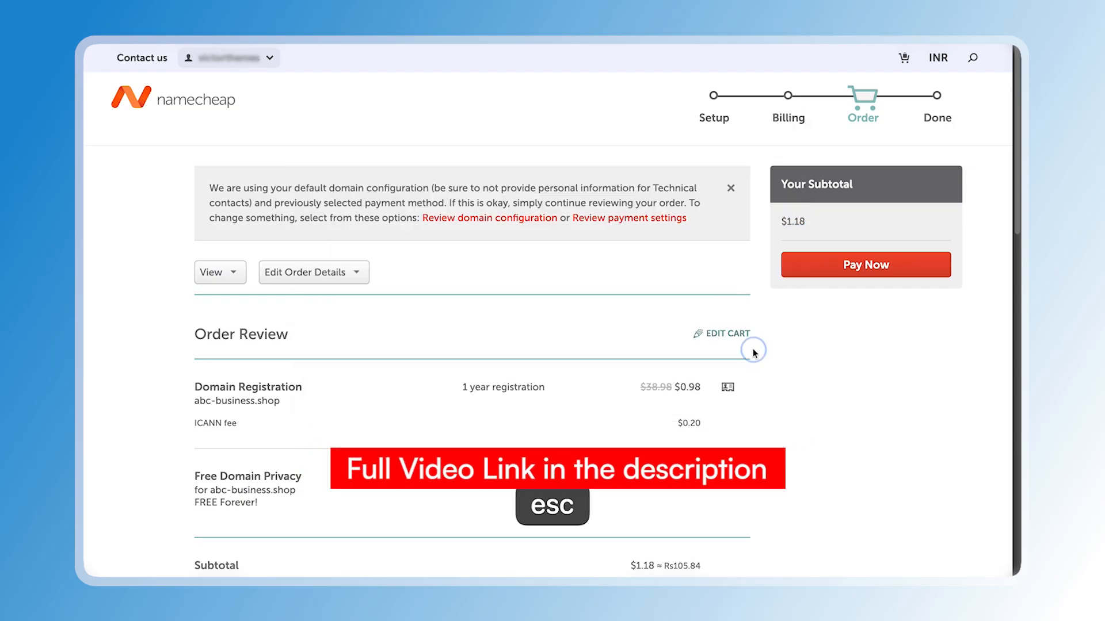
# Pay for the abc-business.shop domain order
pyautogui.click(866, 265)
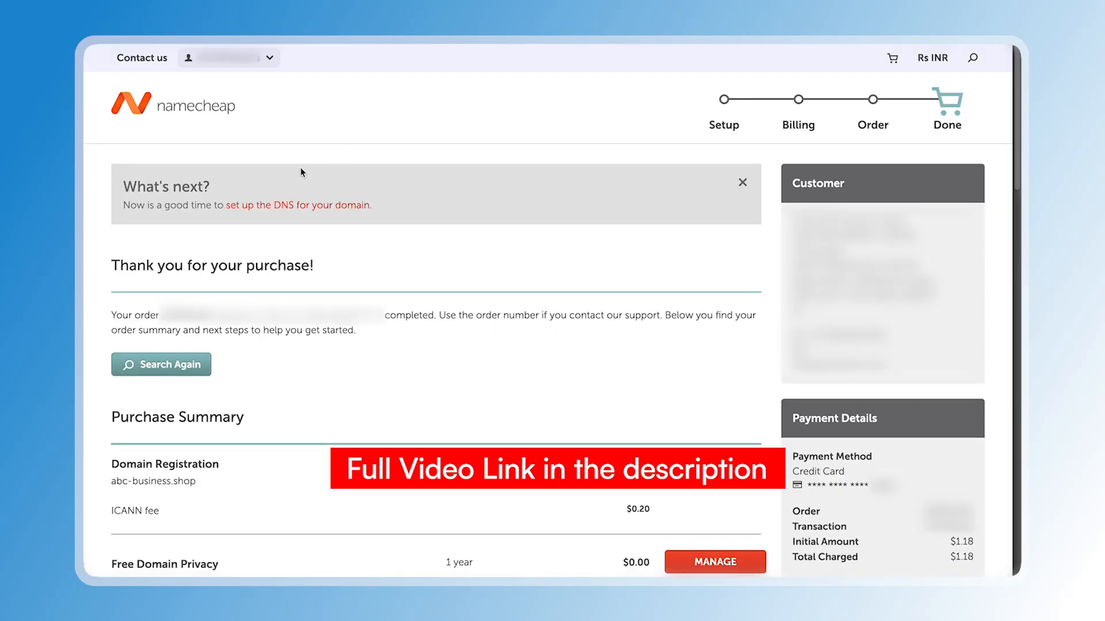
pyautogui.moveTo(111, 265); pyautogui.dragTo(322, 271)
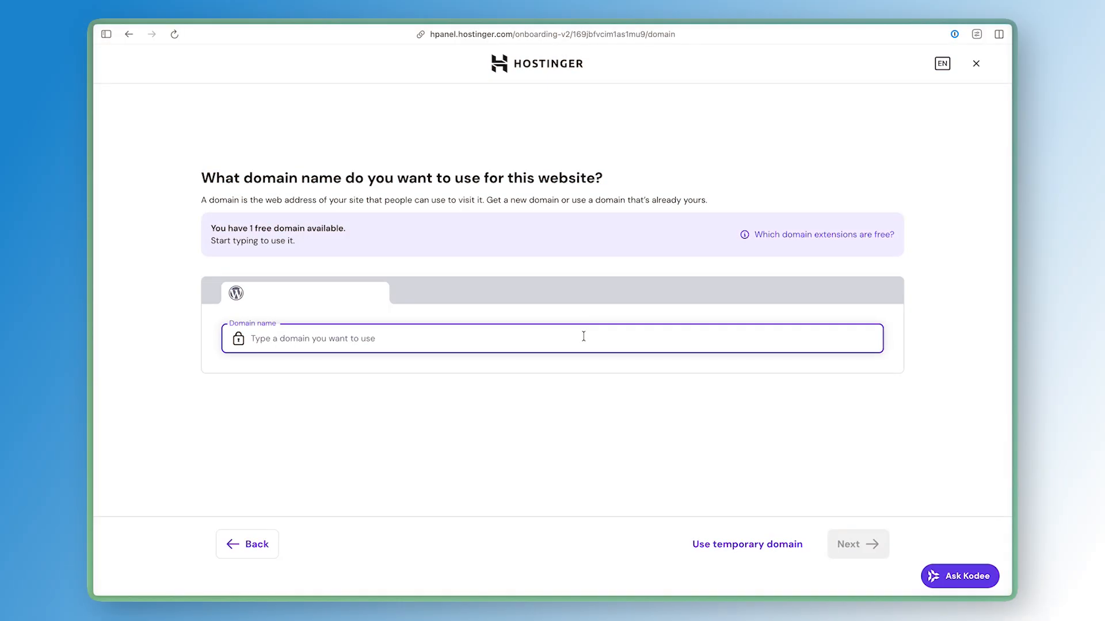
# Enter abc-business.shop as the already-owned domain for the new website and continue
pyautogui.write('abc-business.shop')
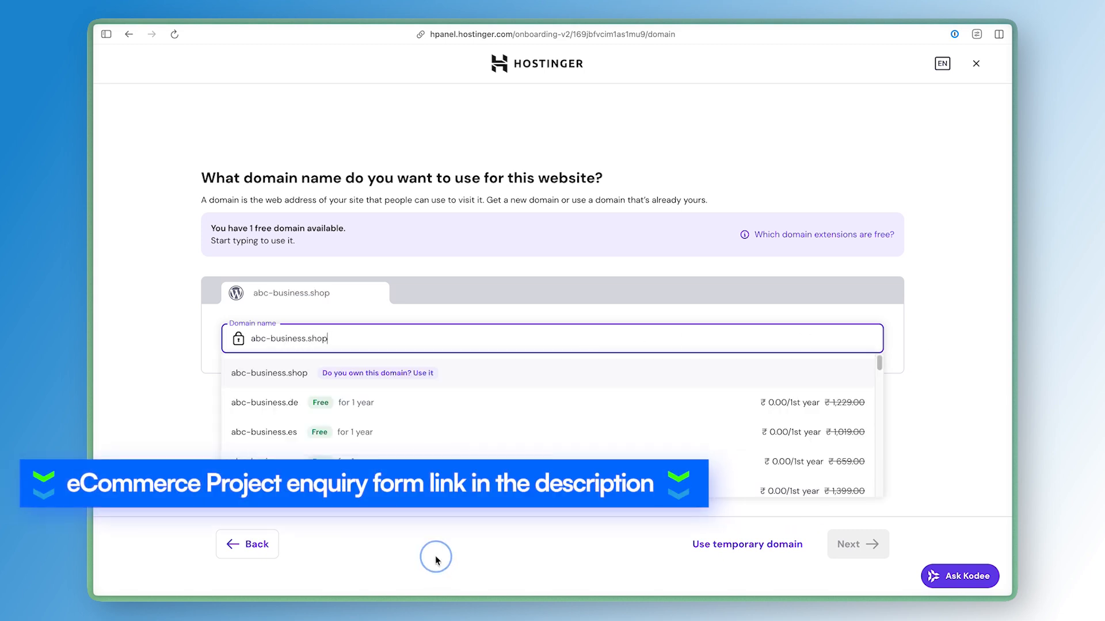
pyautogui.click(463, 375)
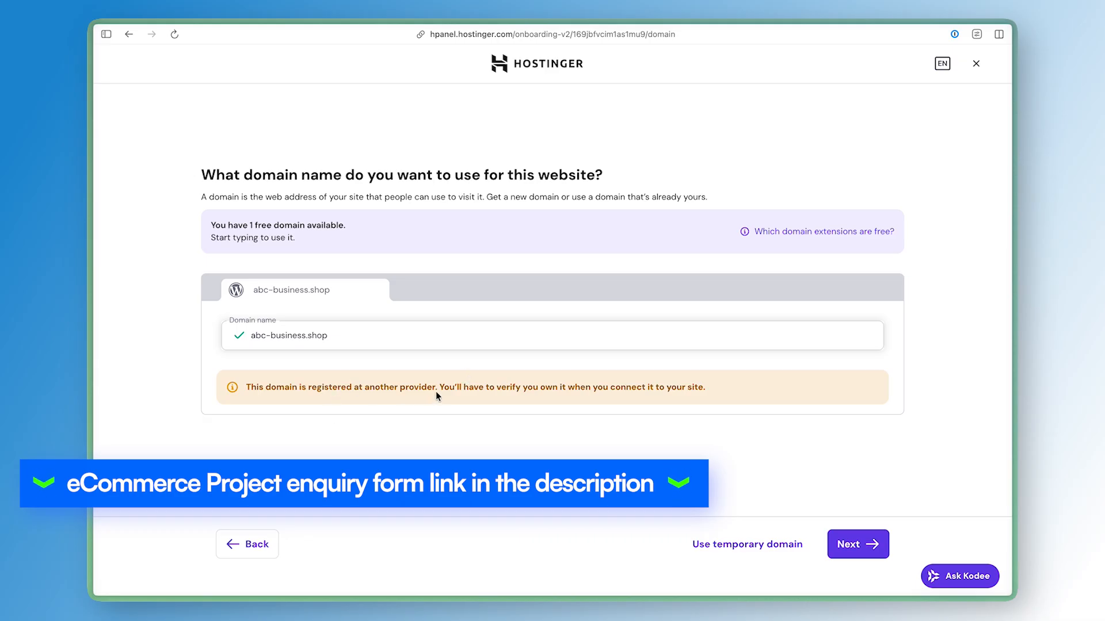
pyautogui.moveTo(437, 391); pyautogui.dragTo(730, 387)
pyautogui.click(730, 387)
pyautogui.click(877, 552)
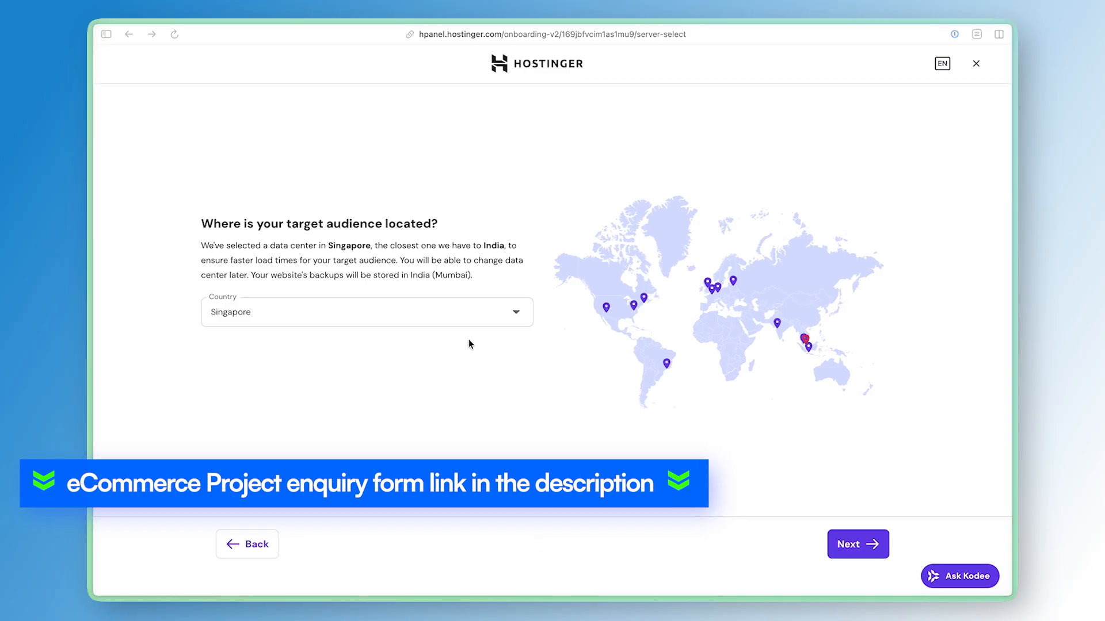
# Set the target audience location to India and continue
pyautogui.click(477, 315)
pyautogui.scroll(-1, 460, 391)
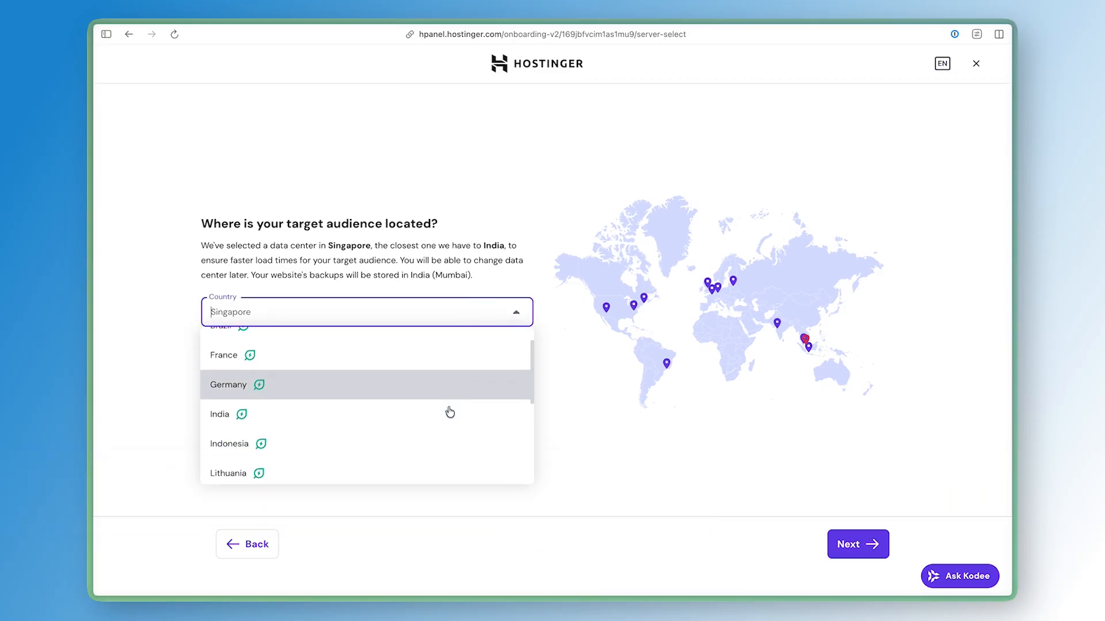
pyautogui.click(777, 325)
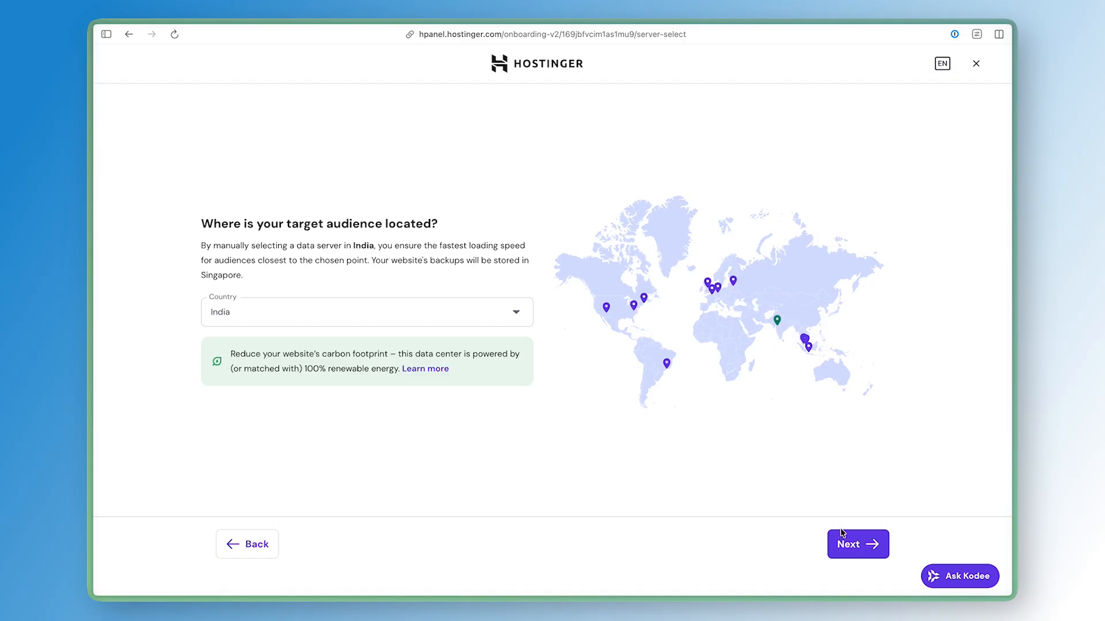
pyautogui.click(848, 543)
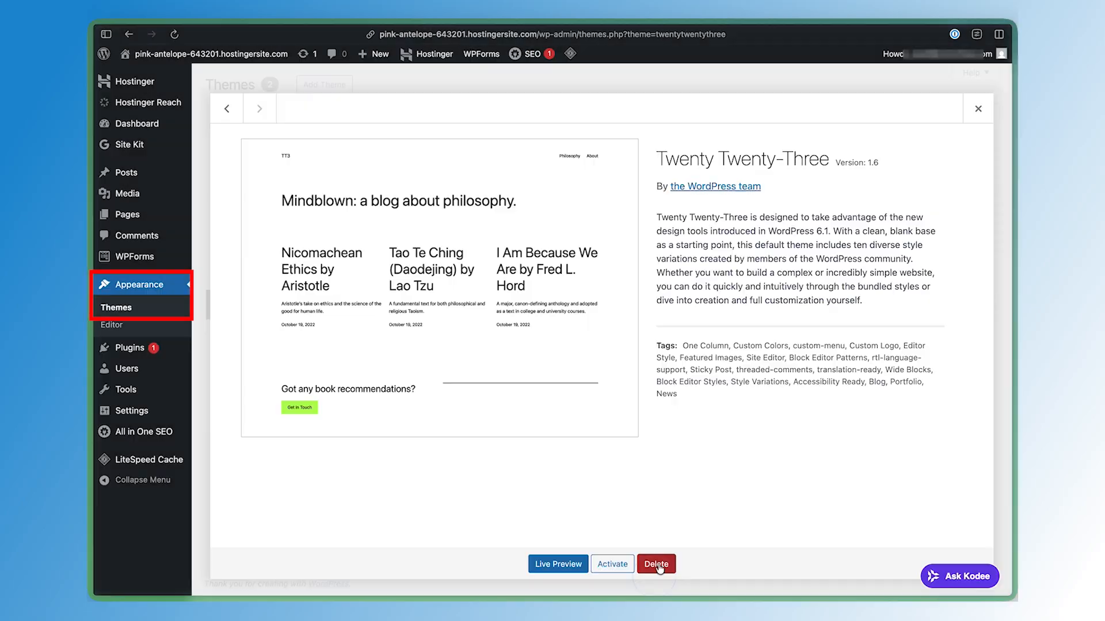
# Delete the Twenty Twenty-Four theme
pyautogui.click(656, 564)
pyautogui.click(614, 367)
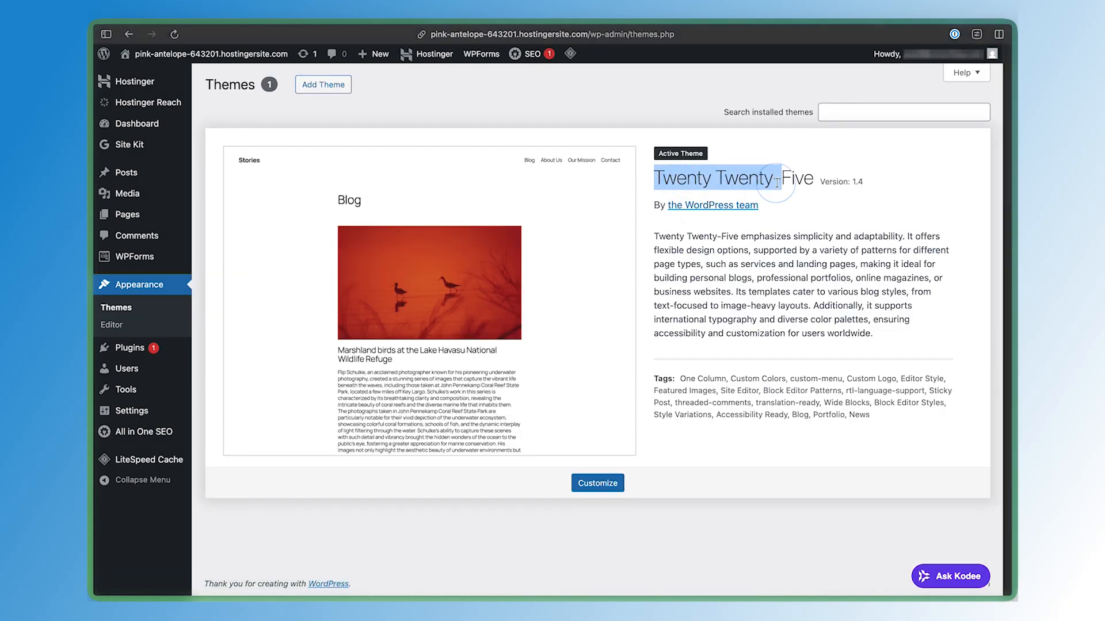
# Update the Hostinger Easy Onboarding plugin from the installed plugins list
pyautogui.click(146, 355)
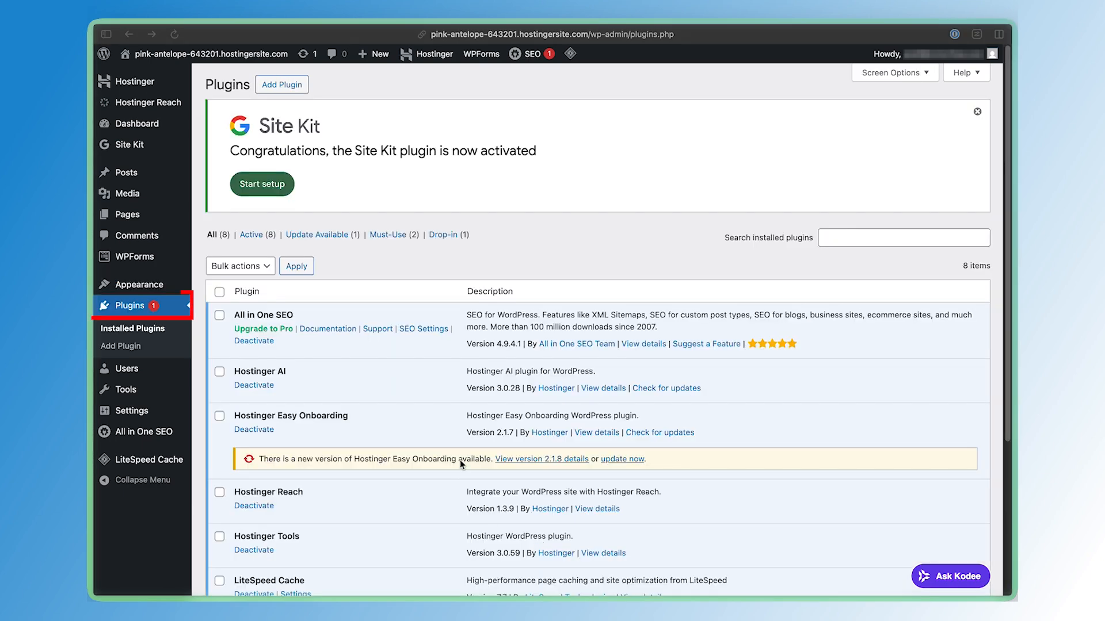
pyautogui.scroll(-5, 381, 378)
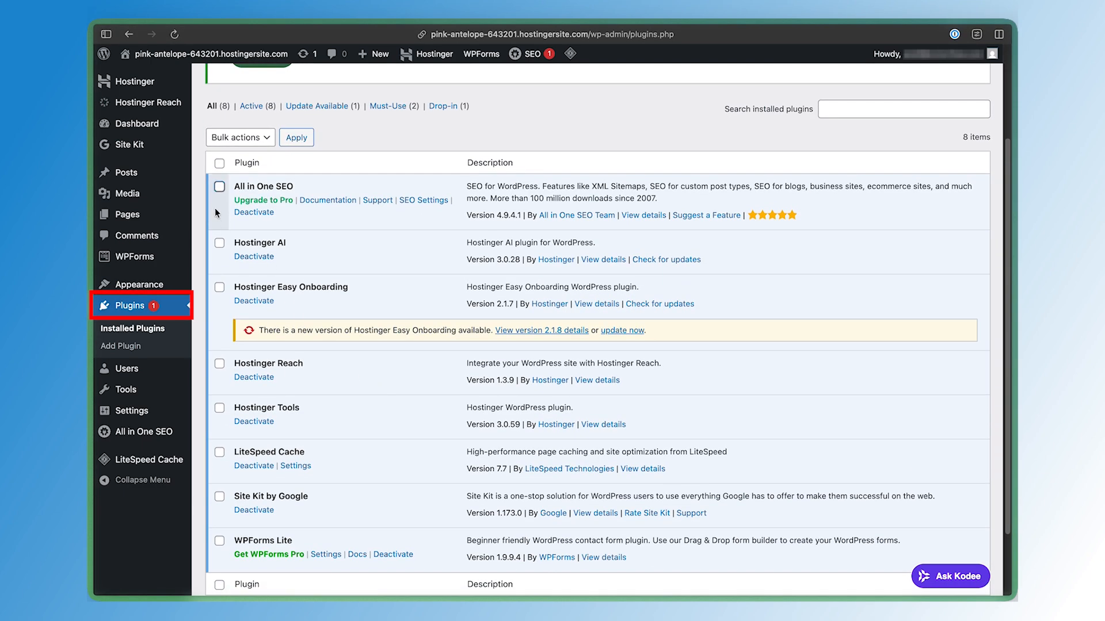
pyautogui.click(220, 164)
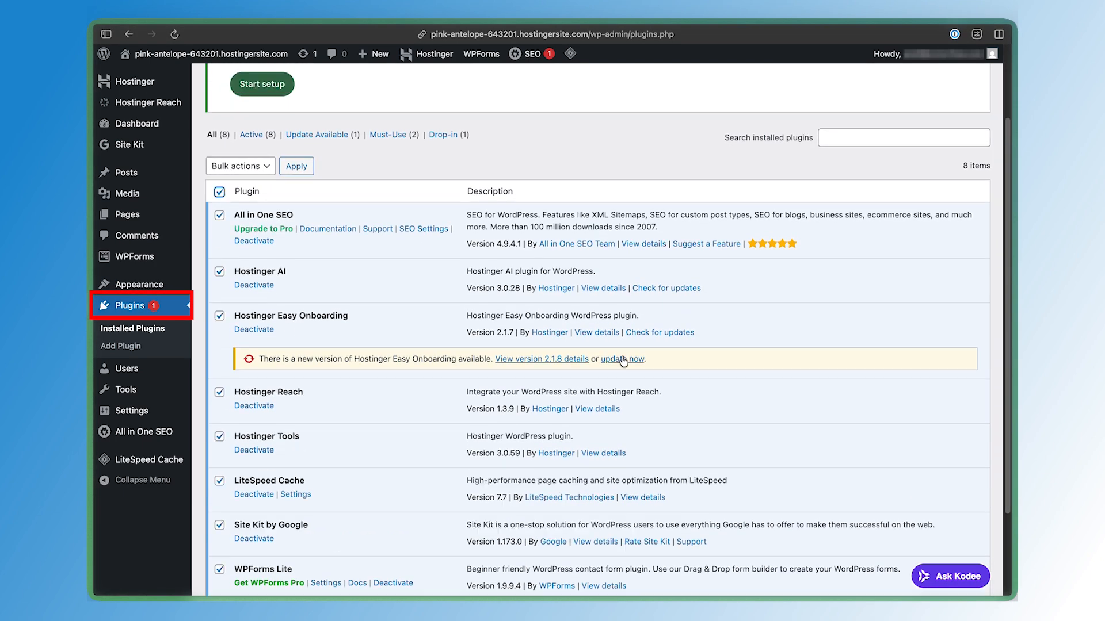
pyautogui.click(622, 360)
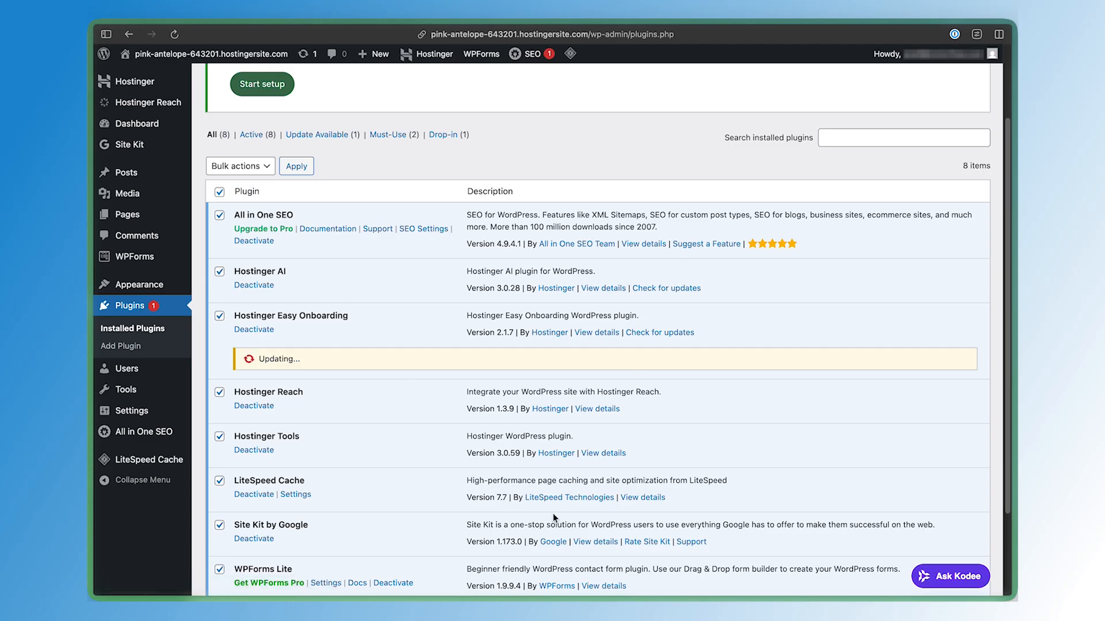
# Review the list of installed plugins
pyautogui.moveTo(254, 311); pyautogui.dragTo(334, 313)
pyautogui.click(334, 313)
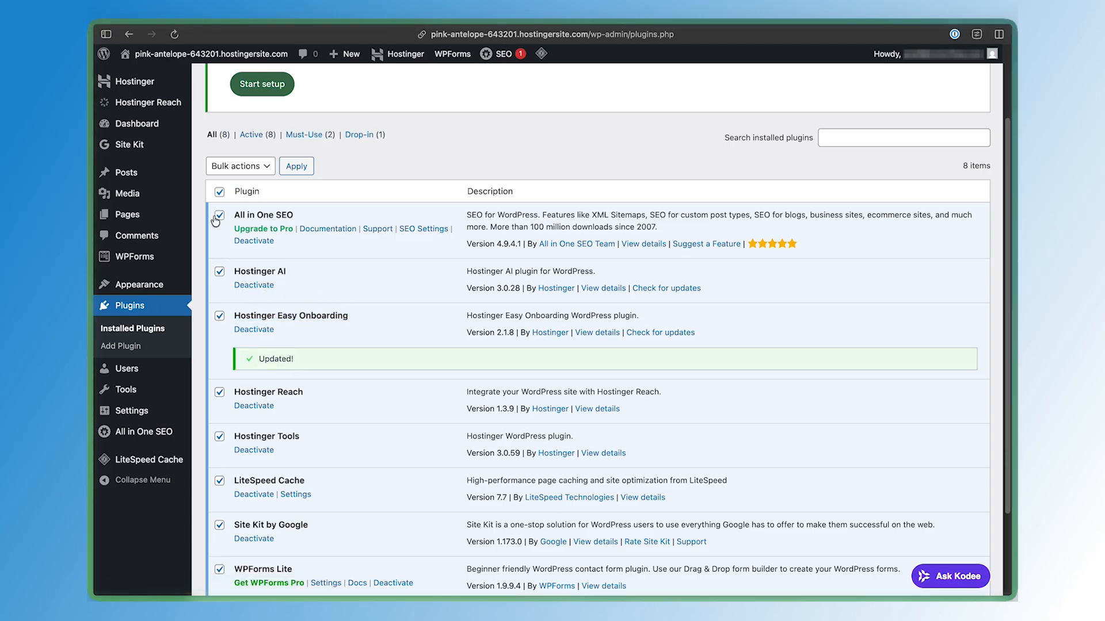
pyautogui.click(220, 191)
pyautogui.doubleClick(243, 206)
pyautogui.scroll(-3, 297, 206)
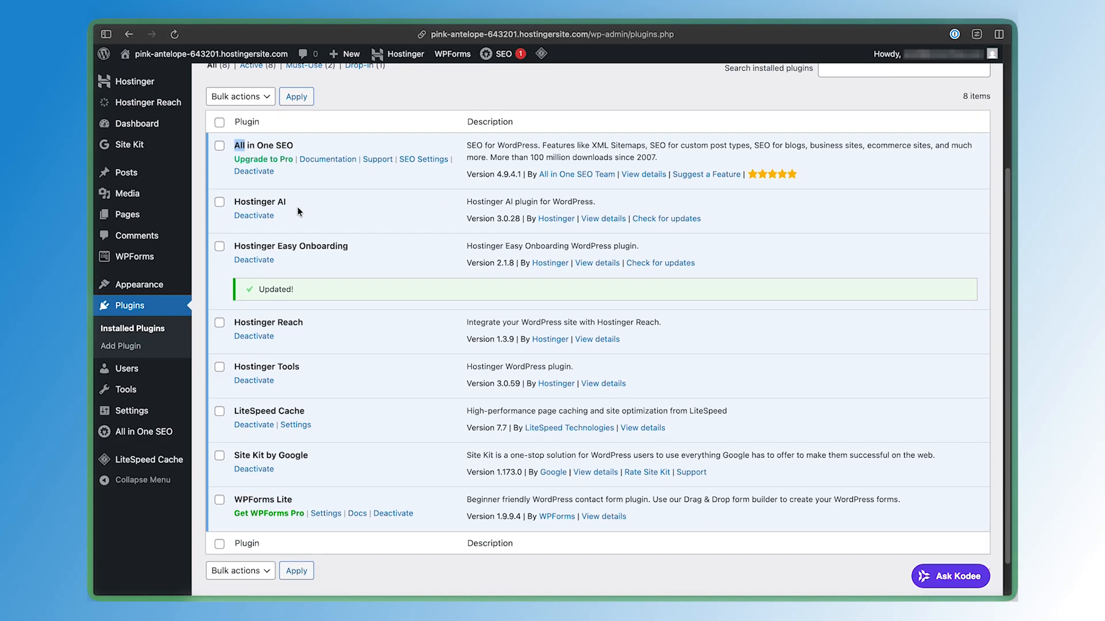
pyautogui.moveTo(237, 413); pyautogui.dragTo(323, 412)
pyautogui.click(323, 412)
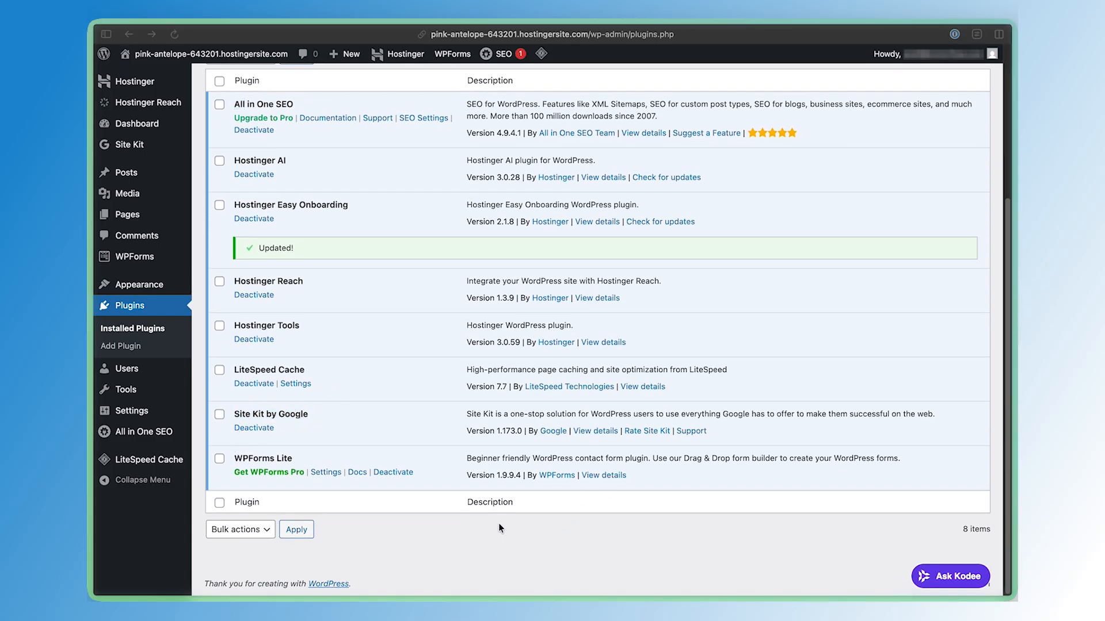
pyautogui.scroll(1, 322, 454)
pyautogui.moveTo(291, 465); pyautogui.dragTo(233, 466)
pyautogui.scroll(5, 367, 405)
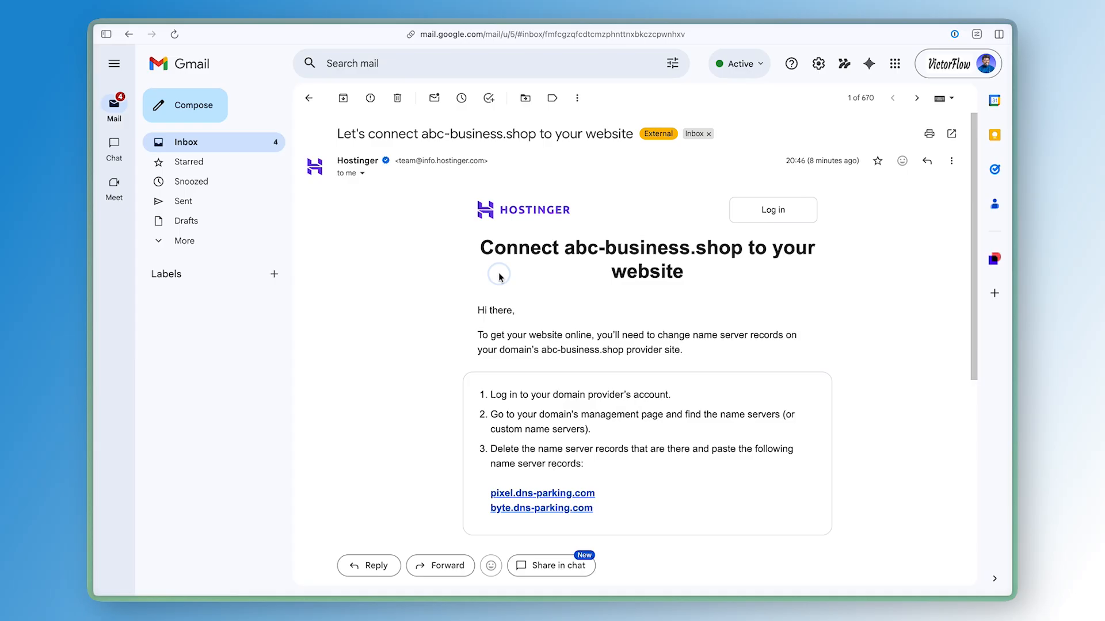
# Read the Hostinger email explaining how to connect abc-business.shop by changing its name server records
pyautogui.tripleClick(501, 271)
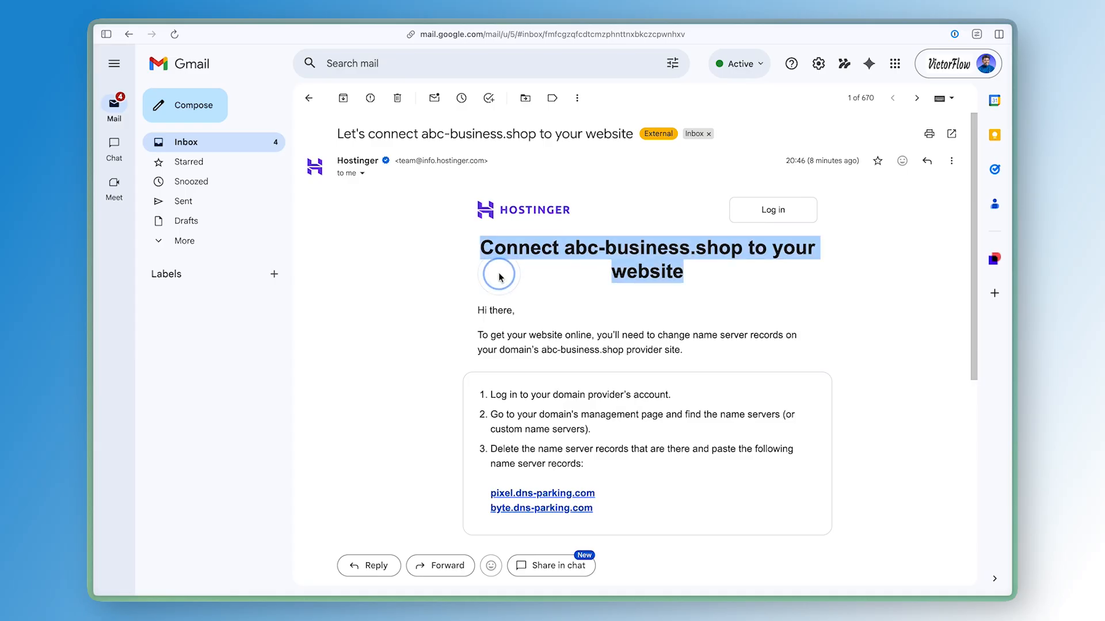
pyautogui.click(487, 291)
pyautogui.scroll(-3, 488, 297)
pyautogui.moveTo(491, 207); pyautogui.dragTo(616, 317)
pyautogui.click(616, 317)
pyautogui.click(530, 229)
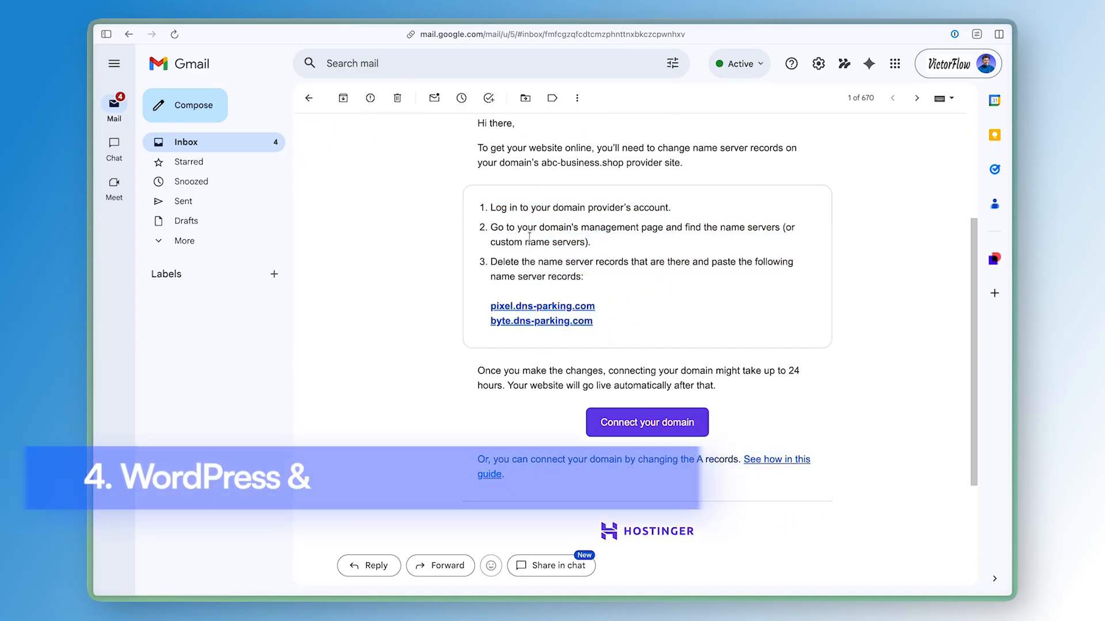
pyautogui.tripleClick(529, 229)
pyautogui.tripleClick(576, 269)
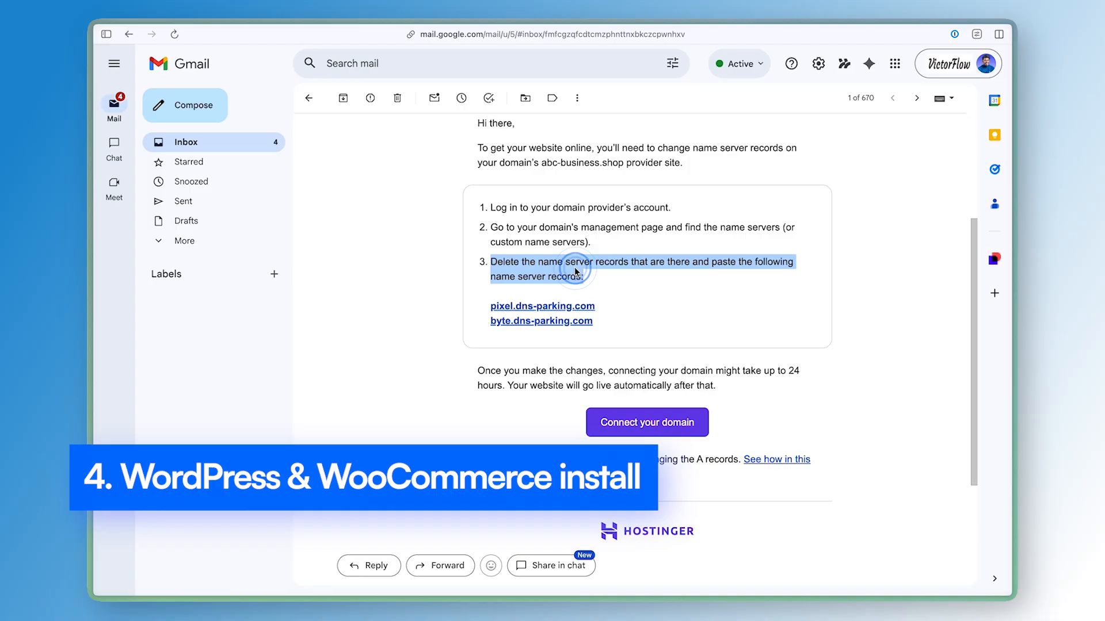
pyautogui.click(646, 311)
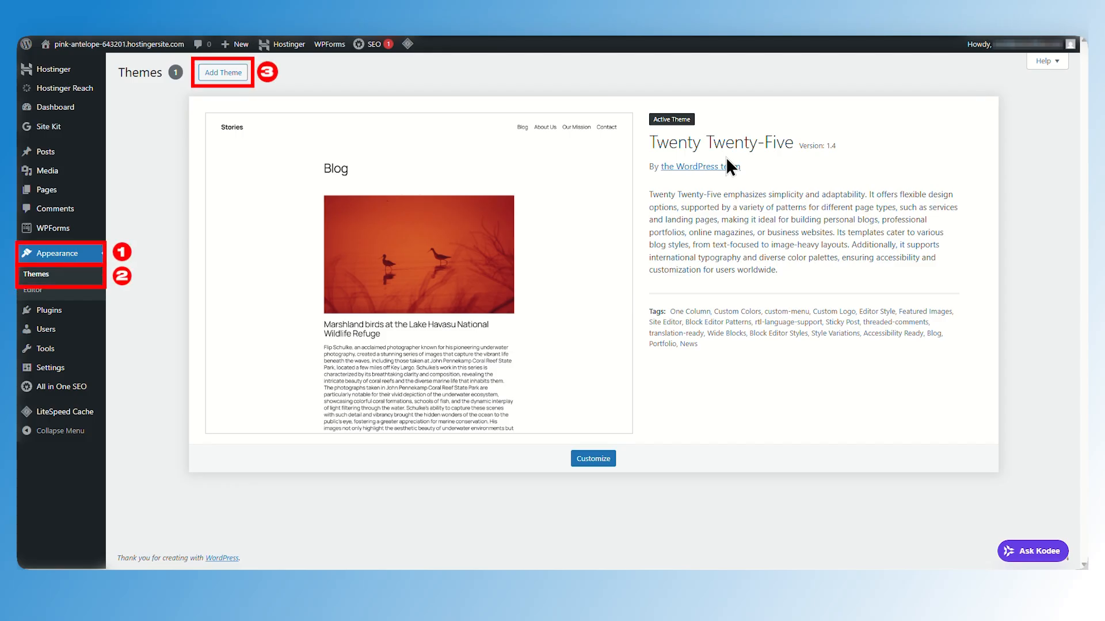
# Search the theme directory for Blocksy and install it
pyautogui.click(223, 73)
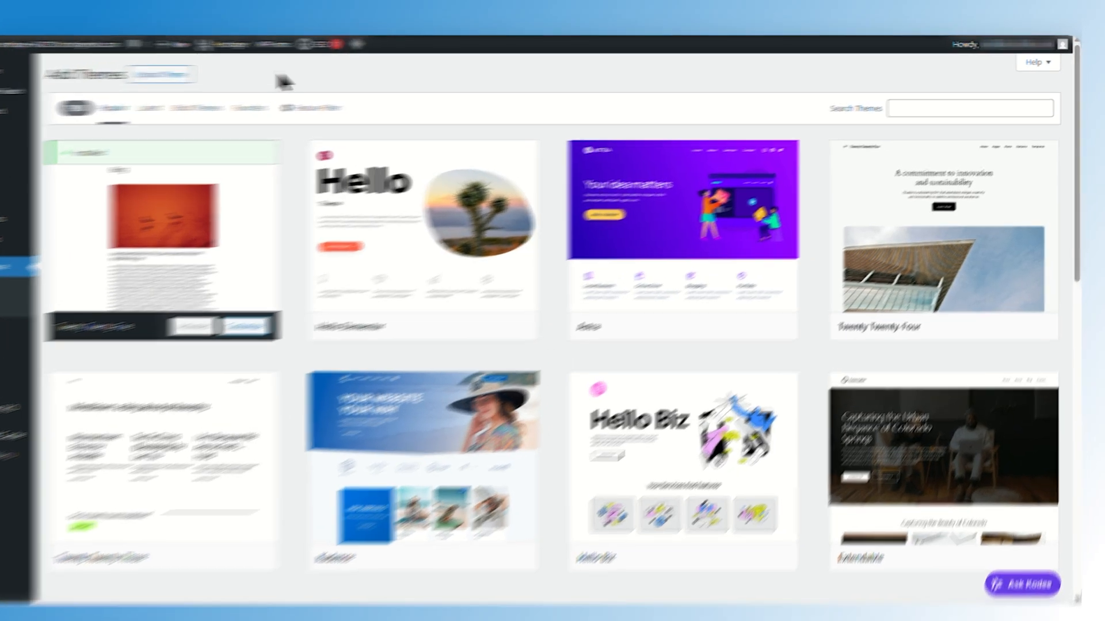
pyautogui.click(960, 108)
pyautogui.write('Blocksy')
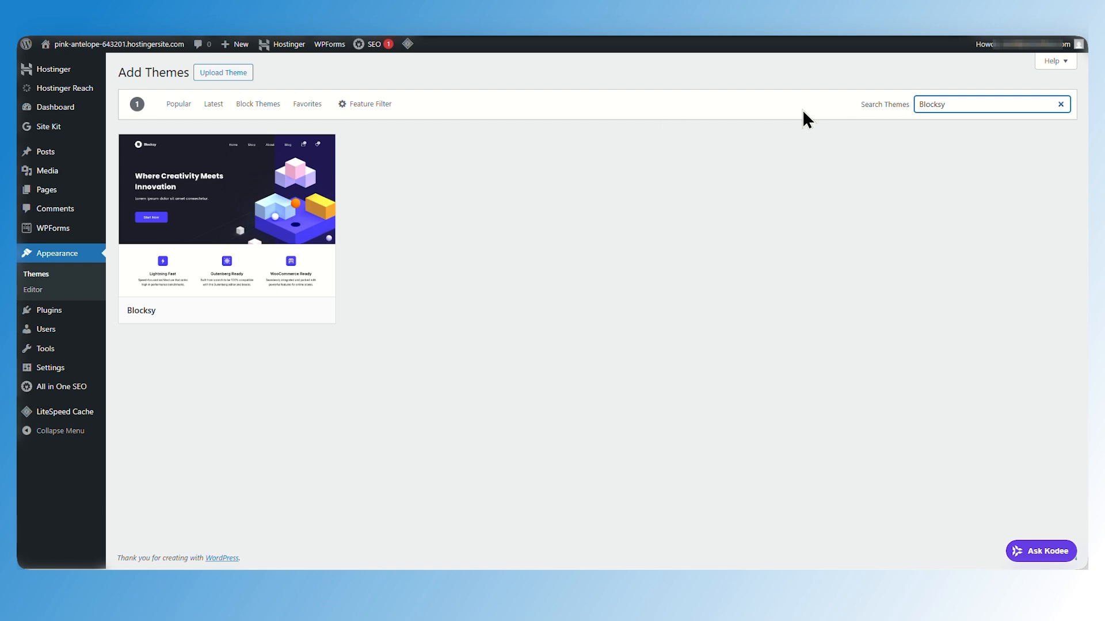
pyautogui.click(271, 313)
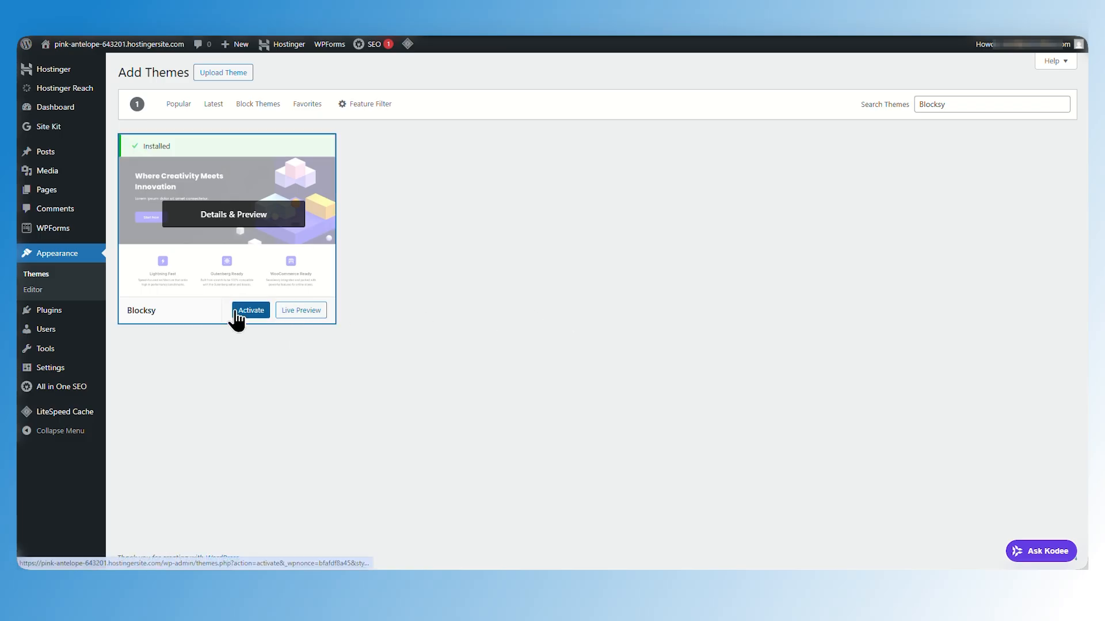
# Activate the Blocksy theme and install the Blocksy Companion plugin
pyautogui.click(236, 312)
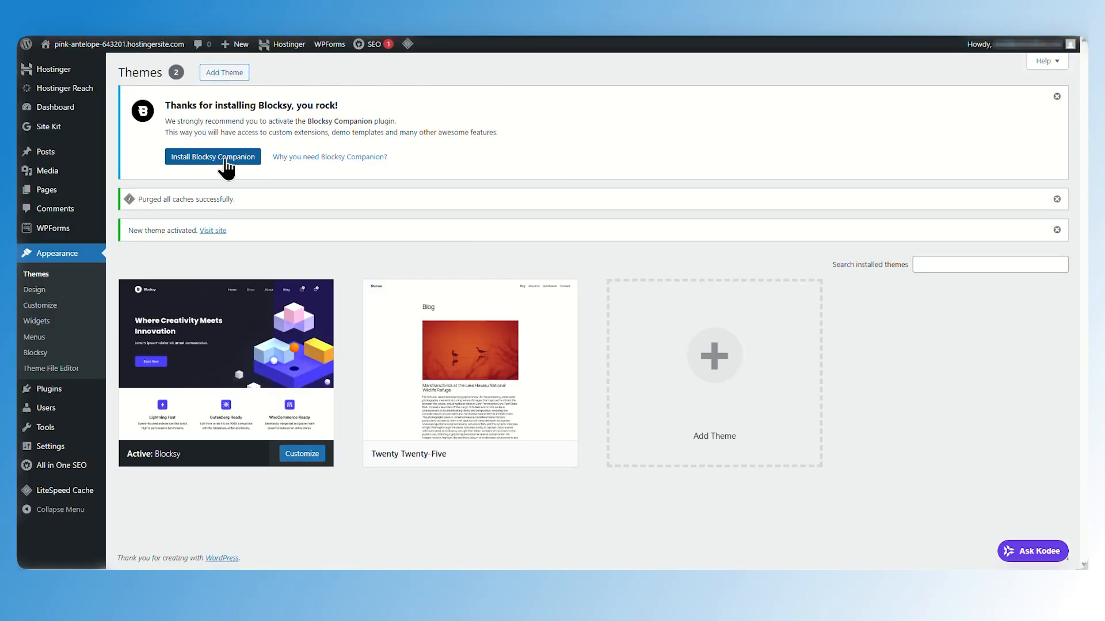
pyautogui.click(225, 161)
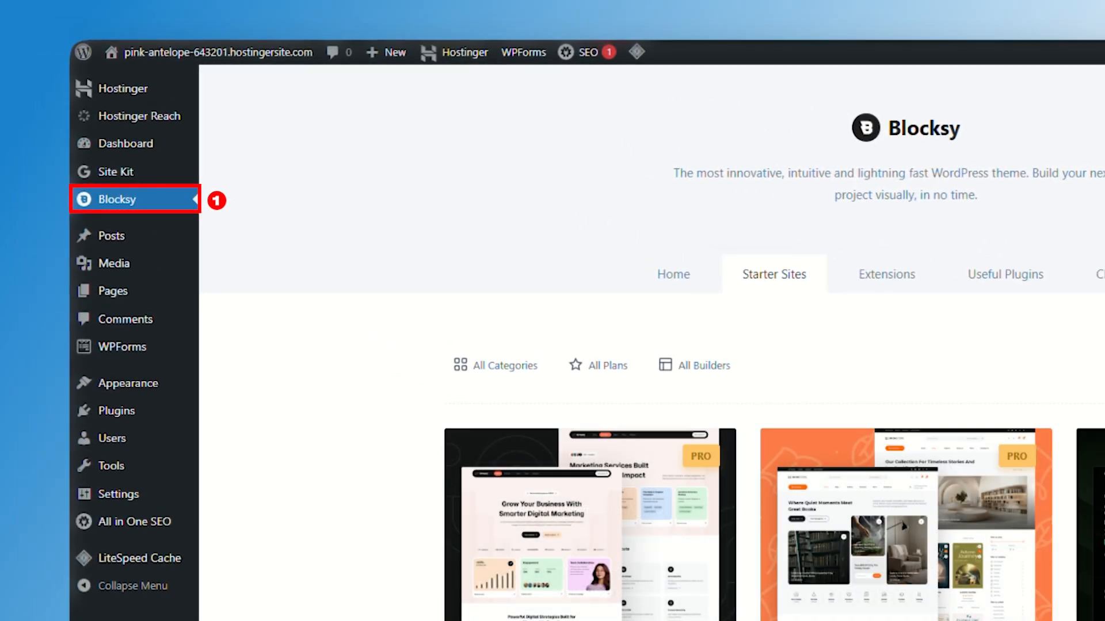
# Import the Garderobe ecommerce starter site using the Elementor page builder
pyautogui.scroll(-3, 747, 403)
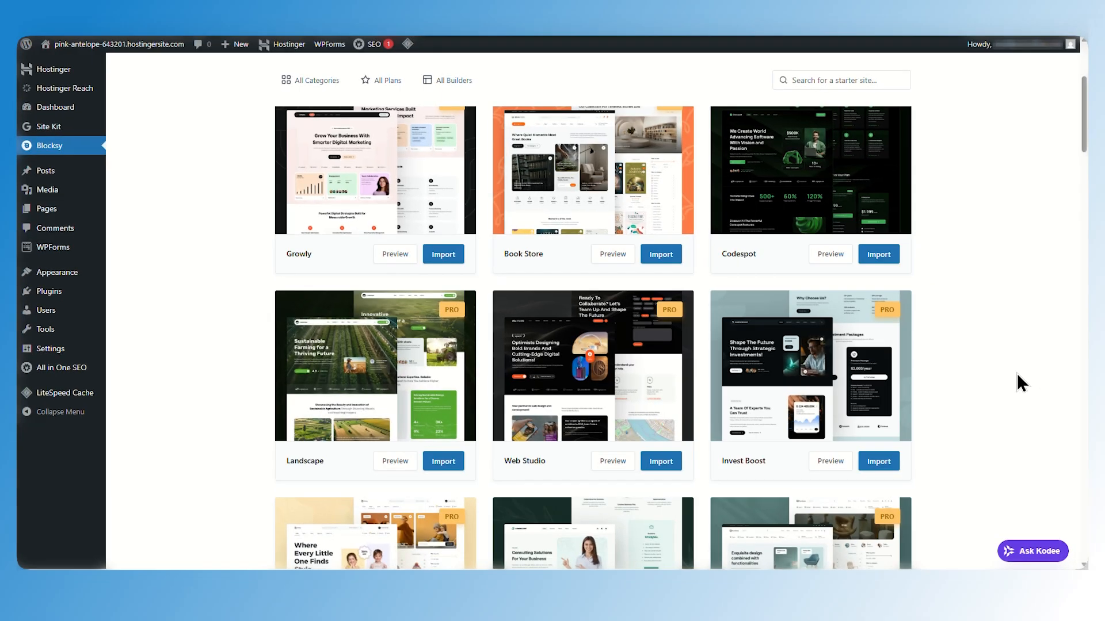
pyautogui.scroll(3, 1017, 374)
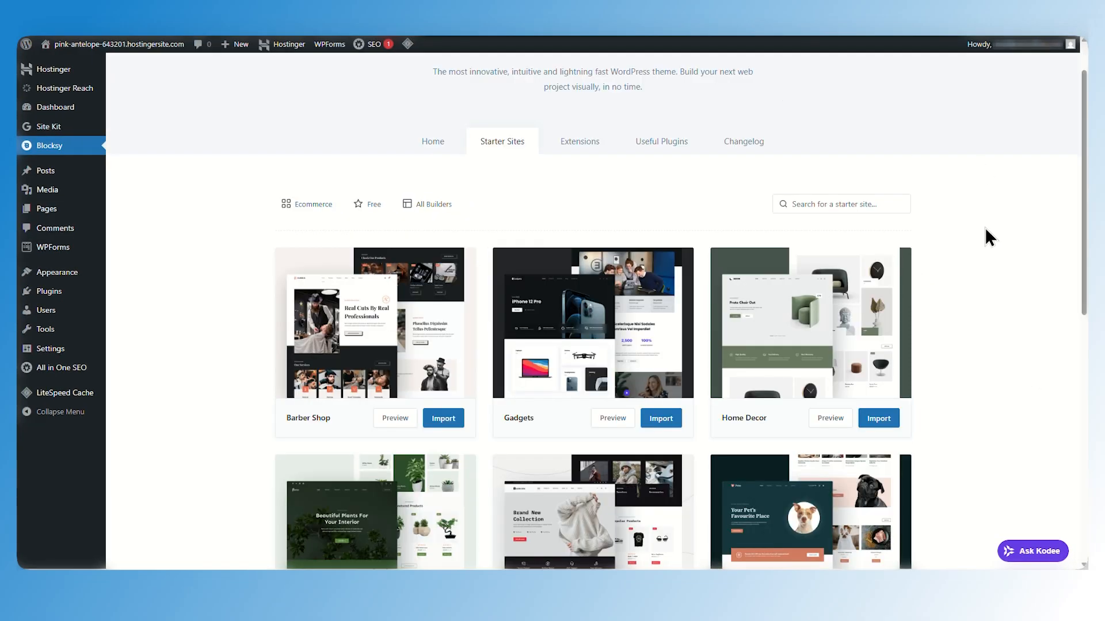
pyautogui.scroll(-5, 863, 276)
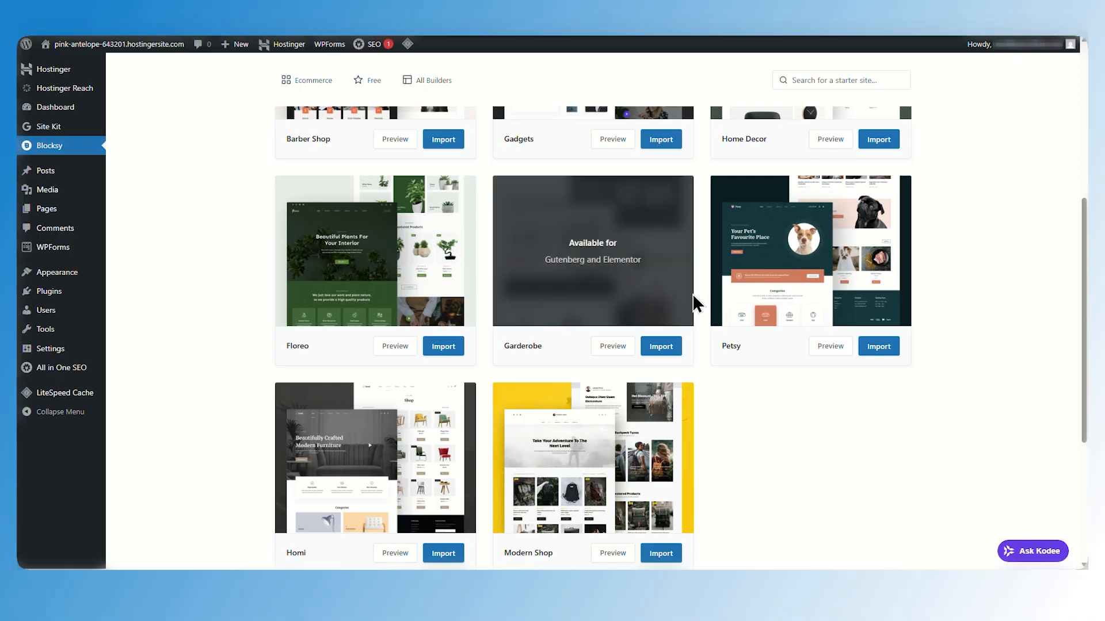
pyautogui.click(655, 347)
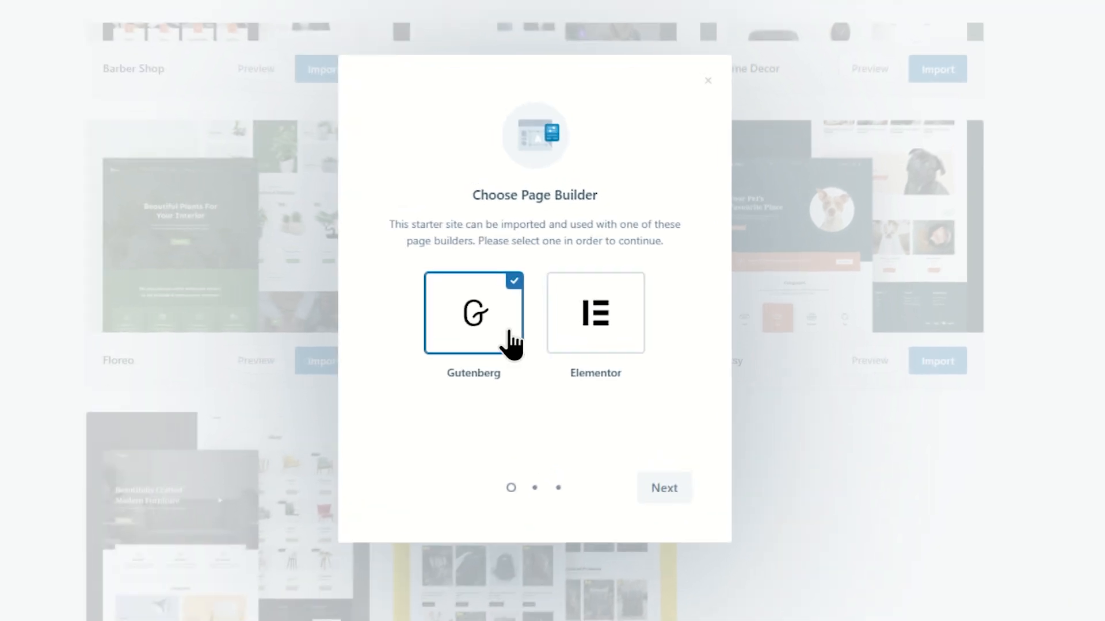
pyautogui.click(599, 339)
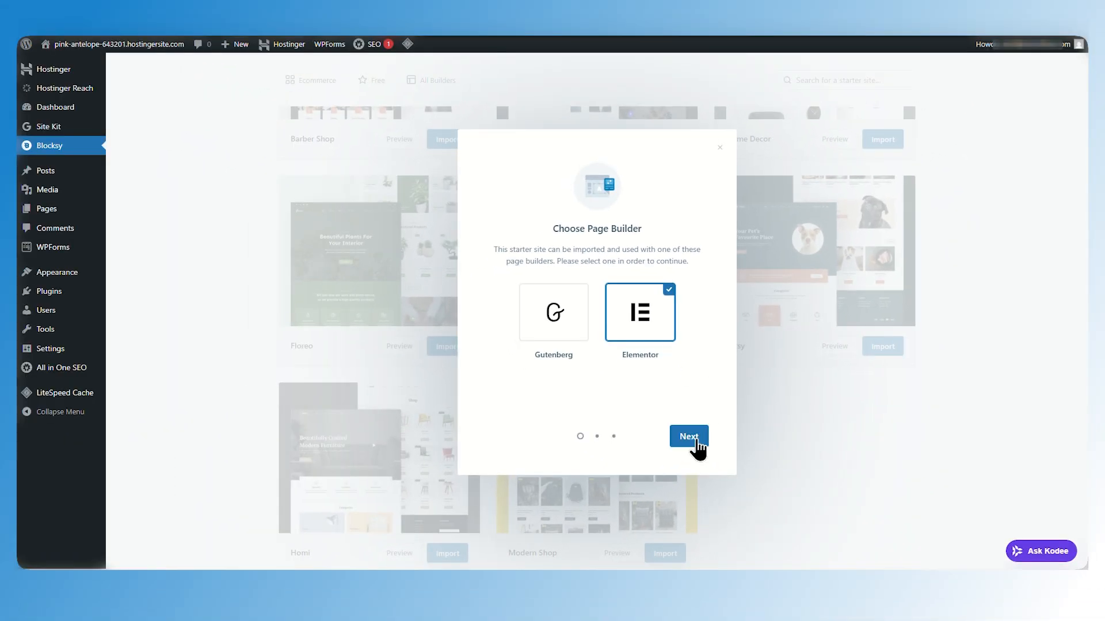
pyautogui.click(689, 437)
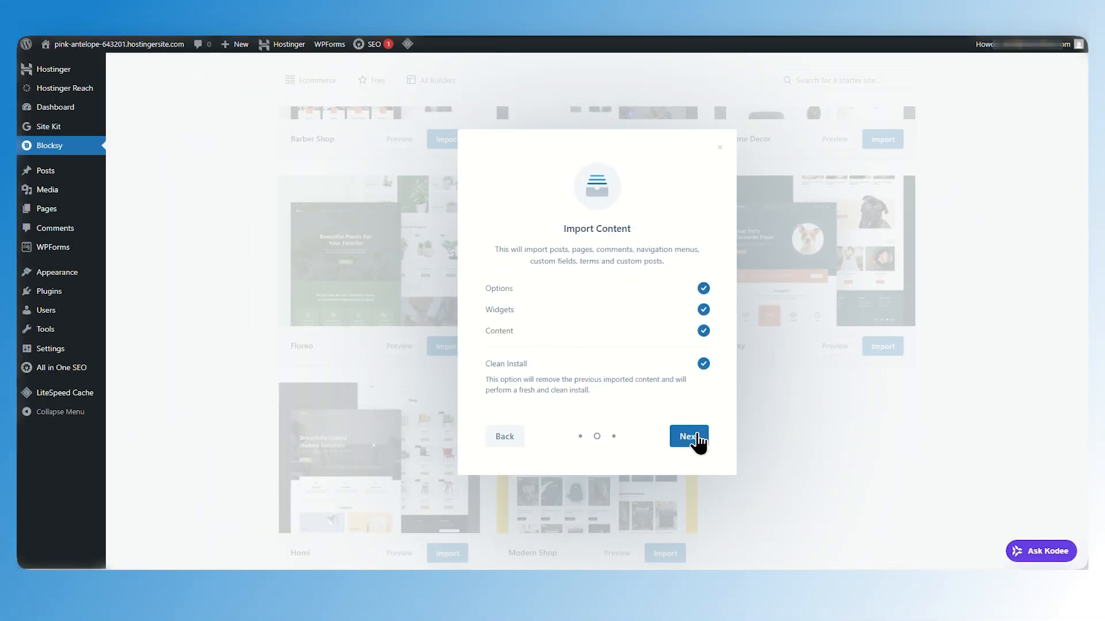
pyautogui.click(689, 436)
pyautogui.click(688, 436)
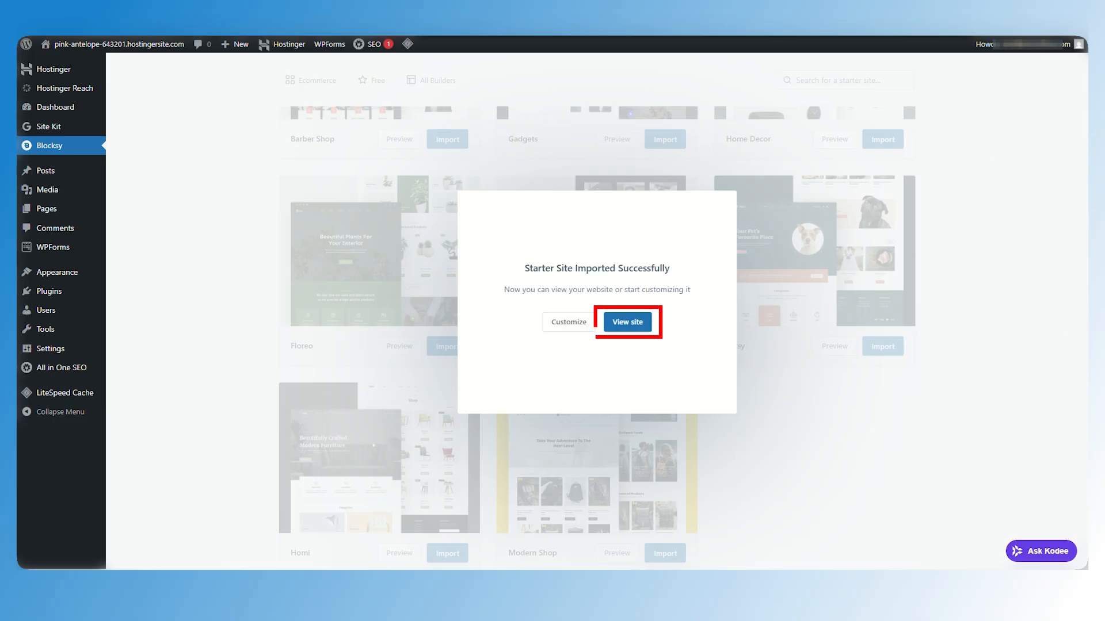
# Open the imported site and scroll through its home page
pyautogui.click(628, 324)
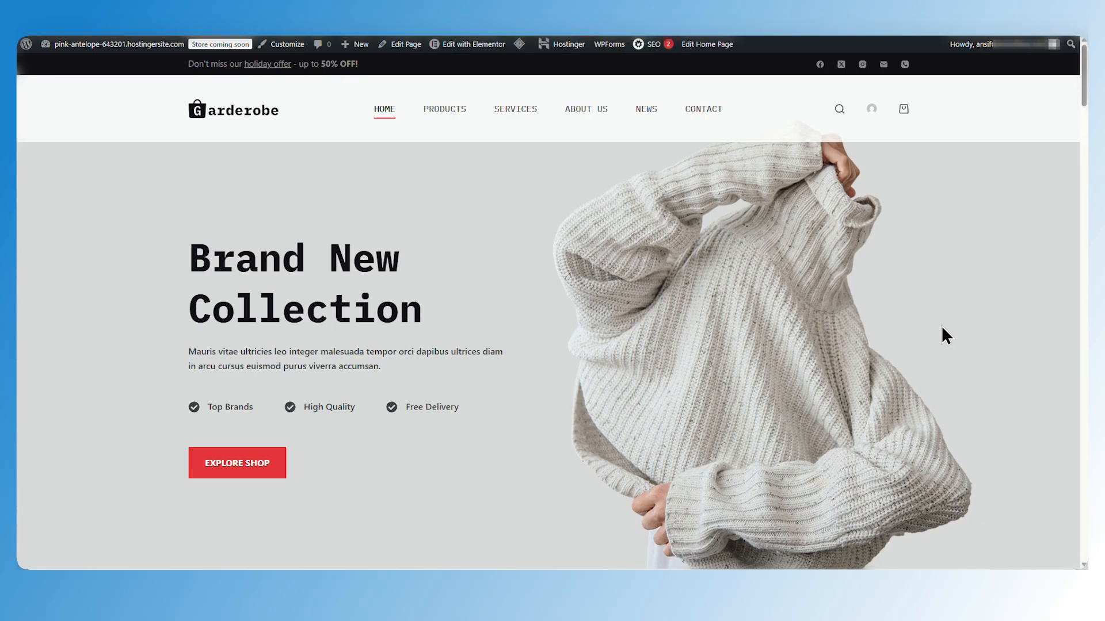
pyautogui.scroll(-5, 1035, 246)
pyautogui.scroll(-15, 1037, 237)
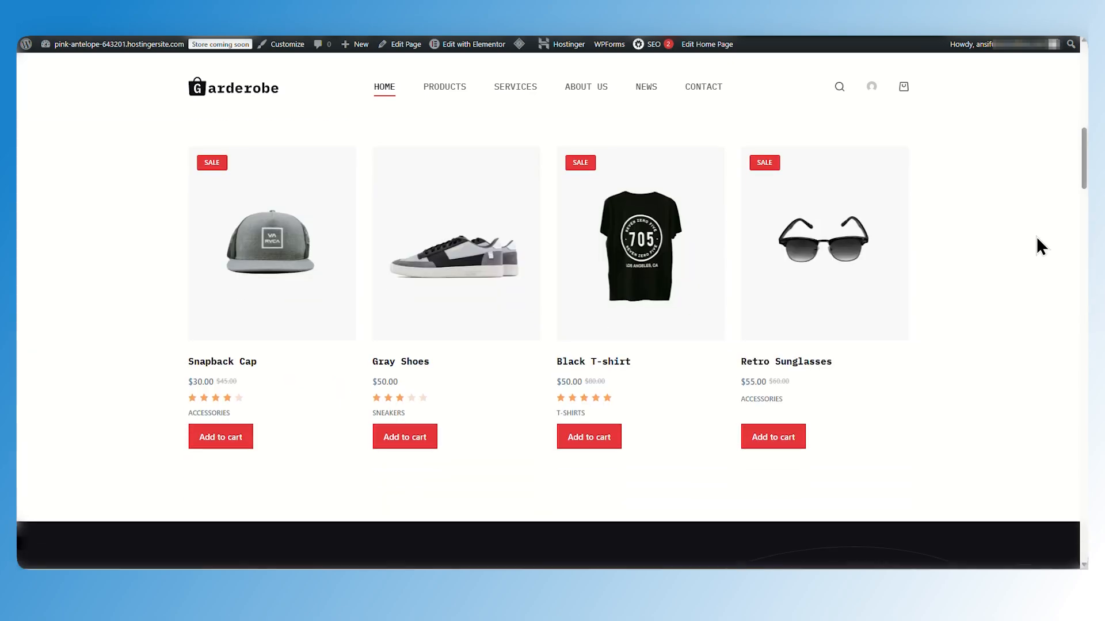
pyautogui.scroll(-15, 1037, 237)
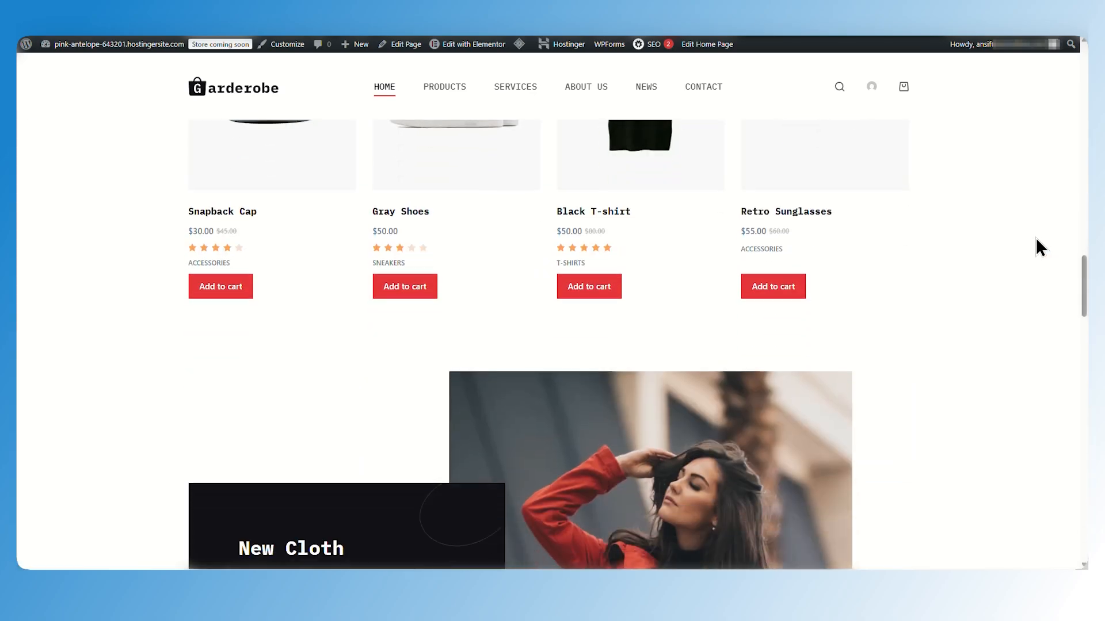
pyautogui.scroll(-15, 1035, 251)
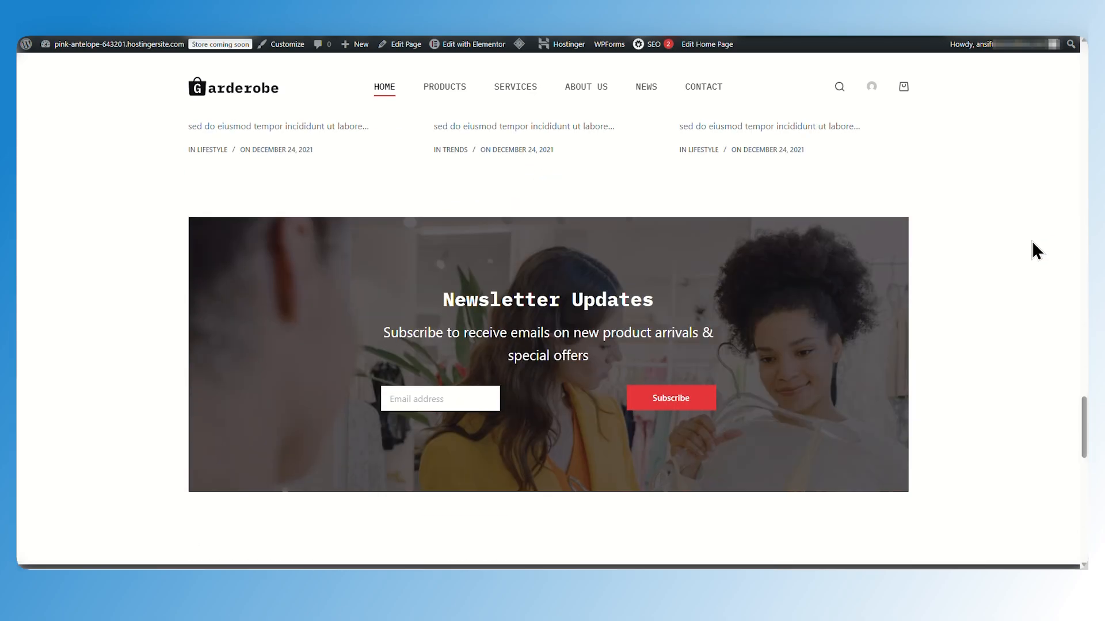
# Open the Add Plugin page from the installed plugins list
pyautogui.scroll(-1, 1031, 244)
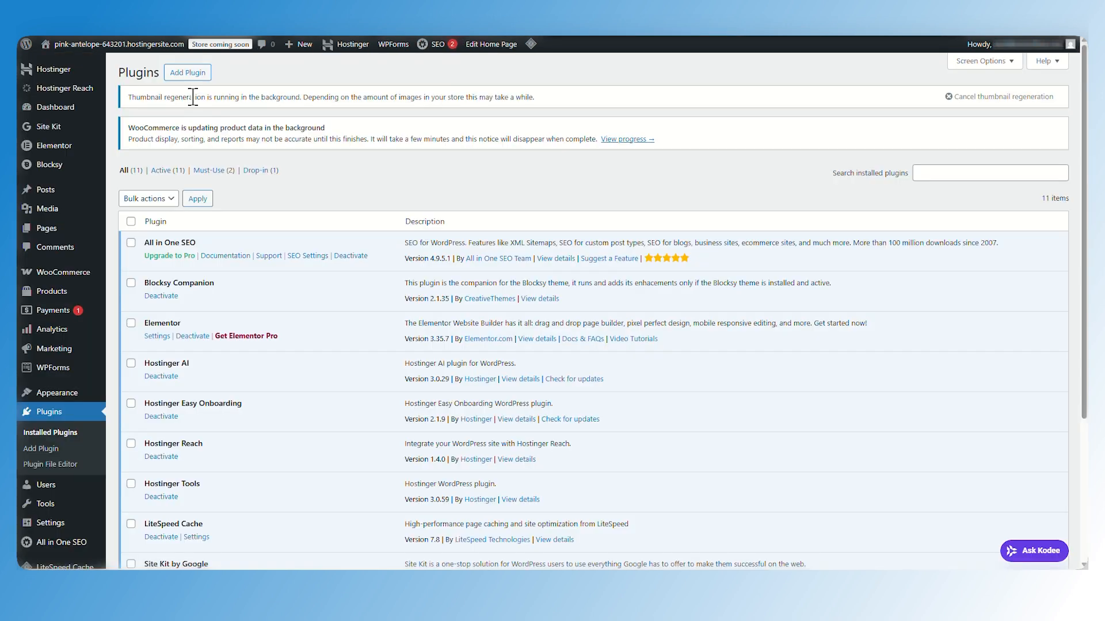
pyautogui.click(184, 72)
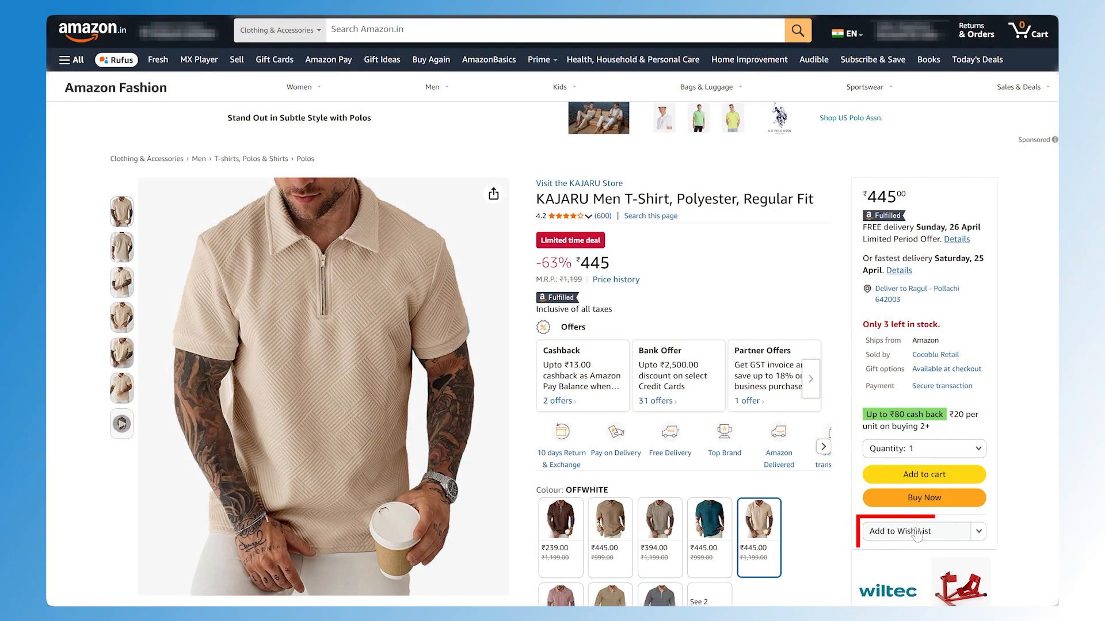
# Examine how wishlists work on example shopping product pages
pyautogui.click(916, 529)
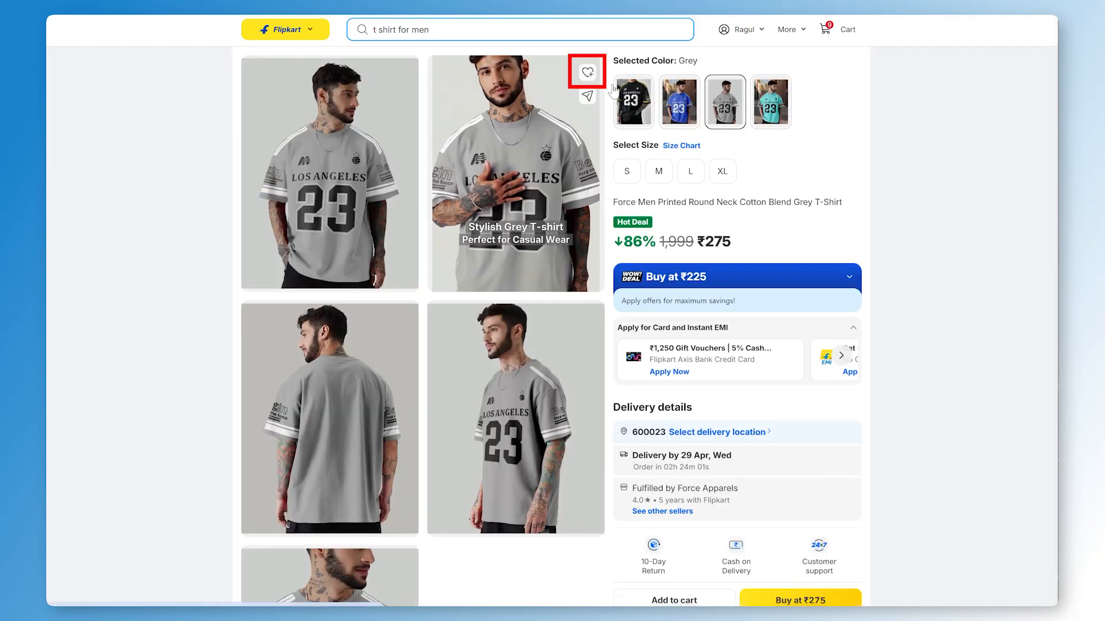
pyautogui.click(587, 72)
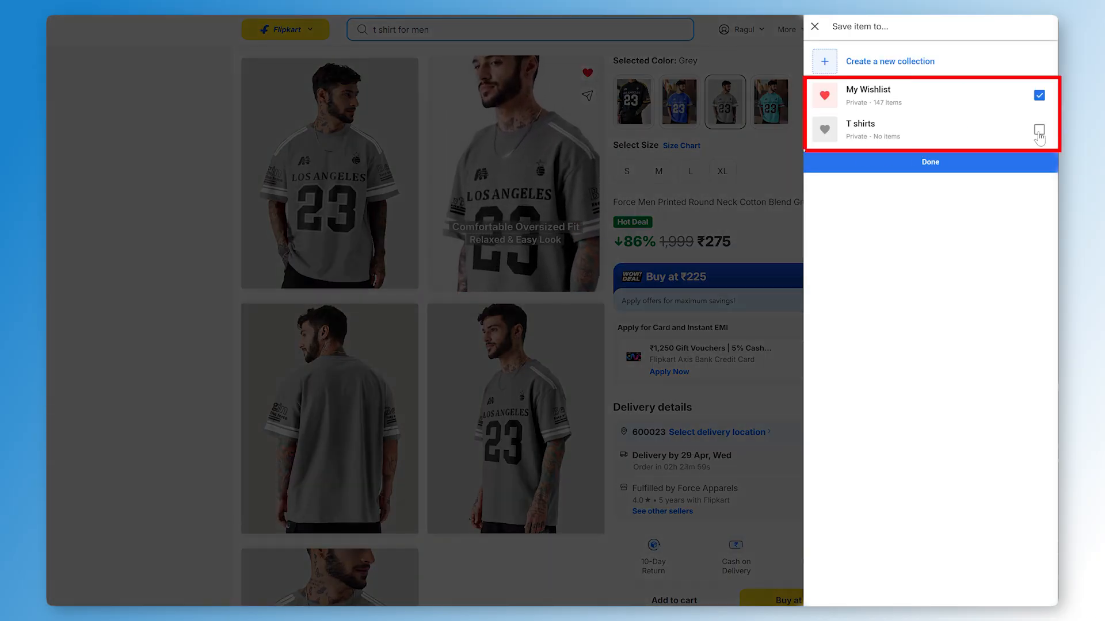
pyautogui.click(947, 132)
pyautogui.click(923, 162)
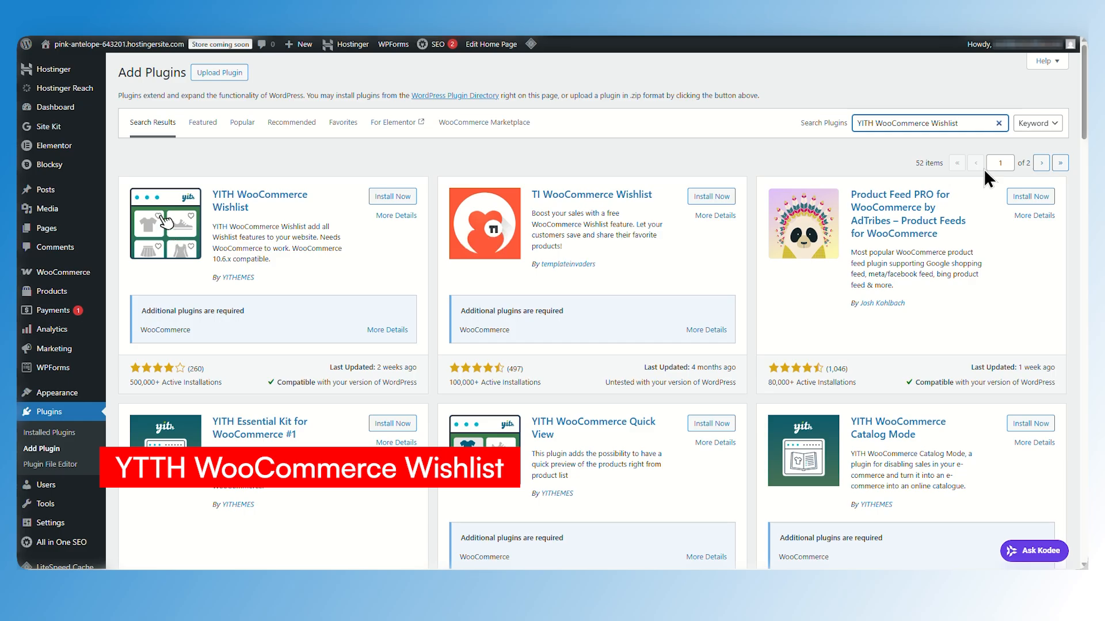
# Install the YITH WooCommerce Wishlist plugin
pyautogui.click(393, 196)
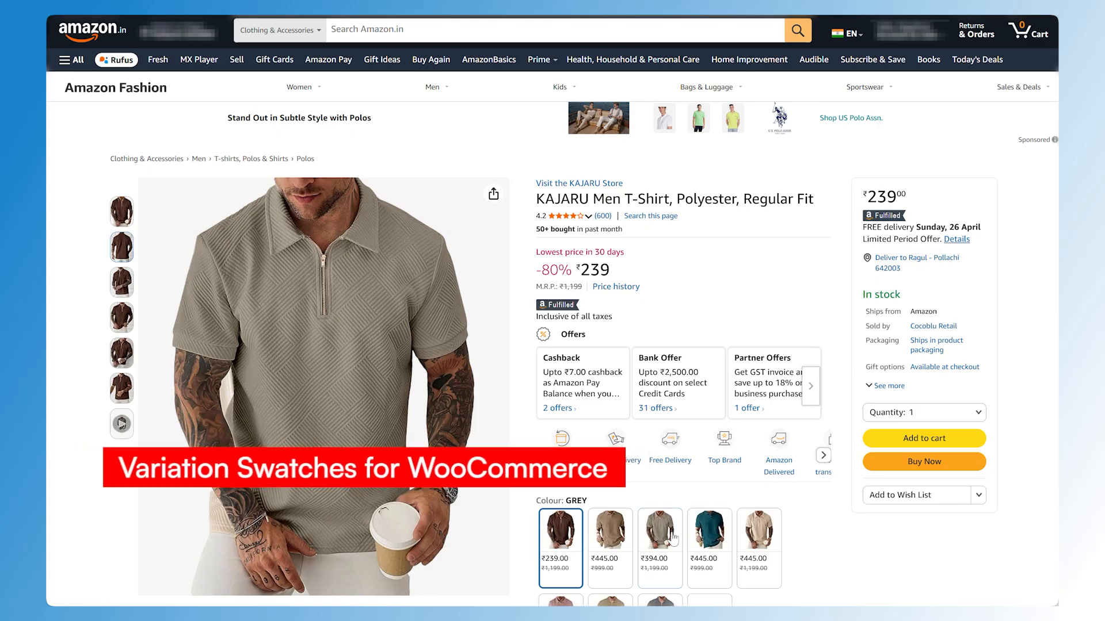
pyautogui.click(673, 539)
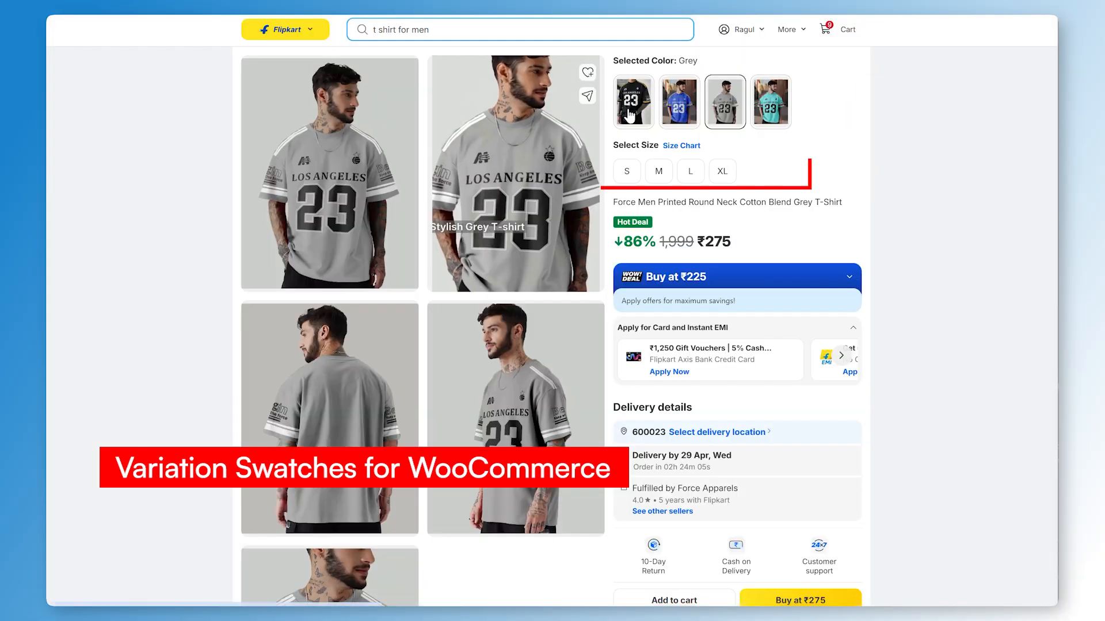
# Examine colour variation swatches on example shopping product pages
pyautogui.click(633, 100)
pyautogui.click(680, 109)
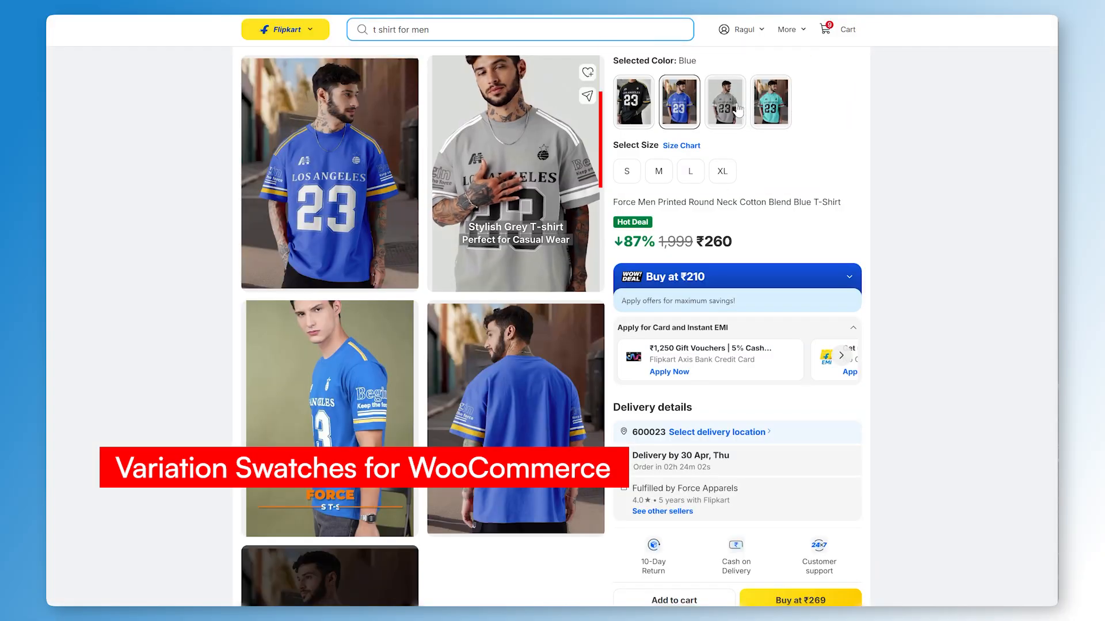
pyautogui.click(728, 99)
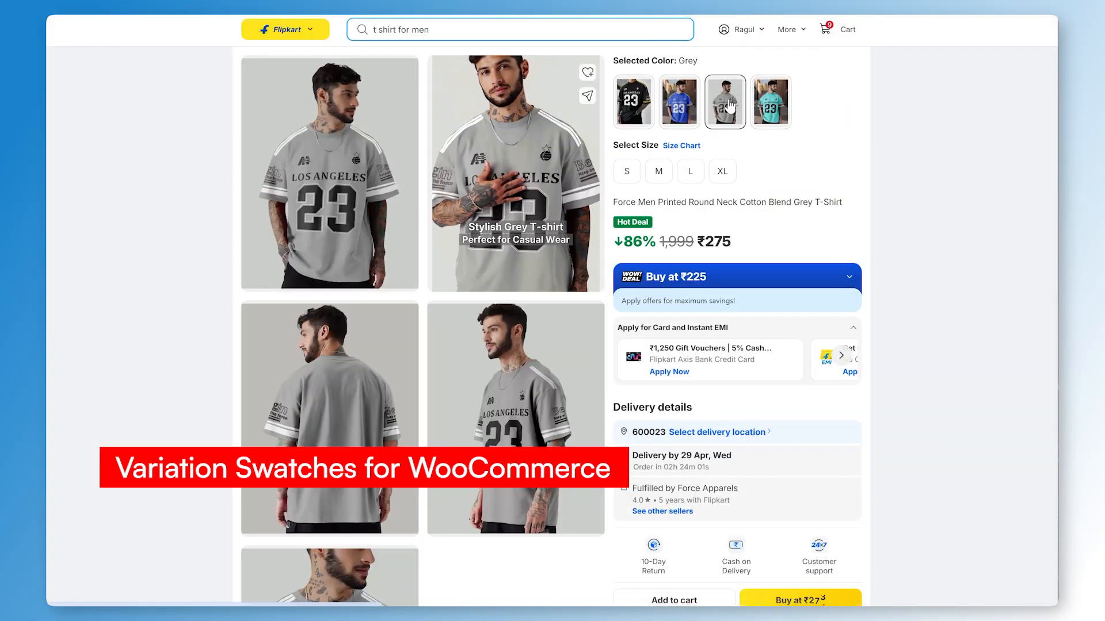
pyautogui.click(587, 73)
pyautogui.click(633, 101)
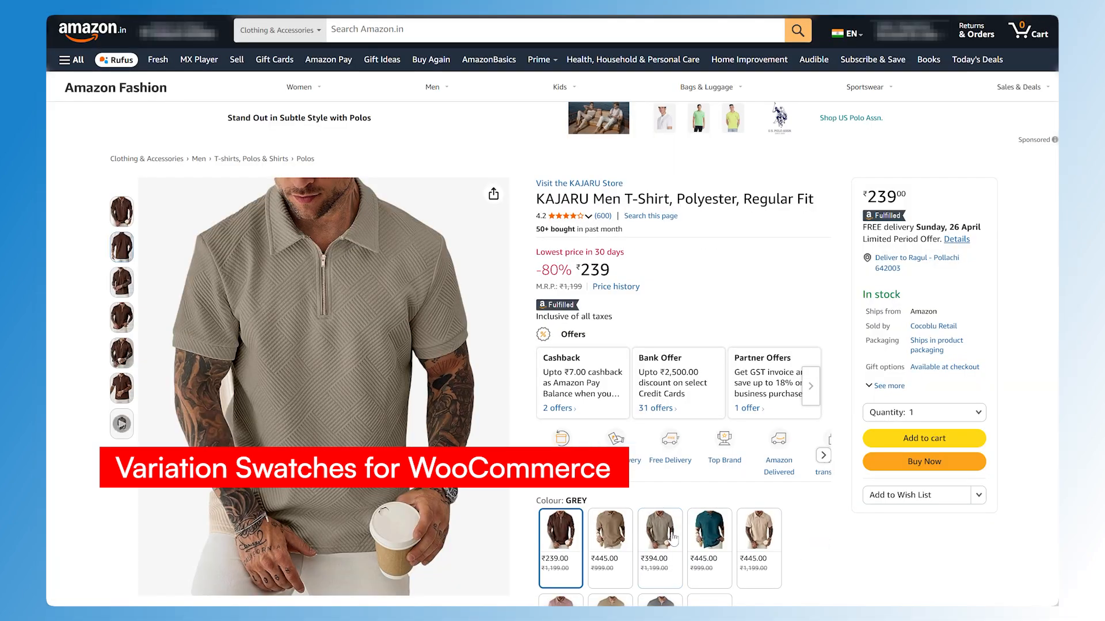
pyautogui.click(673, 538)
pyautogui.click(715, 538)
pyautogui.click(749, 539)
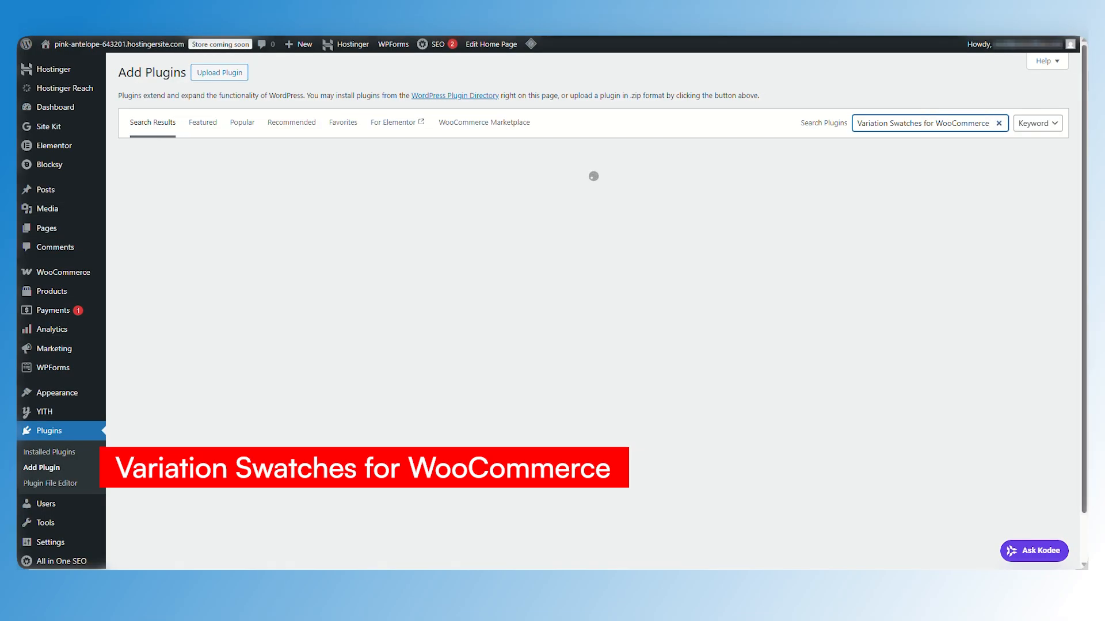
# Install the Variation Swatches for WooCommerce and Customer Reviews for WooCommerce plugins
pyautogui.click(386, 196)
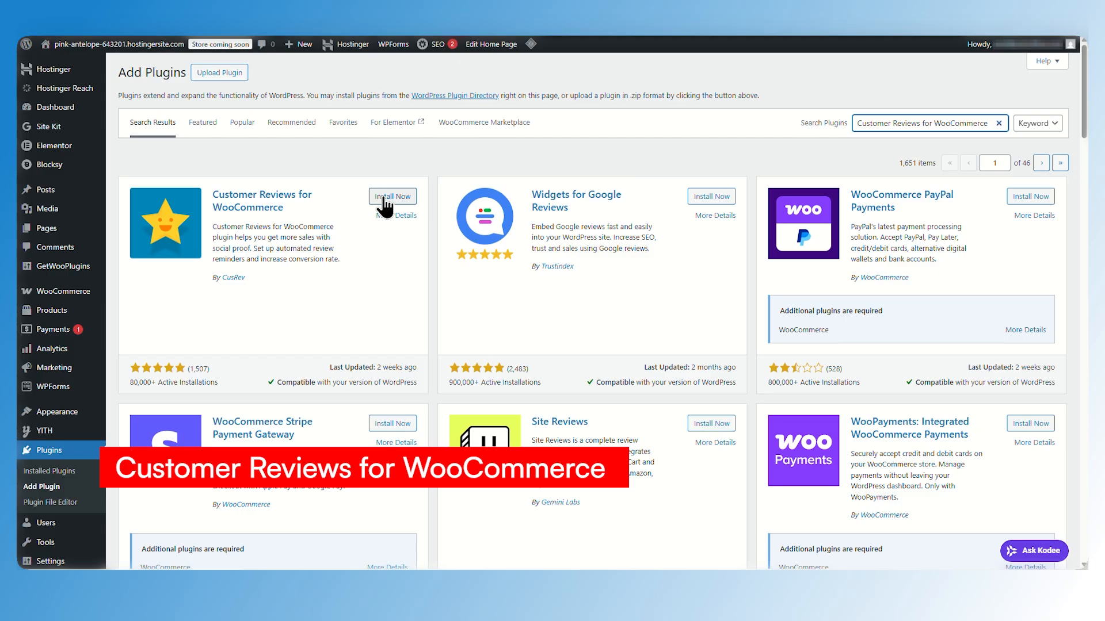
pyautogui.click(389, 198)
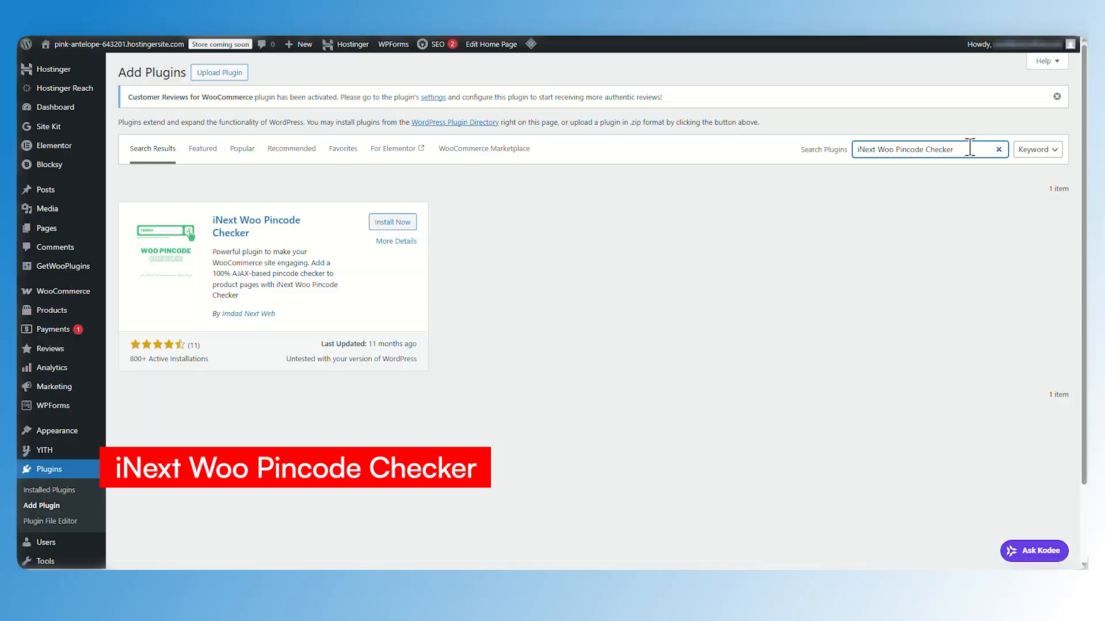
# Install the iNext Woo Pincode Checker plugin
pyautogui.click(396, 223)
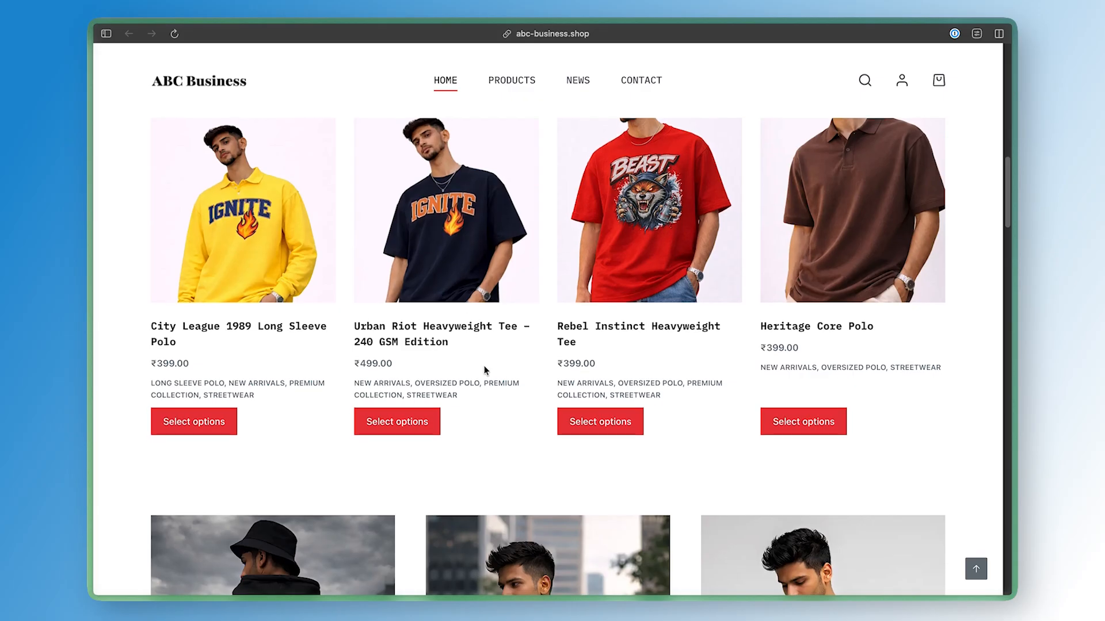
pyautogui.scroll(2, 485, 370)
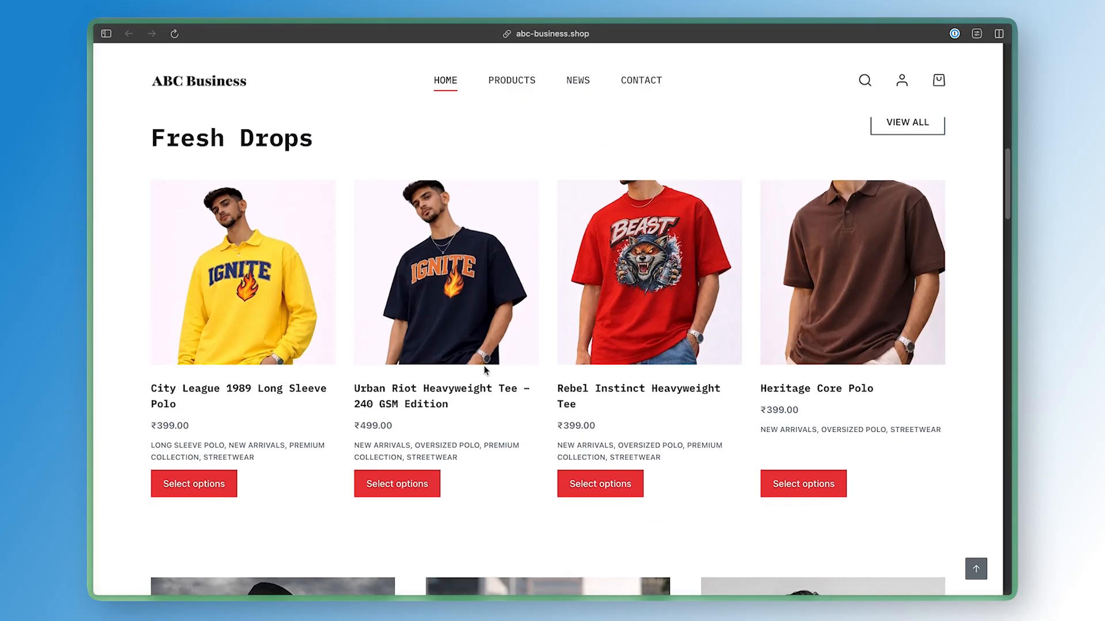
pyautogui.scroll(-15, 815, 352)
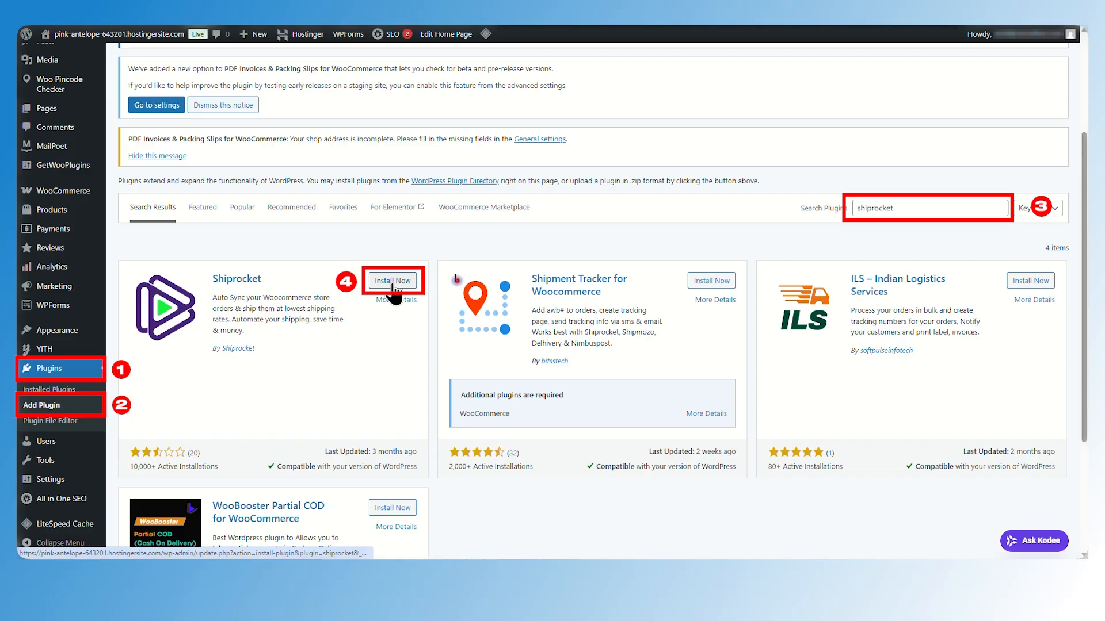
# Install the Shiprocket plugin and open its settings from the installed plugins list
pyautogui.click(393, 283)
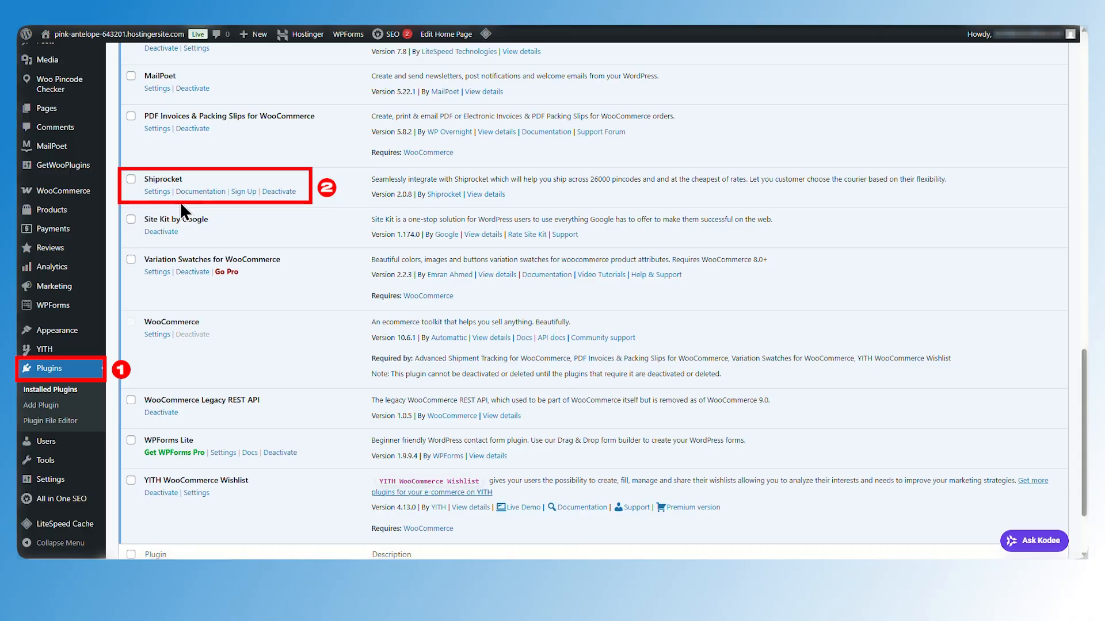
pyautogui.click(157, 191)
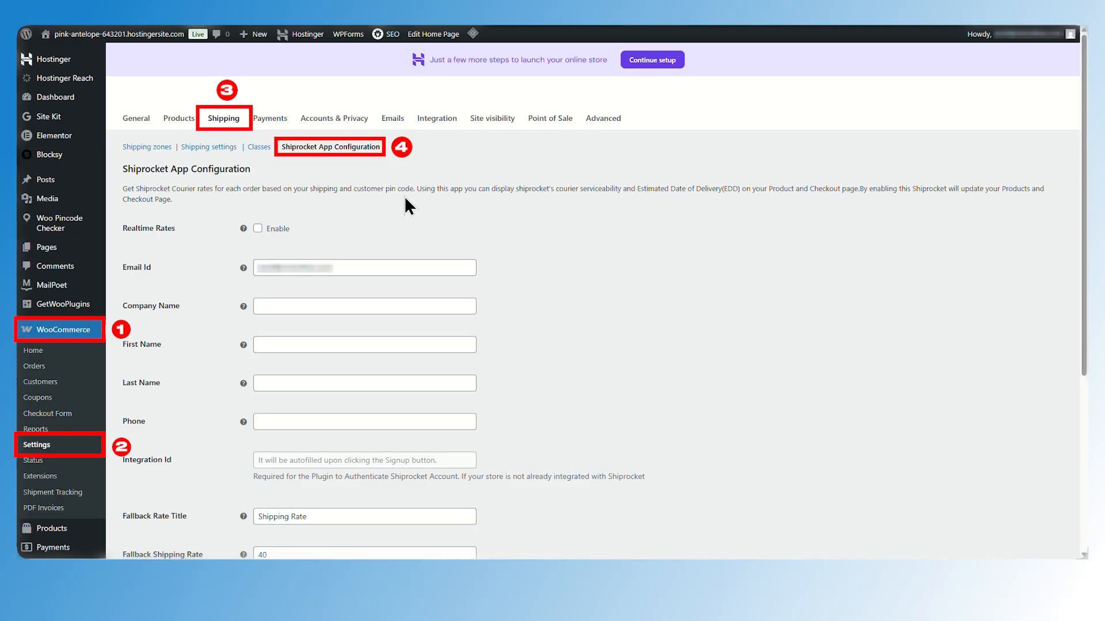
# Fill the Shiprocket App Configuration with company name ABC Business and the contact details, then sign up and get API keys
pyautogui.scroll(-3, 525, 224)
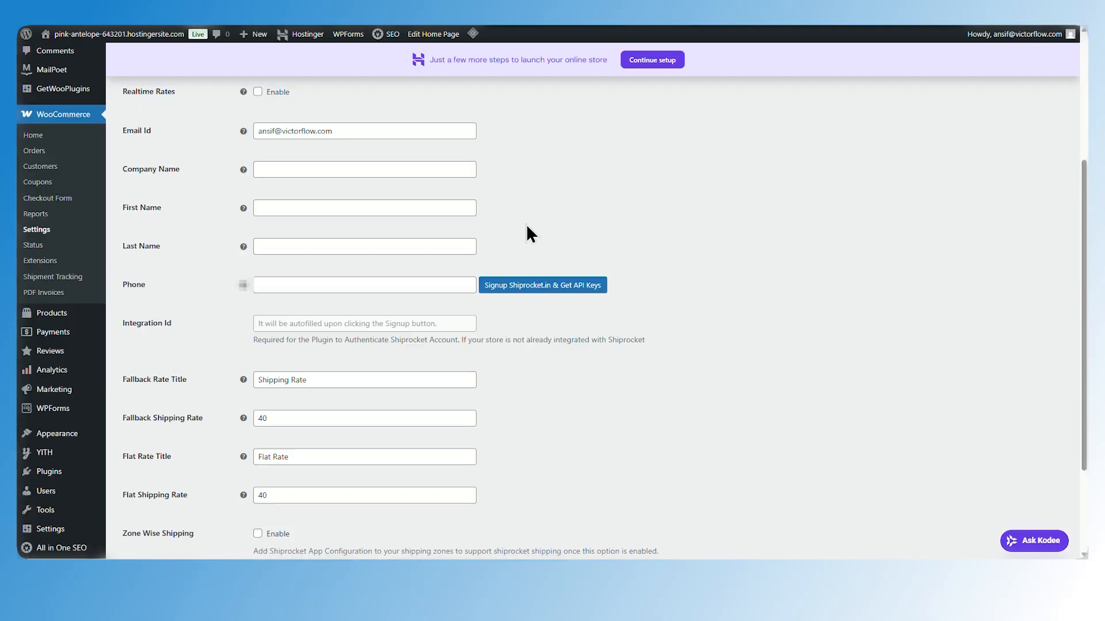
pyautogui.scroll(-3, 525, 223)
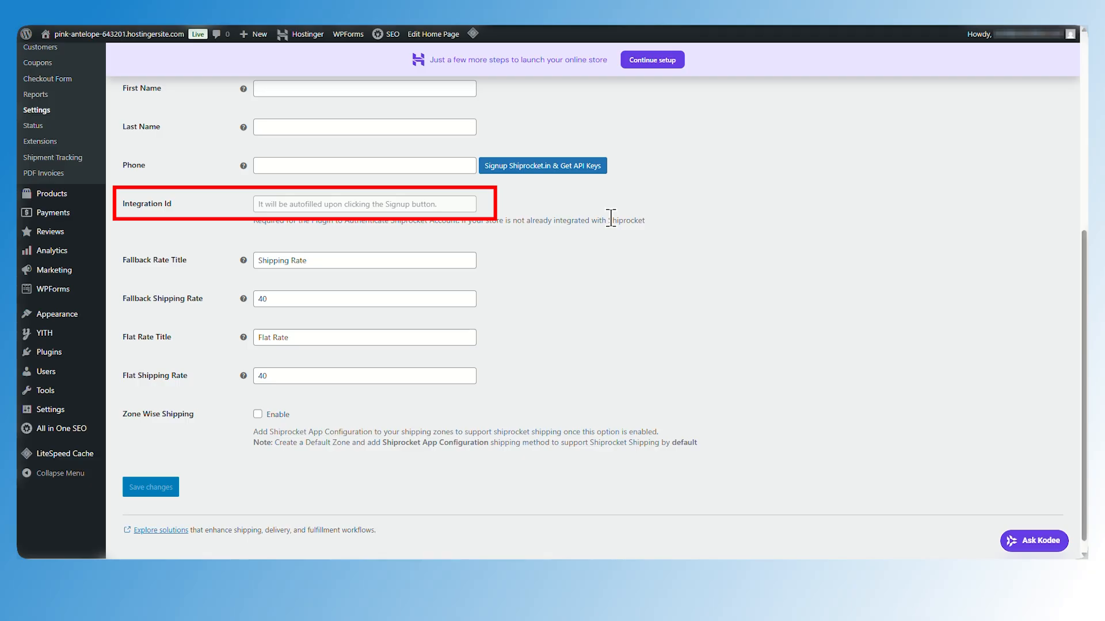
pyautogui.scroll(3, 610, 218)
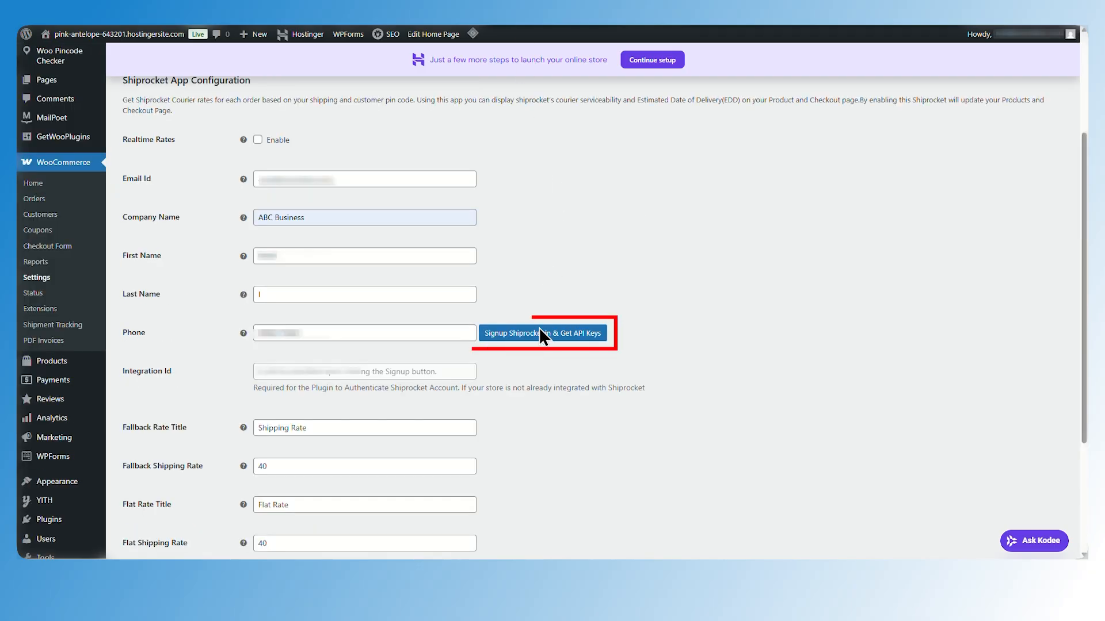
pyautogui.click(539, 333)
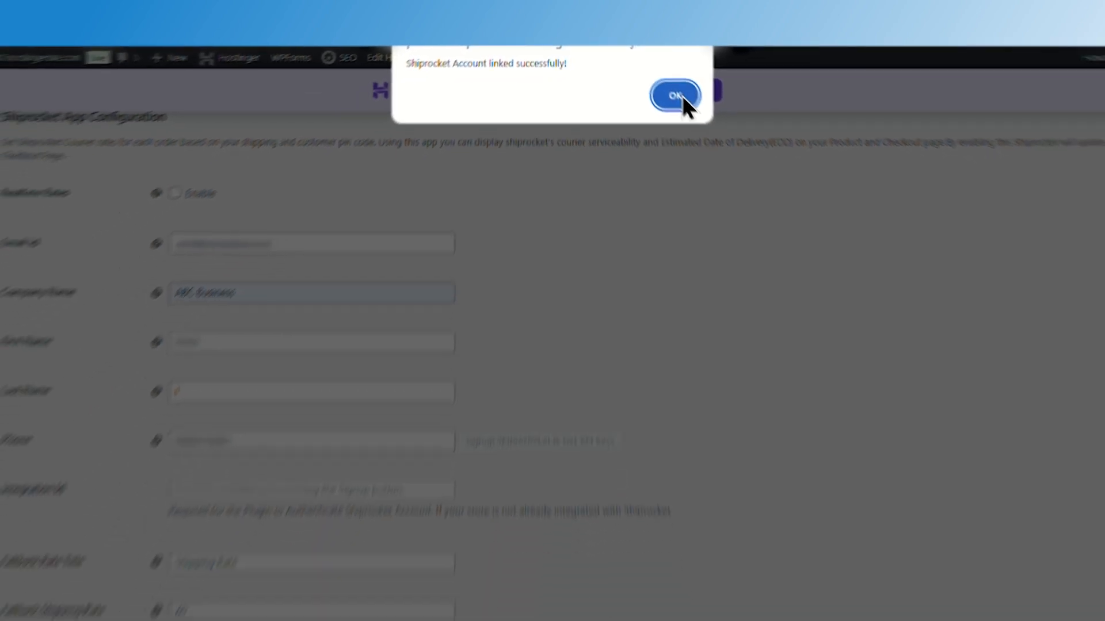
pyautogui.click(681, 96)
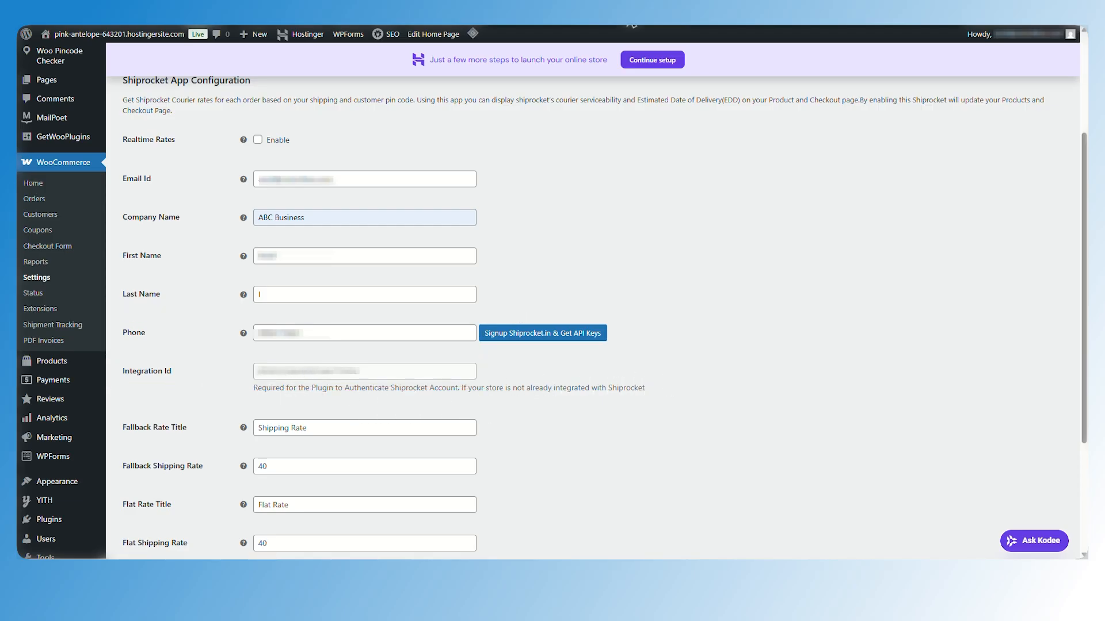
pyautogui.scroll(-3, 286, 323)
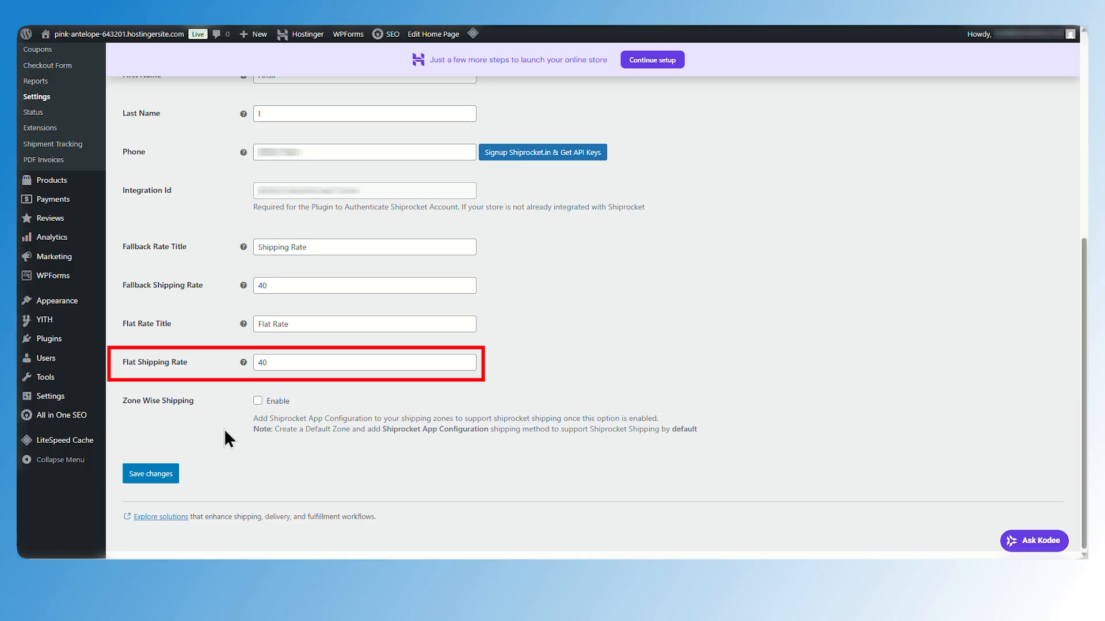
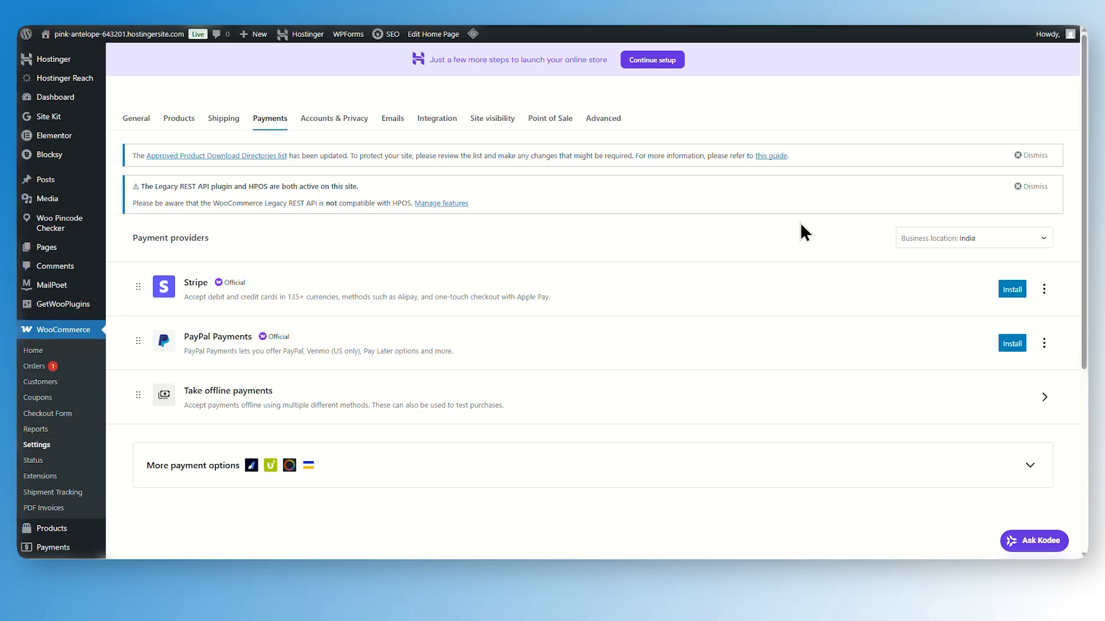
# Expand the additional payment options, activate Razorpay and review its payment gateway settings
pyautogui.scroll(-1, 624, 414)
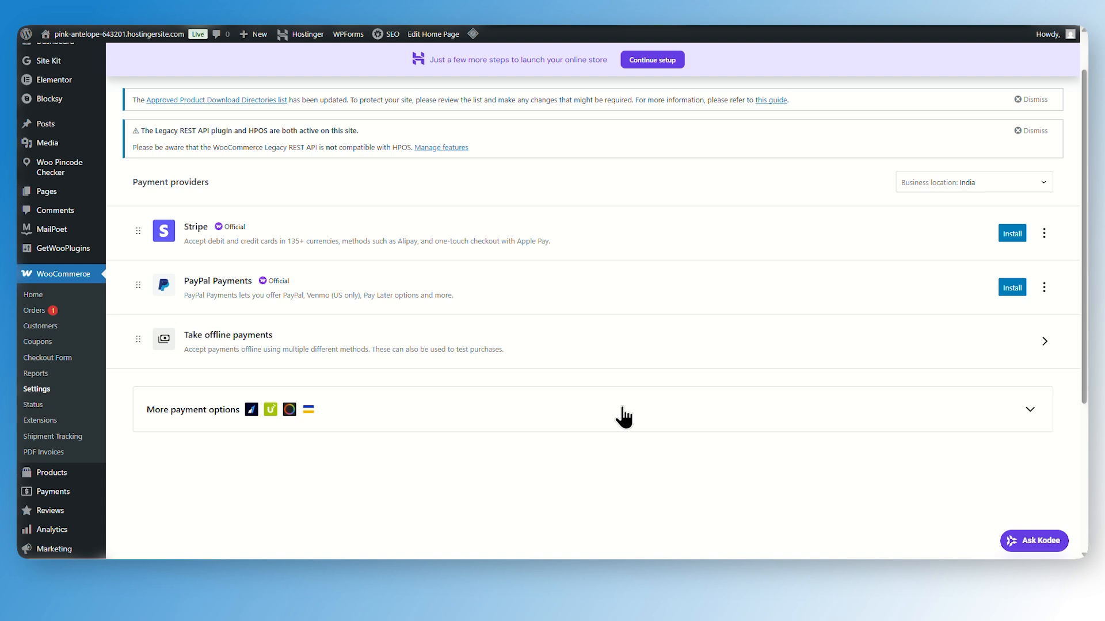
pyautogui.click(1017, 416)
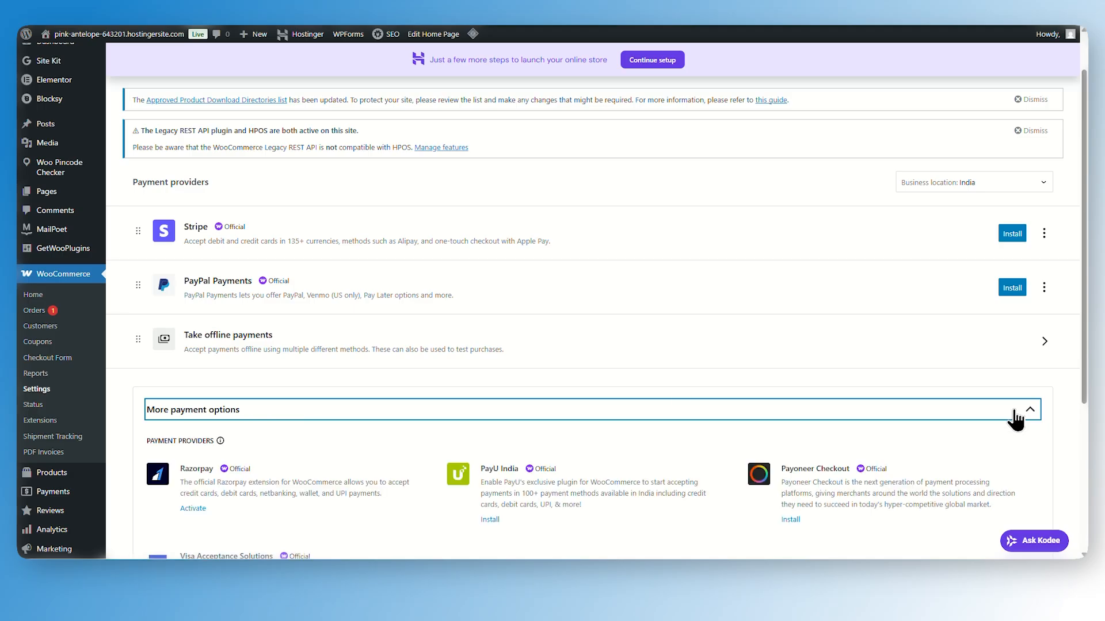
pyautogui.scroll(-2, 381, 352)
pyautogui.scroll(-2, 381, 352)
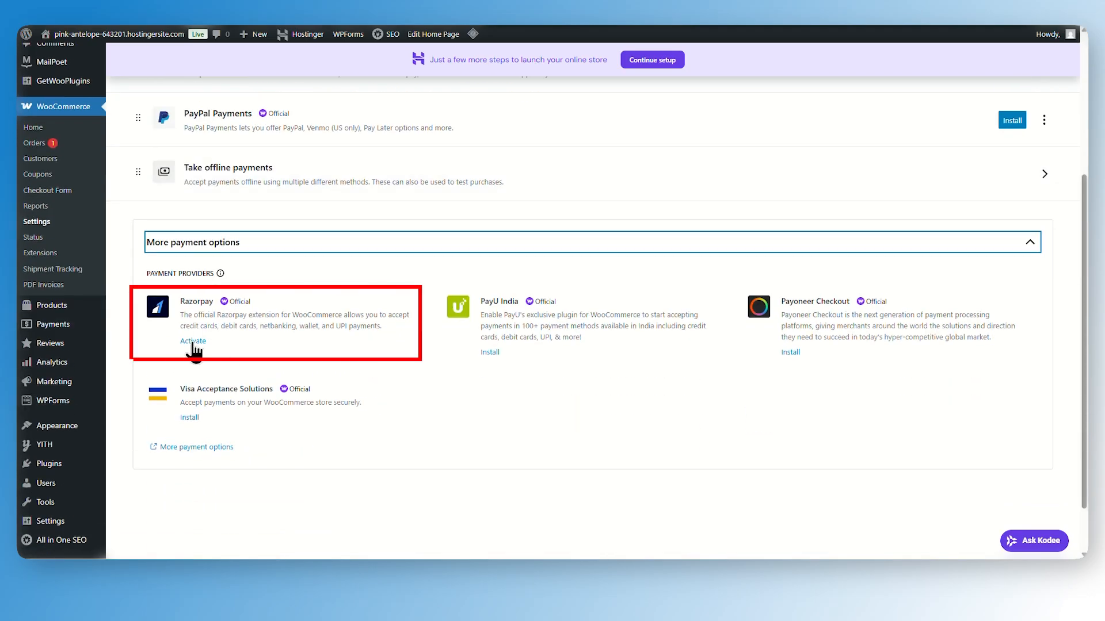
pyautogui.click(192, 342)
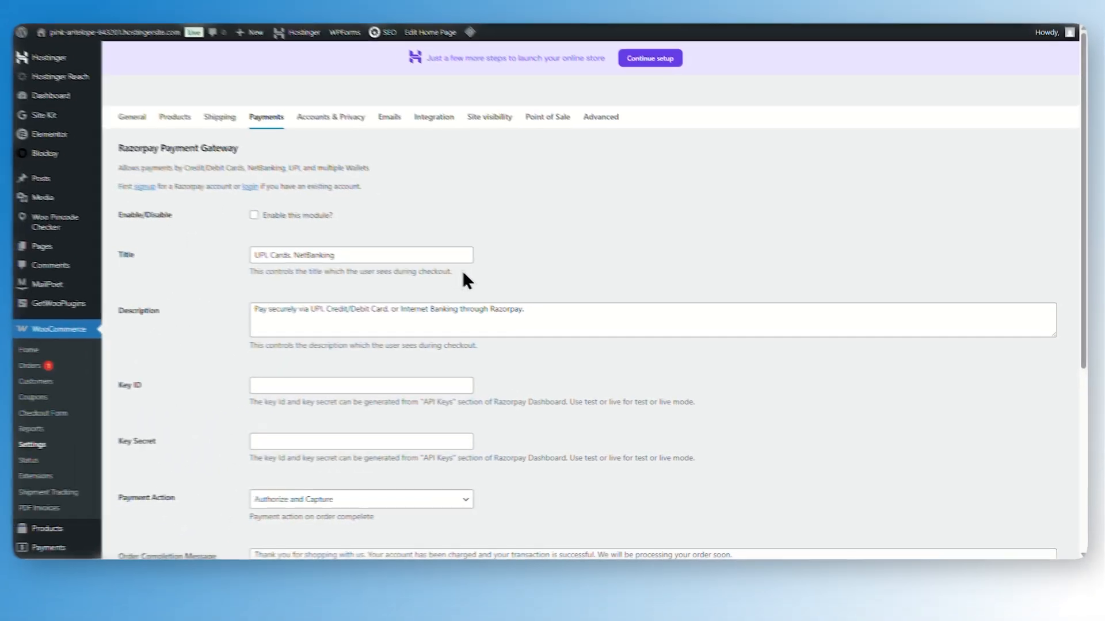
pyautogui.scroll(-3, 405, 268)
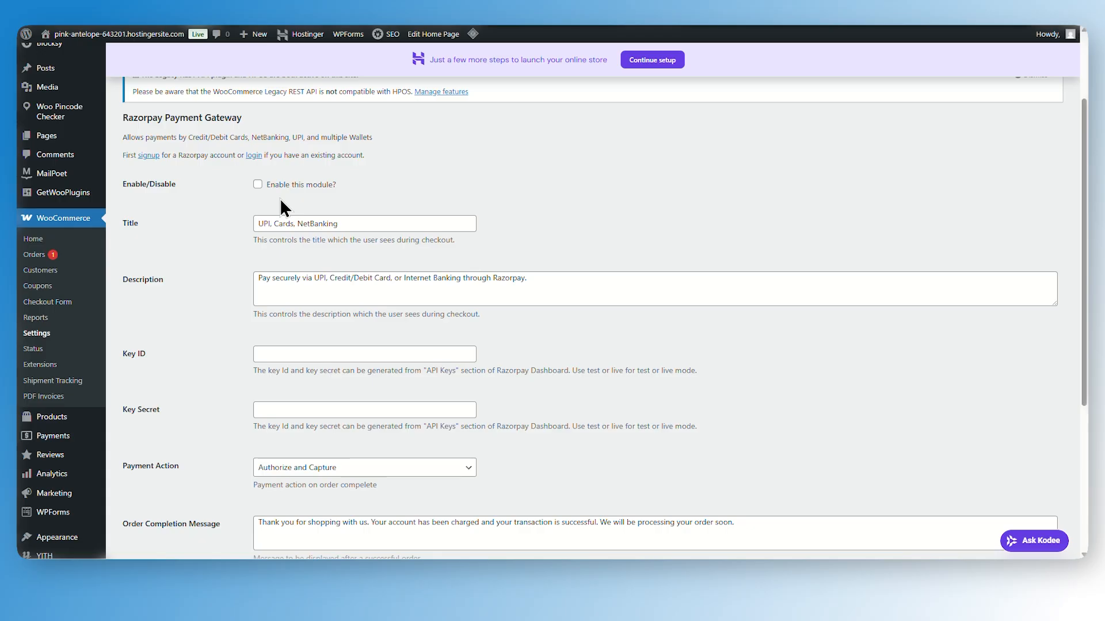
pyautogui.scroll(-4, 249, 373)
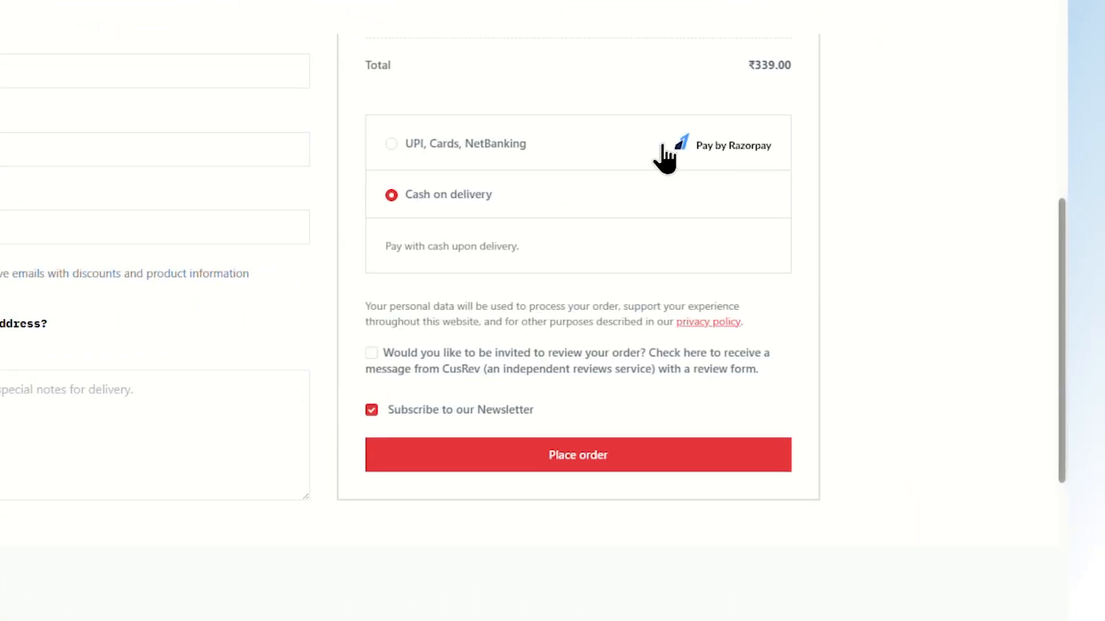
# On the store checkout, choose the UPI, Cards, NetBanking payment method and place the order
pyautogui.click(397, 144)
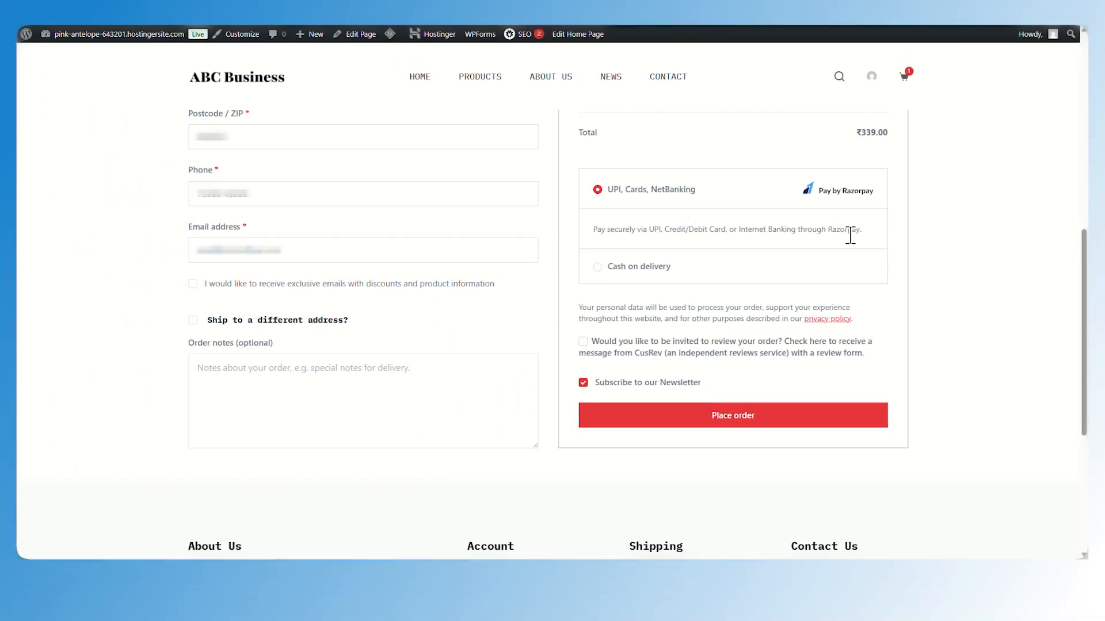
pyautogui.click(584, 343)
pyautogui.scroll(1, 775, 478)
pyautogui.click(775, 479)
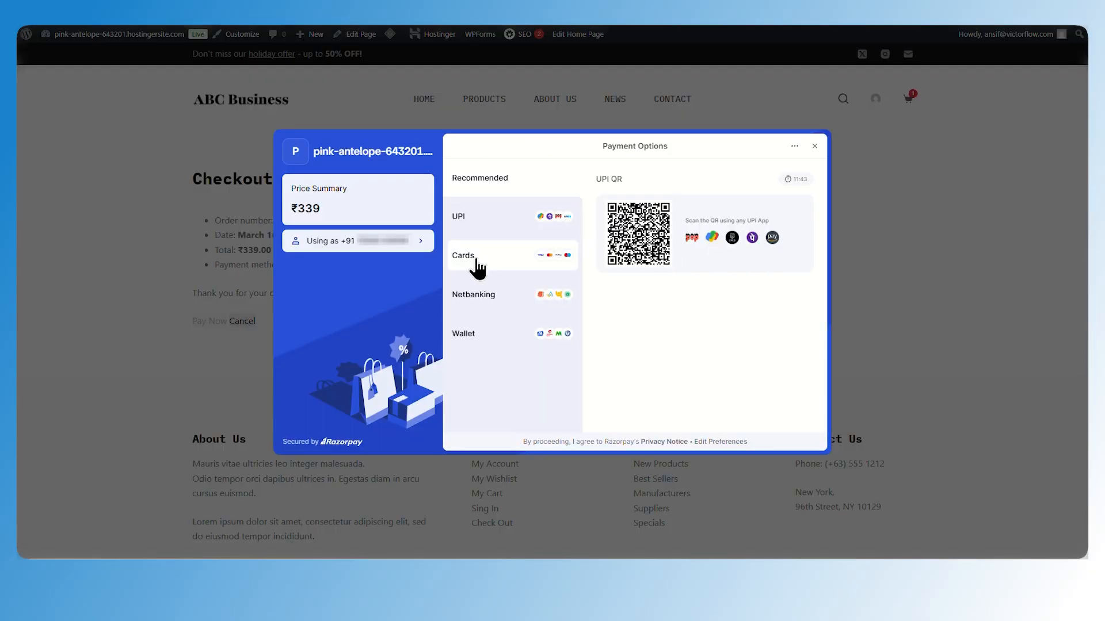
# Browse the UPI, Netbanking and Wallet options in the Razorpay payment window
pyautogui.click(498, 228)
pyautogui.click(500, 294)
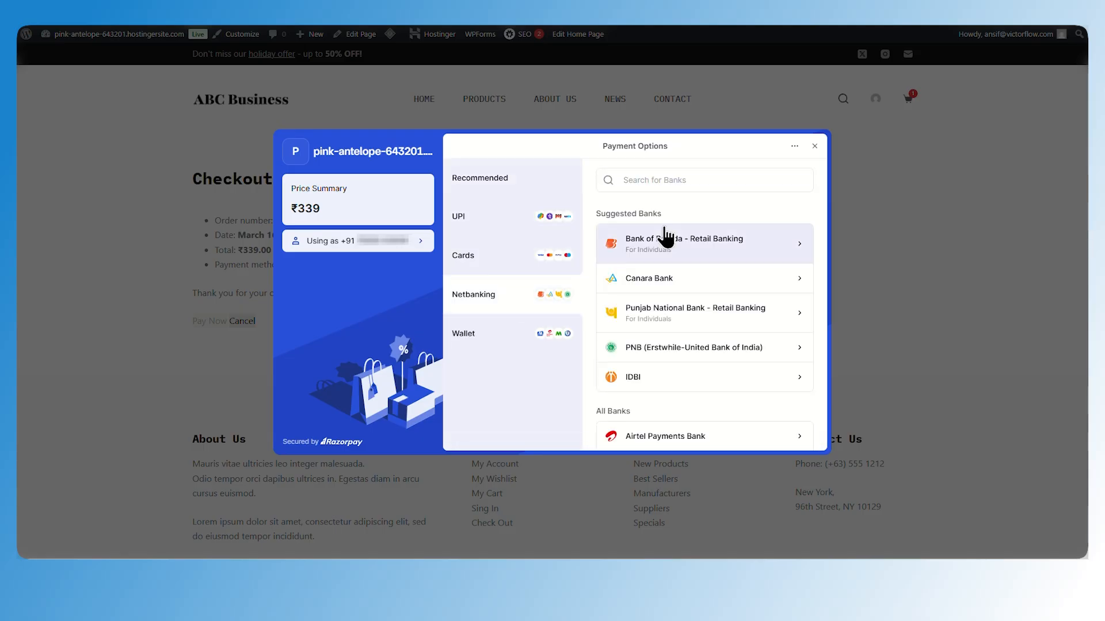
pyautogui.click(506, 334)
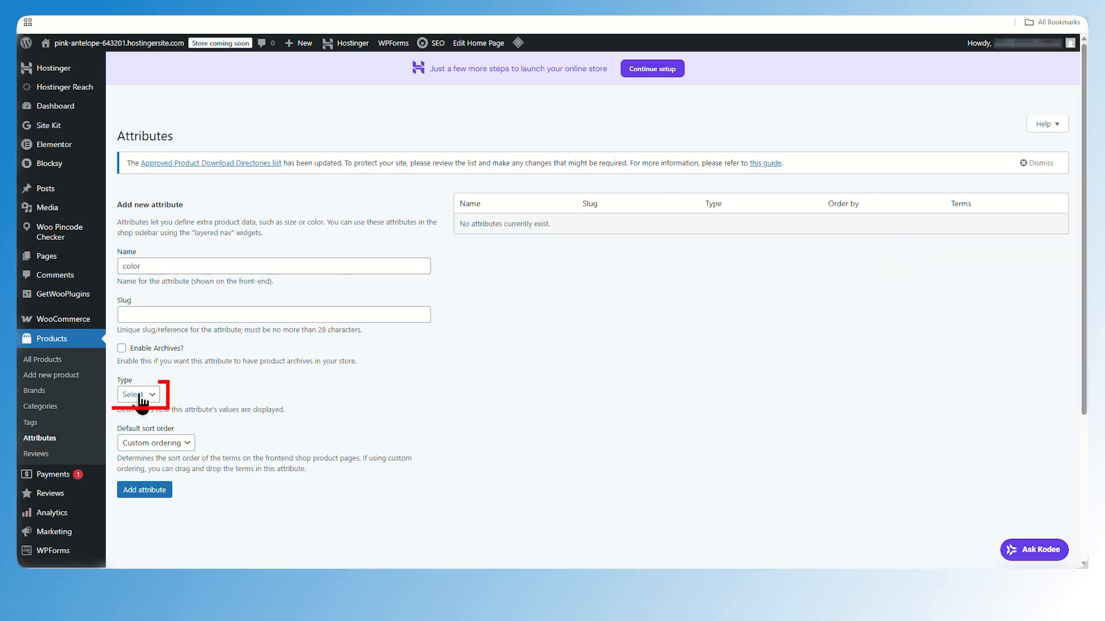
# Add a product attribute named color with type Image
pyautogui.click(138, 394)
pyautogui.click(147, 441)
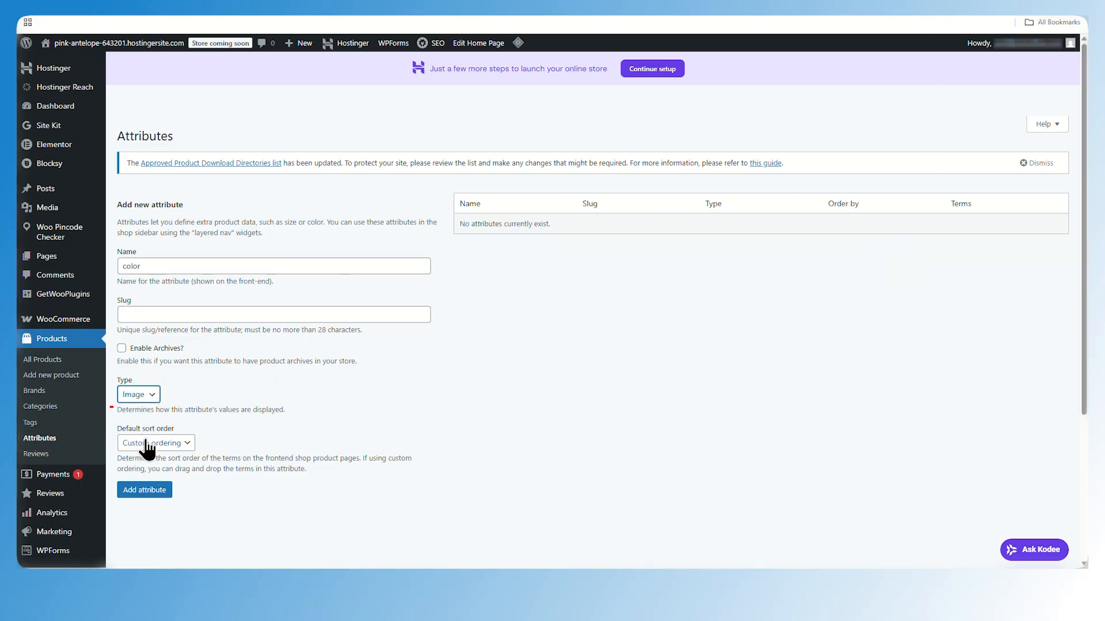
pyautogui.click(159, 495)
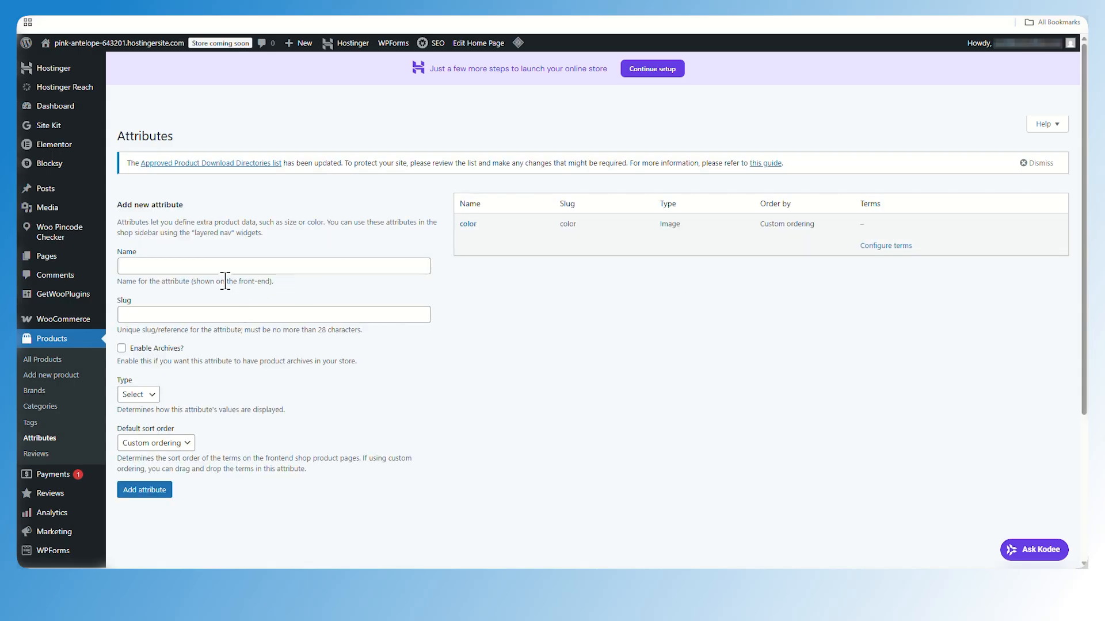
# Add a product attribute named Size with type Select
pyautogui.click(220, 265)
pyautogui.write('Size')
pyautogui.click(488, 339)
pyautogui.click(138, 394)
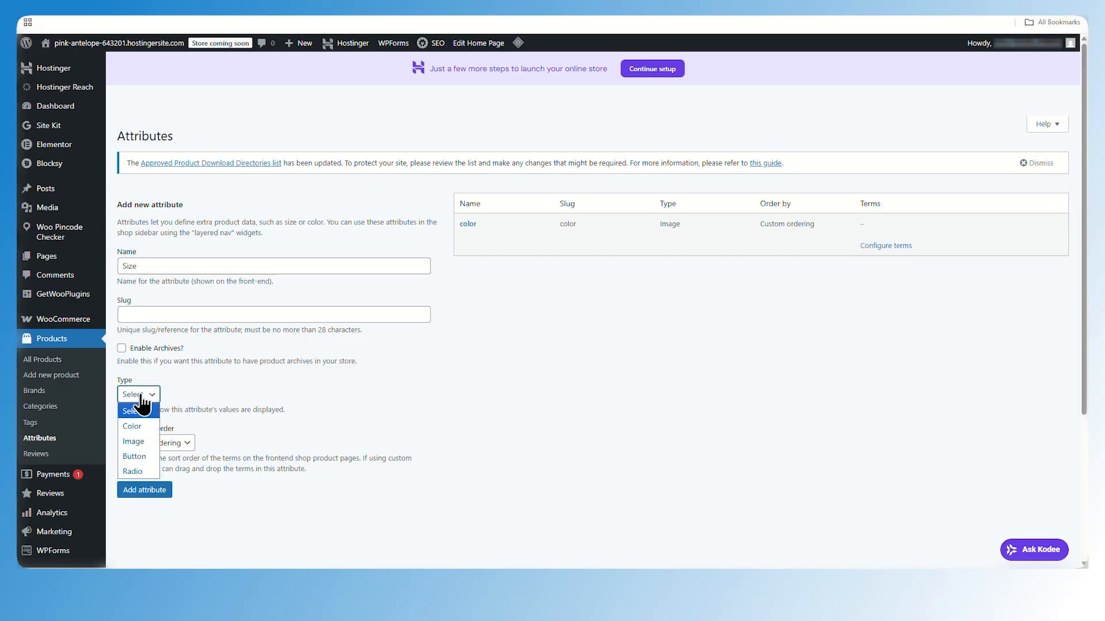
pyautogui.click(144, 489)
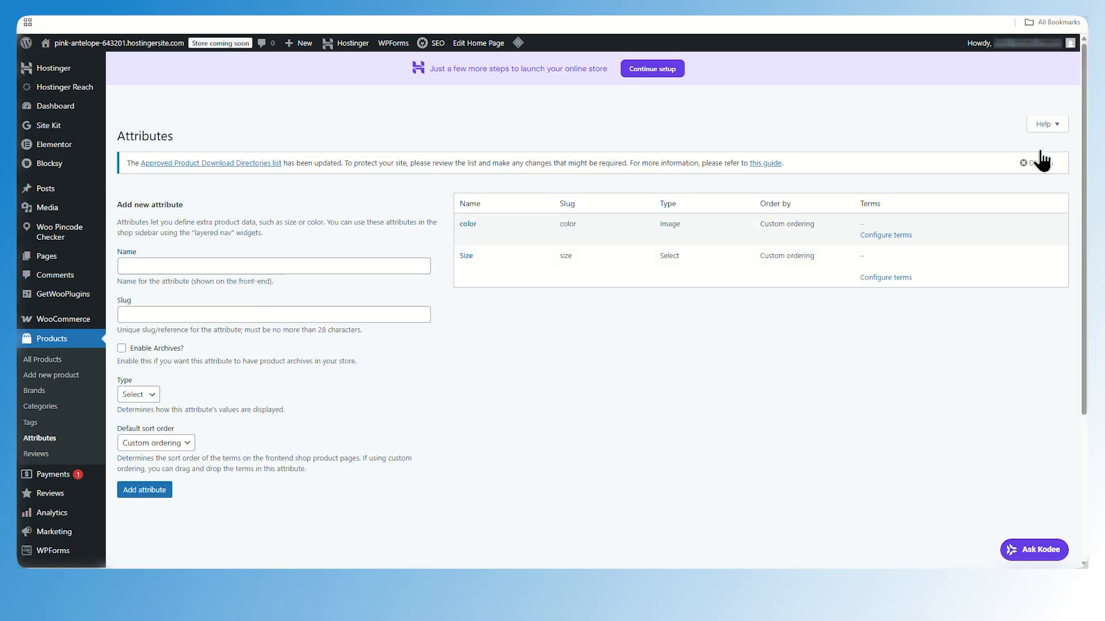
# Add a Dark Navy term with an image to the color attribute
pyautogui.click(886, 235)
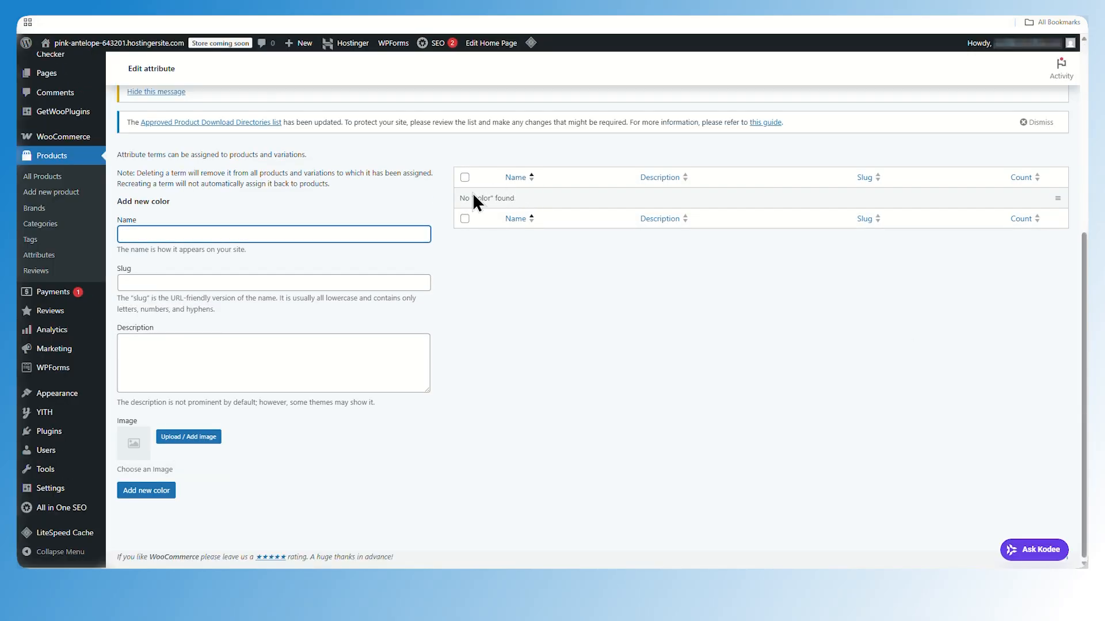
pyautogui.write('Navy Blue')
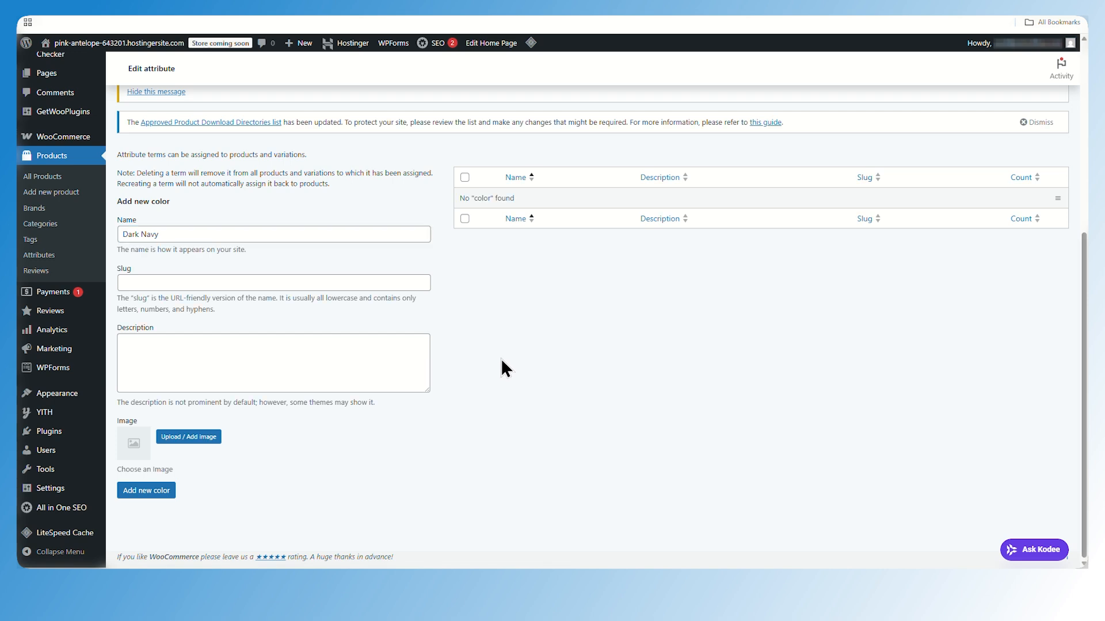
pyautogui.click(190, 439)
pyautogui.click(1024, 536)
pyautogui.click(140, 494)
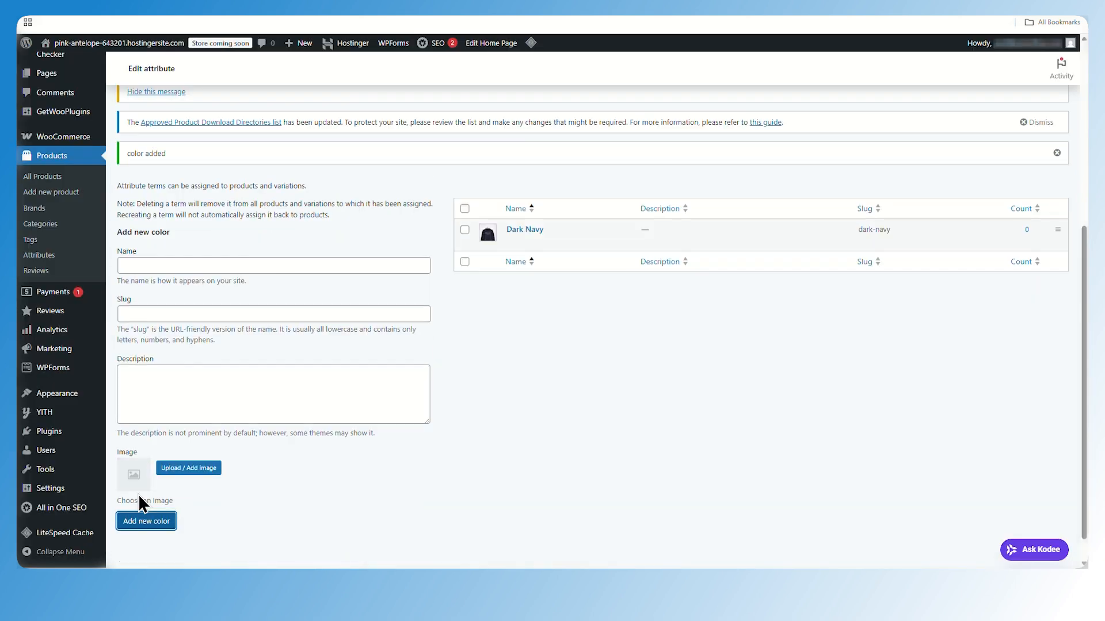
# Add a Deep maroon term with an image to the color attribute
pyautogui.scroll(1, 139, 497)
pyautogui.click(205, 265)
pyautogui.write('Deep maroon')
pyautogui.click(550, 381)
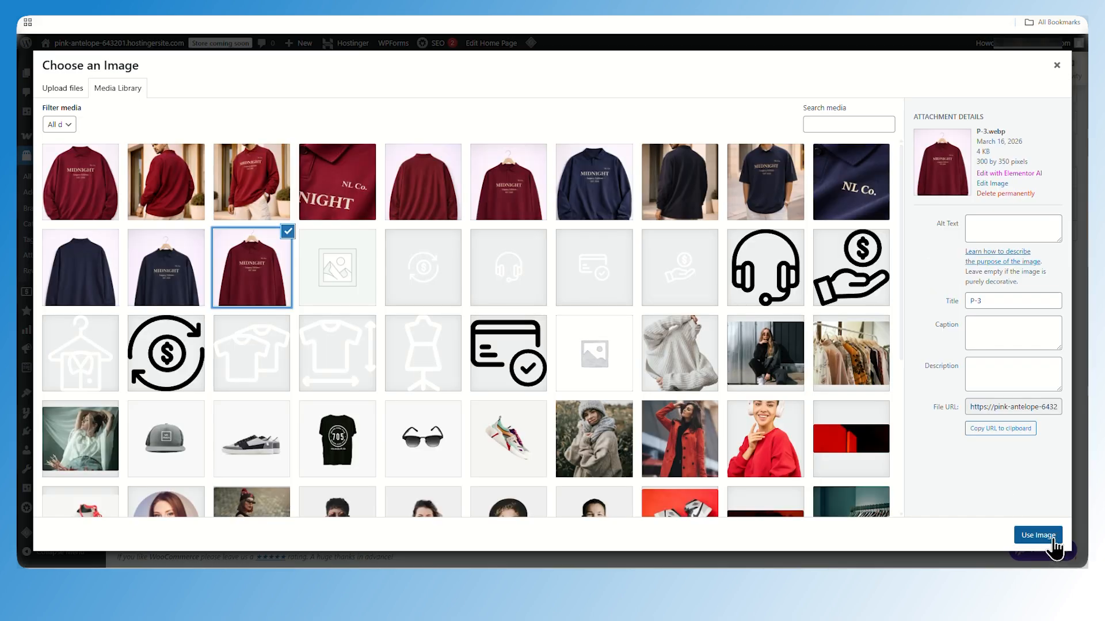
pyautogui.click(1053, 533)
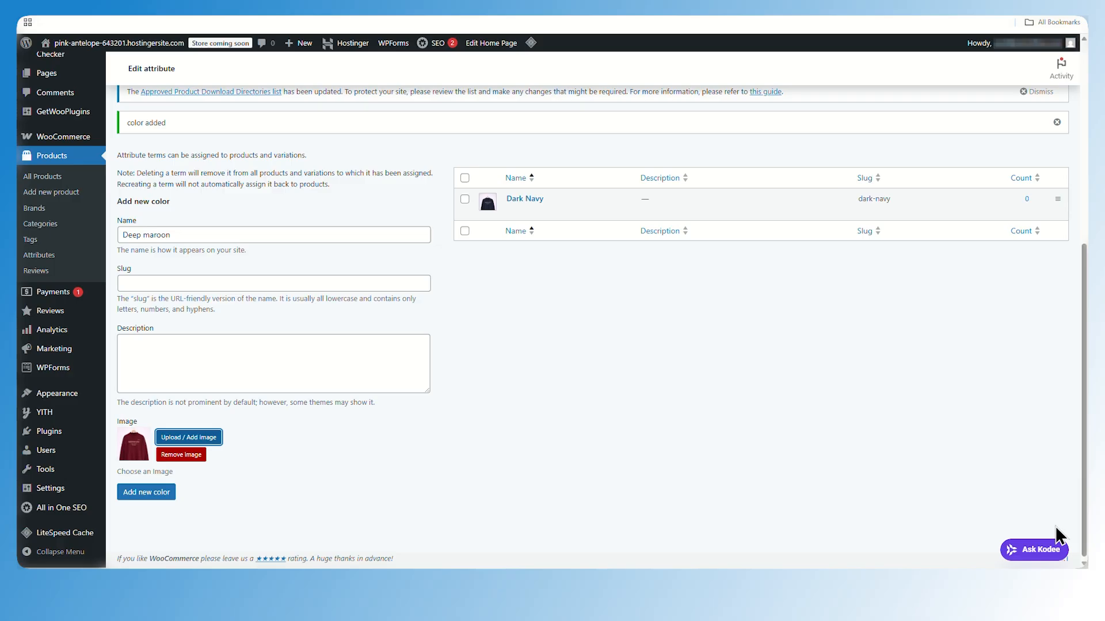
pyautogui.click(148, 494)
# Add the terms S, M, L and XL to the Size attribute
pyautogui.scroll(1, 658, 399)
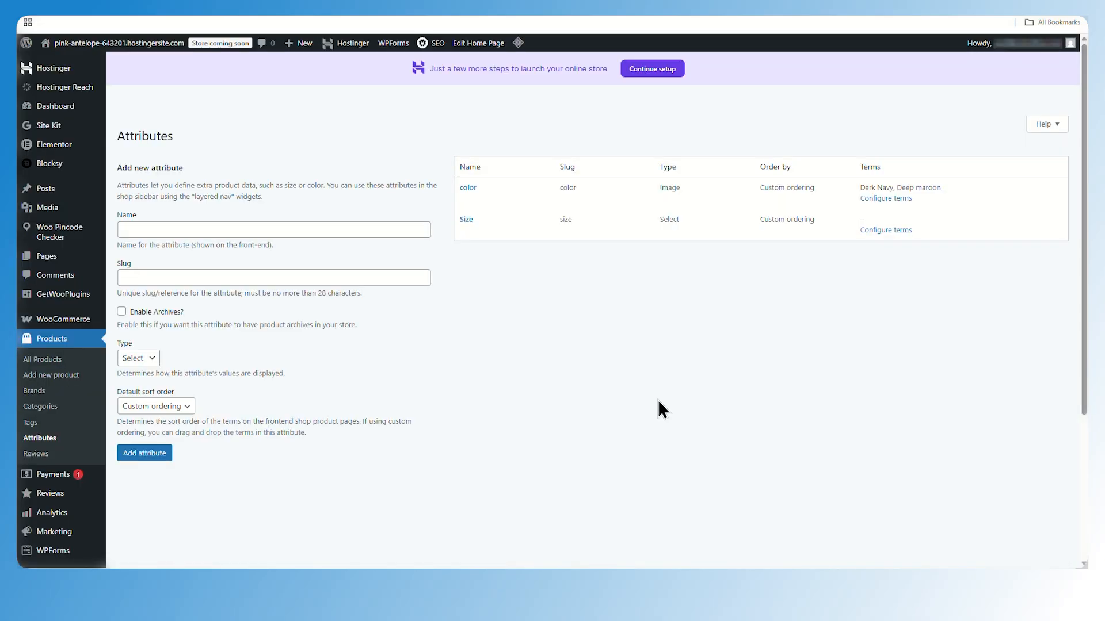
pyautogui.click(885, 267)
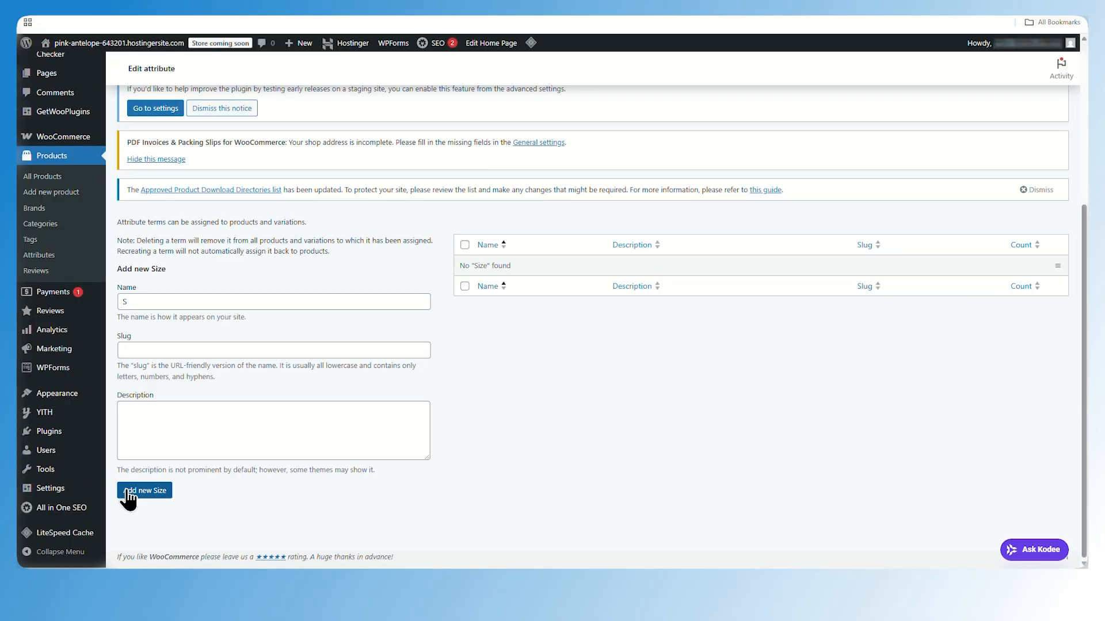
pyautogui.click(139, 496)
pyautogui.write('M')
pyautogui.click(166, 527)
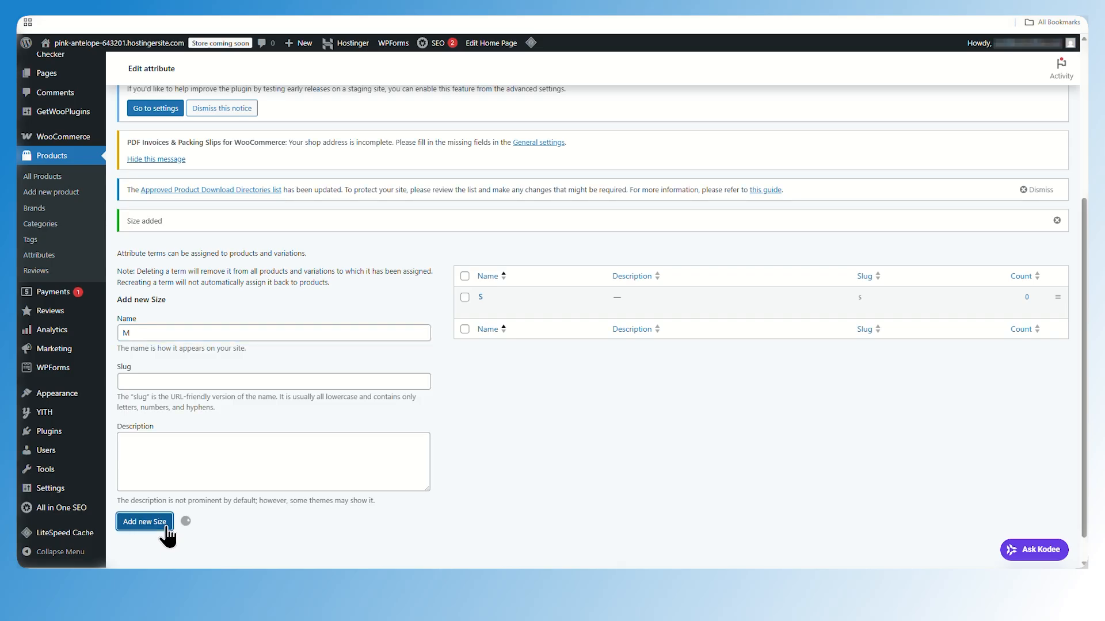
pyautogui.write('L')
pyautogui.click(167, 524)
pyautogui.write('XL')
pyautogui.click(142, 524)
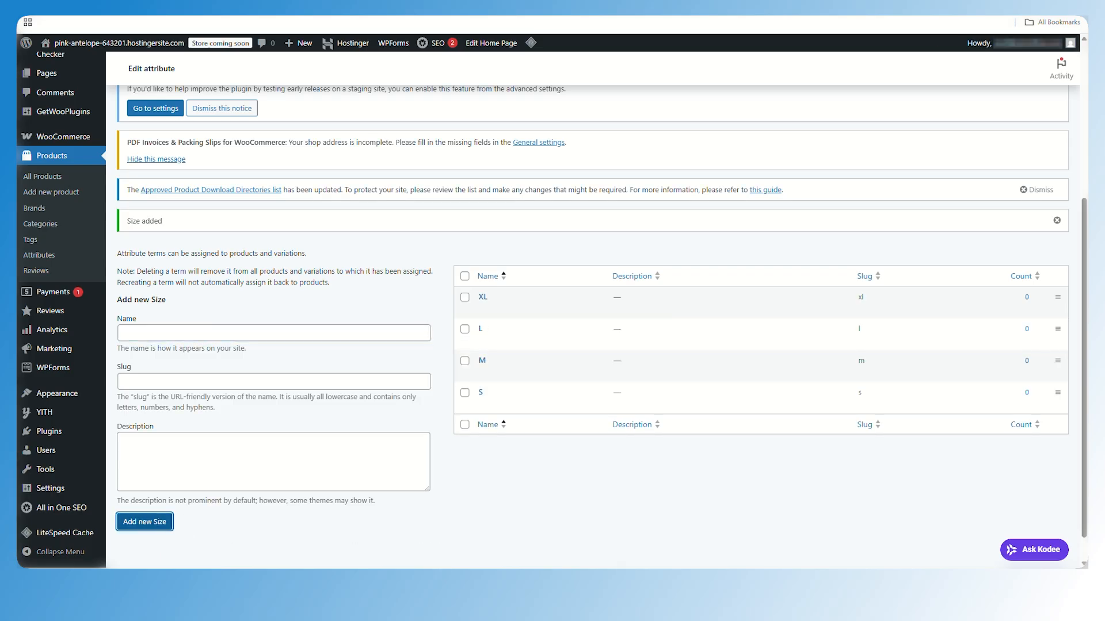
# Start a new product and paste the title Midnight Legacy Oversized Polo
pyautogui.click(39, 254)
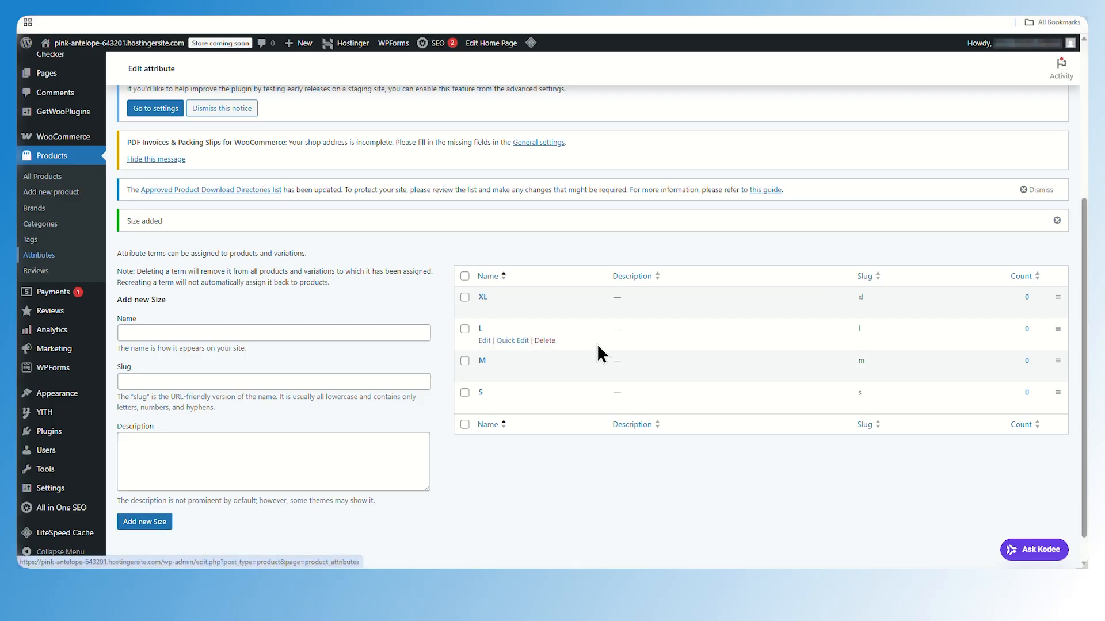
pyautogui.rightClick(61, 375)
pyautogui.click(99, 387)
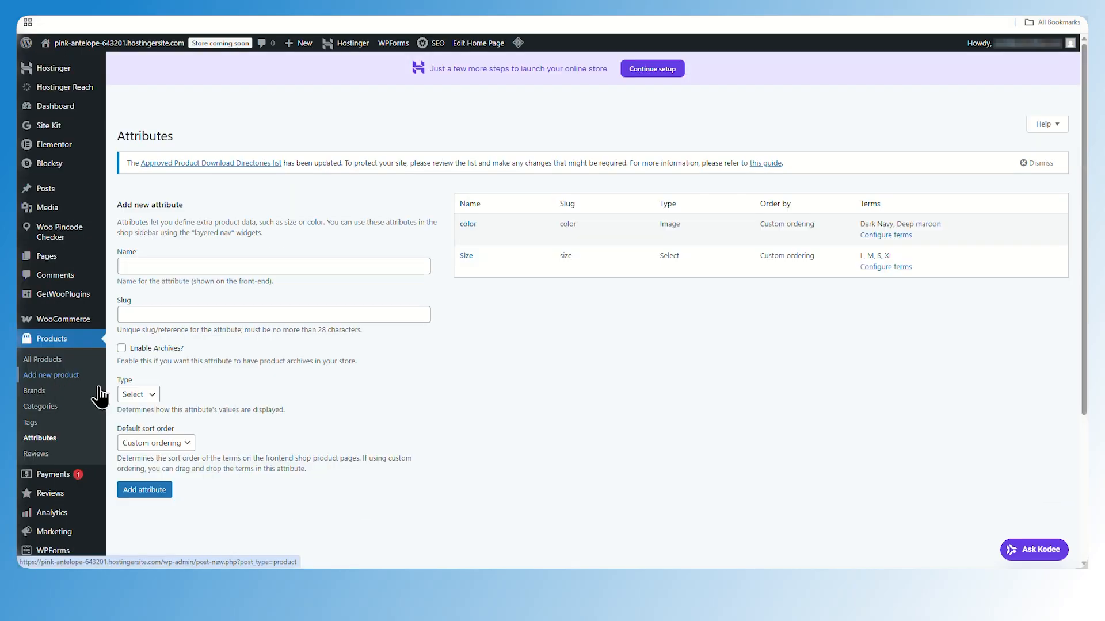
pyautogui.click(327, 199)
pyautogui.write('Midnight Legacy Oversized Polo')
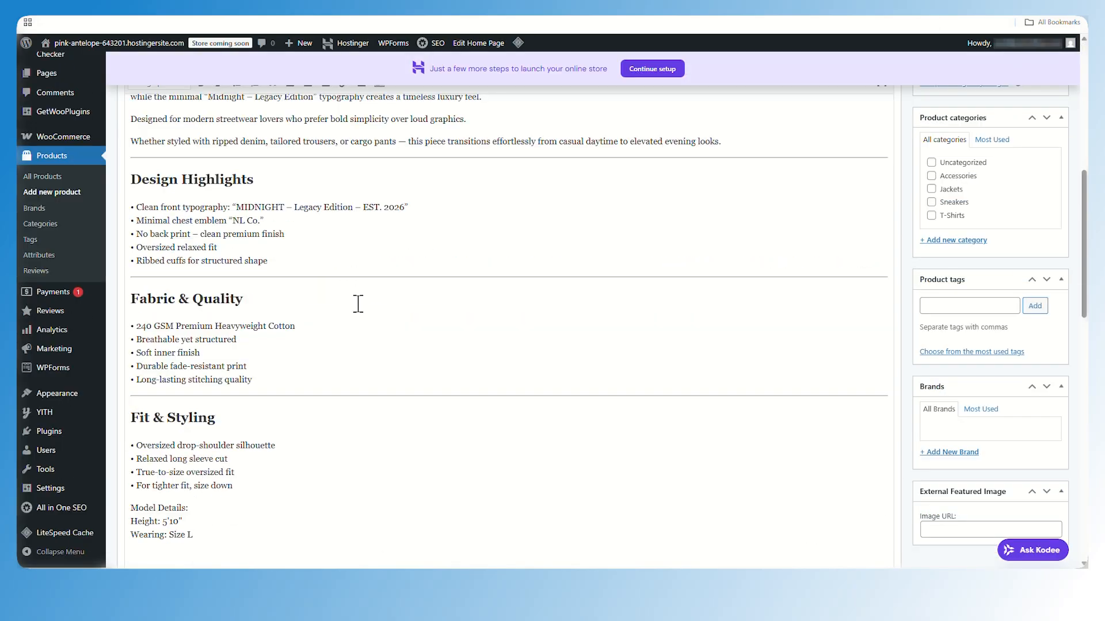
# Add all color values and the Size attribute with all its values to the variable product, then save attributes
pyautogui.scroll(-5, 358, 303)
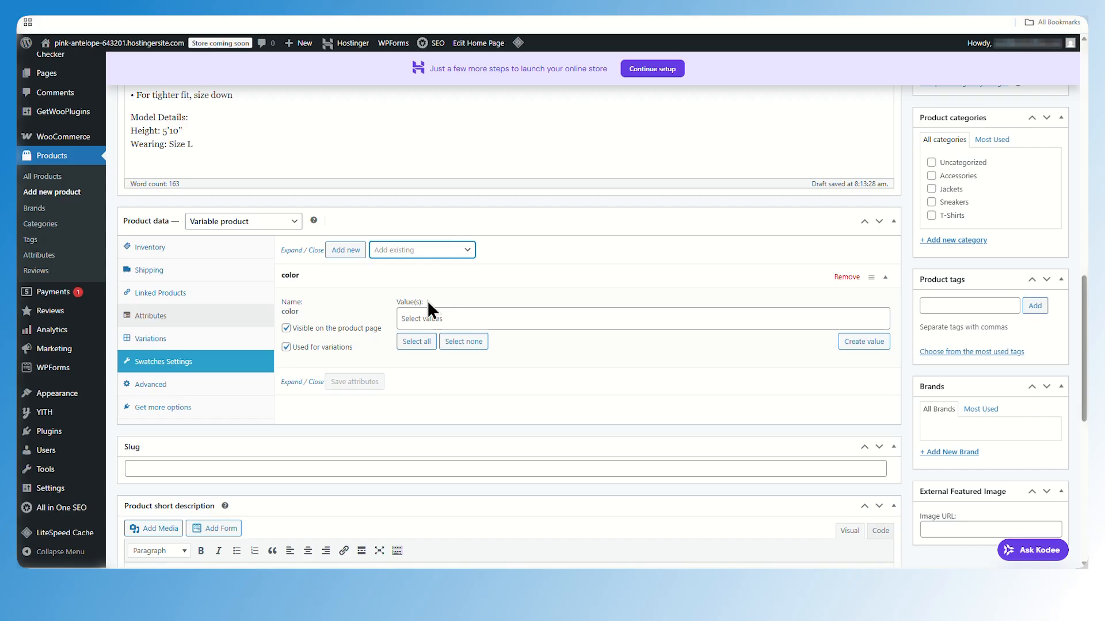
pyautogui.click(416, 342)
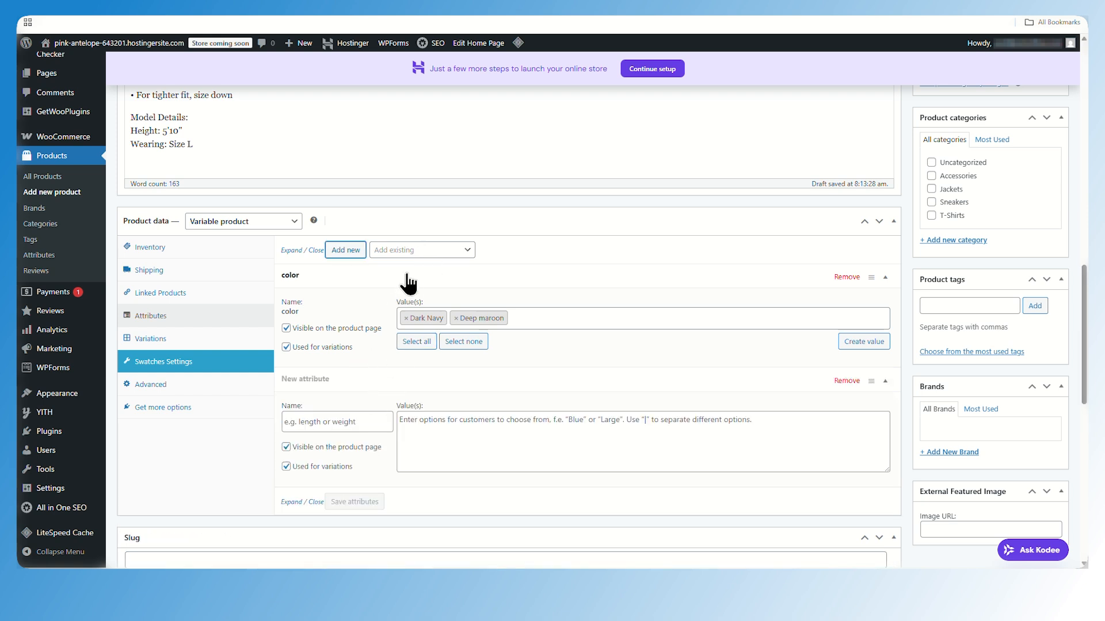
pyautogui.click(411, 250)
pyautogui.click(434, 310)
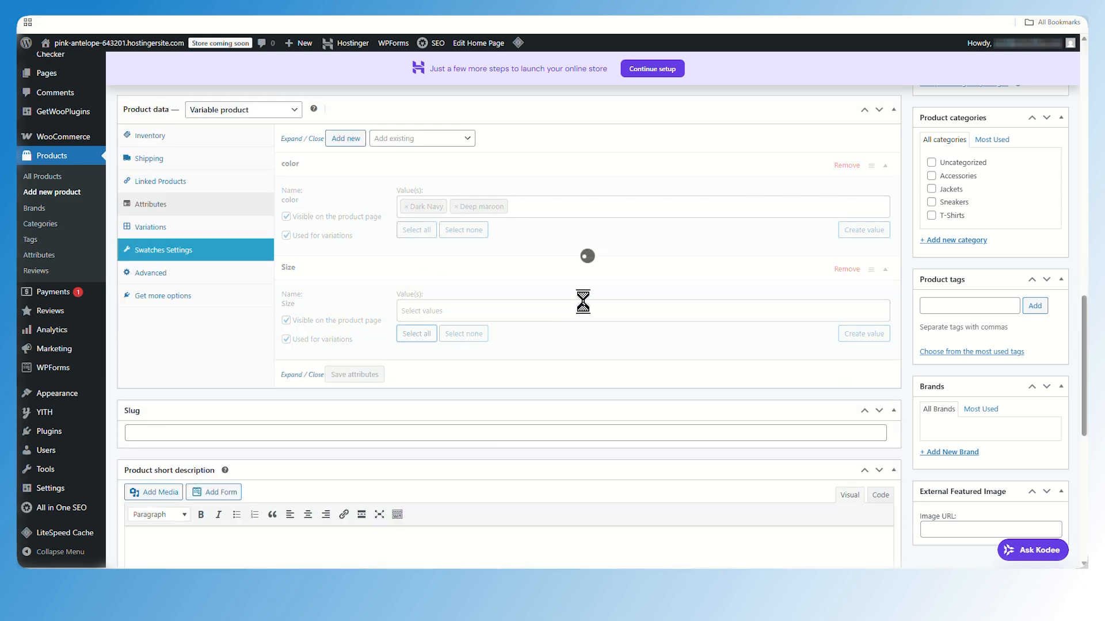
pyautogui.click(417, 335)
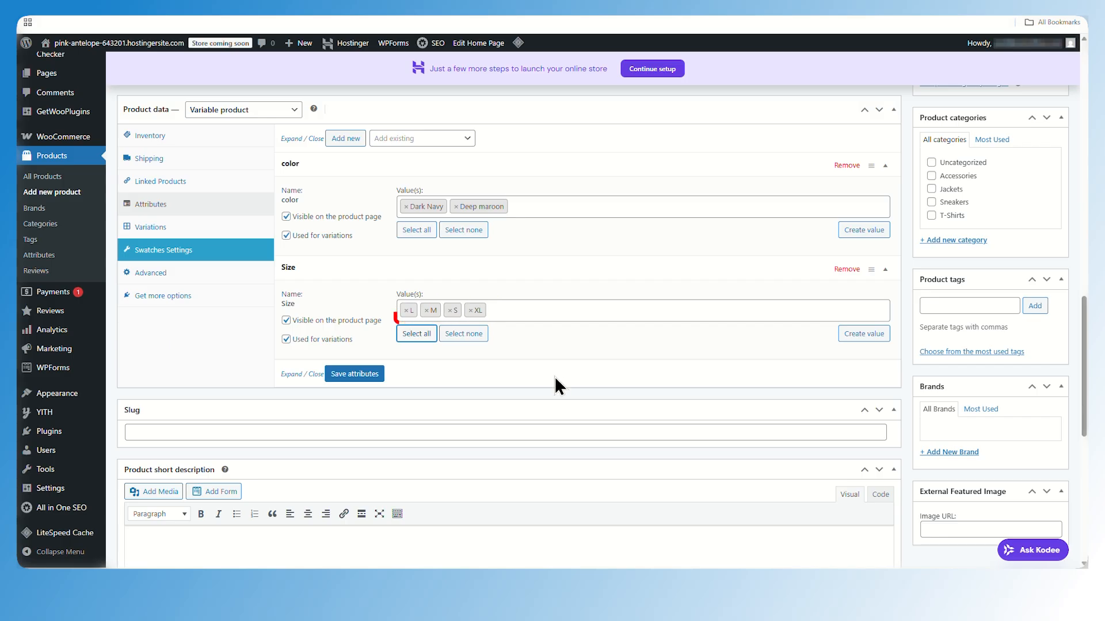
pyautogui.click(354, 374)
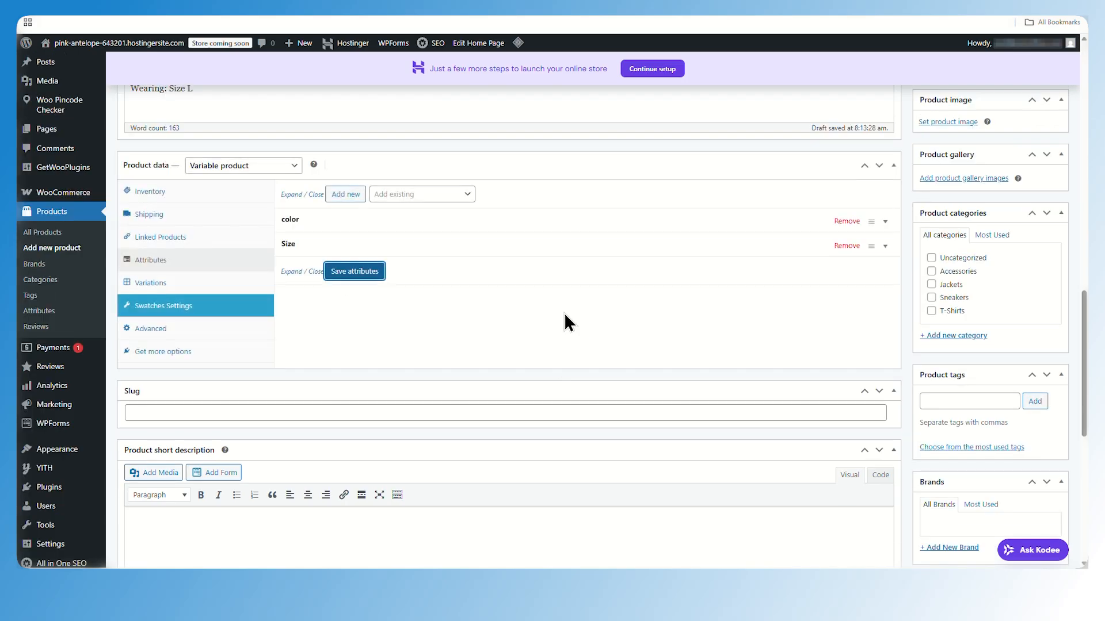
# Generate variations from all the product's attributes
pyautogui.click(151, 282)
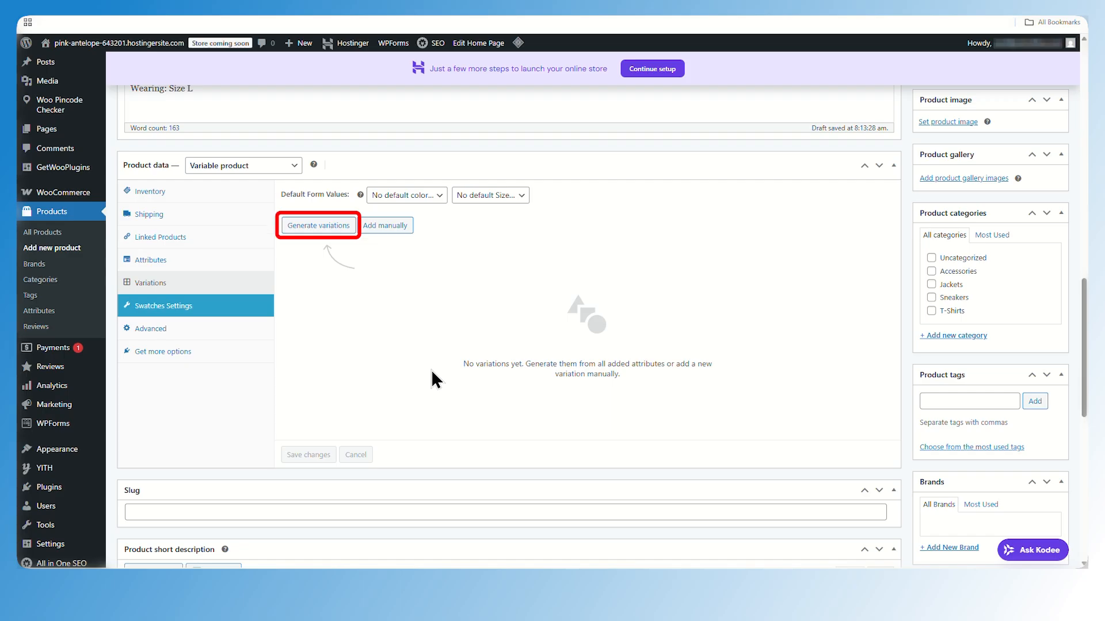
pyautogui.click(318, 227)
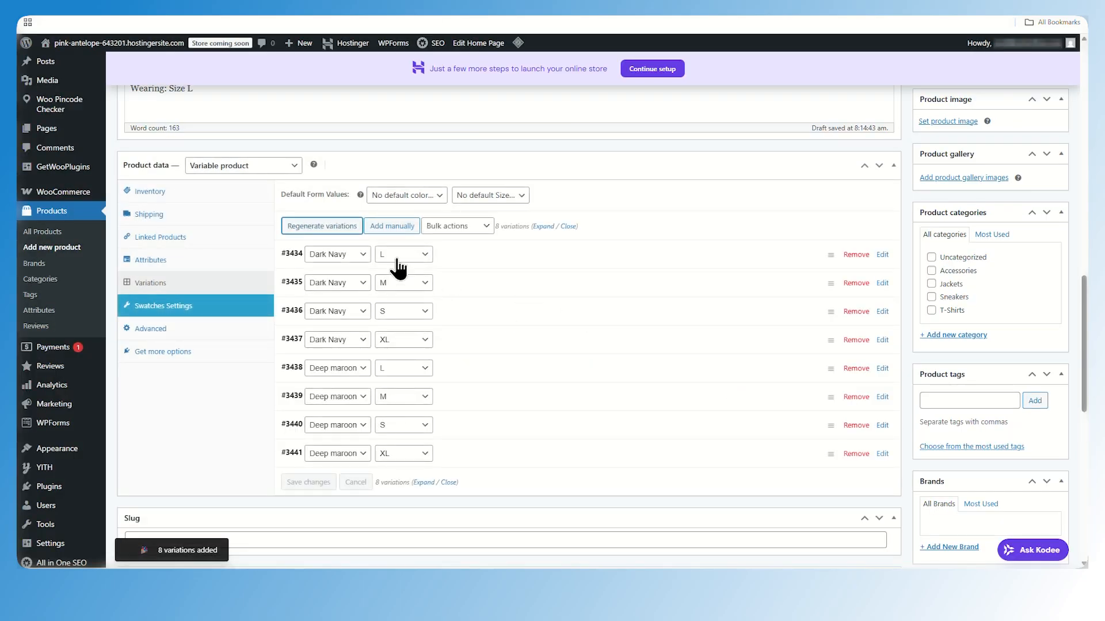
# Open the Dark Navy / L variation and set its variation image to the navy polo photo
pyautogui.click(492, 255)
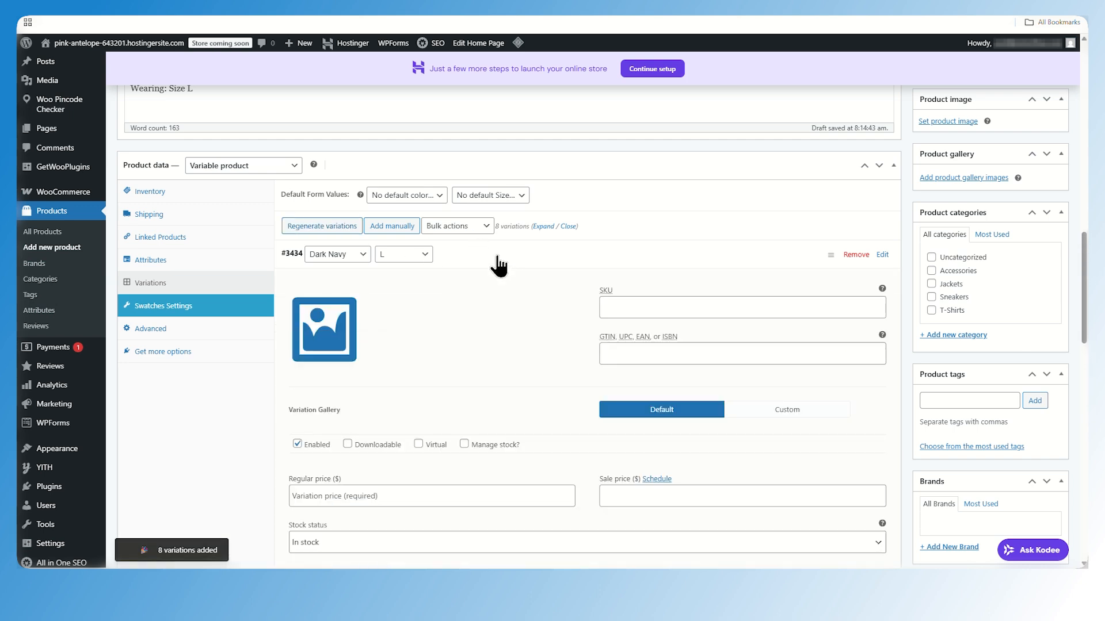
pyautogui.scroll(-1, 494, 264)
pyautogui.click(334, 281)
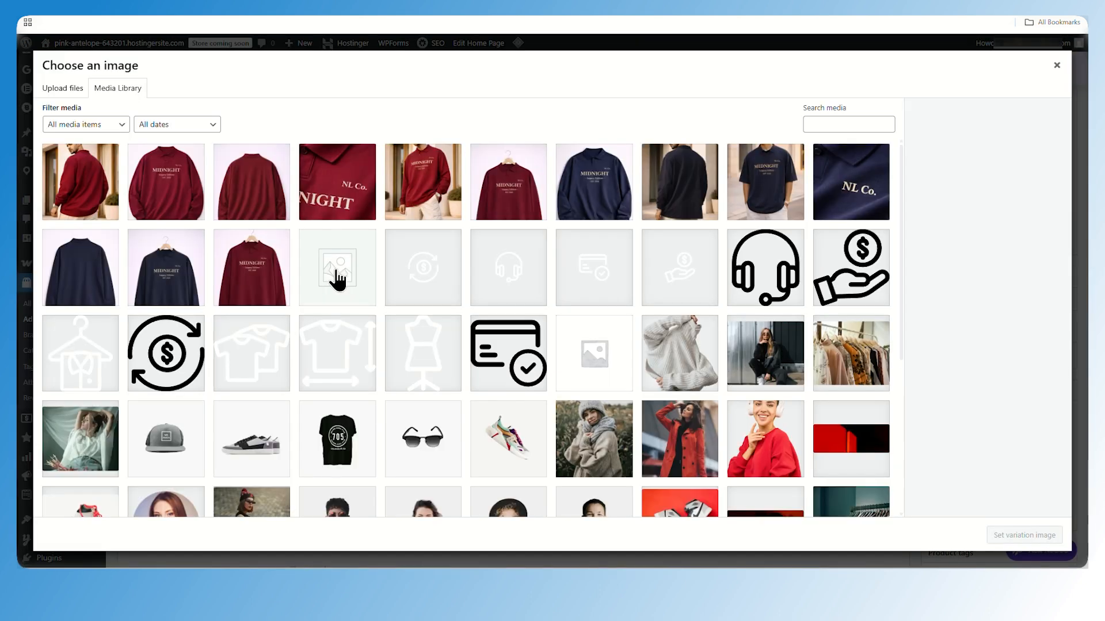
pyautogui.click(592, 178)
pyautogui.click(1036, 535)
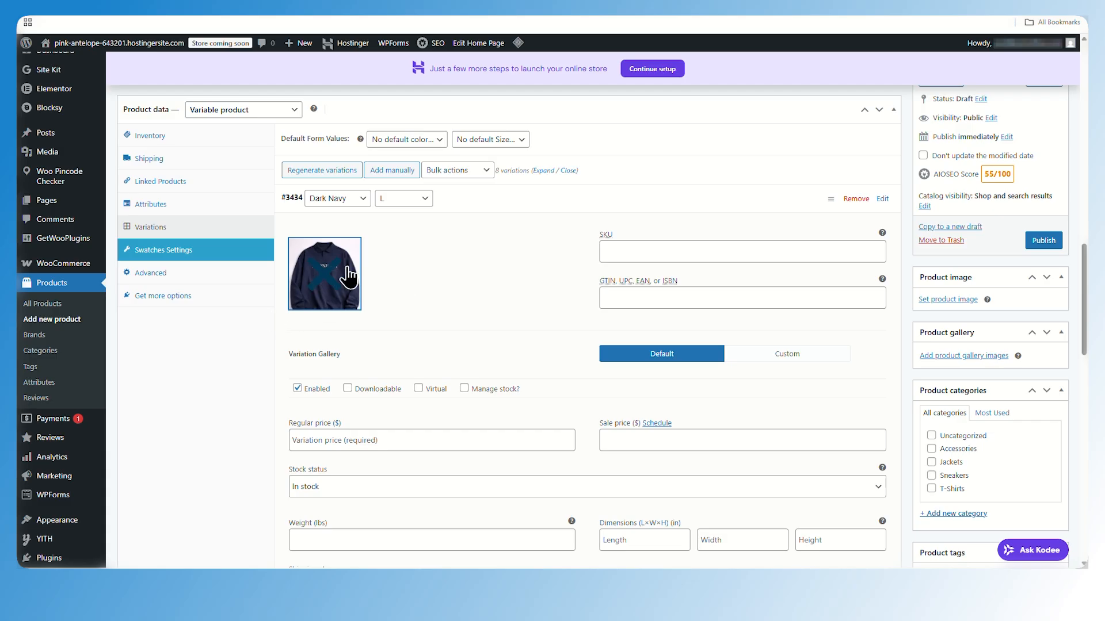
# Set the variation's regular price to 299 and its sale price to 249
pyautogui.scroll(-2, 449, 299)
pyautogui.click(519, 329)
pyautogui.write('299')
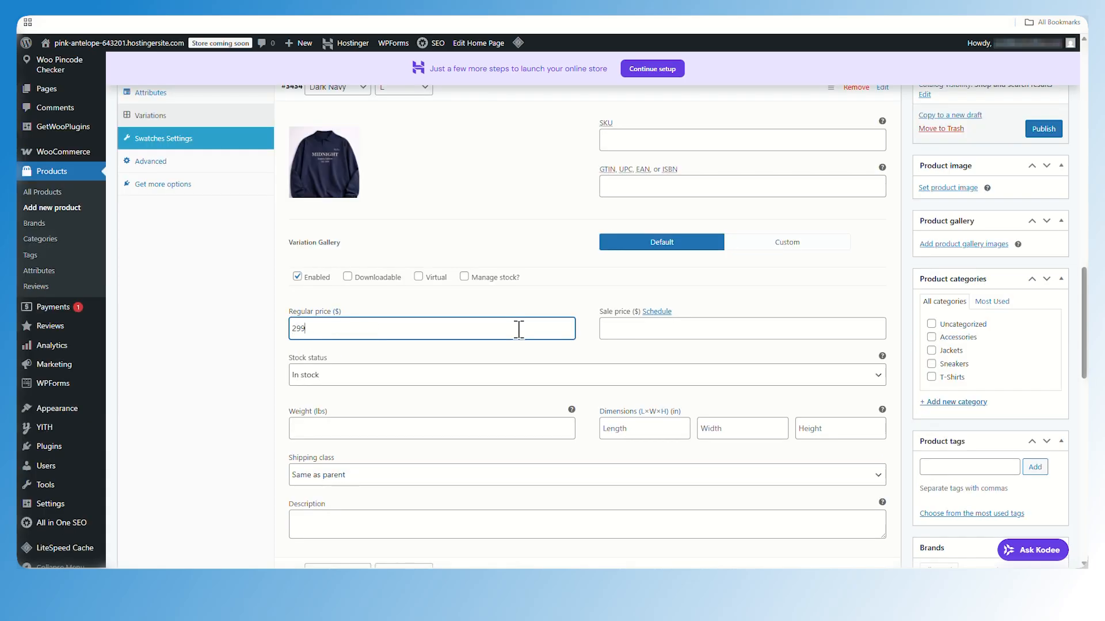
pyautogui.click(662, 328)
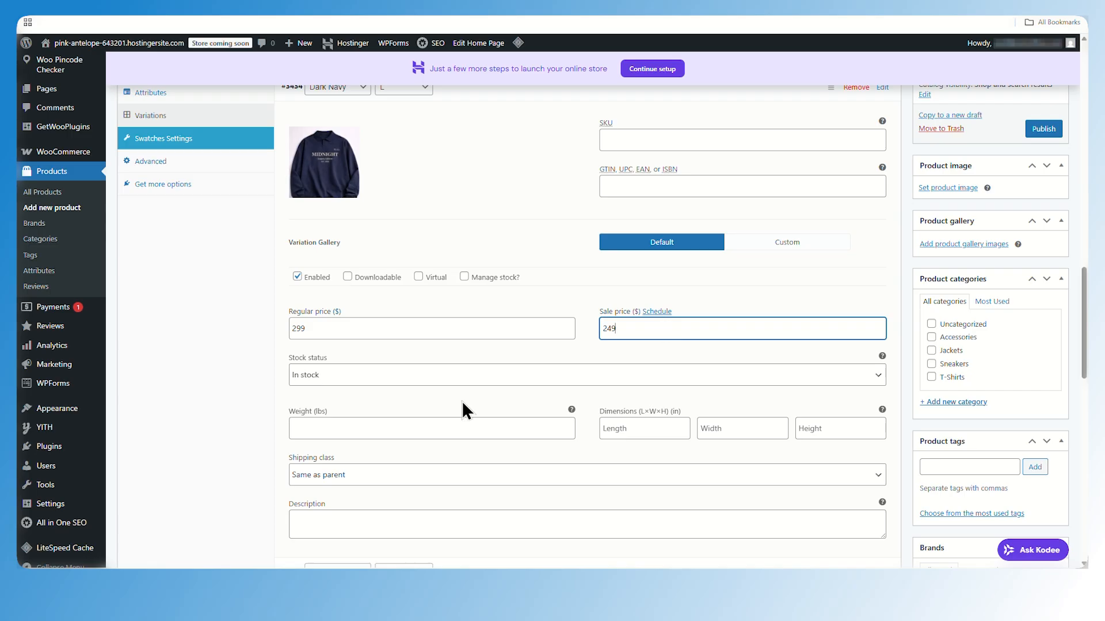
# Keep the variation's stock status In stock and give it weight 0.35 and dimensions 20 × 25 × 4
pyautogui.click(446, 371)
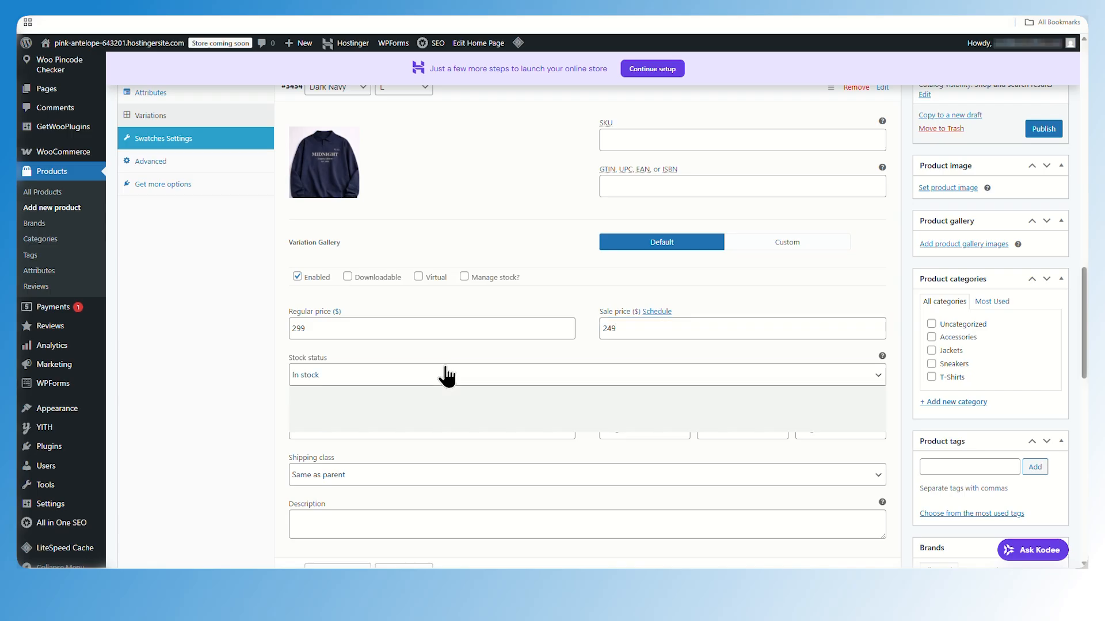
pyautogui.click(545, 302)
pyautogui.scroll(-2, 619, 316)
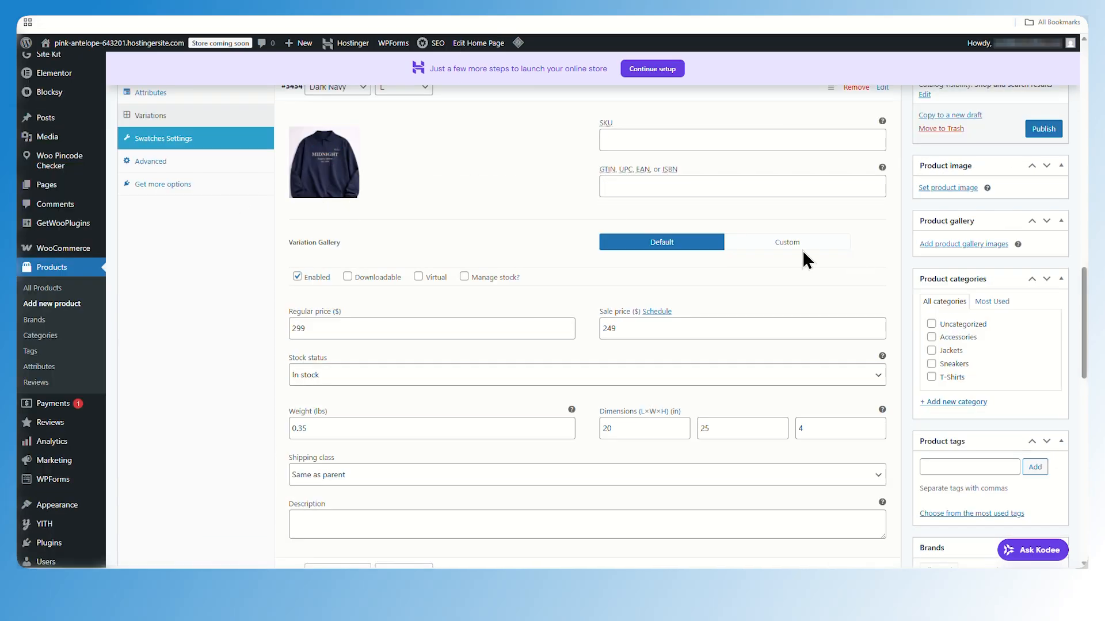
# Switch the variation gallery to Custom and add five navy polo images to it
pyautogui.click(773, 252)
pyautogui.click(612, 294)
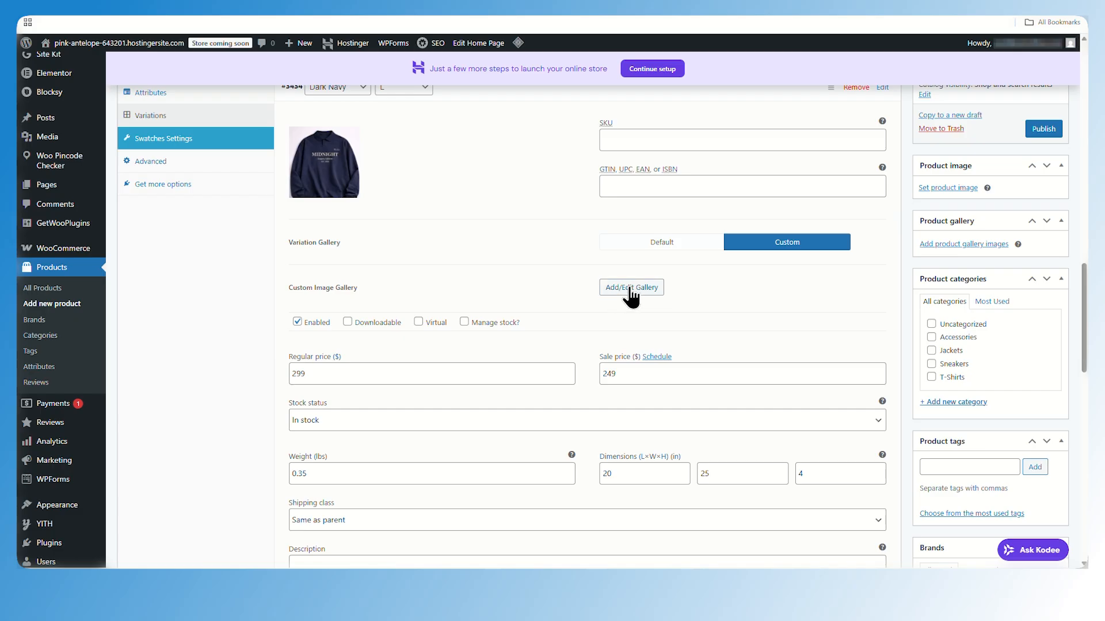
pyautogui.click(287, 286)
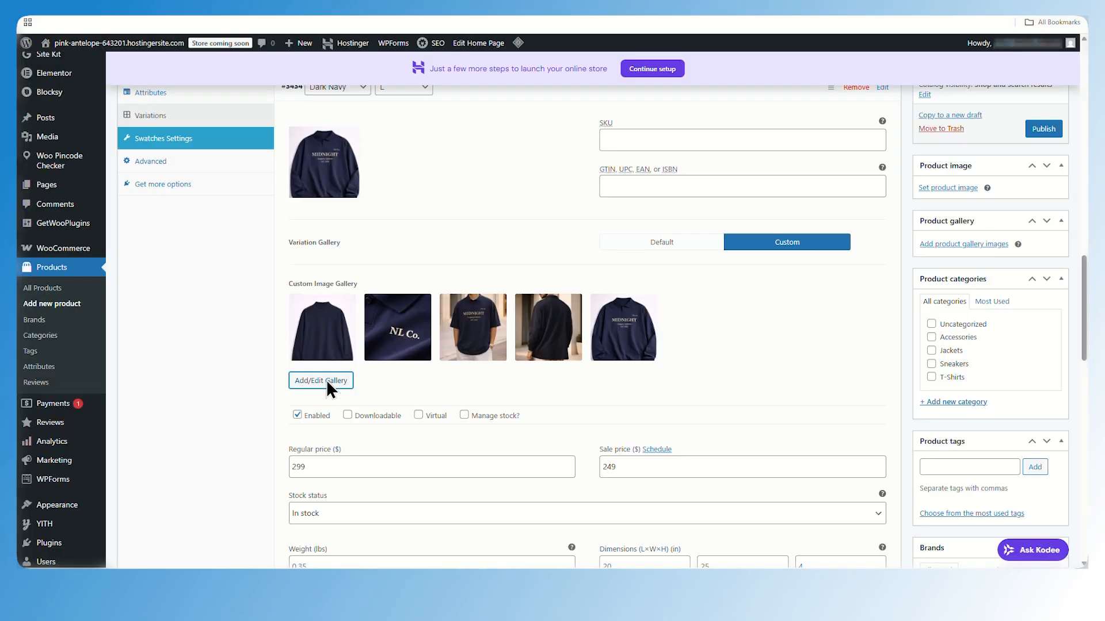
# Paste the prepared text into the product short description
pyautogui.scroll(-8, 725, 340)
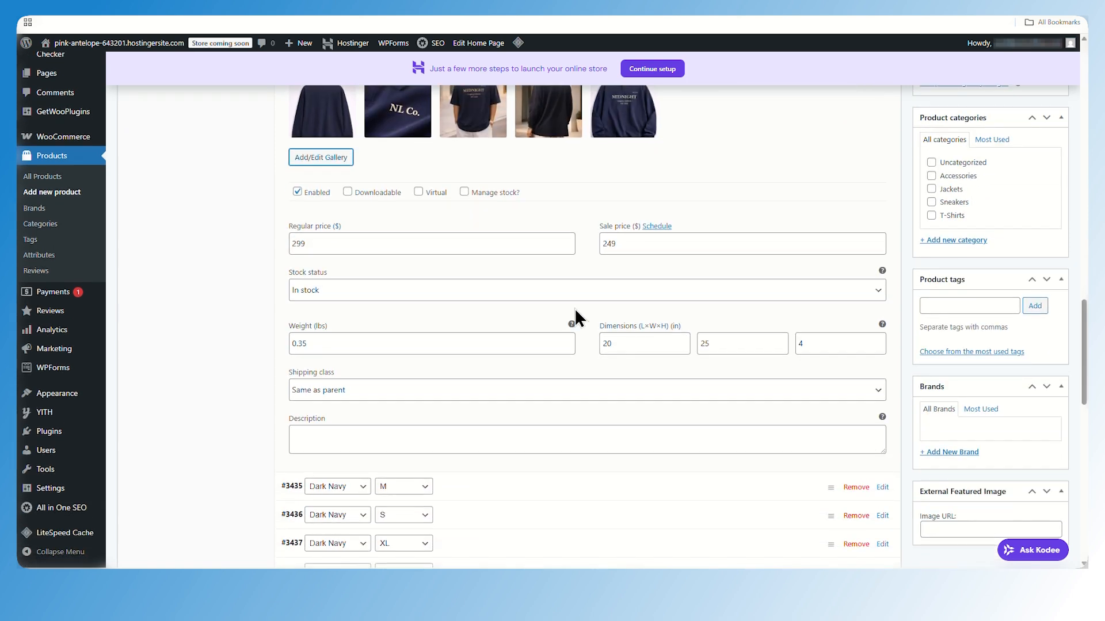
pyautogui.scroll(10, 663, 313)
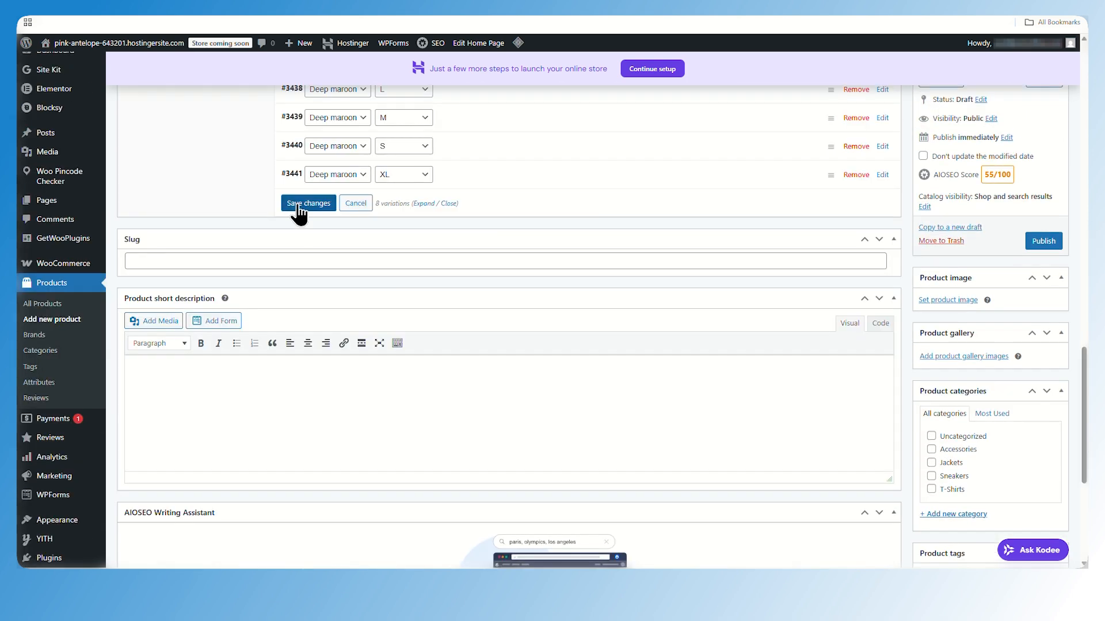
pyautogui.scroll(-3, 271, 207)
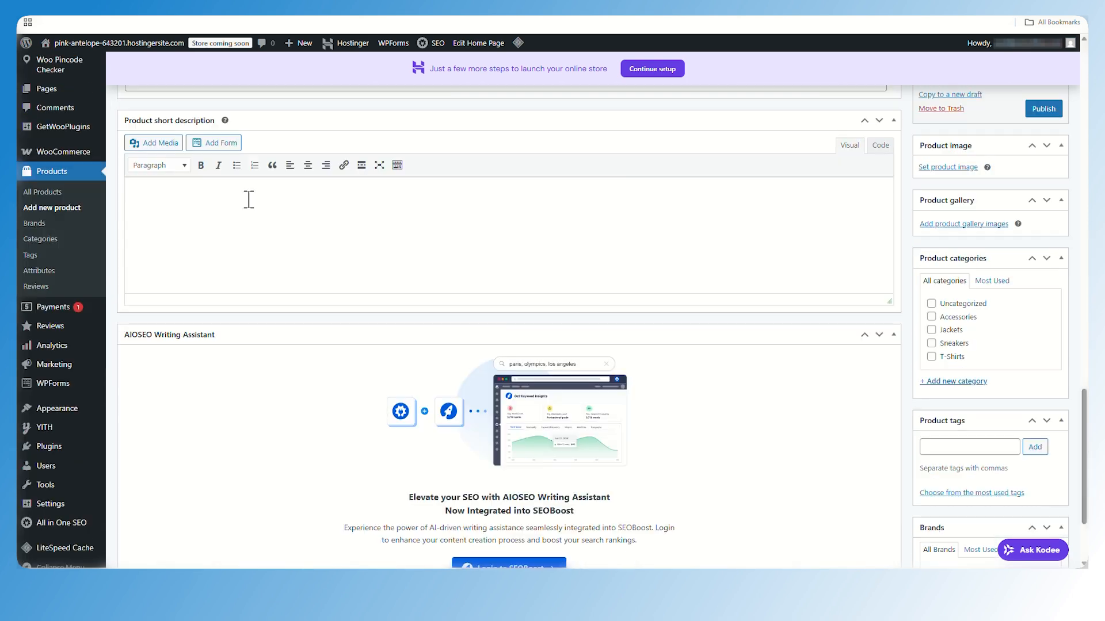
pyautogui.click(407, 249)
pyautogui.hotkey('ctrl', 'v')
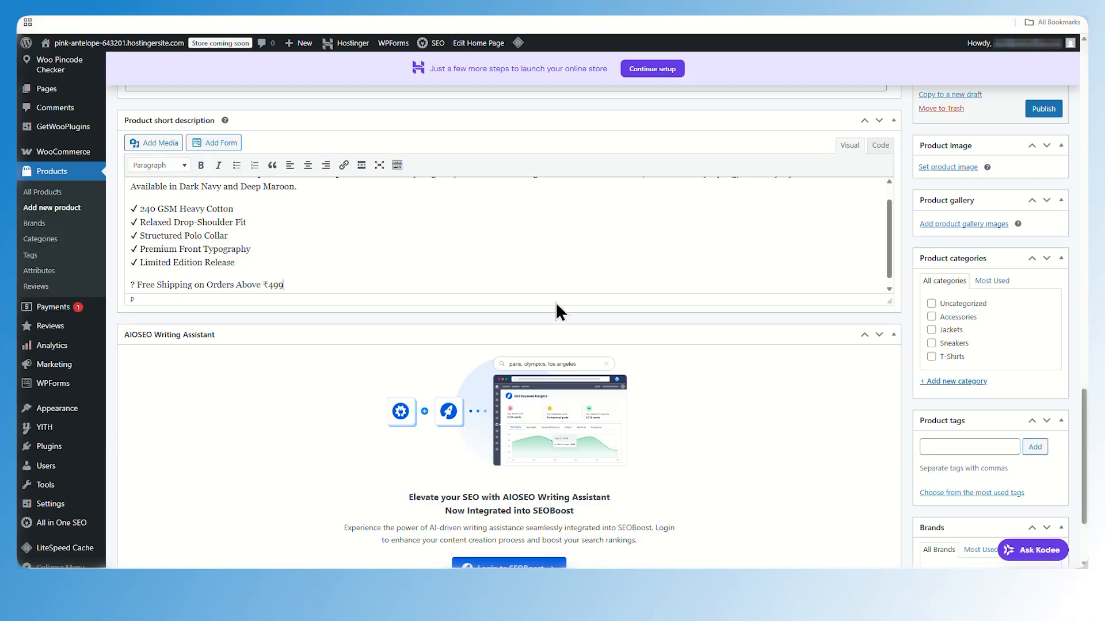
# Set the product image to the navy polo photo P-3-DB-6
pyautogui.scroll(2, 650, 302)
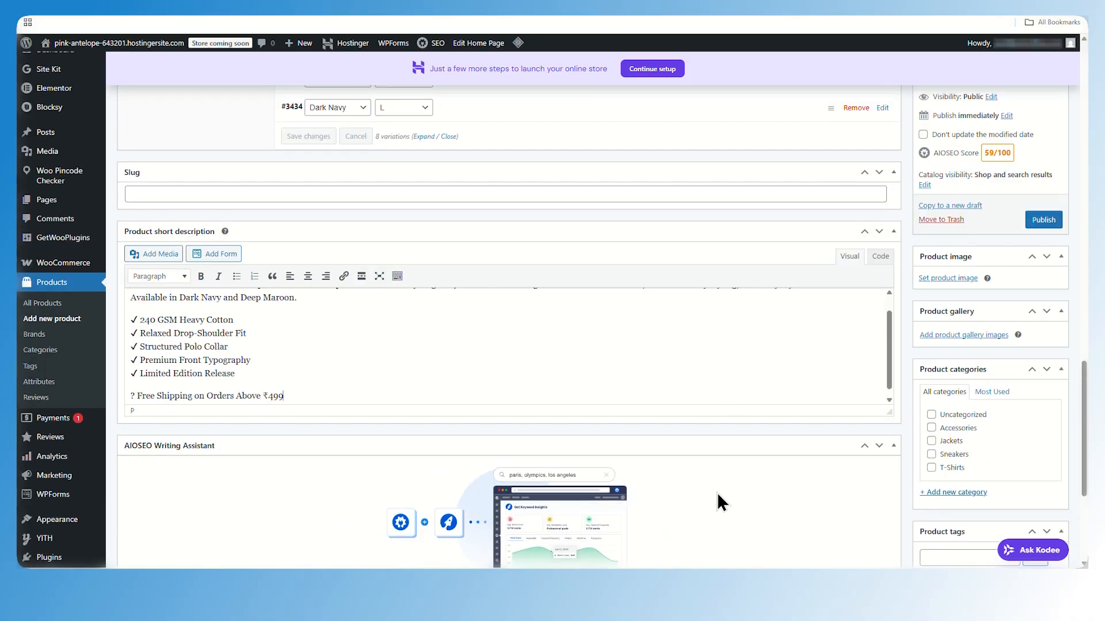
pyautogui.scroll(2, 717, 492)
pyautogui.click(936, 320)
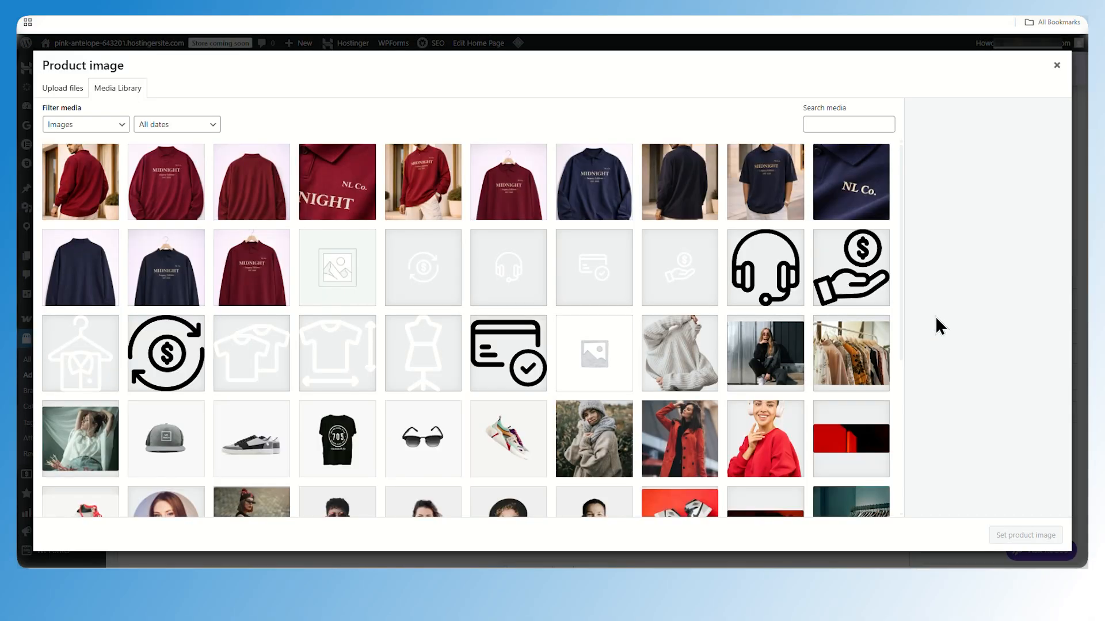
pyautogui.click(184, 201)
pyautogui.click(601, 214)
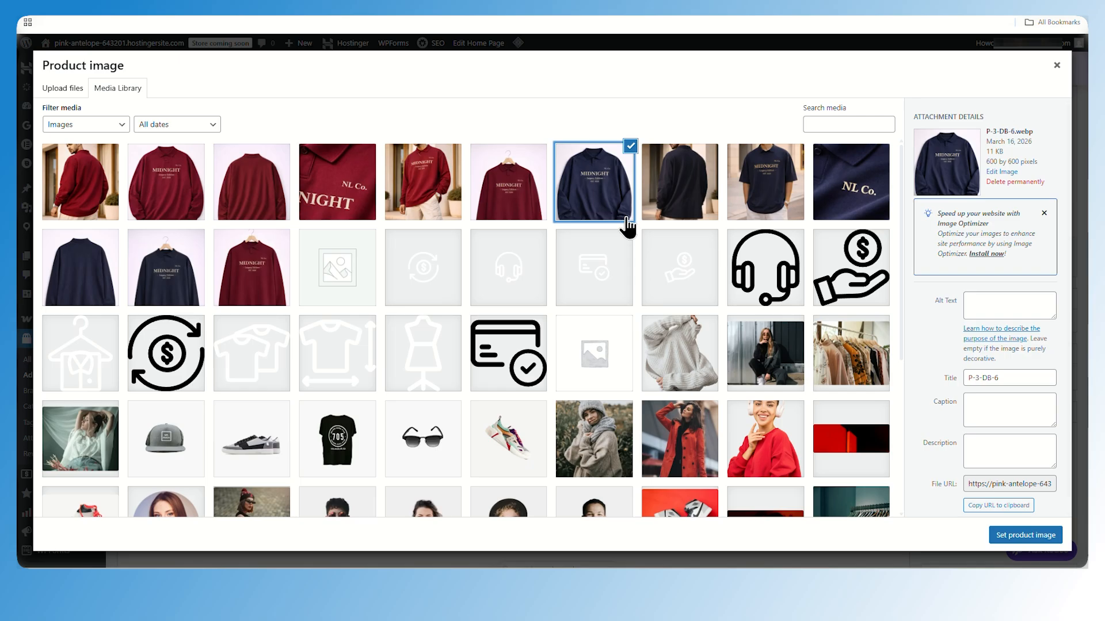
pyautogui.click(1013, 535)
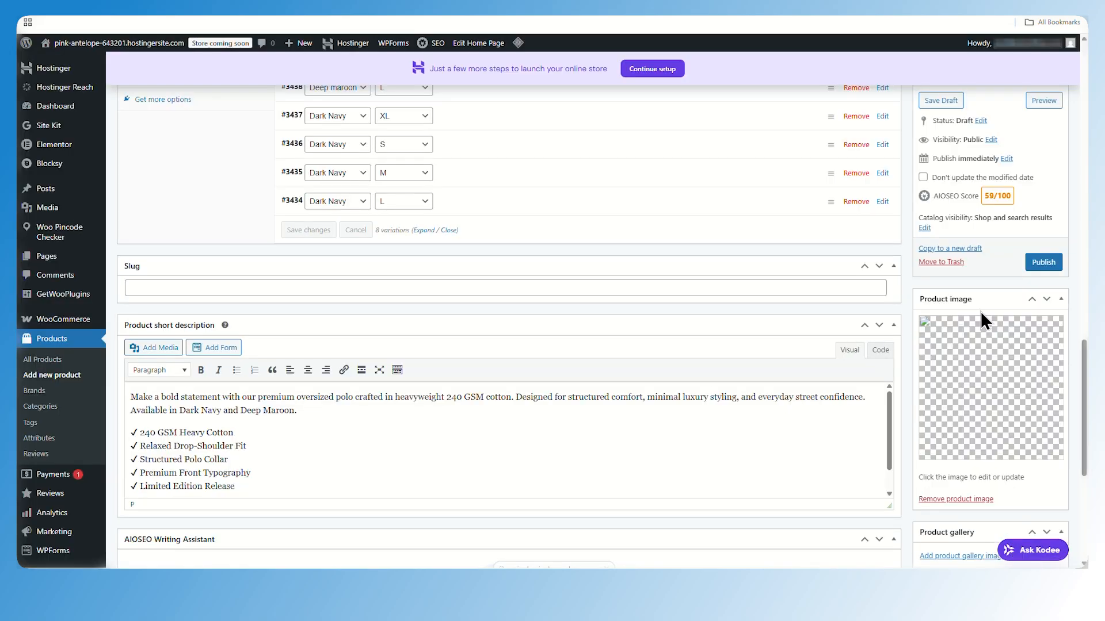
# Assign the product to T-Shirts and create and assign a new category named New Arrivals
pyautogui.scroll(-3, 979, 317)
pyautogui.scroll(3, 966, 357)
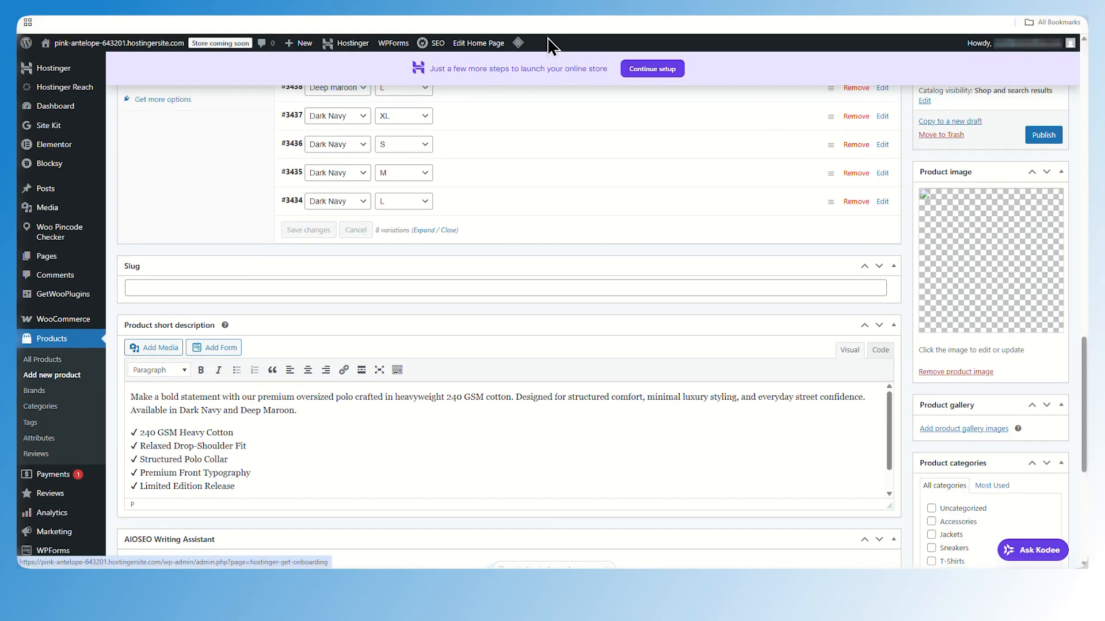
pyautogui.scroll(-6, 660, 99)
pyautogui.scroll(1, 916, 240)
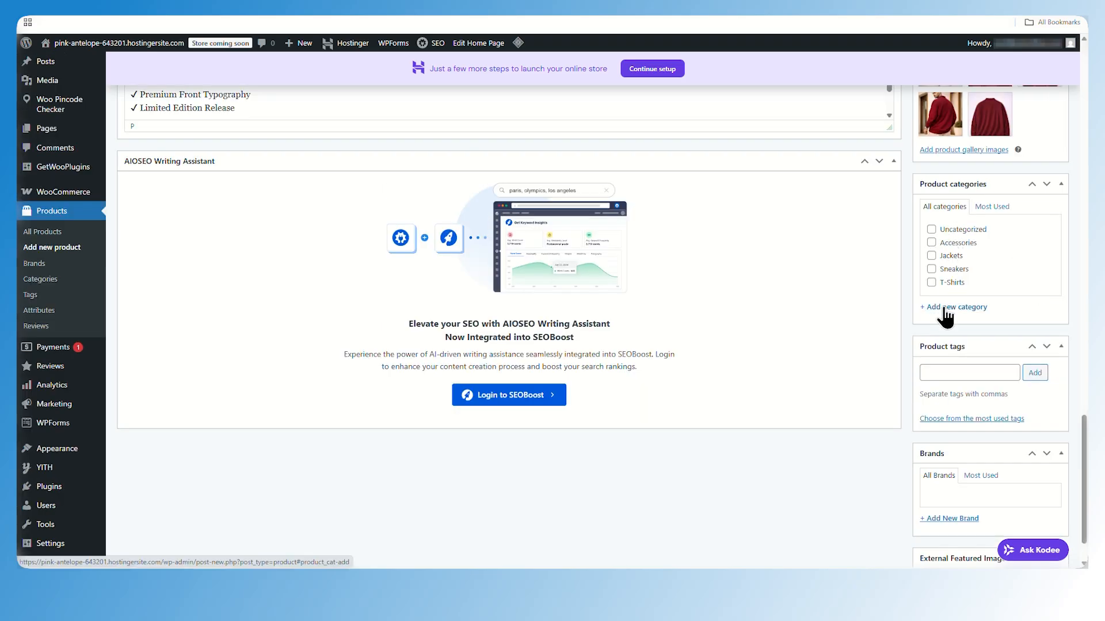
pyautogui.click(931, 283)
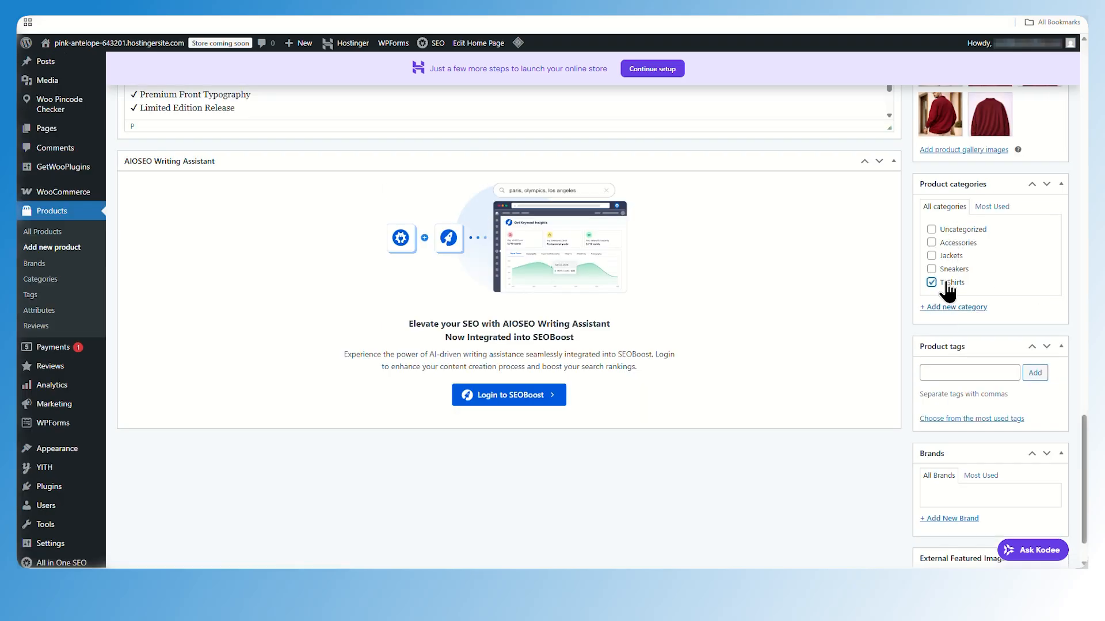
pyautogui.click(973, 308)
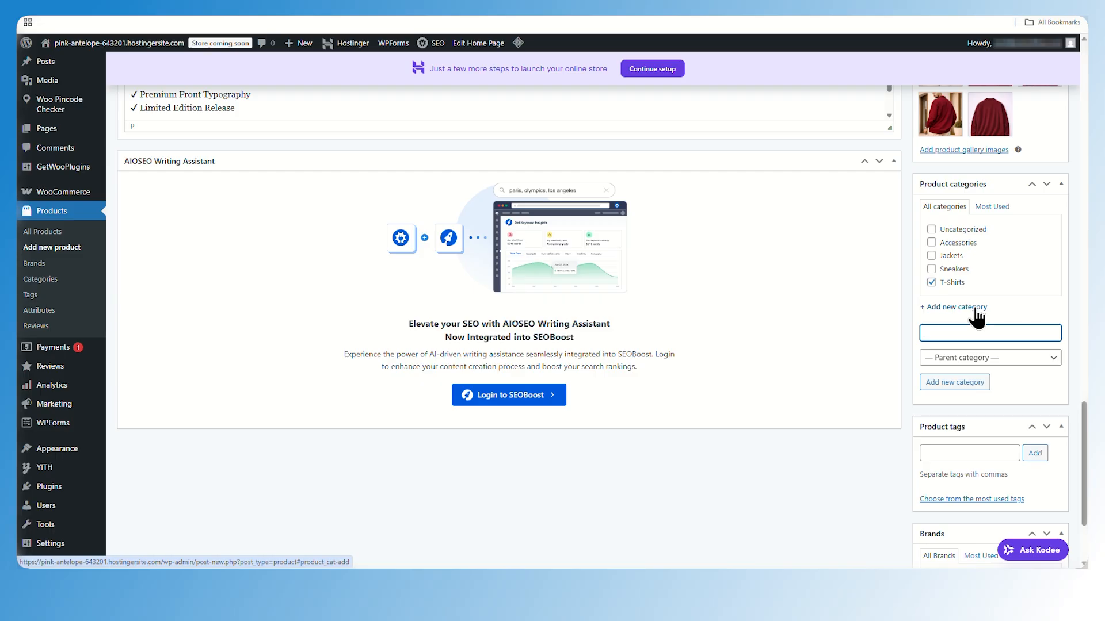
pyautogui.write('New Arrivals')
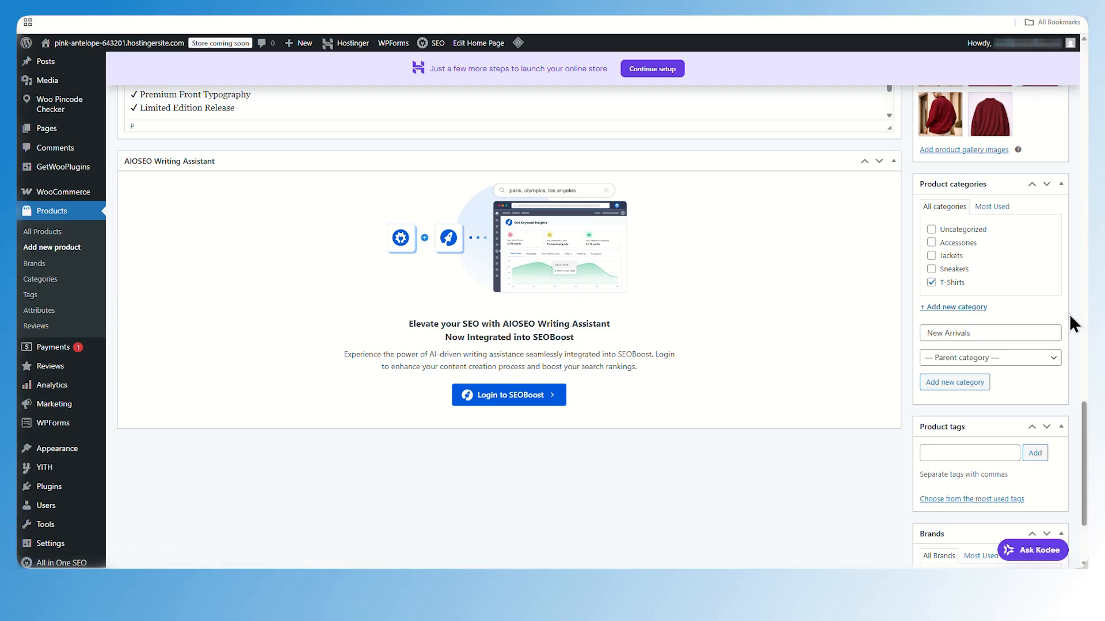
pyautogui.click(962, 384)
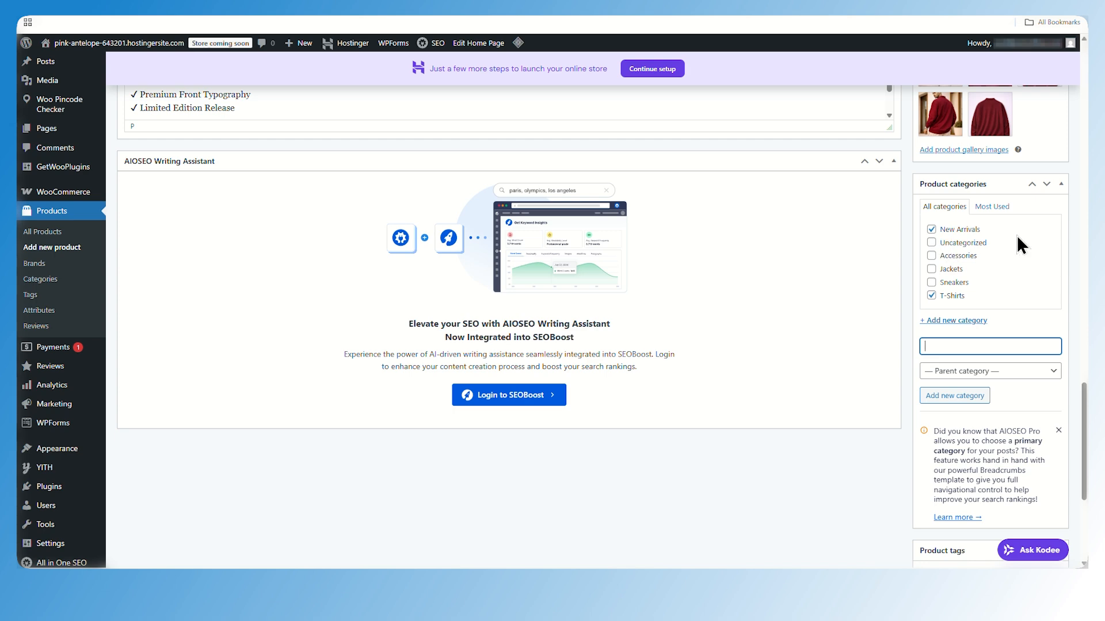
# Add the product tags 240 gsm cotton and oversized polo
pyautogui.scroll(-1, 1017, 235)
pyautogui.scroll(-3, 1030, 325)
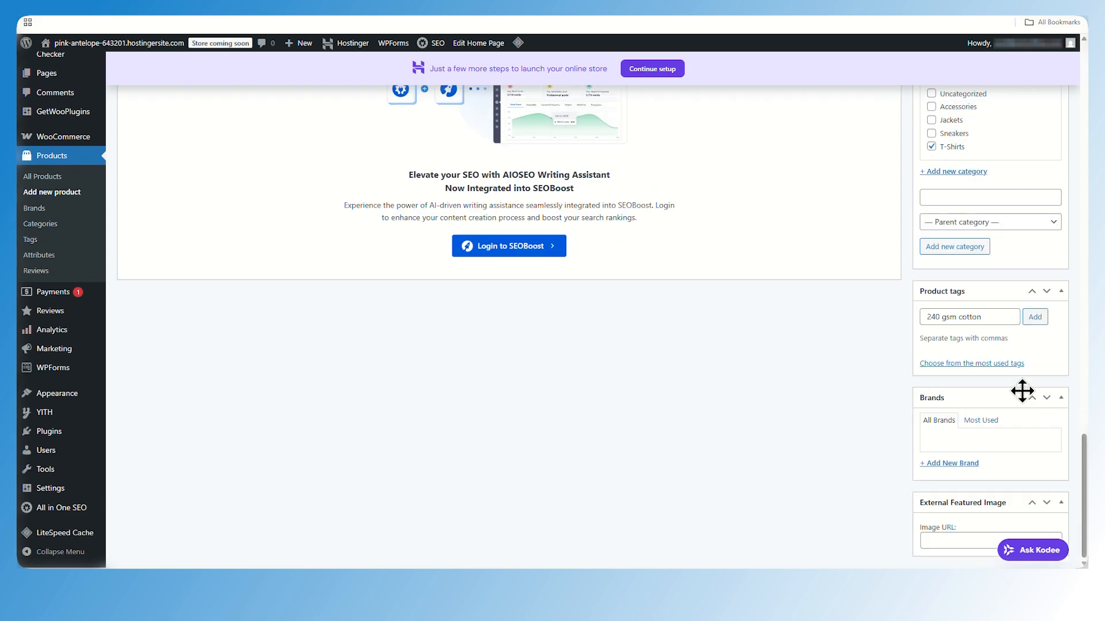
pyautogui.click(1043, 324)
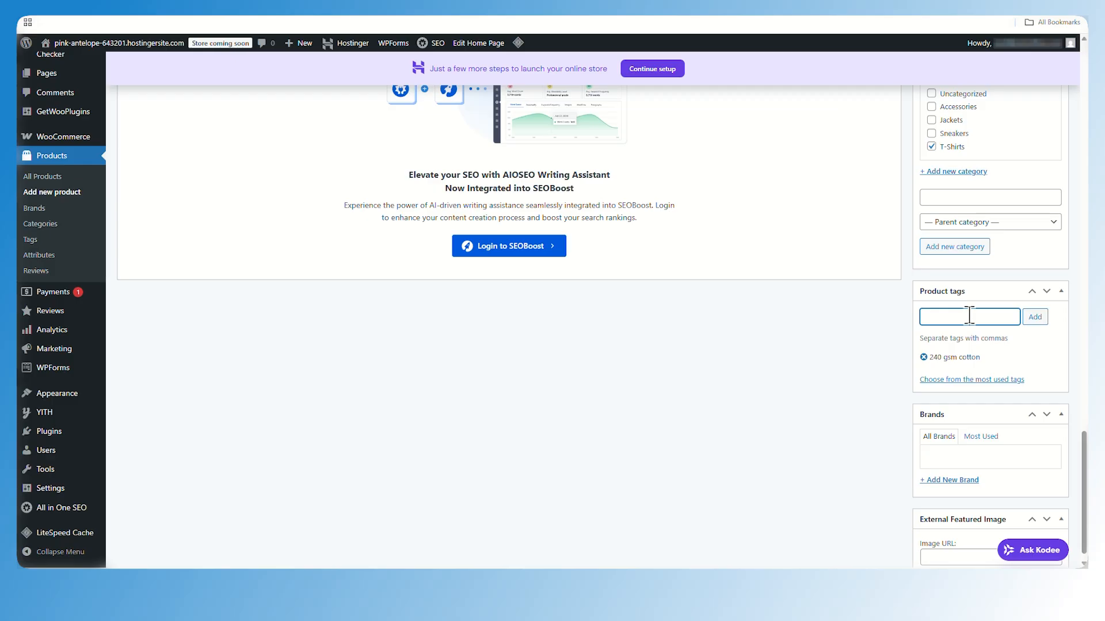
pyautogui.write('oversized polo')
pyautogui.click(1034, 317)
pyautogui.click(990, 358)
pyautogui.write('oversized polo')
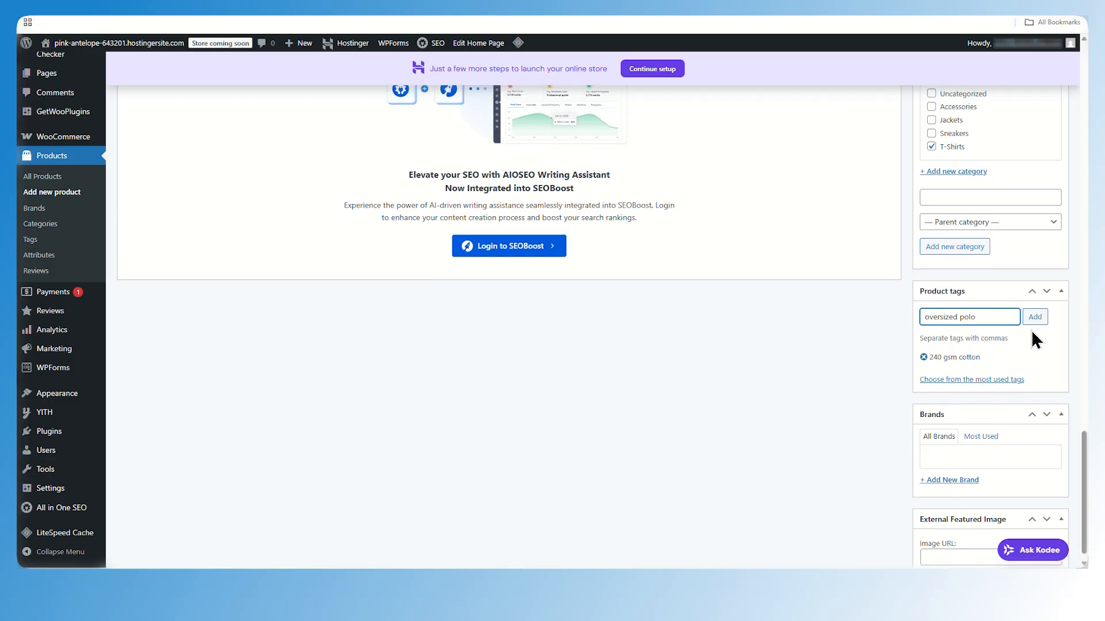
pyautogui.click(1033, 320)
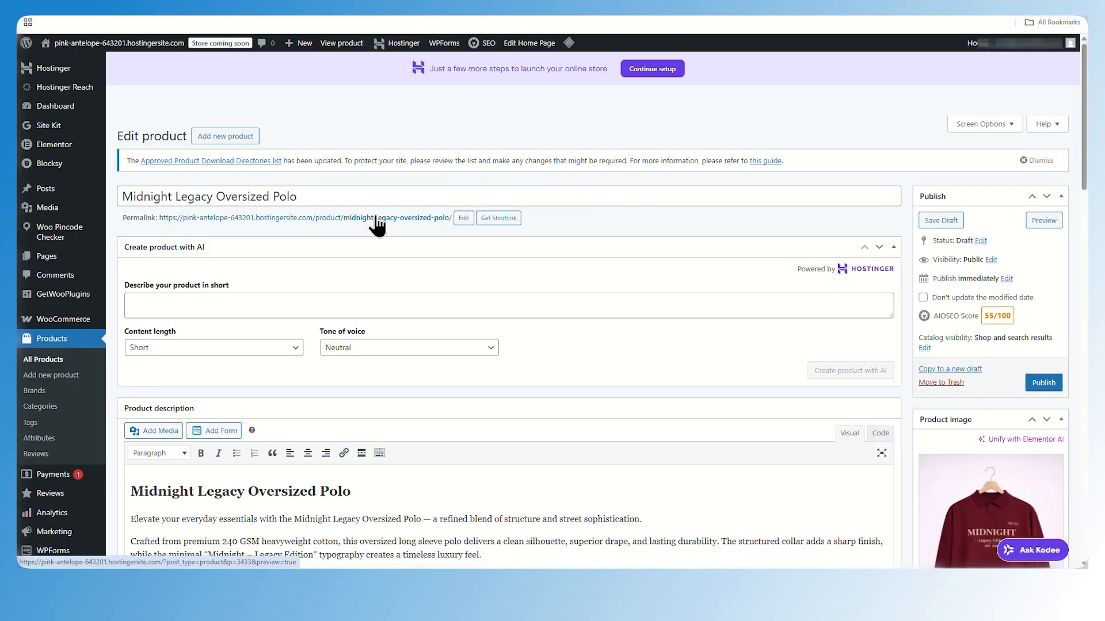
# Open the product's permalink in a new browser tab and switch to it
pyautogui.rightClick(375, 217)
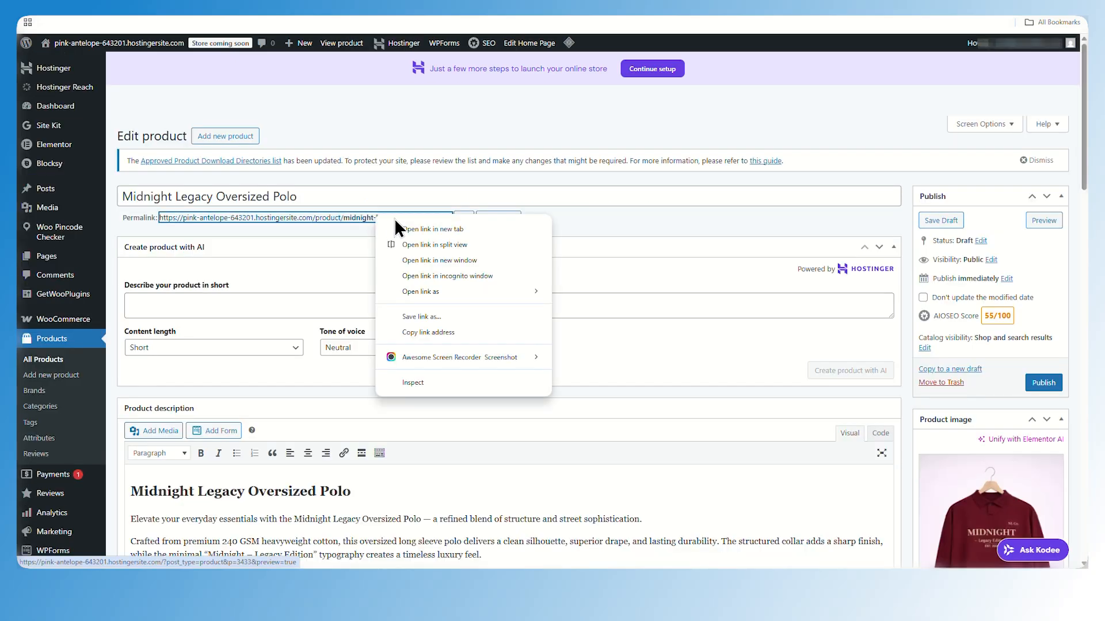
pyautogui.click(413, 232)
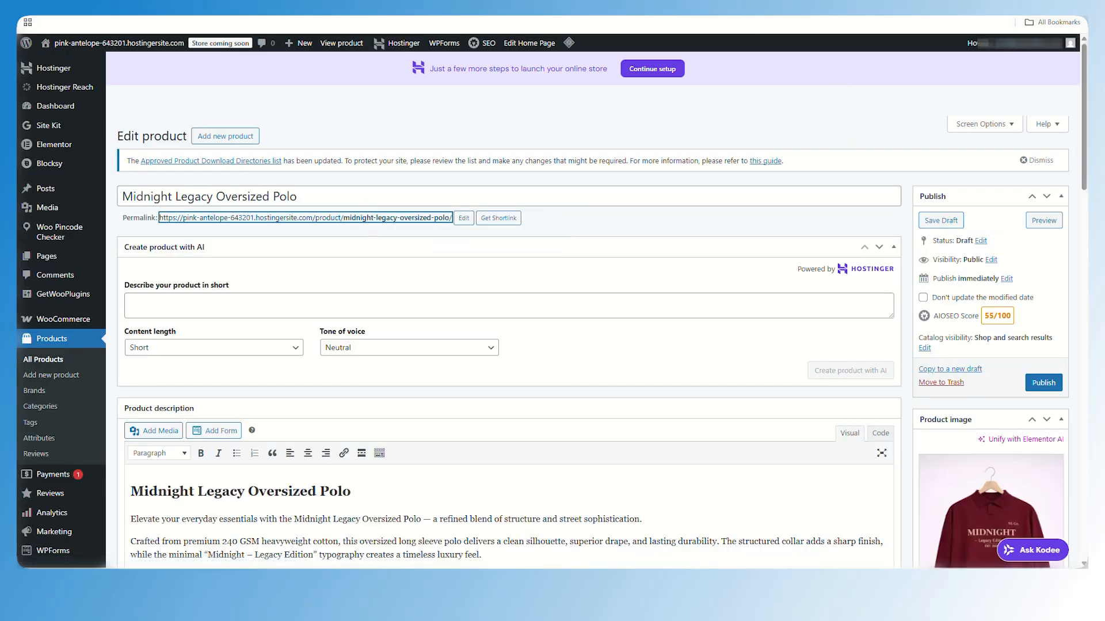
pyautogui.click(489, 7)
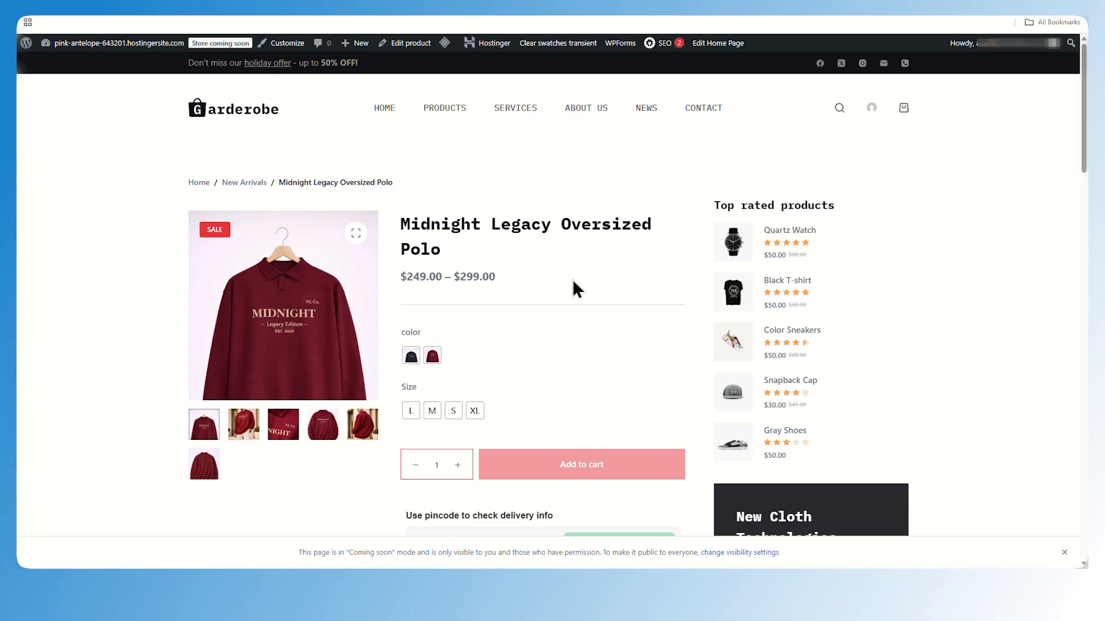
# Review the live product page and try the Dark Navy color and L size swatches
pyautogui.scroll(-4, 574, 287)
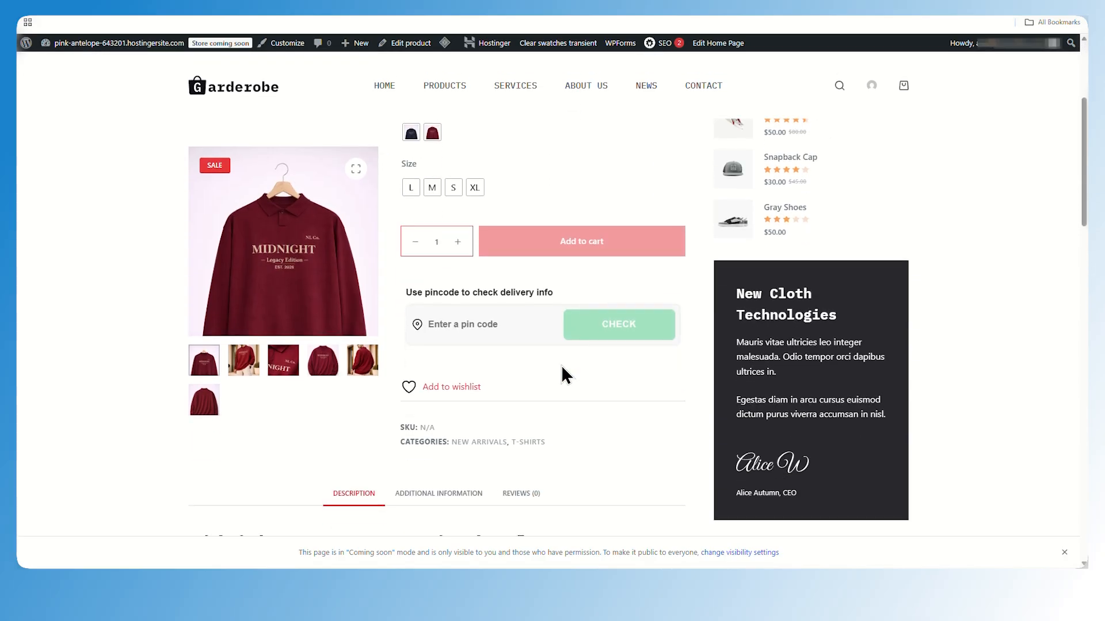
pyautogui.scroll(-5, 561, 369)
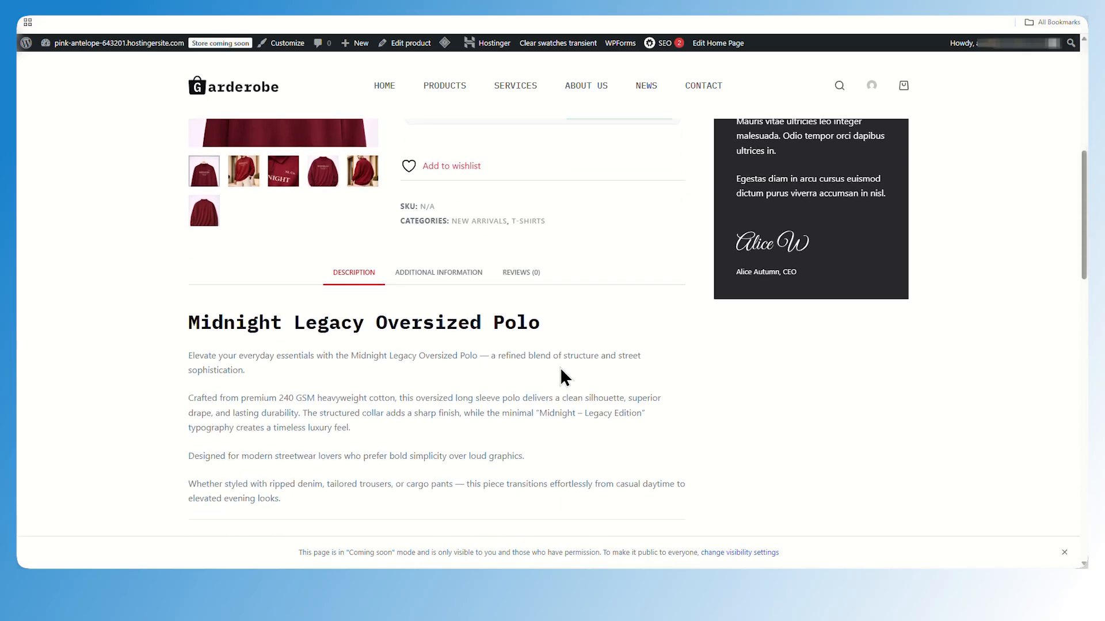
pyautogui.scroll(-4, 561, 370)
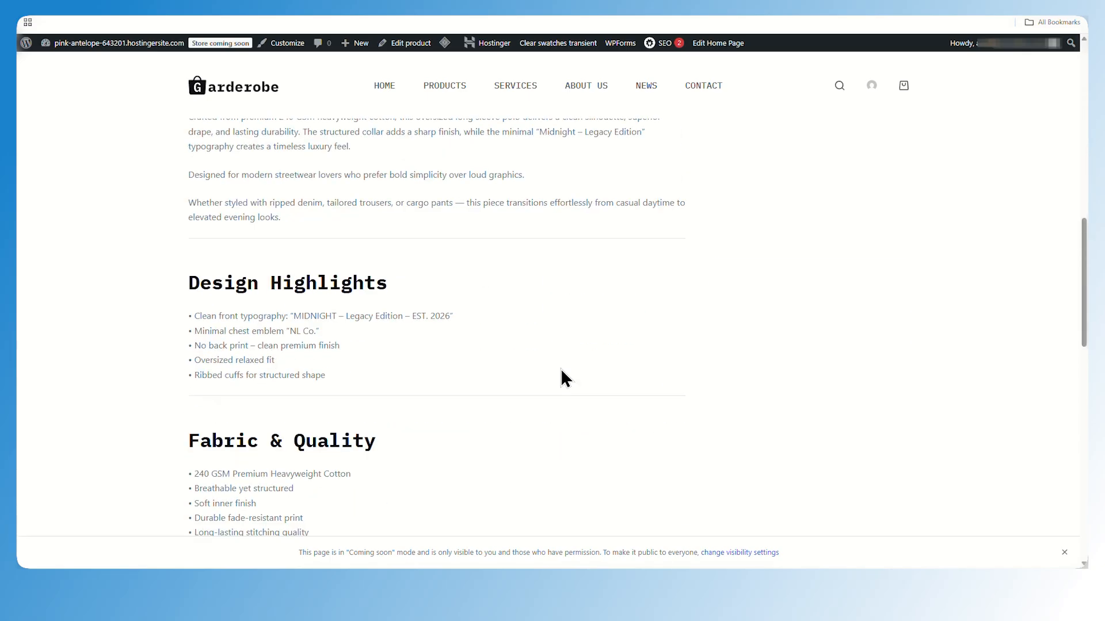
pyautogui.scroll(5, 561, 378)
pyautogui.scroll(5, 567, 378)
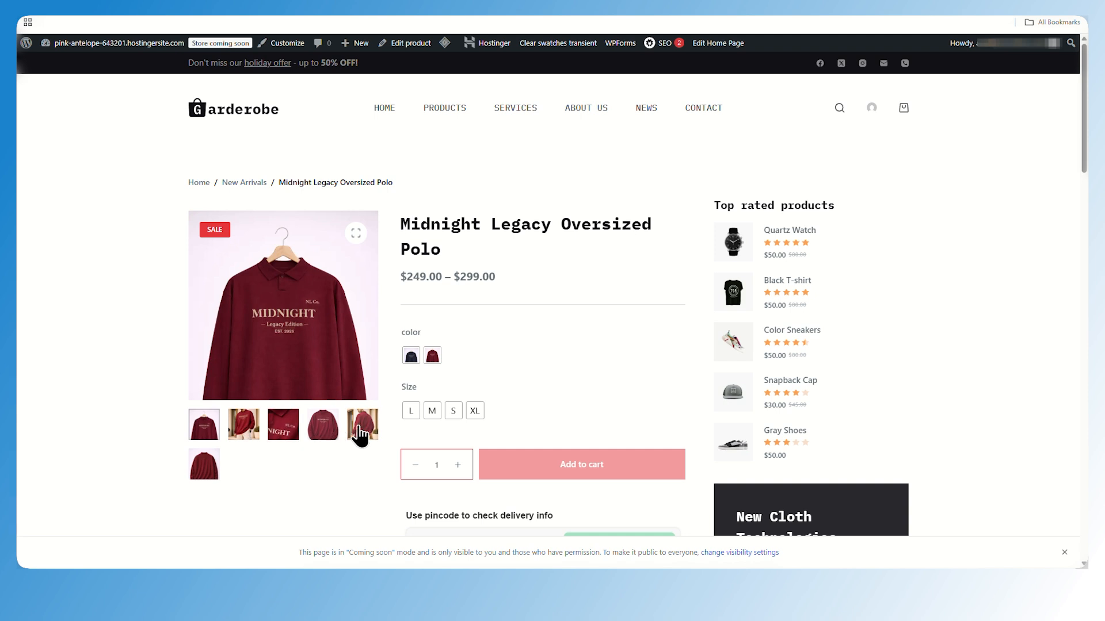
pyautogui.click(432, 355)
pyautogui.click(410, 356)
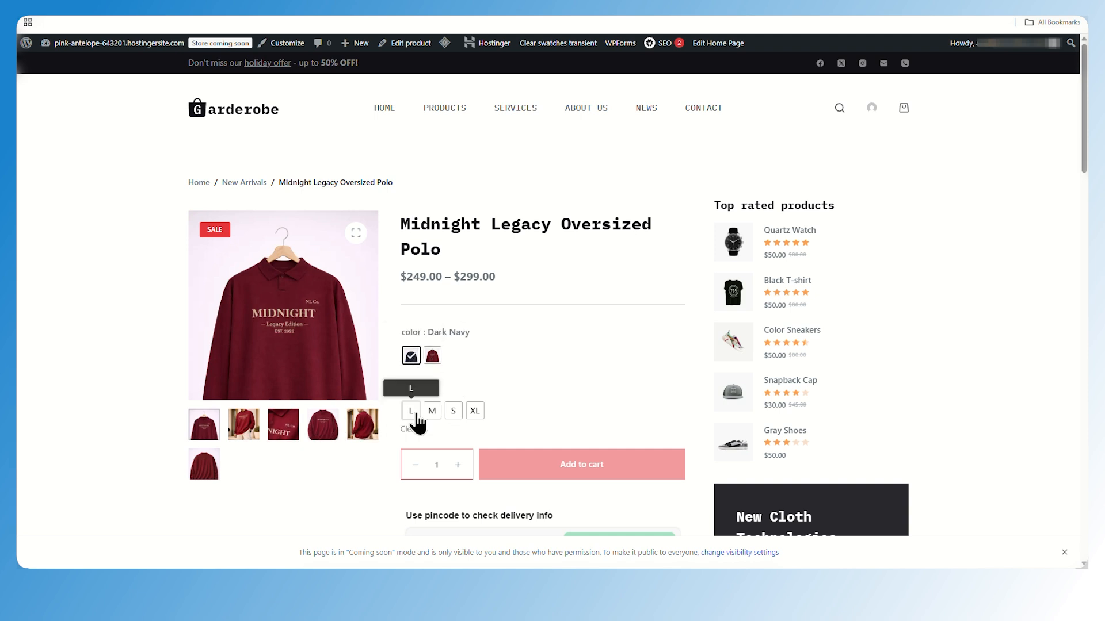
pyautogui.click(413, 412)
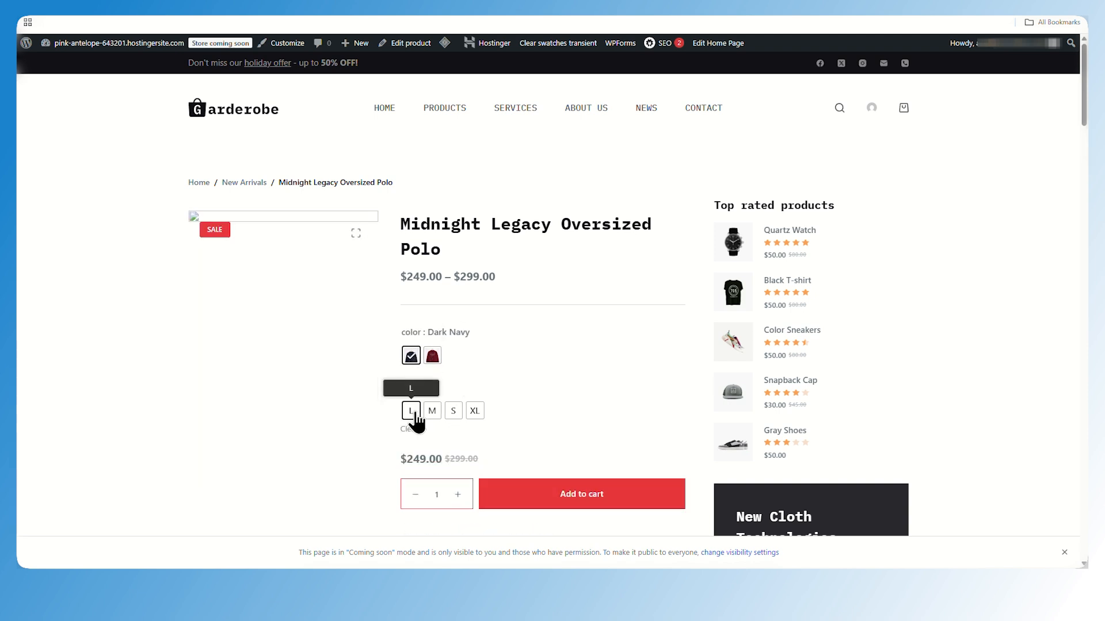
# Try the S size swatch and browse through the product gallery images on the live product page
pyautogui.click(453, 410)
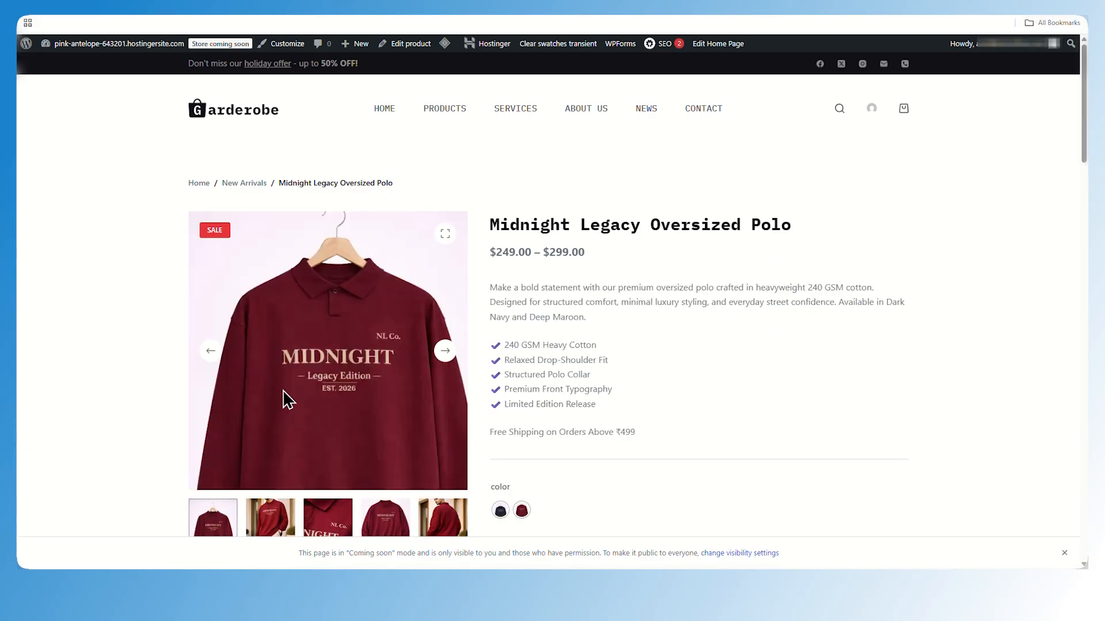
pyautogui.click(446, 352)
pyautogui.click(445, 349)
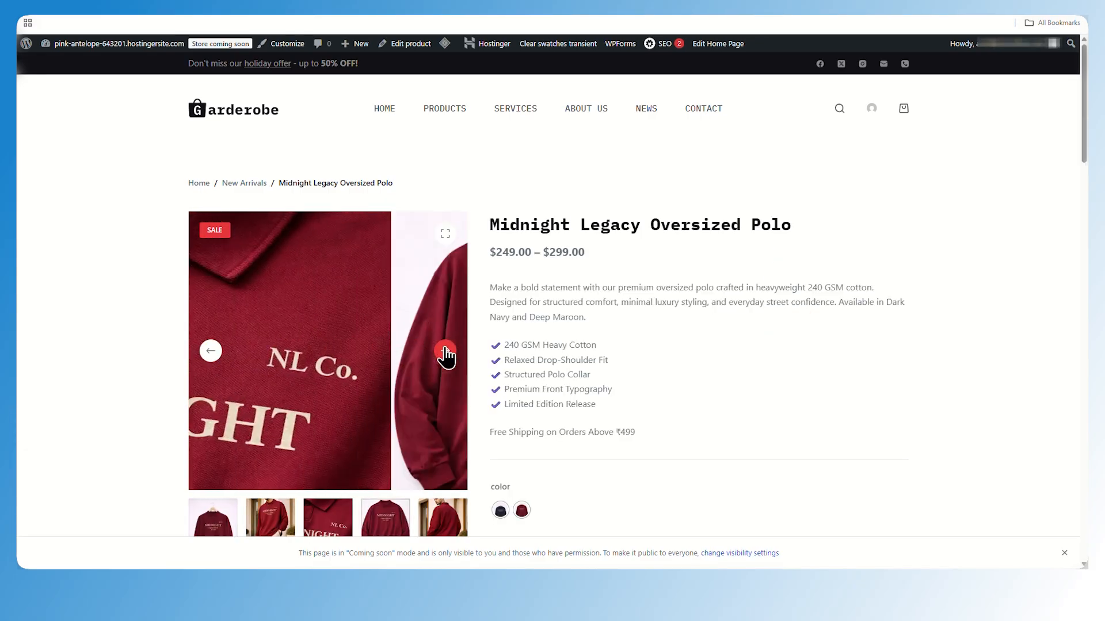
pyautogui.click(444, 348)
pyautogui.click(445, 349)
pyautogui.scroll(-4, 404, 384)
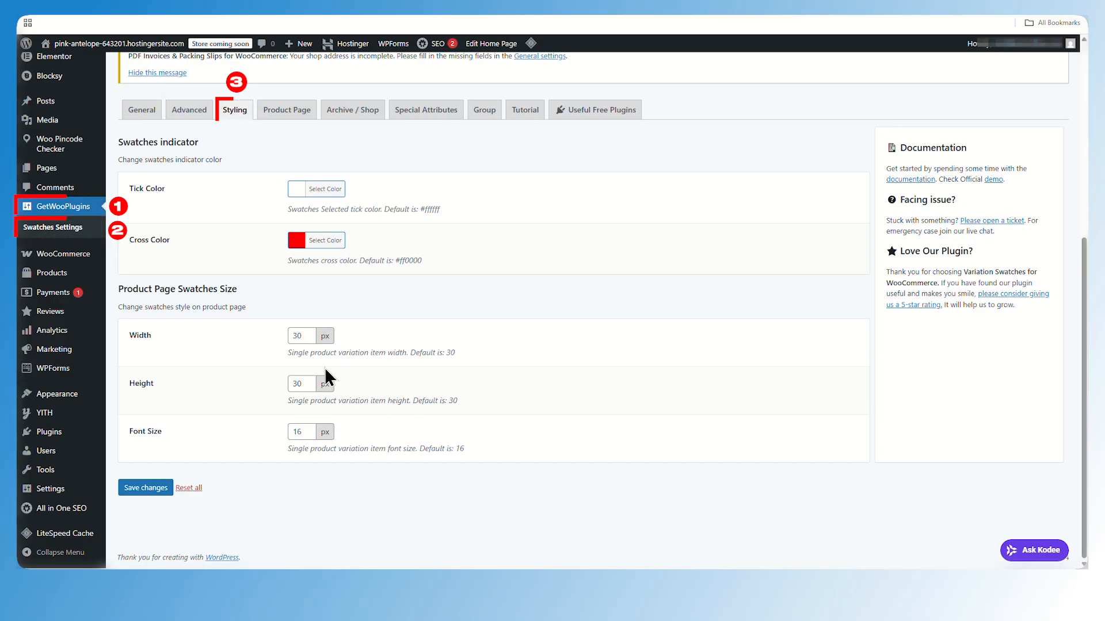
# Set the product page swatch width and height to 60 px and font size to 24 px, and save
pyautogui.click(299, 336)
pyautogui.doubleClick(297, 336)
pyautogui.write('60')
pyautogui.doubleClick(304, 383)
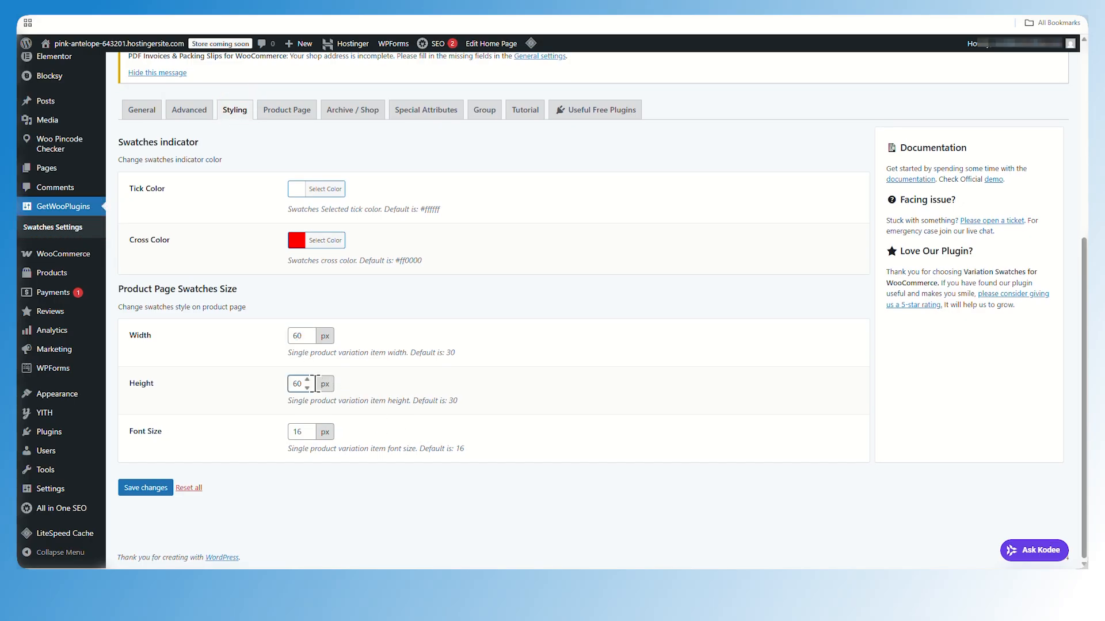
pyautogui.write('60')
pyautogui.click(348, 520)
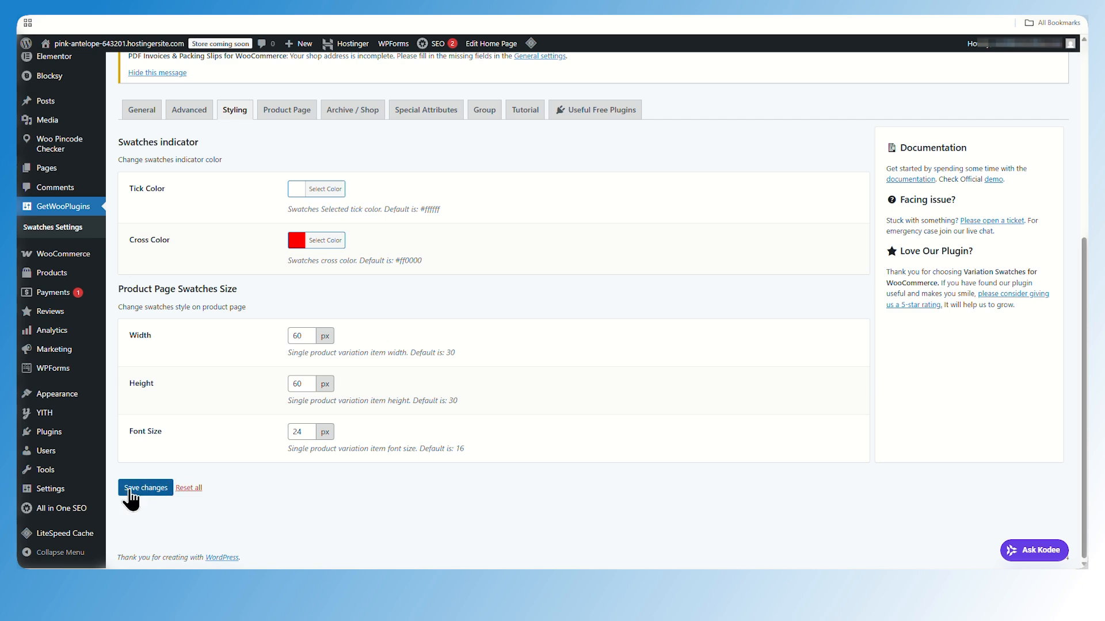
pyautogui.click(131, 490)
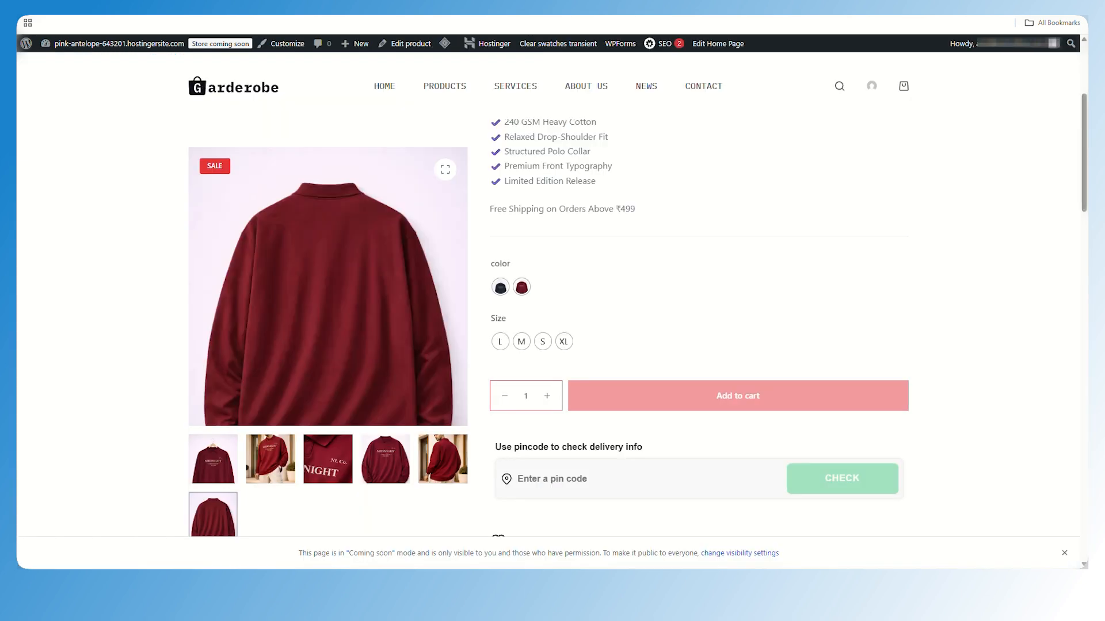
# Reload the product page, try the Deep Maroon and S swatches, and check delivery for pincode 642001
pyautogui.press('F5')
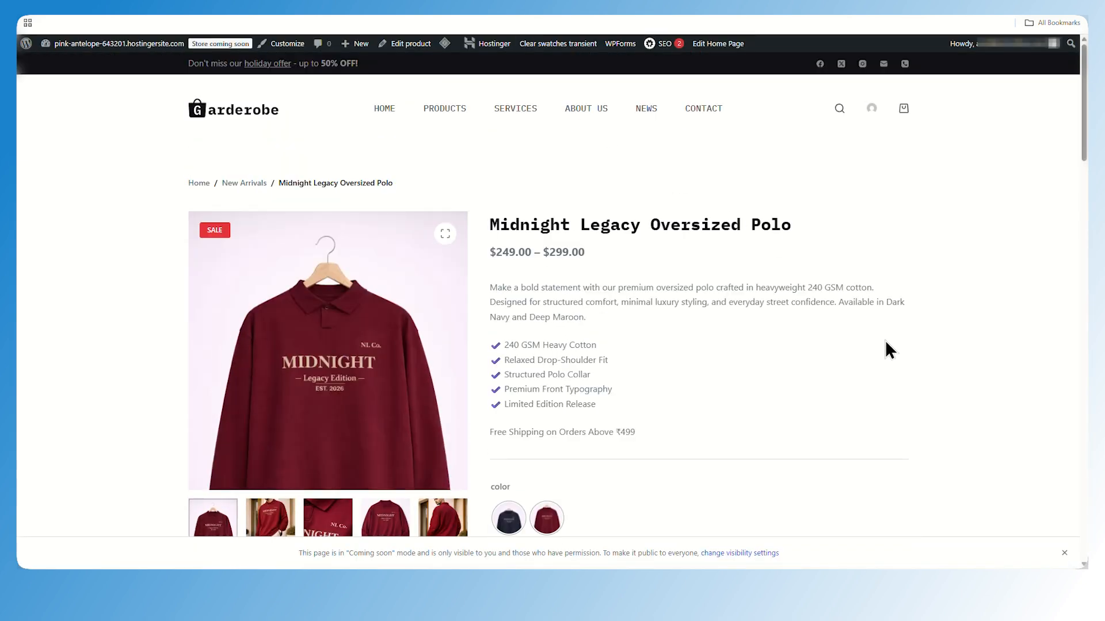
pyautogui.scroll(-5, 885, 345)
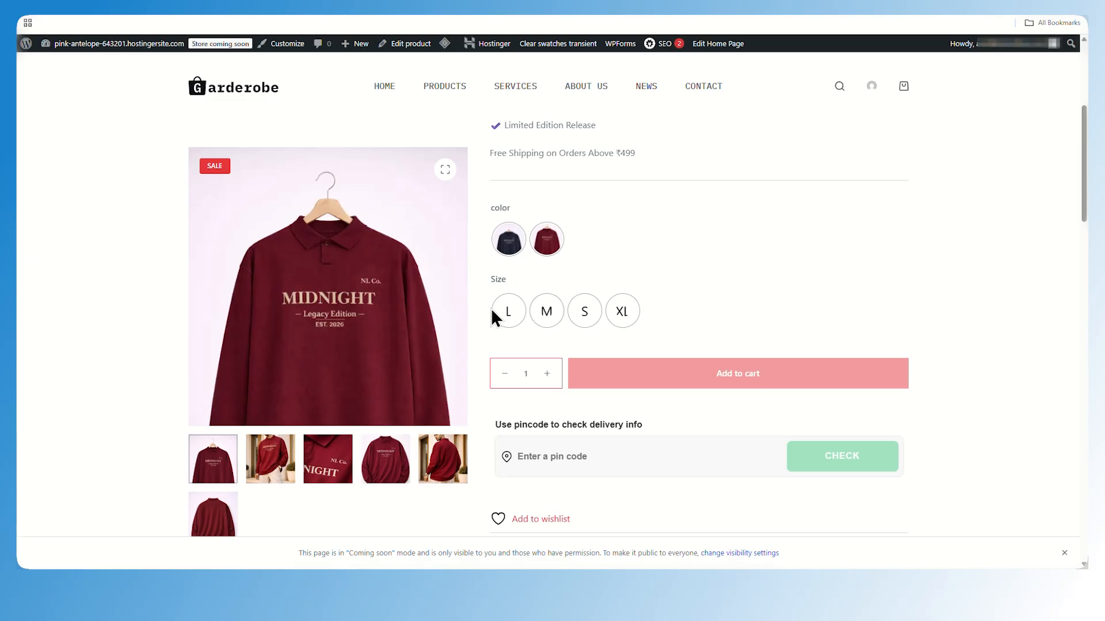
pyautogui.scroll(-3, 506, 305)
pyautogui.click(547, 291)
pyautogui.click(584, 310)
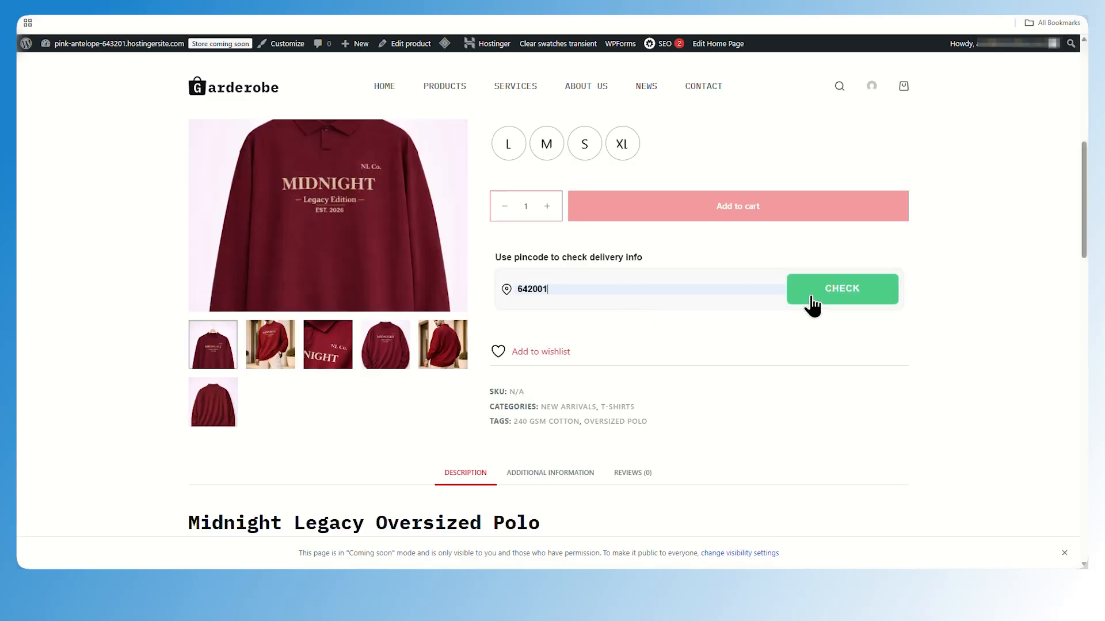
pyautogui.click(811, 298)
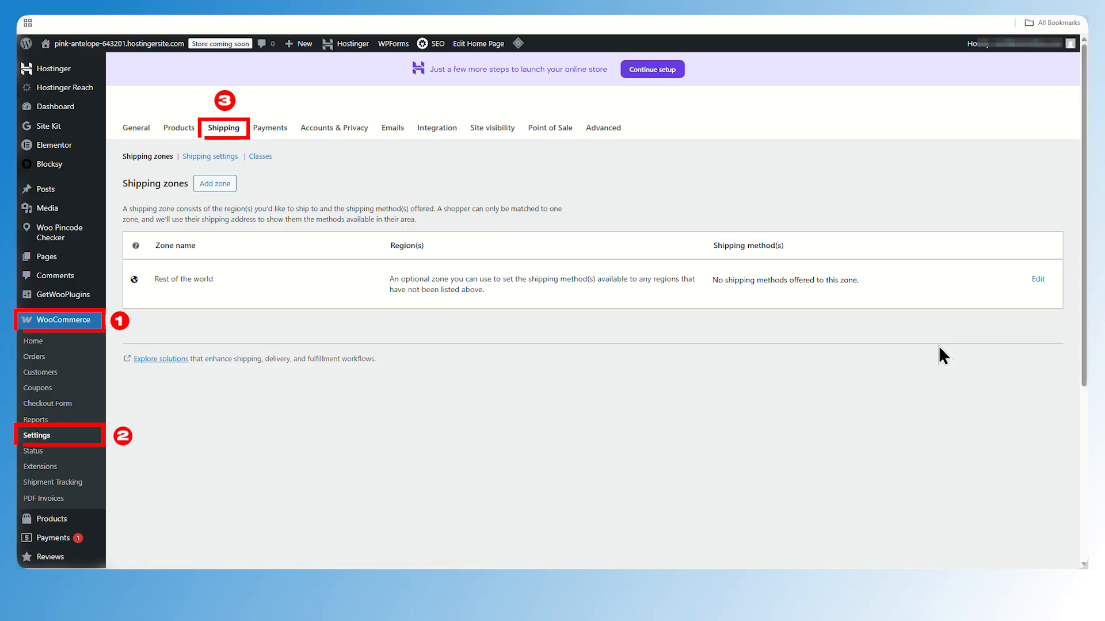
# Add a shipping zone named Local limited to a list of specific ZIP/postcodes
pyautogui.click(217, 132)
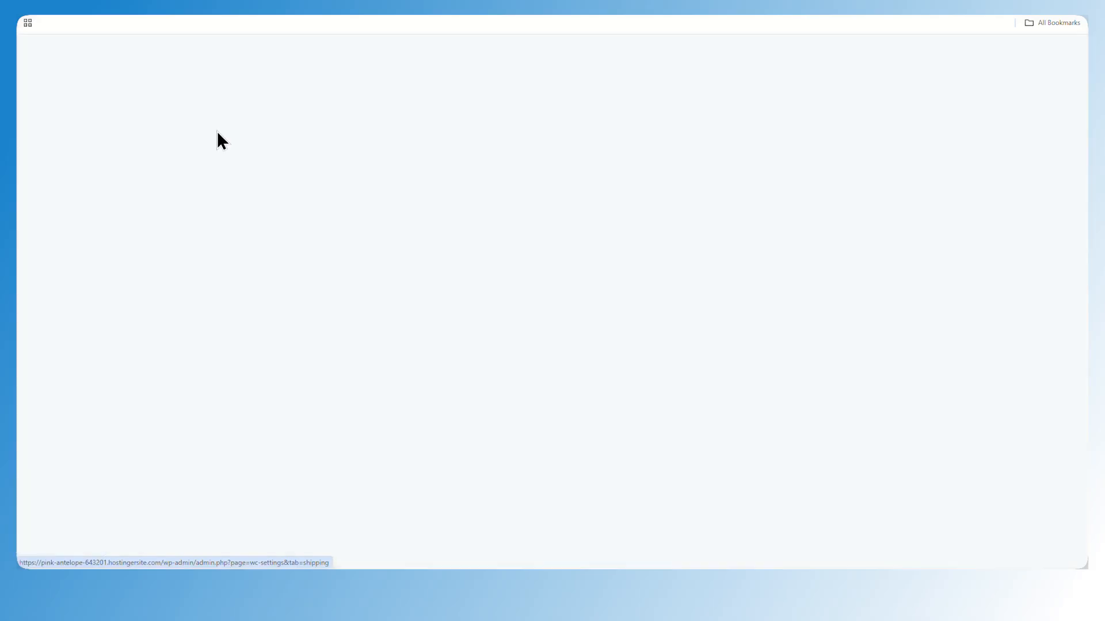
pyautogui.scroll(-4, 251, 322)
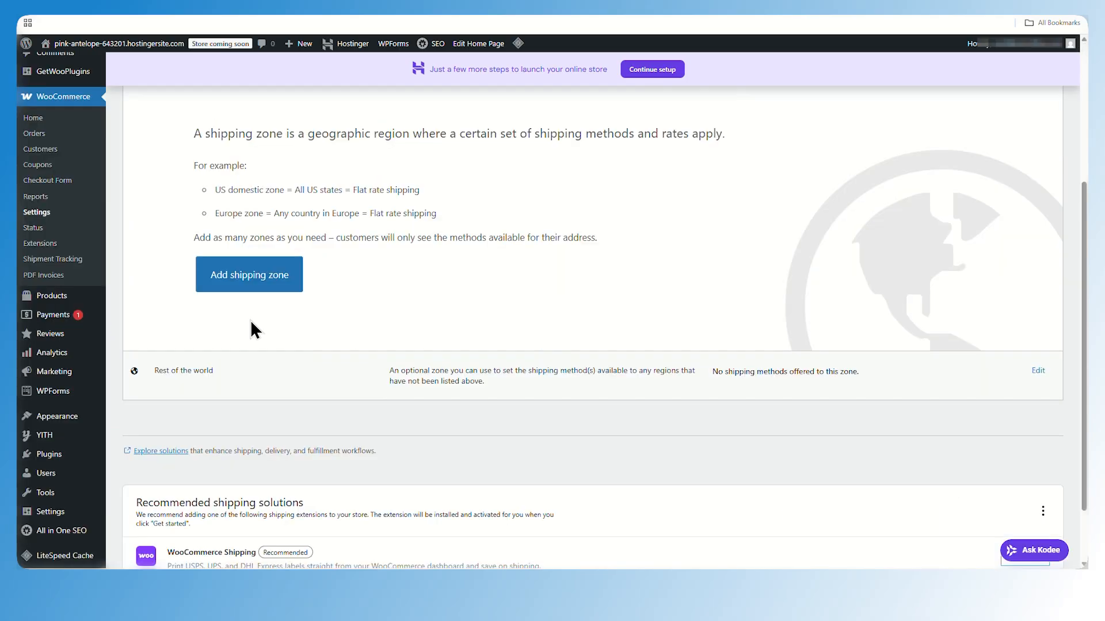
pyautogui.click(275, 287)
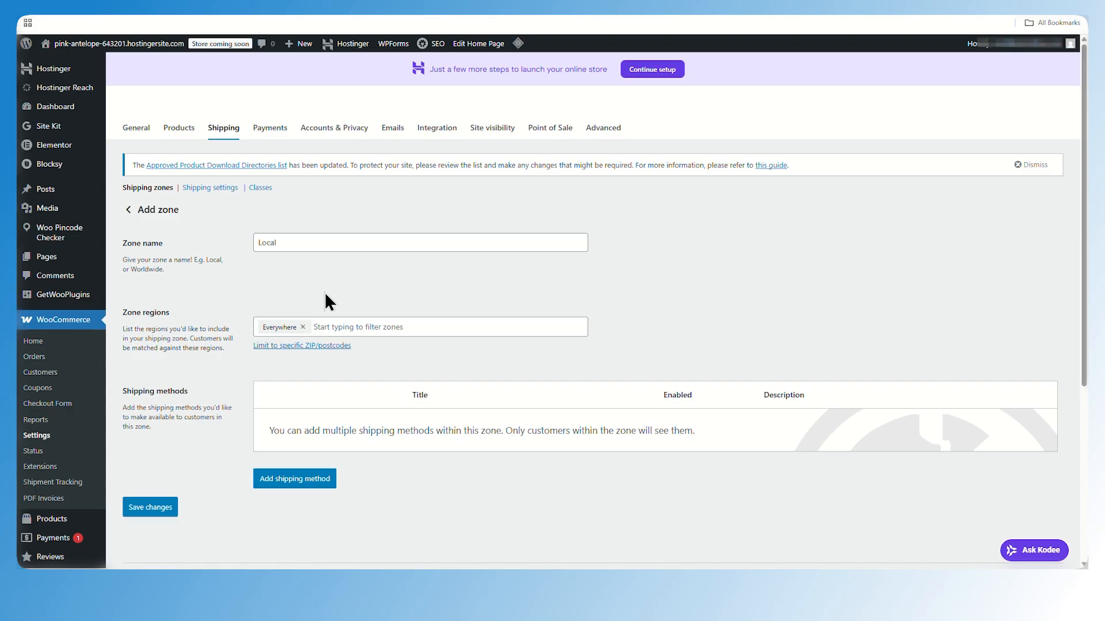
pyautogui.click(340, 347)
pyautogui.scroll(-3, 313, 350)
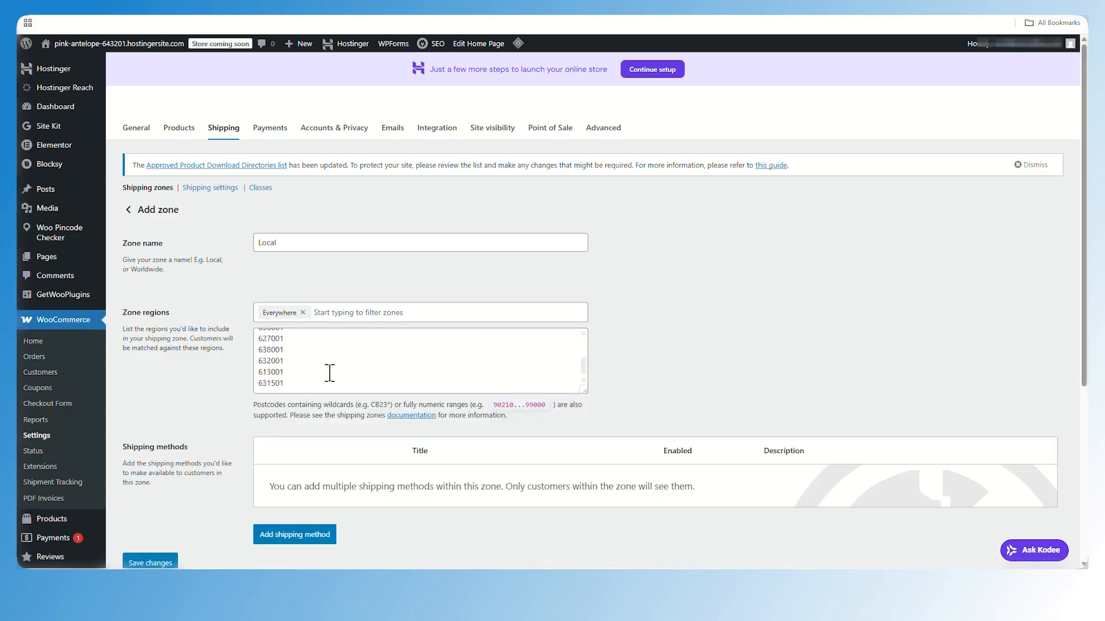
pyautogui.scroll(-1, 330, 373)
pyautogui.scroll(5, 323, 321)
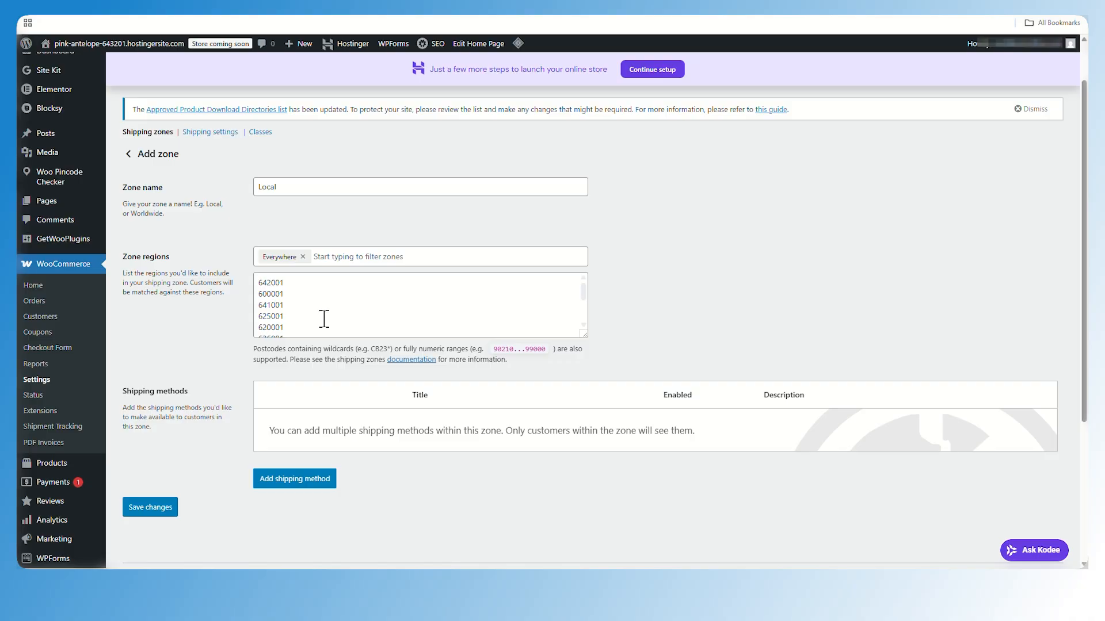
# Add a Free shipping method to the zone requiring a minimum order amount of 499
pyautogui.click(271, 485)
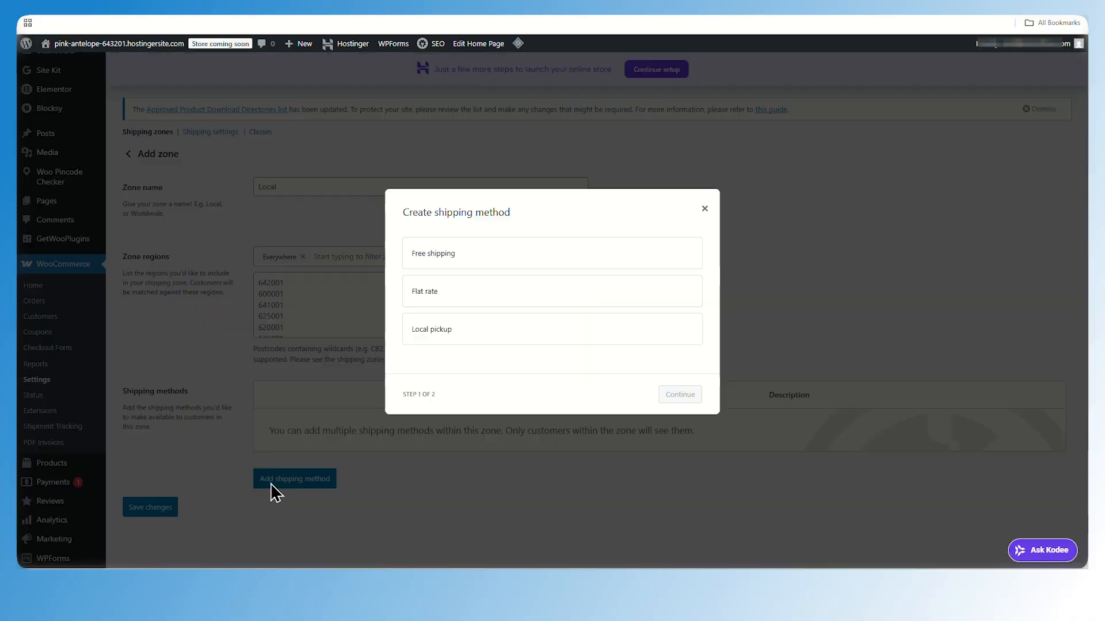
pyautogui.click(512, 253)
pyautogui.click(680, 404)
pyautogui.click(553, 323)
pyautogui.click(502, 371)
pyautogui.click(496, 336)
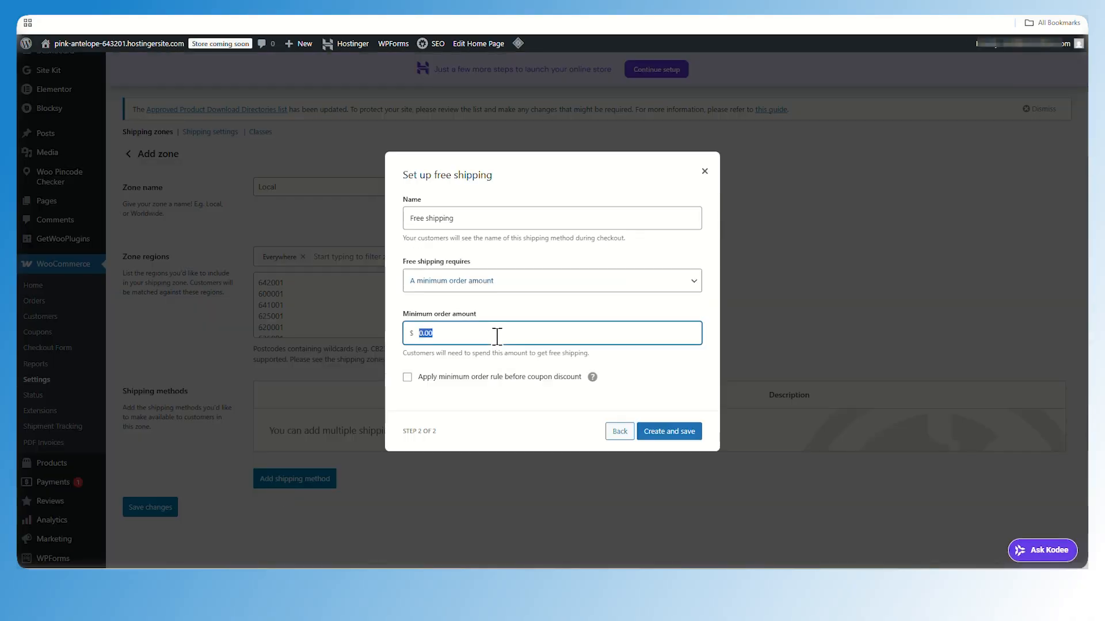
pyautogui.write('499')
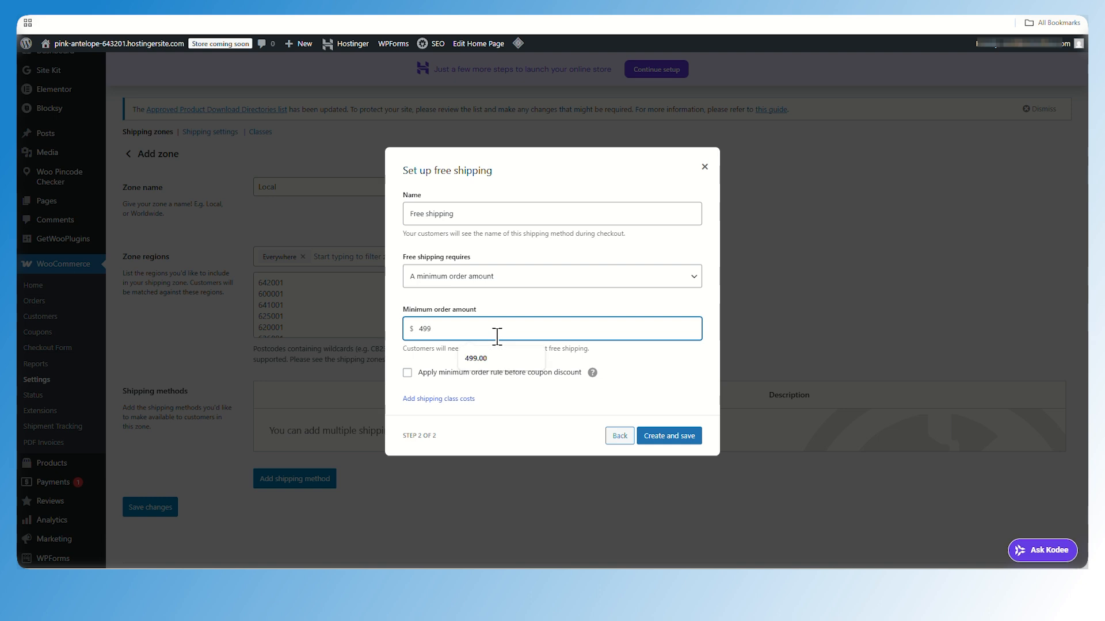
pyautogui.click(620, 350)
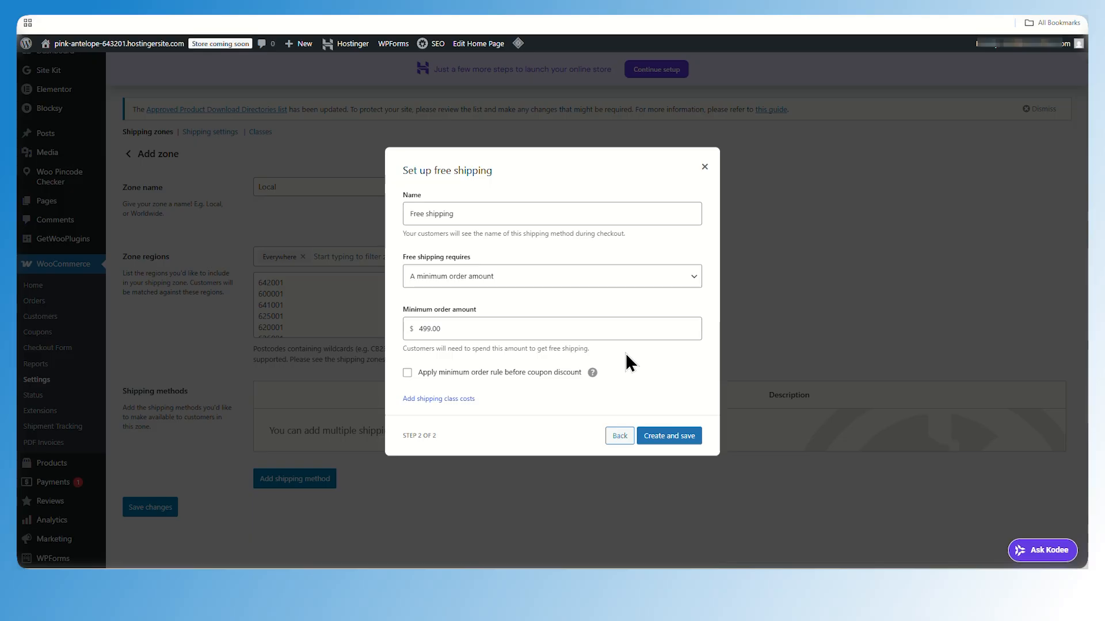
pyautogui.click(658, 439)
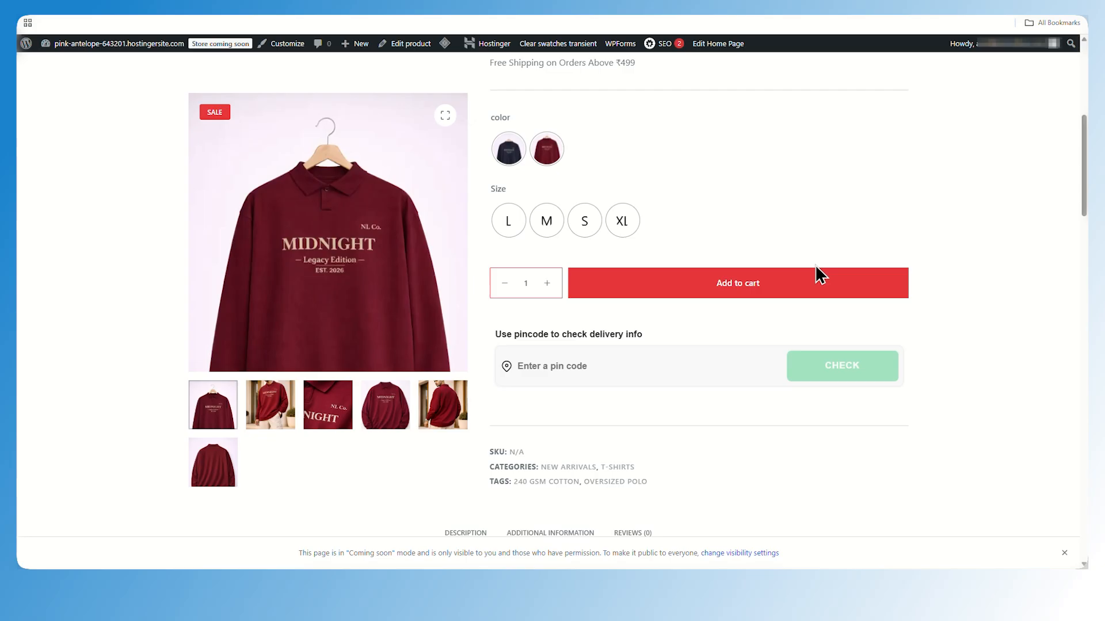
# Test the product page delivery check with pincode 642001
pyautogui.scroll(-1, 863, 311)
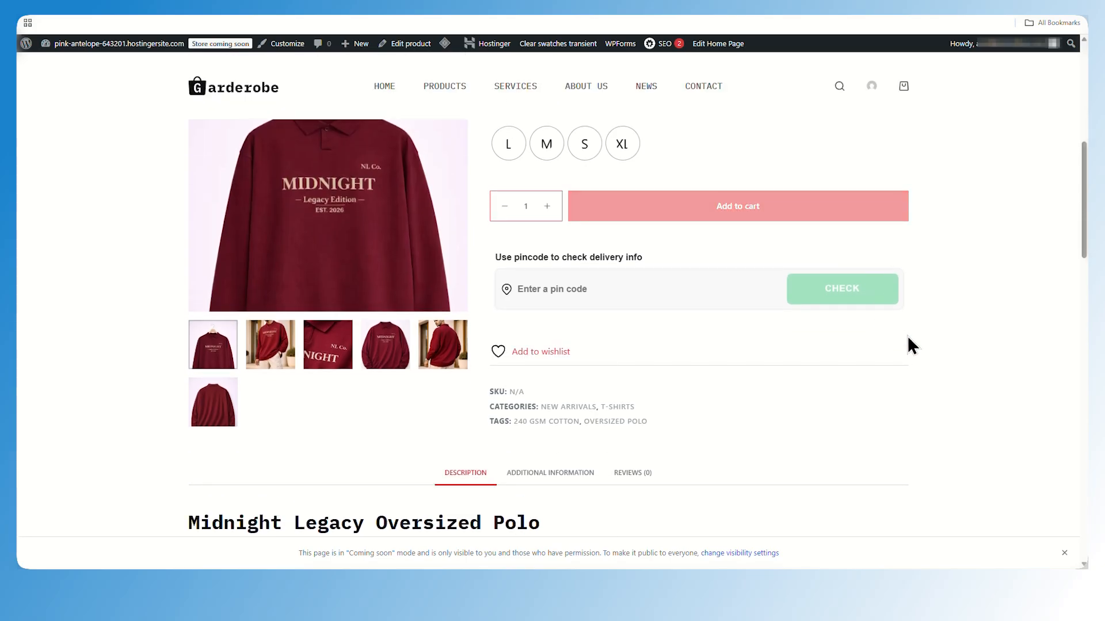
pyautogui.click(605, 291)
pyautogui.write('64200')
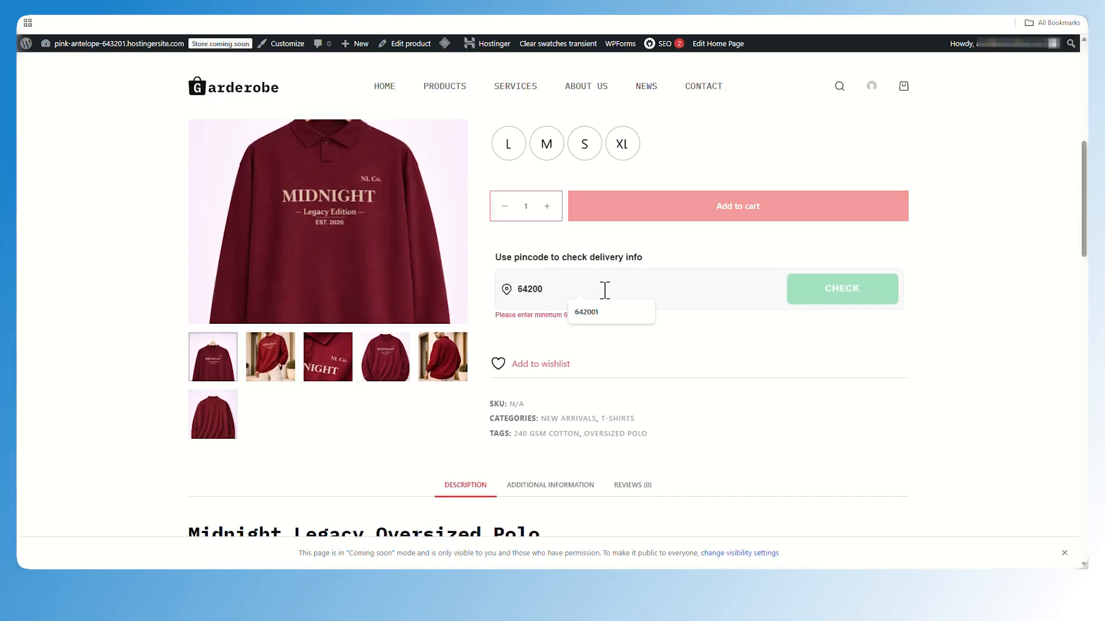
pyautogui.write('1')
pyautogui.click(822, 296)
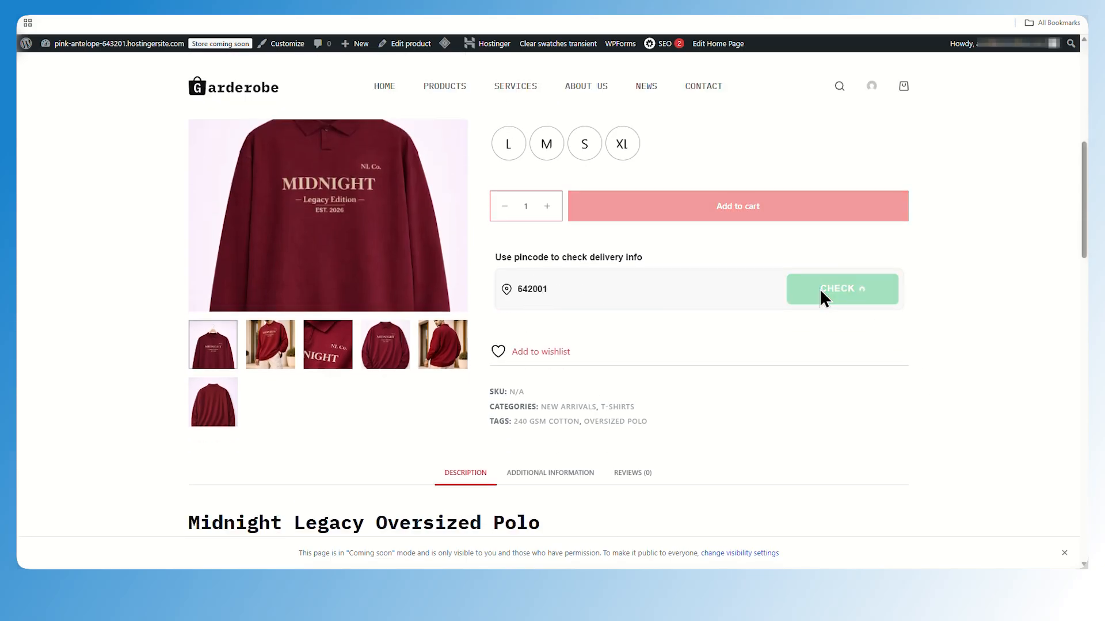
# Retest the delivery check with pincode 642005 and try the product's Add to wishlist link
pyautogui.click(565, 288)
pyautogui.press('BackSpace')
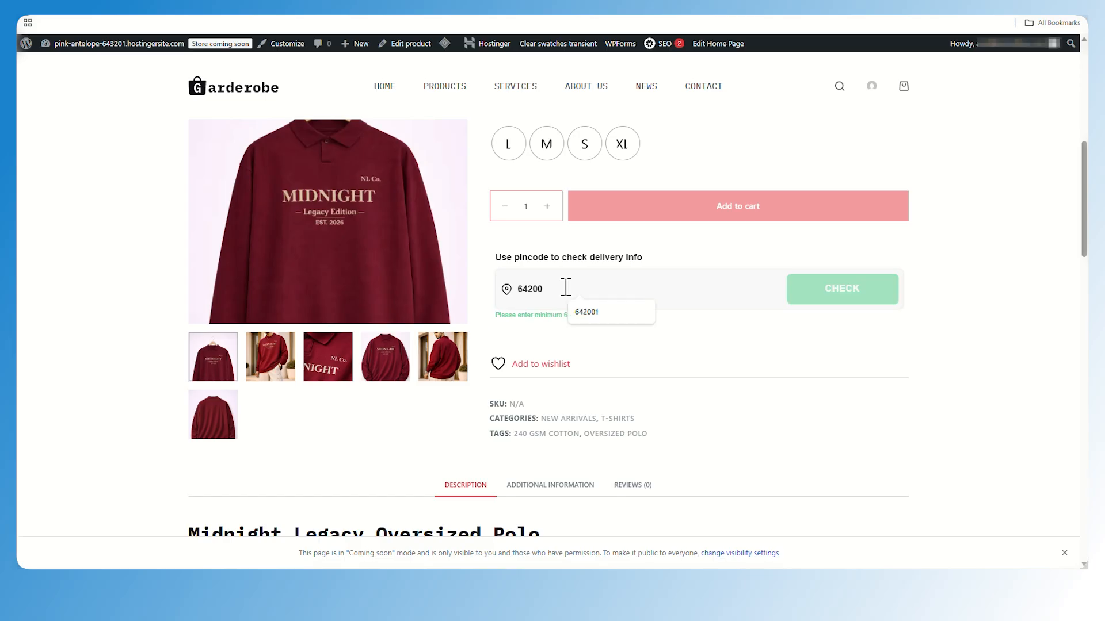
pyautogui.write('5')
pyautogui.click(808, 294)
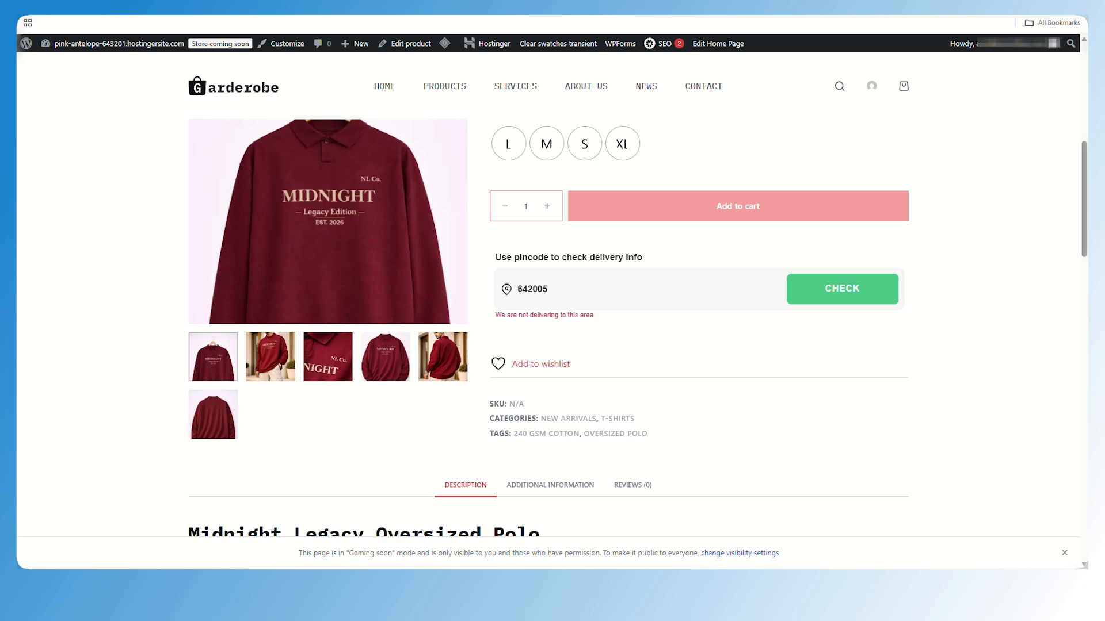
pyautogui.scroll(-2, 528, 235)
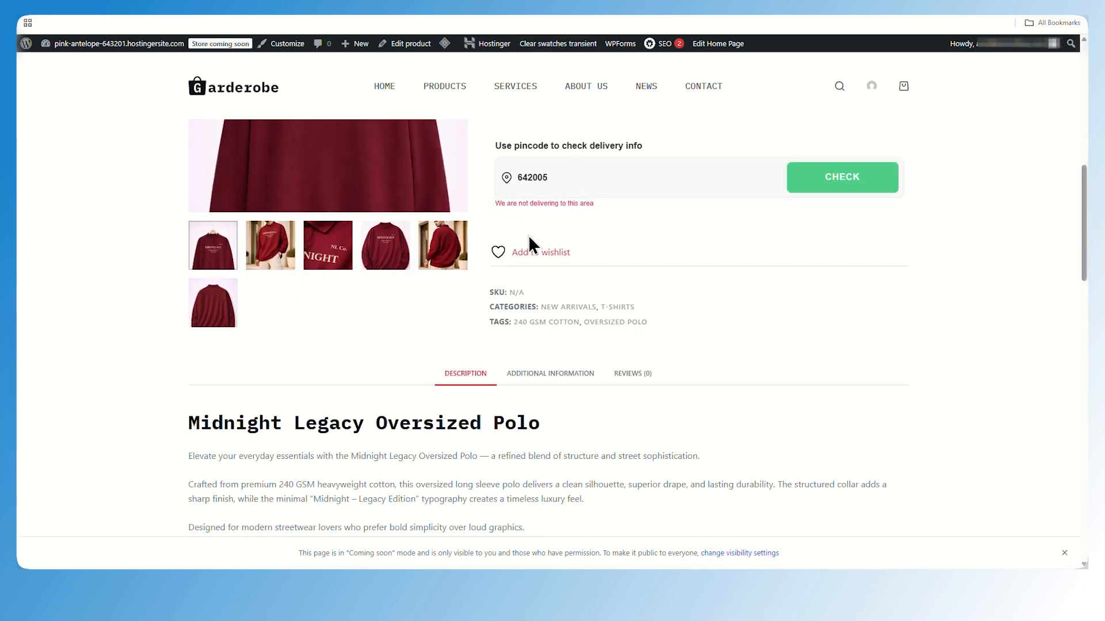
pyautogui.click(513, 263)
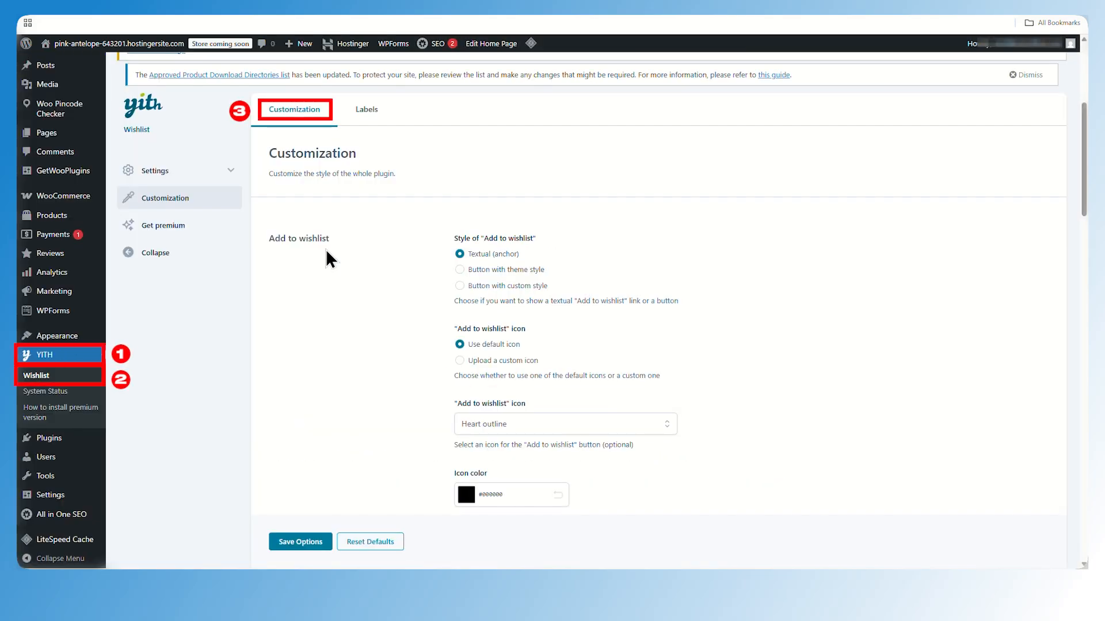
# Pick a new icon color for the Added to wishlist icon in the wishlist customization settings
pyautogui.scroll(-6, 518, 265)
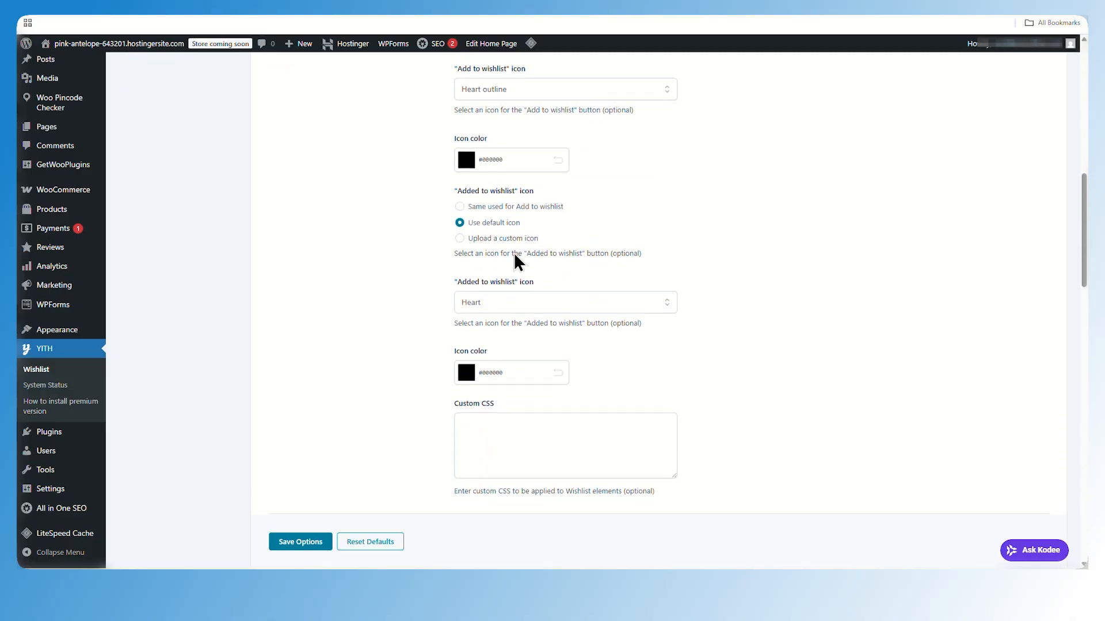
pyautogui.click(496, 372)
pyautogui.moveTo(459, 477); pyautogui.dragTo(541, 433)
pyautogui.click(545, 388)
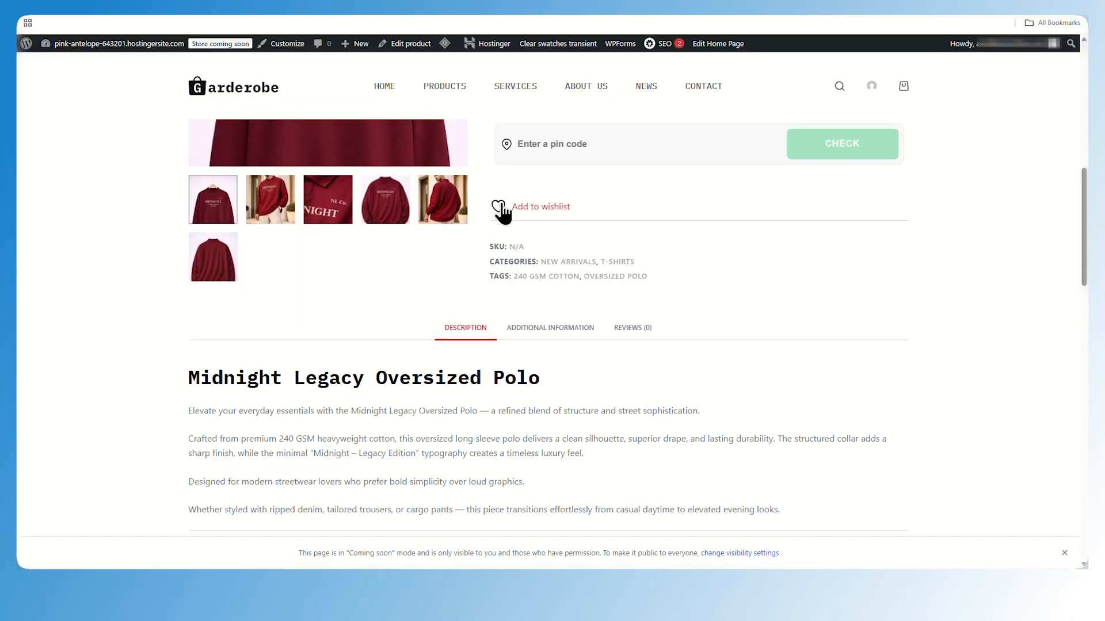
# Add the product to the wishlist and open it again from the wishlist page
pyautogui.click(498, 207)
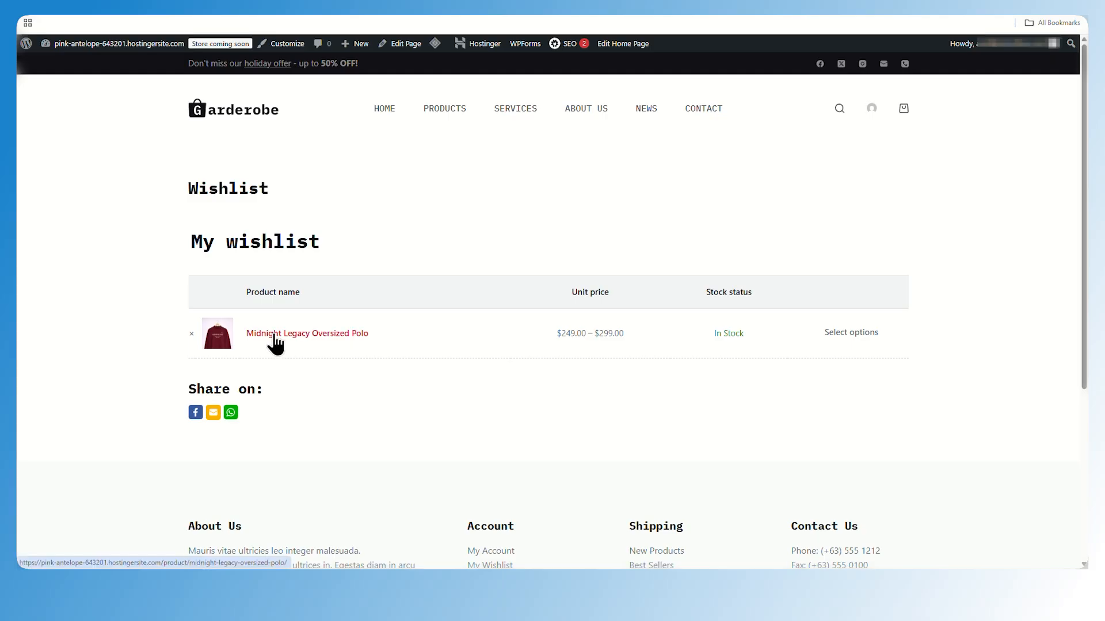
pyautogui.click(274, 336)
pyautogui.scroll(-3, 394, 484)
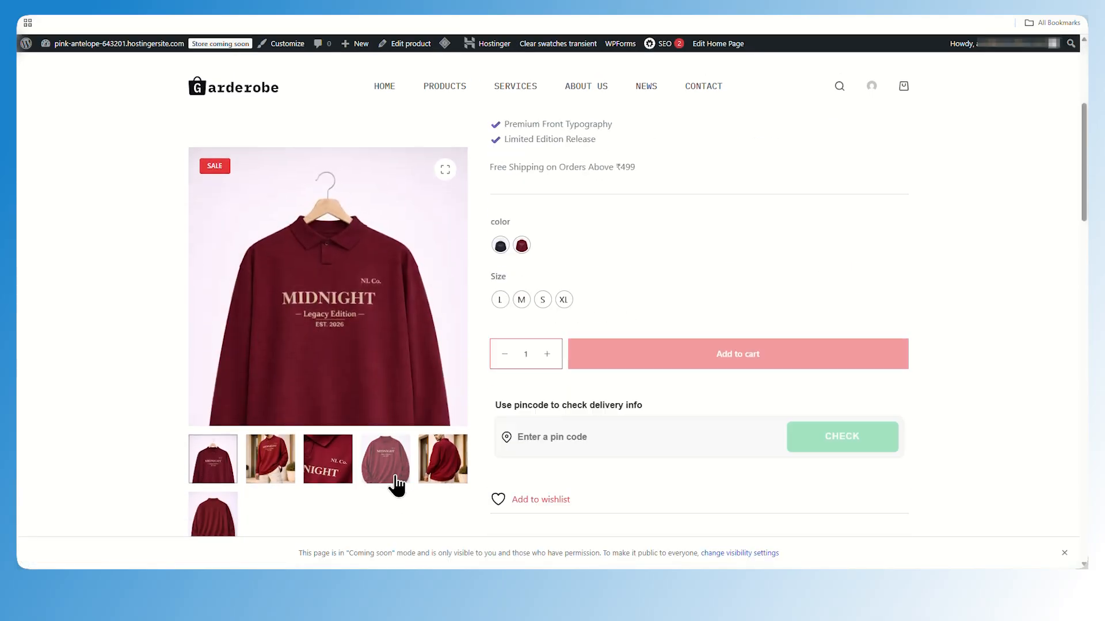
pyautogui.scroll(5, 397, 486)
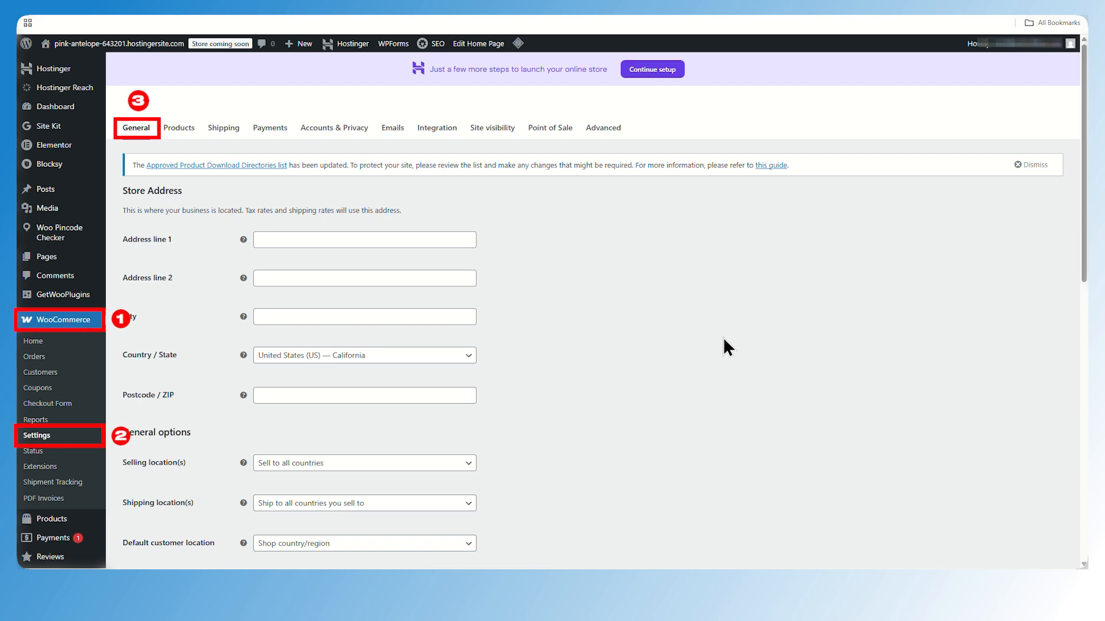
# Set the store's country/state to India — Tamil Nadu
pyautogui.scroll(-2, 724, 340)
pyautogui.click(438, 246)
pyautogui.write('indi')
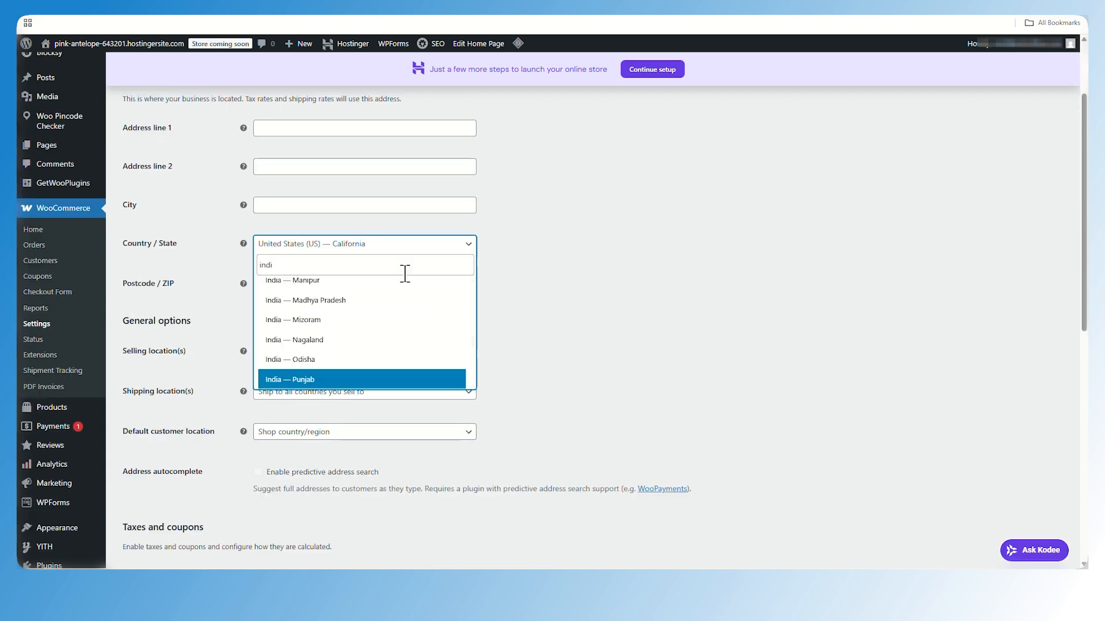
pyautogui.press('Down')
pyautogui.press('Down')
pyautogui.press('Down')
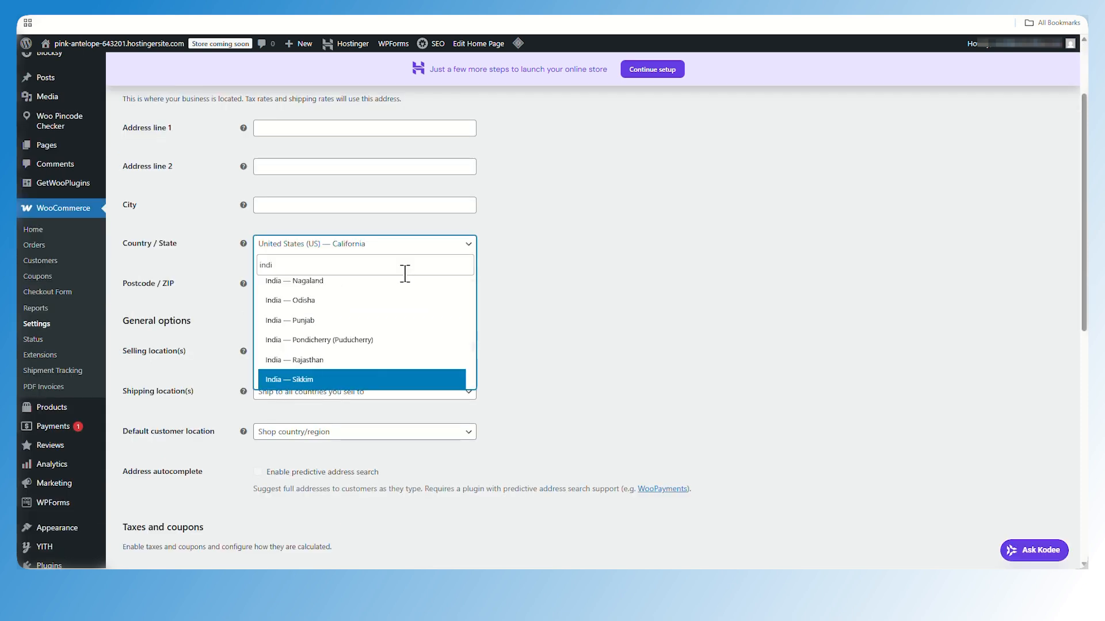
pyautogui.press('Down')
pyautogui.press('Return')
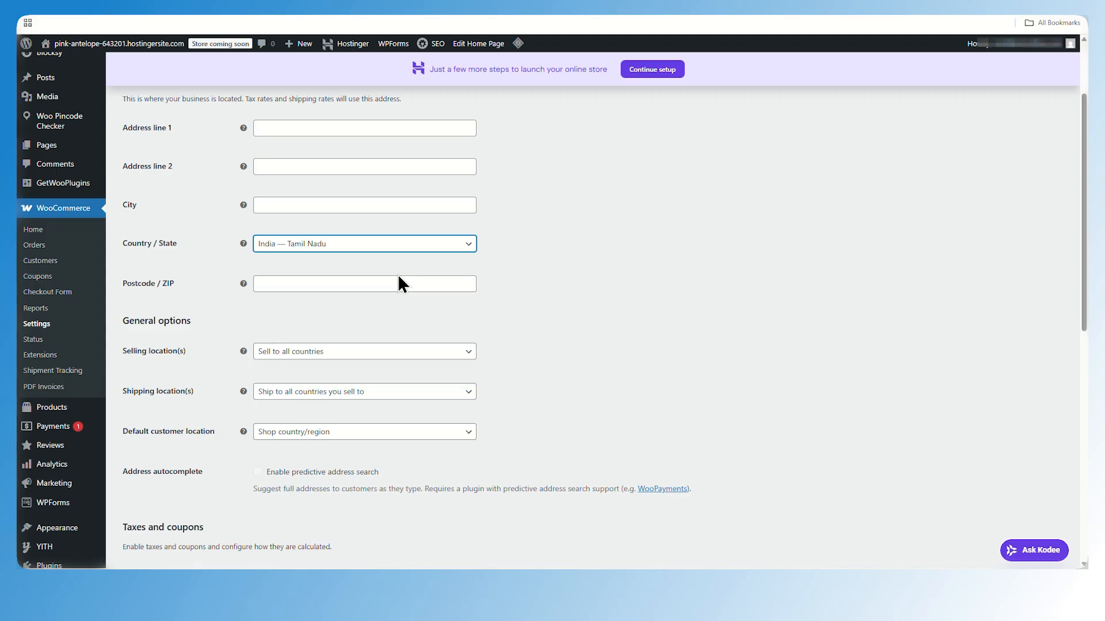
# Set the store currency to Indian rupee (₹) — INR
pyautogui.scroll(-8, 526, 325)
pyautogui.click(379, 330)
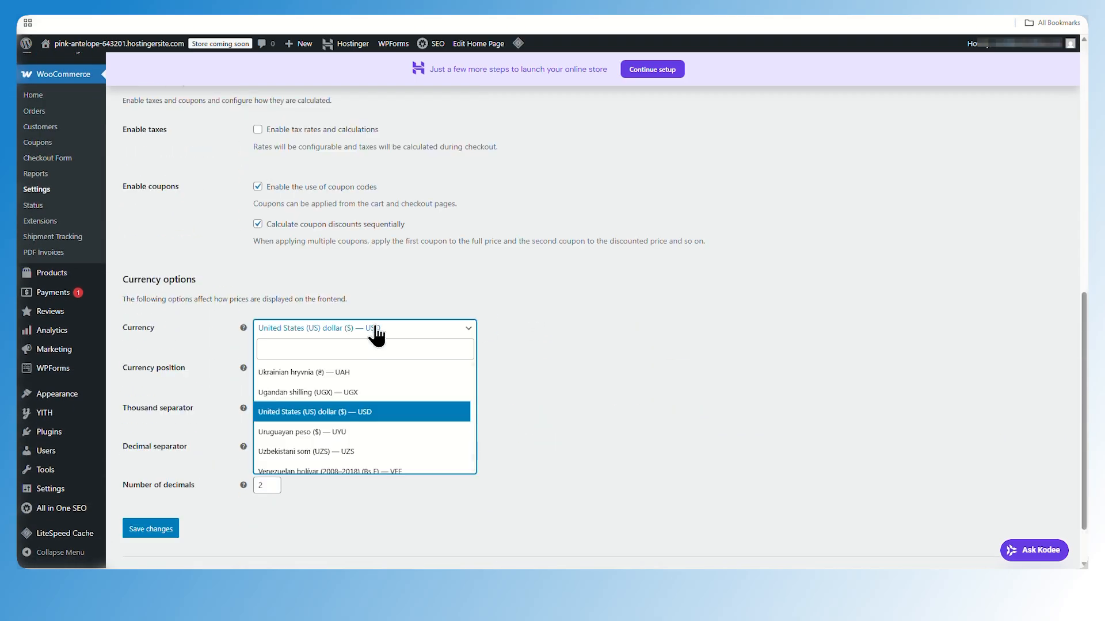
pyautogui.write('indi')
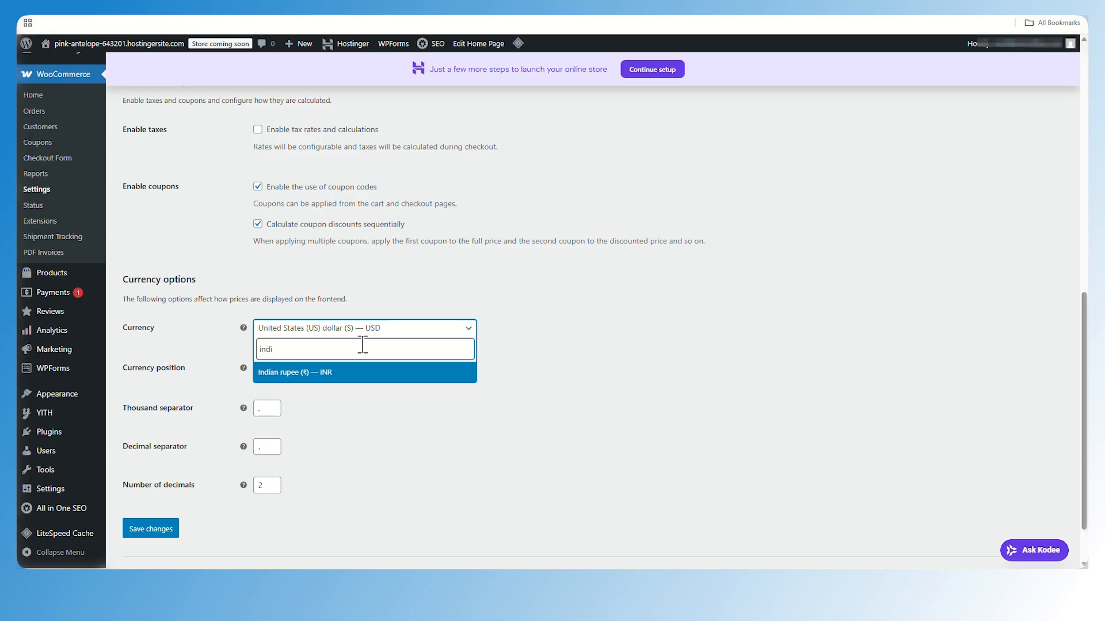
pyautogui.press('Return')
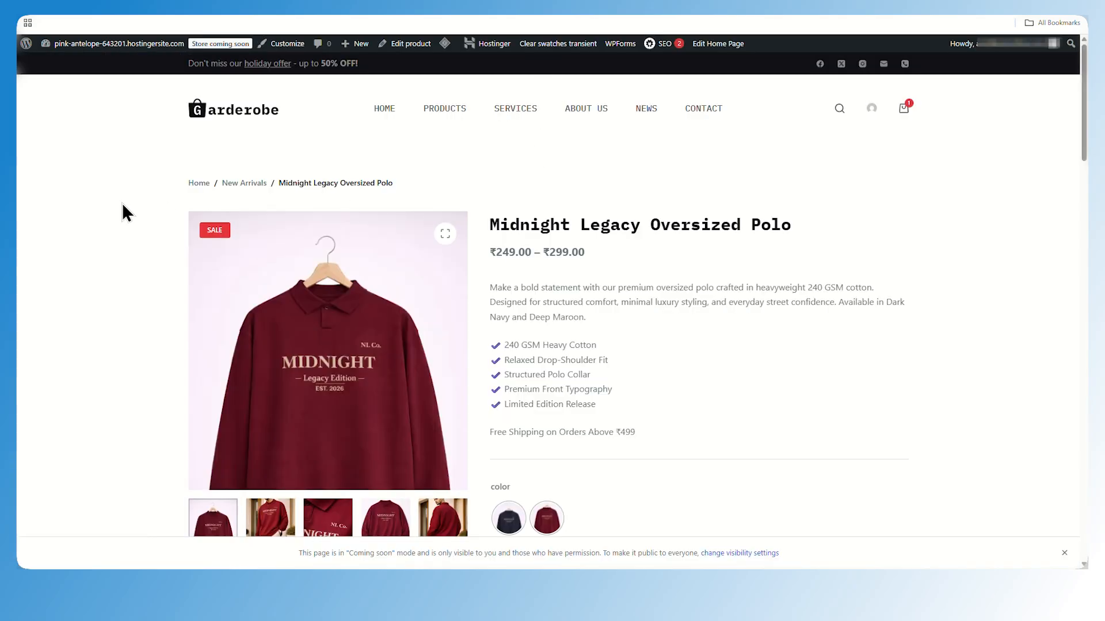
# Switch the site visibility from Coming soon to Live
pyautogui.moveTo(490, 252); pyautogui.dragTo(596, 253)
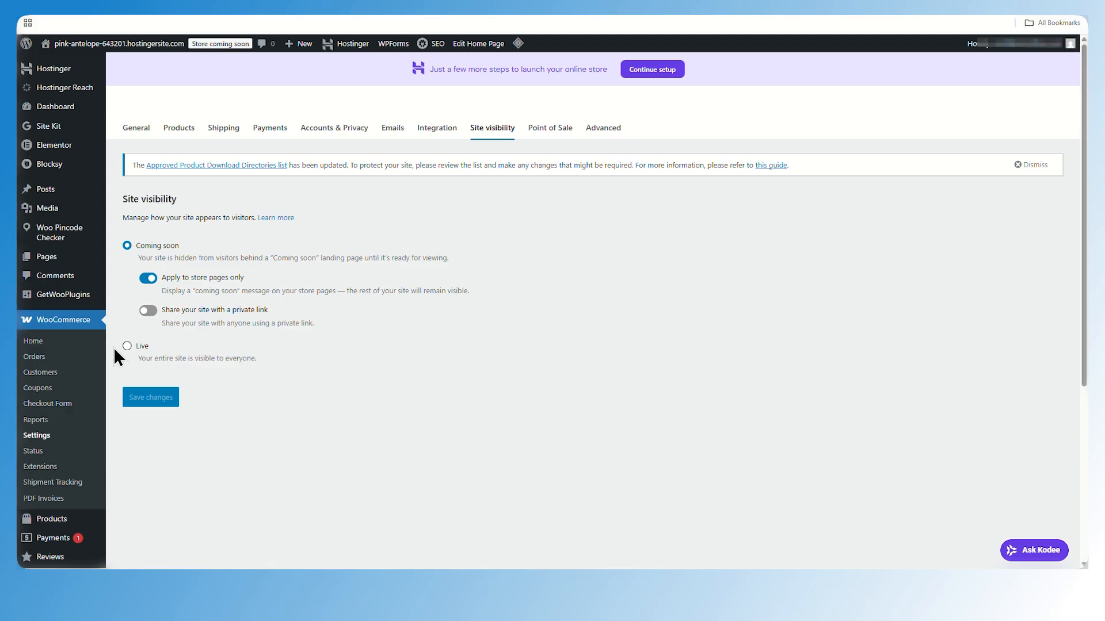
pyautogui.click(127, 346)
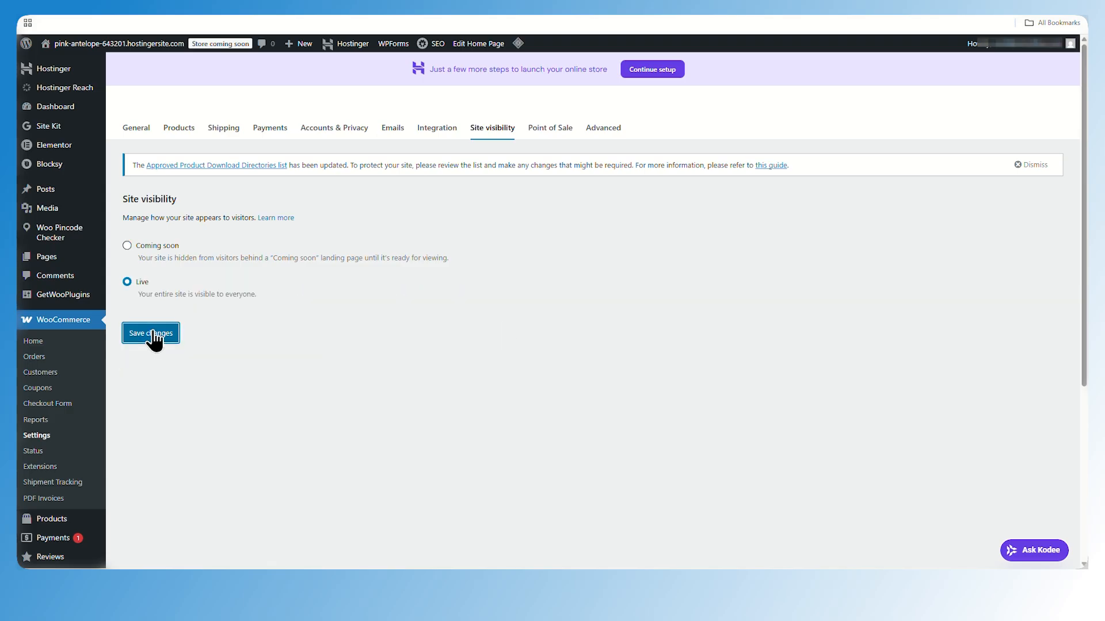
# Save the Live site visibility setting
pyautogui.click(150, 336)
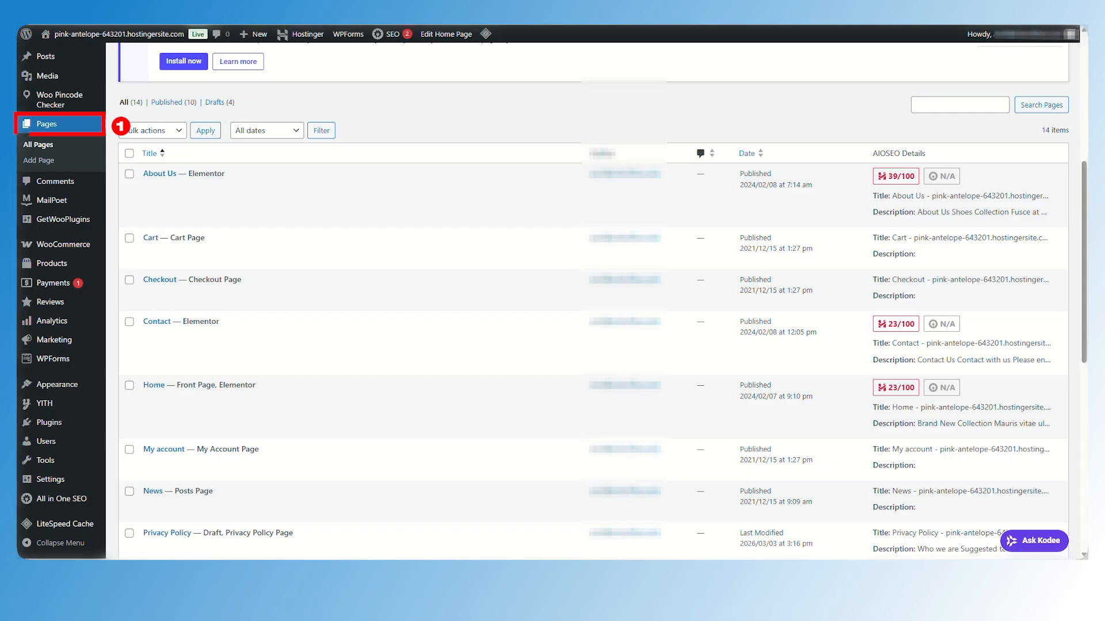
# Open the Home page in Elementor and inspect the hero section's heading, text, icon boxes and button
pyautogui.scroll(-3, 502, 245)
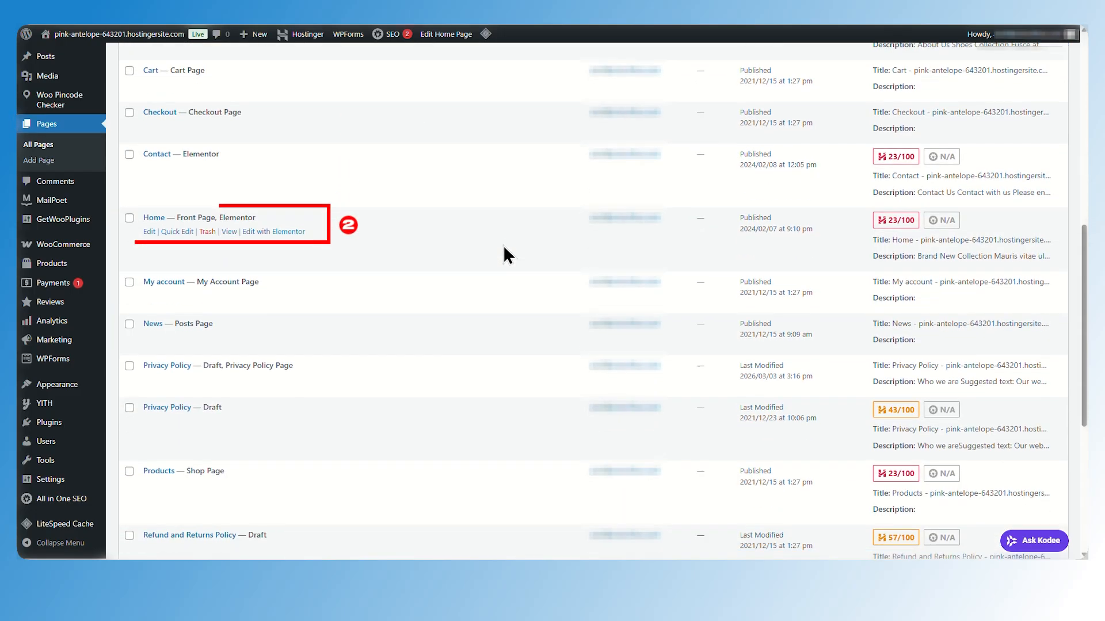
pyautogui.rightClick(288, 232)
pyautogui.click(325, 244)
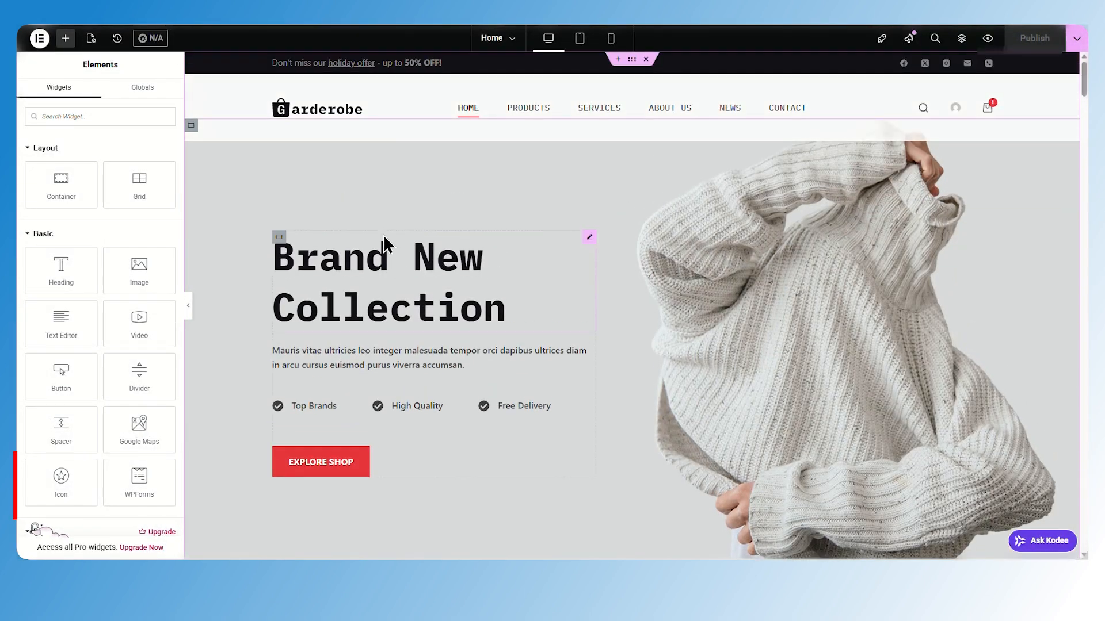
pyautogui.click(360, 289)
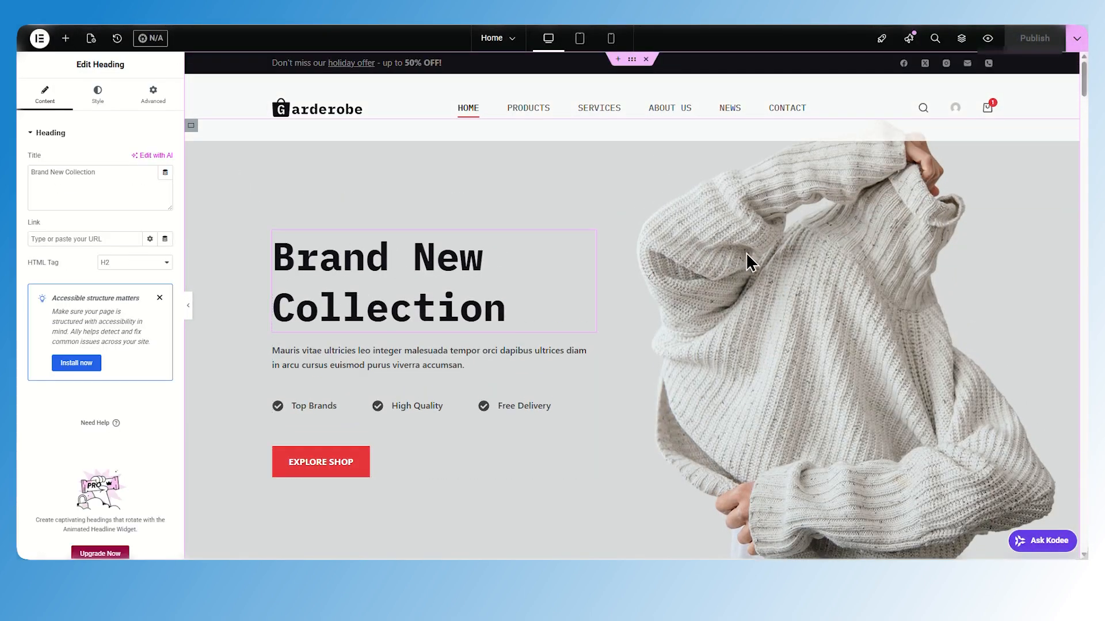
pyautogui.scroll(-1, 747, 259)
pyautogui.click(109, 205)
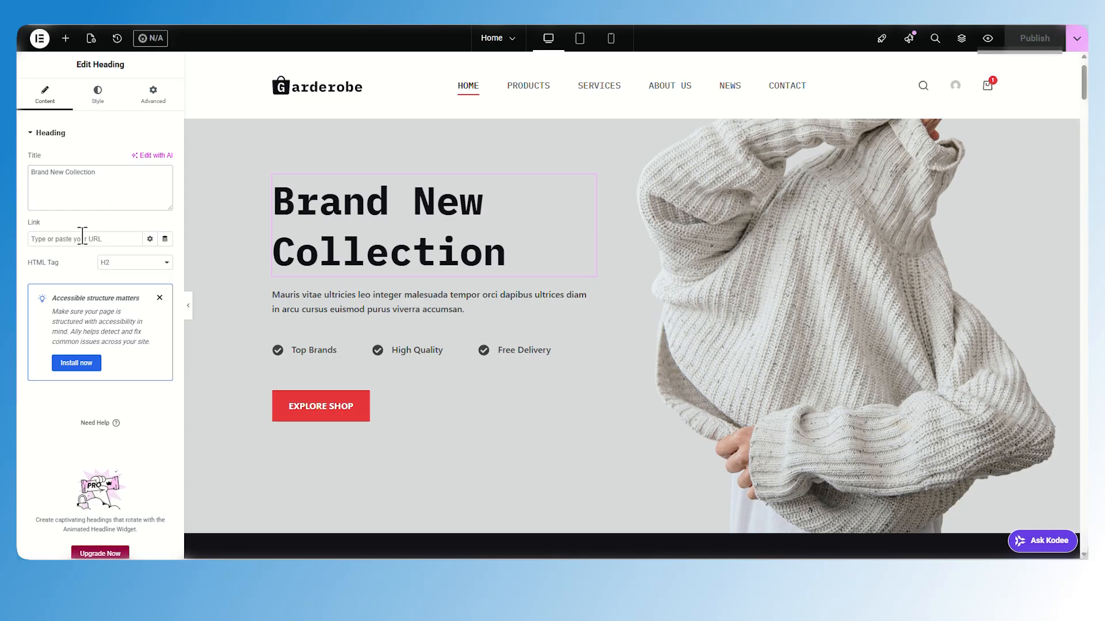
pyautogui.click(334, 310)
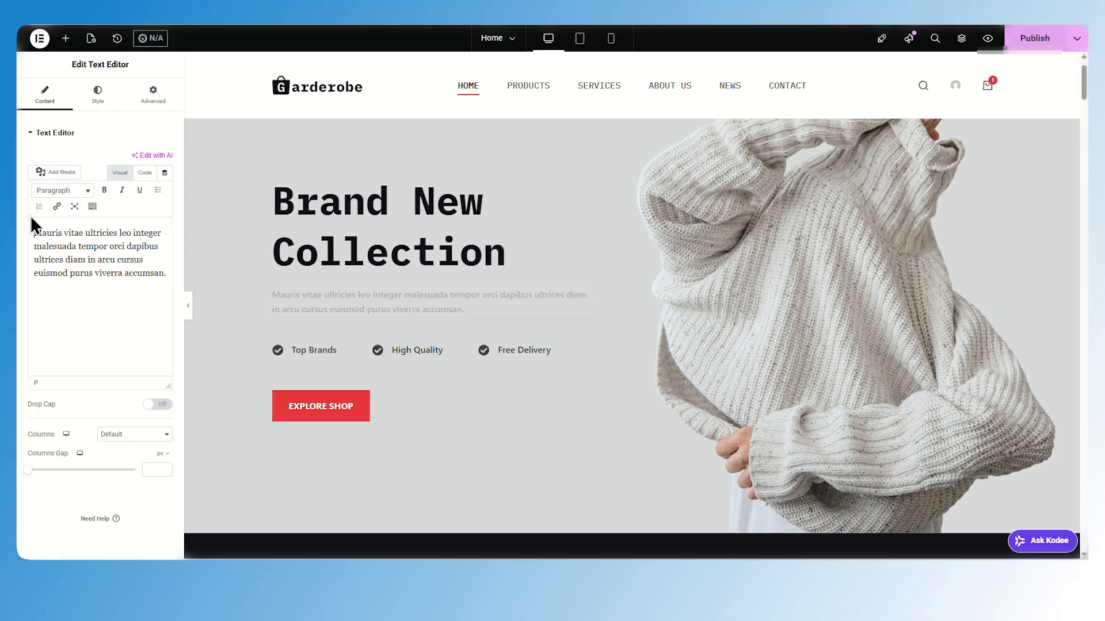
pyautogui.click(305, 350)
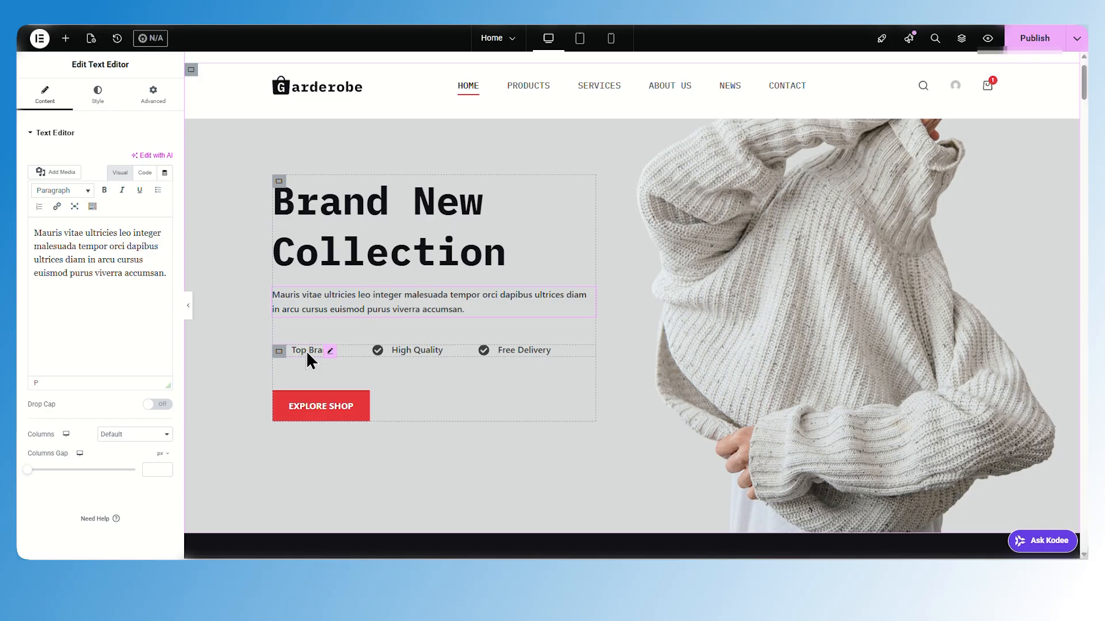
pyautogui.click(306, 350)
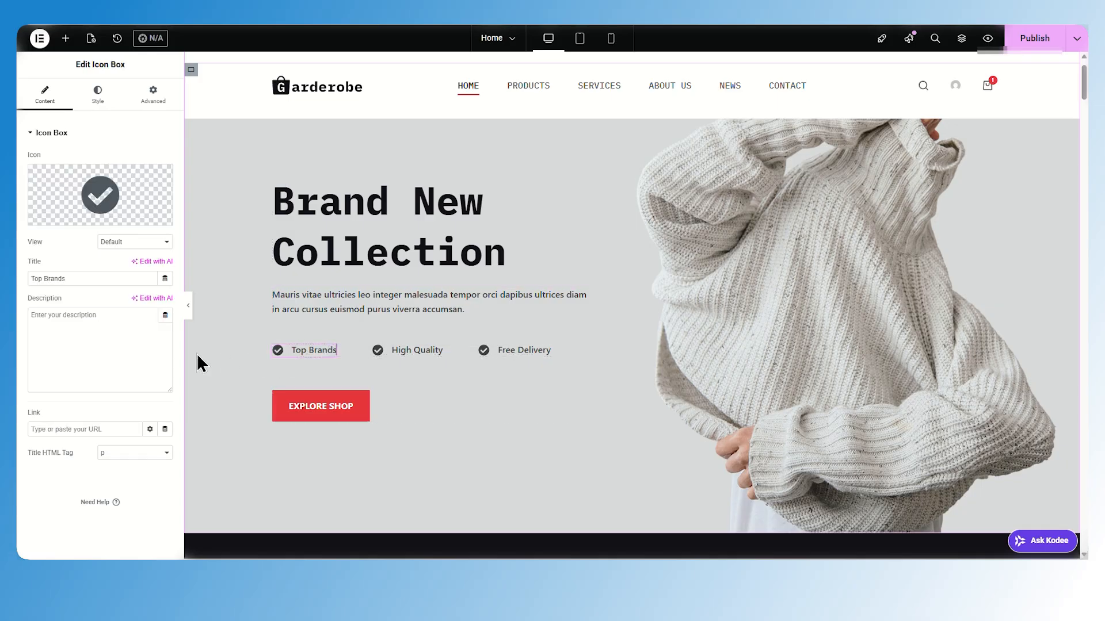
pyautogui.click(424, 350)
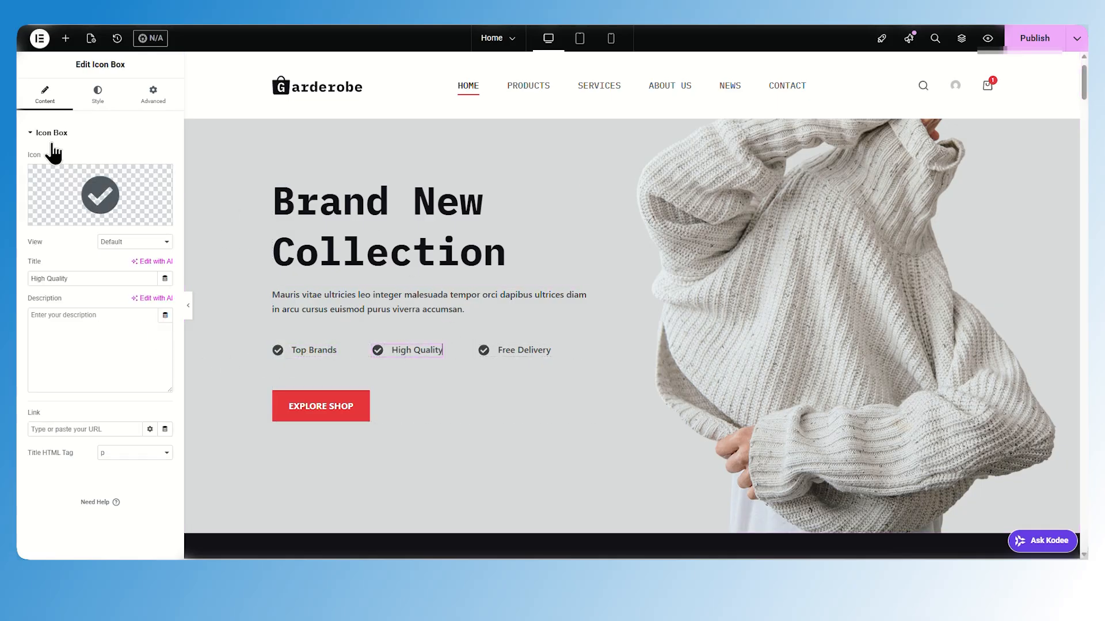
pyautogui.click(32, 133)
pyautogui.click(500, 351)
pyautogui.scroll(-2, 326, 338)
pyautogui.click(322, 301)
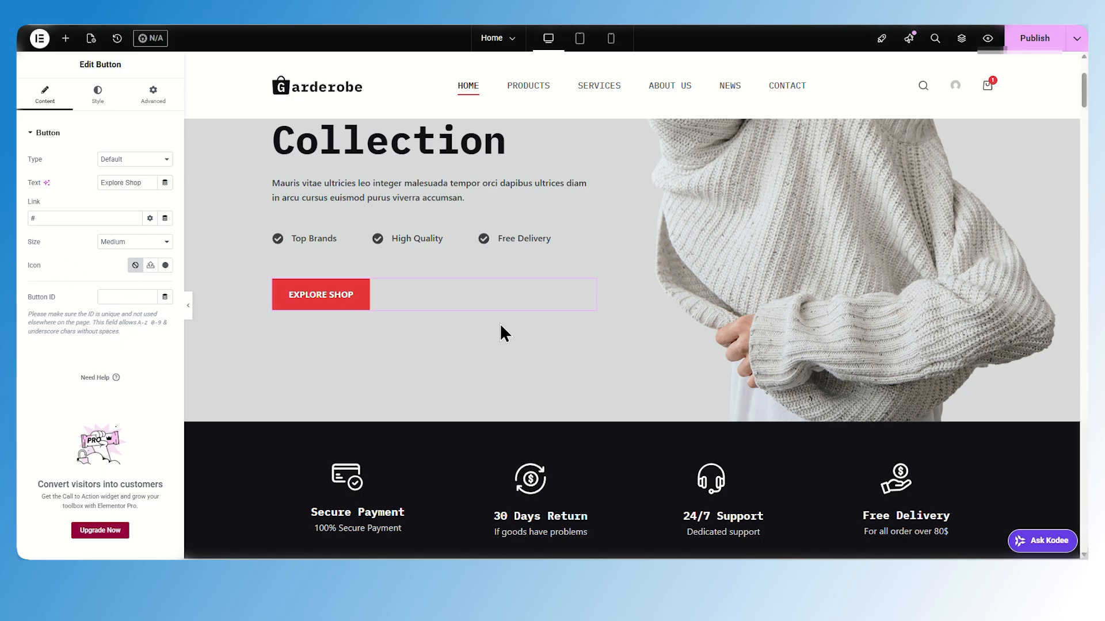
pyautogui.scroll(3, 500, 325)
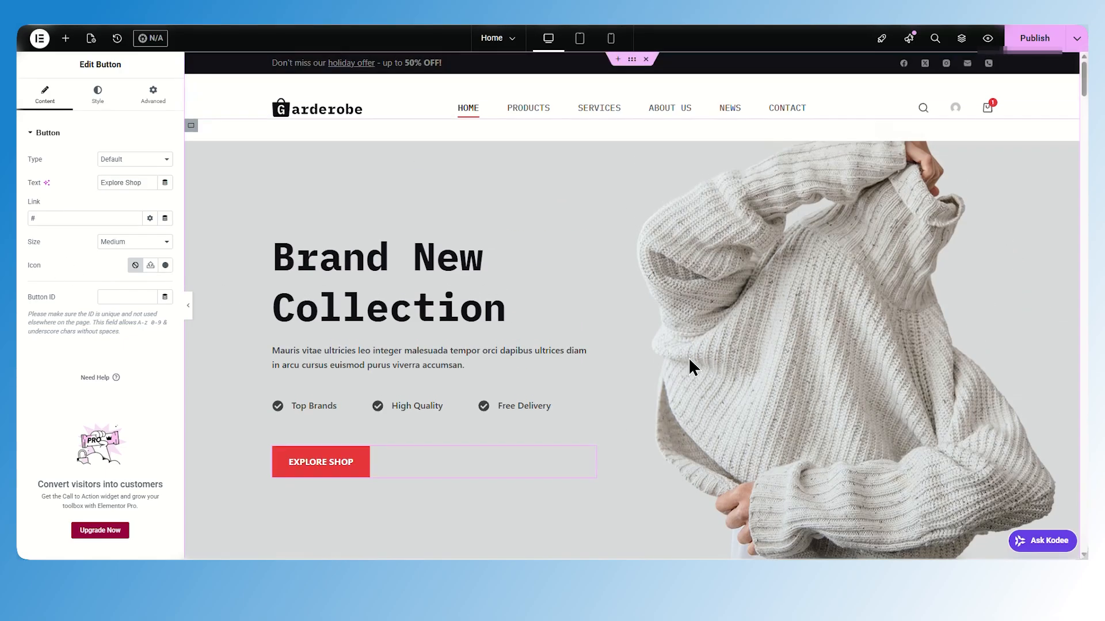
# Inspect the hero background image and the remaining homepage sections down to the Final Sale area
pyautogui.click(632, 149)
pyautogui.click(100, 265)
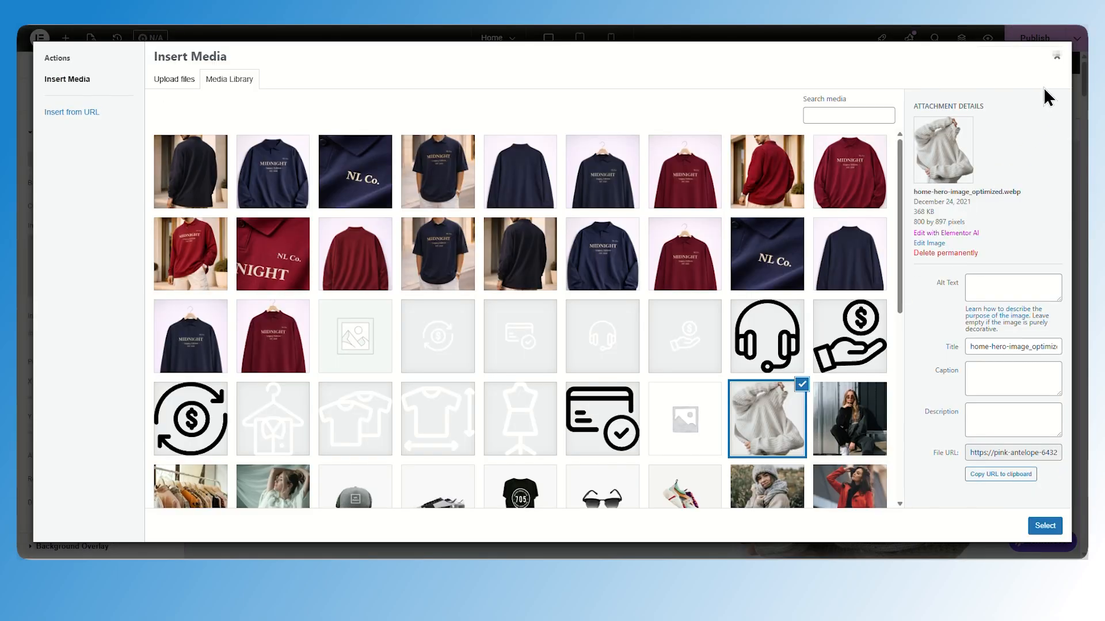
pyautogui.click(1056, 56)
pyautogui.scroll(-8, 702, 303)
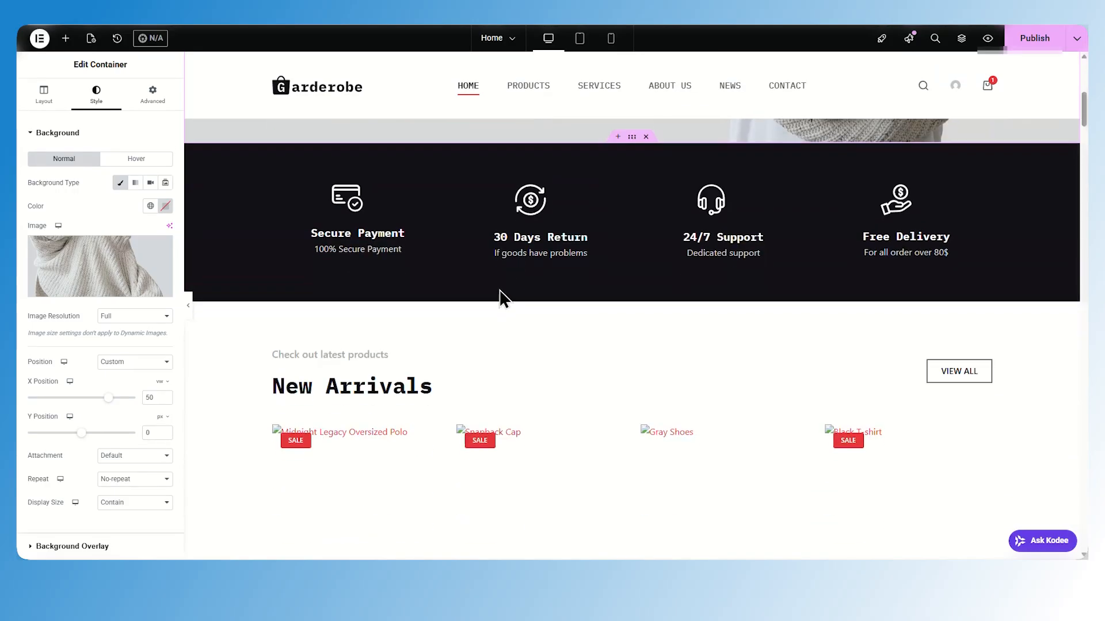
pyautogui.click(367, 204)
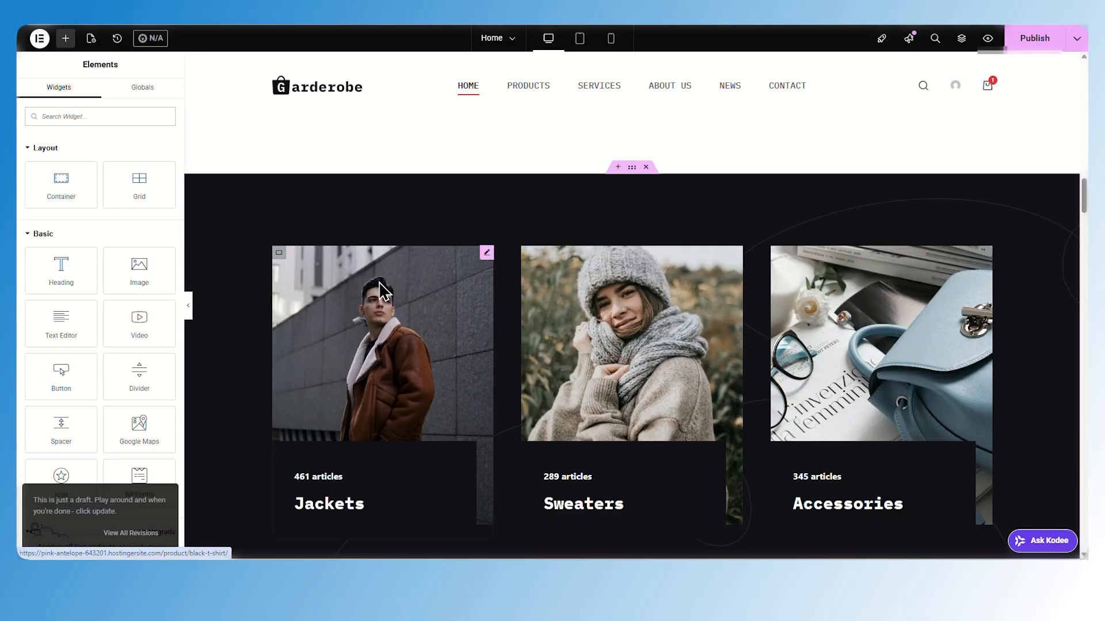
pyautogui.scroll(-2, 518, 311)
pyautogui.scroll(2, 748, 316)
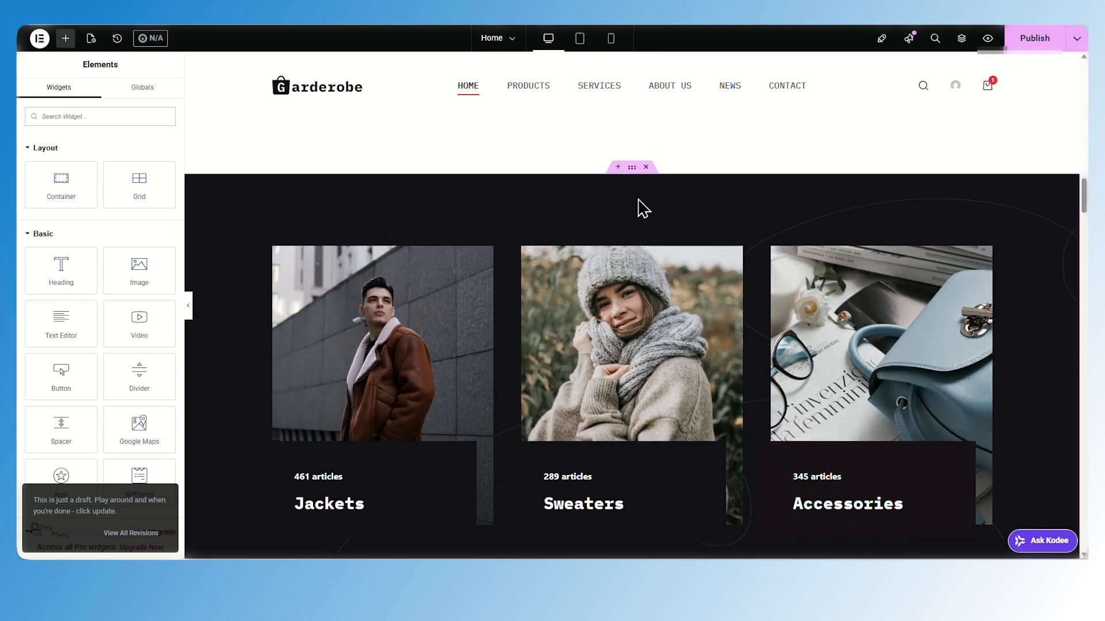
pyautogui.click(388, 290)
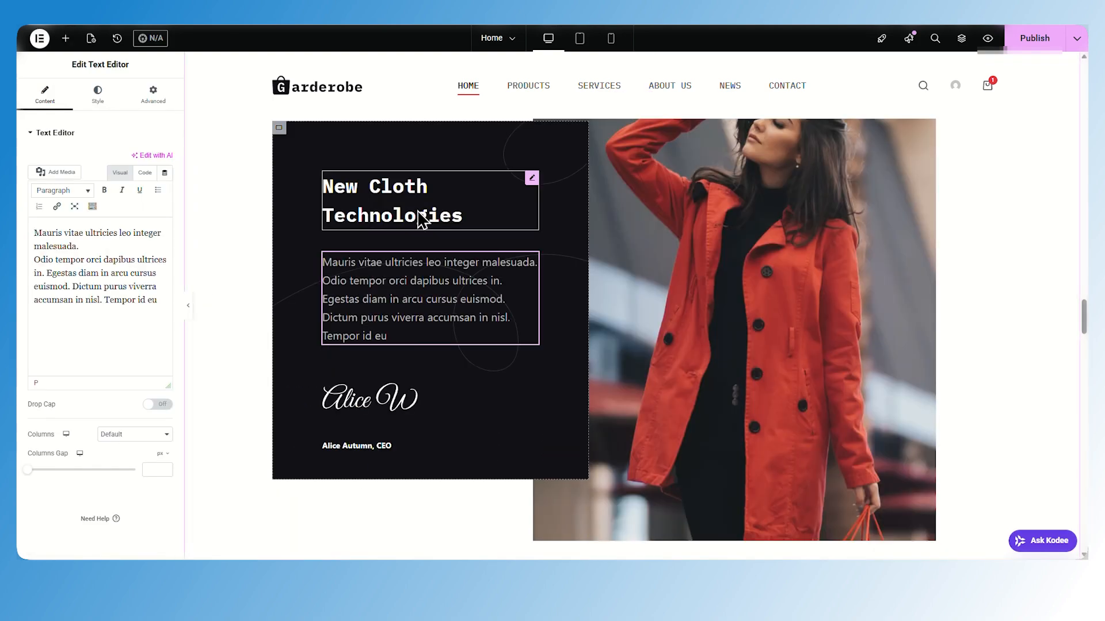
pyautogui.click(422, 219)
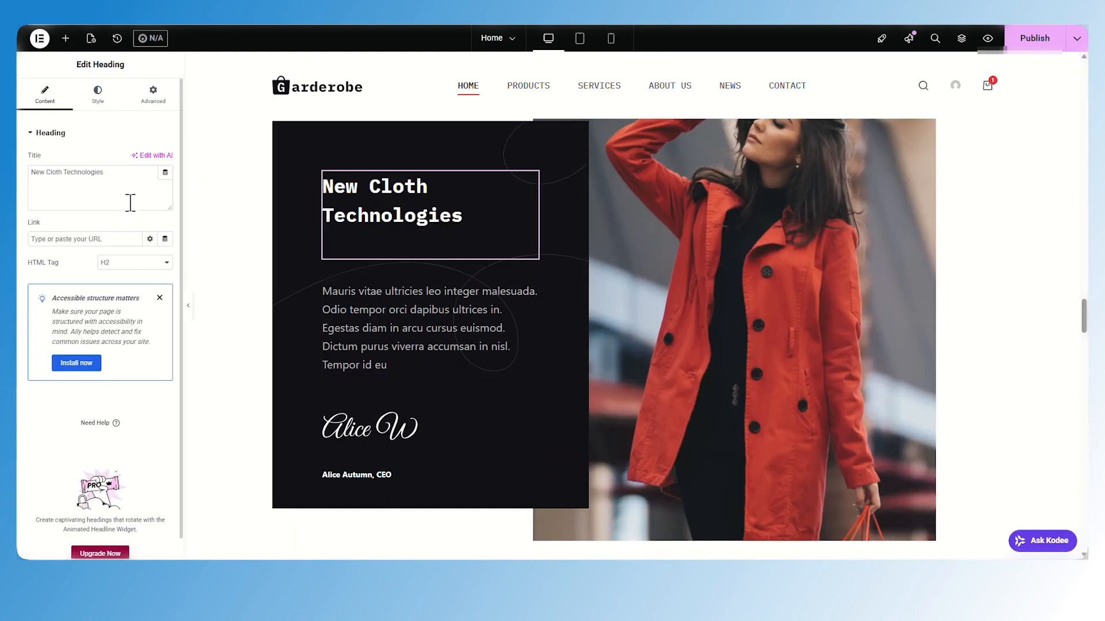
pyautogui.click(364, 410)
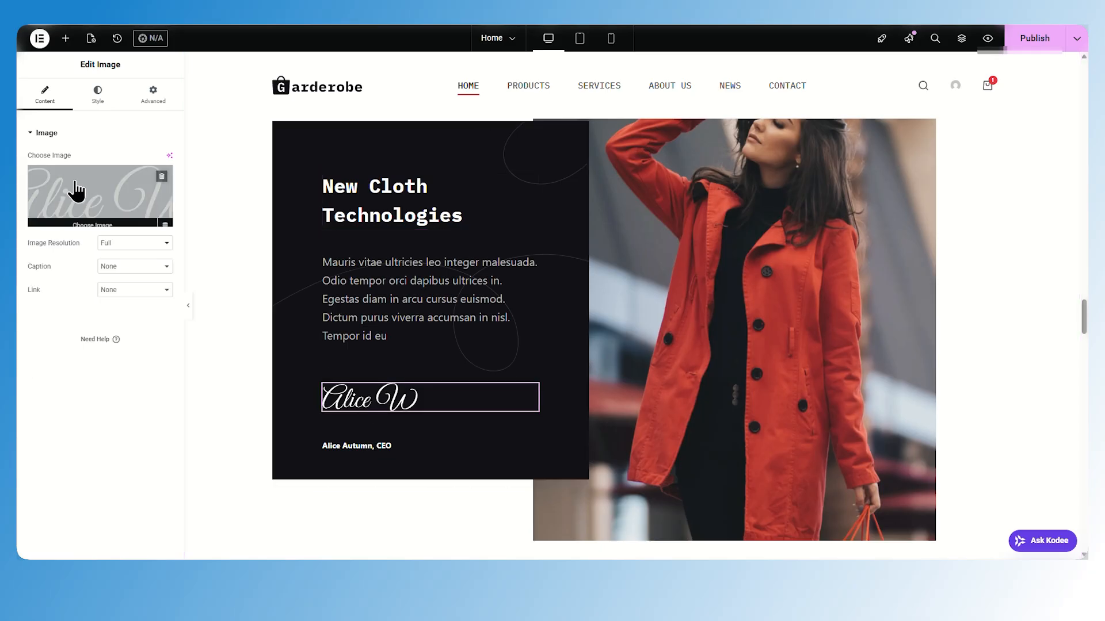
pyautogui.scroll(3, 760, 367)
pyautogui.click(760, 367)
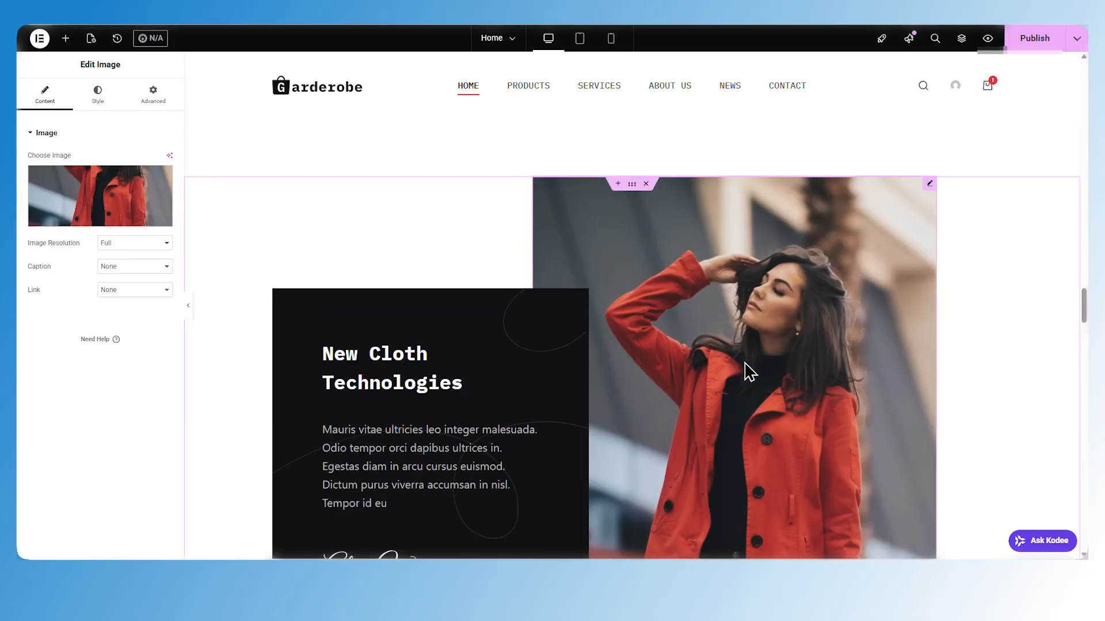
pyautogui.scroll(-10, 706, 378)
pyautogui.click(385, 240)
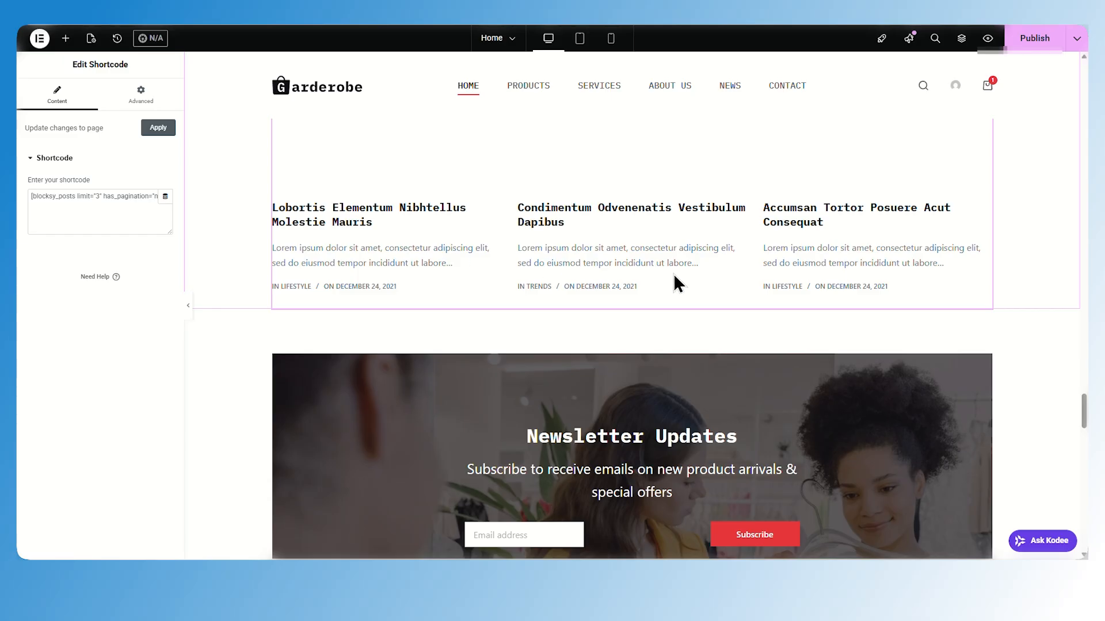
pyautogui.scroll(-5, 891, 291)
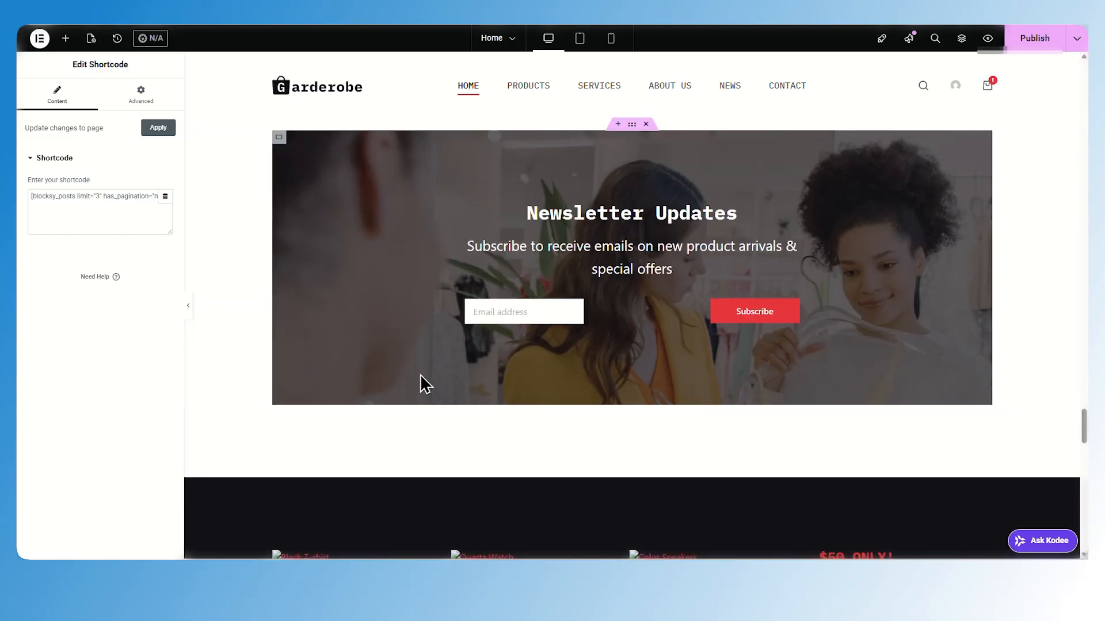
pyautogui.scroll(-6, 341, 309)
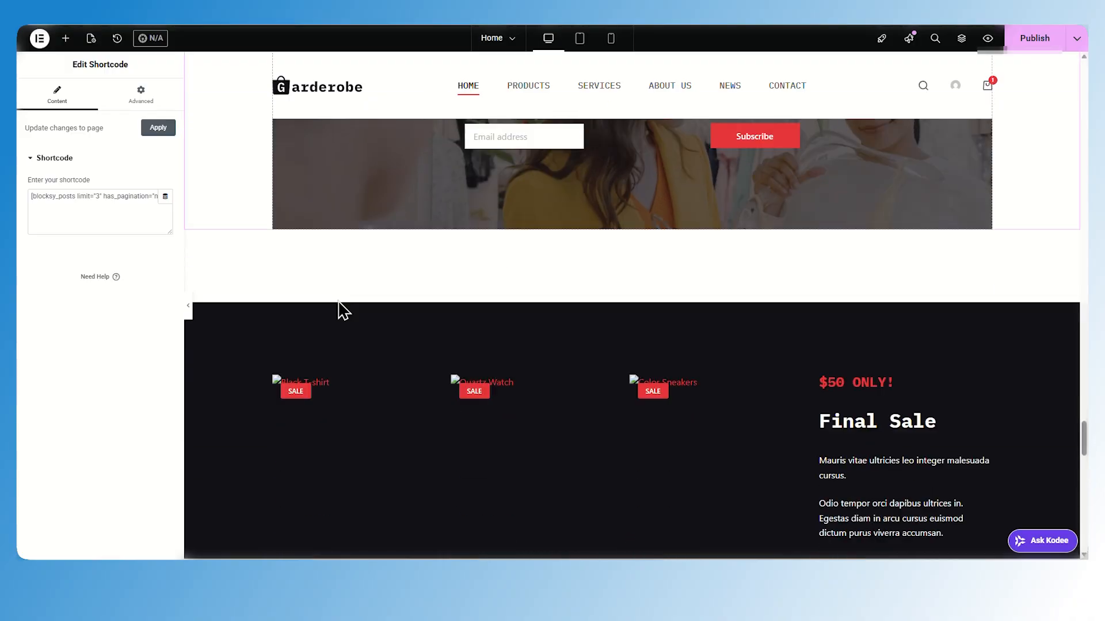
pyautogui.scroll(7, 652, 367)
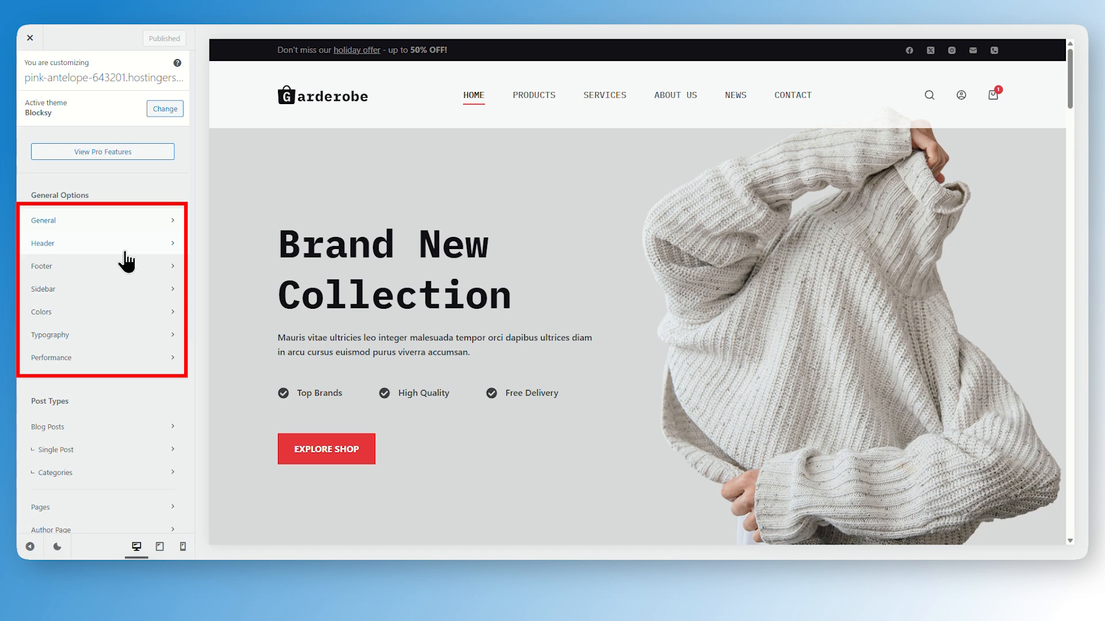
# Remove the Facebook and Phone icons from the header Socials element in the Customizer
pyautogui.click(121, 221)
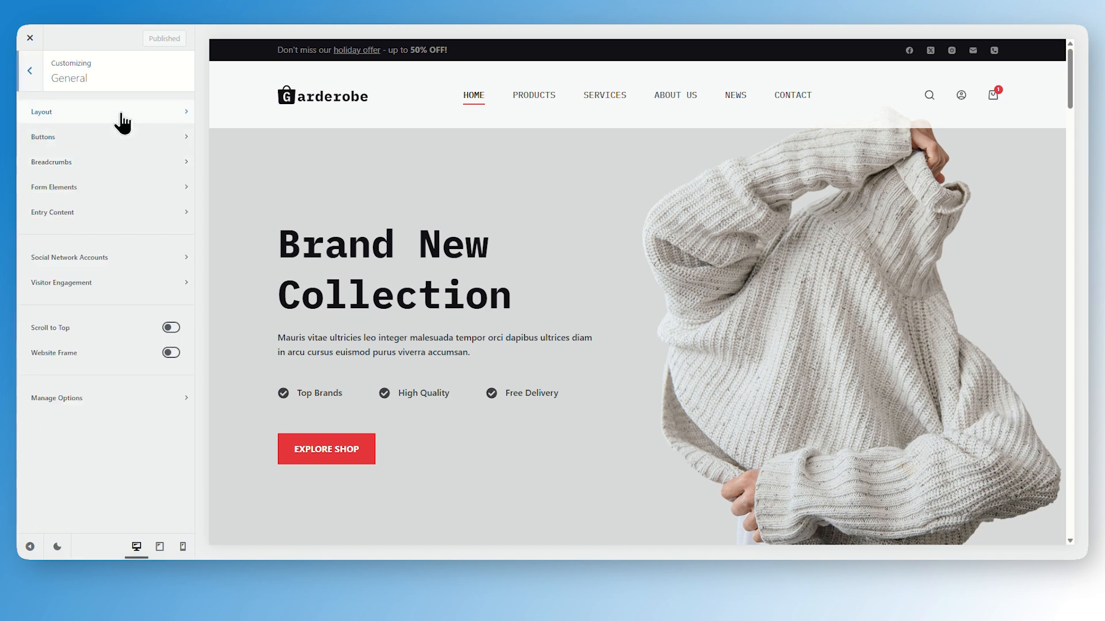
pyautogui.click(123, 118)
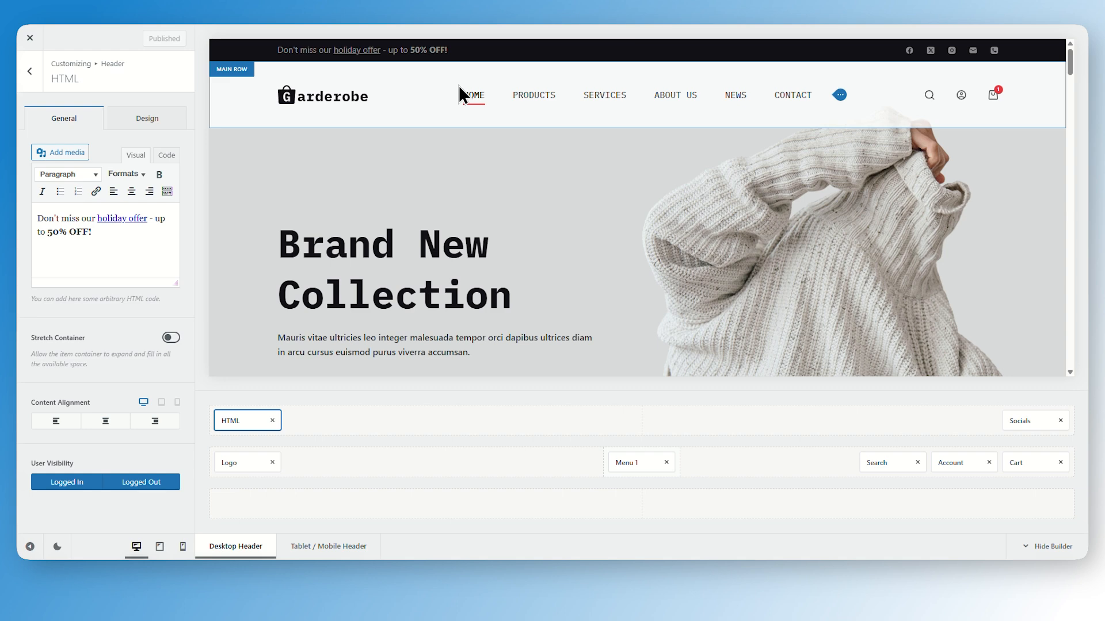
pyautogui.click(1023, 418)
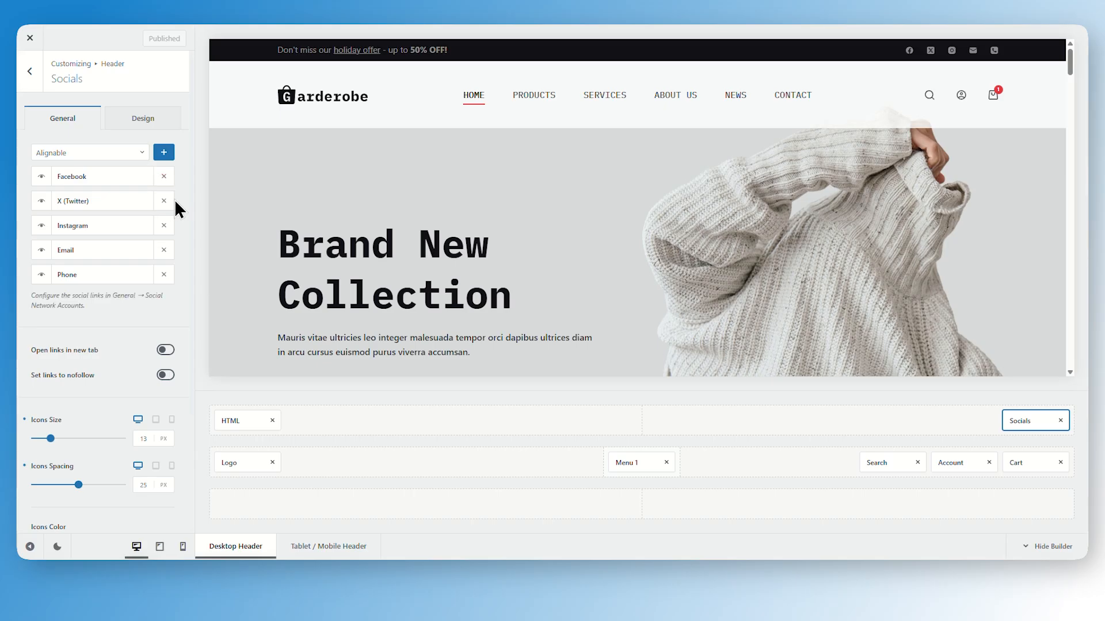
pyautogui.click(161, 183)
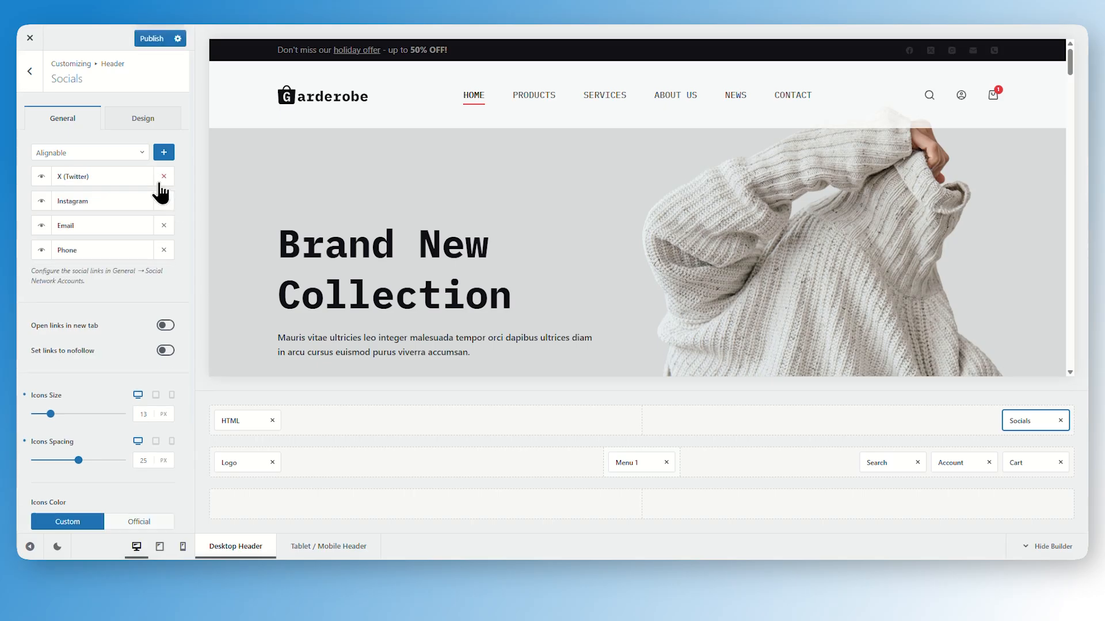
pyautogui.click(160, 253)
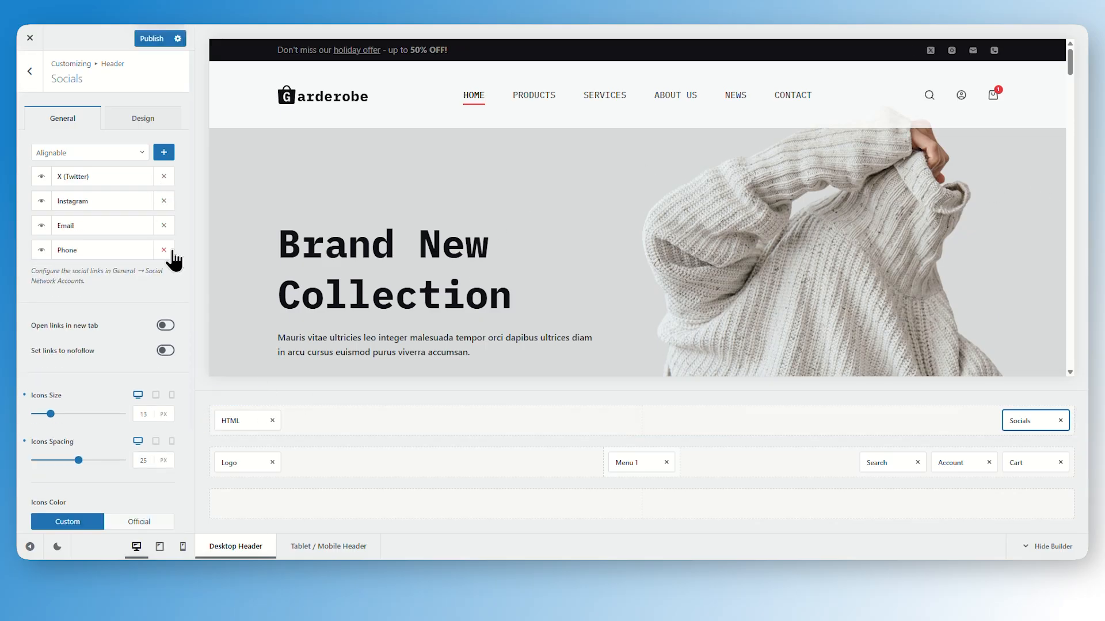
pyautogui.click(160, 251)
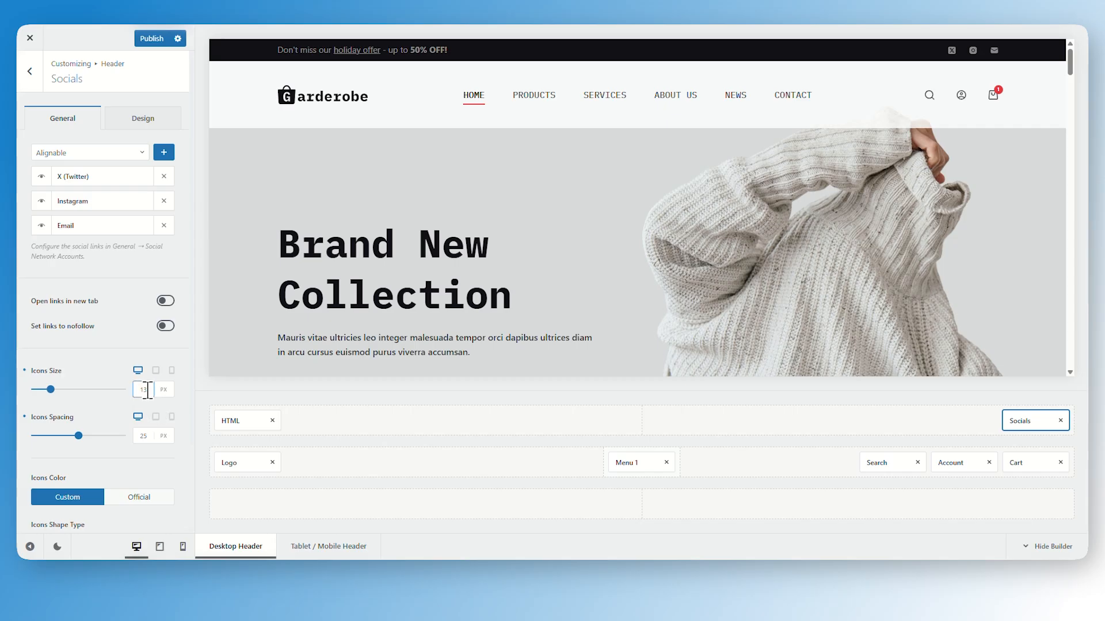
# Set the social icons size to 16 px and publish the header changes
pyautogui.moveTo(148, 390); pyautogui.dragTo(136, 391)
pyautogui.write('16')
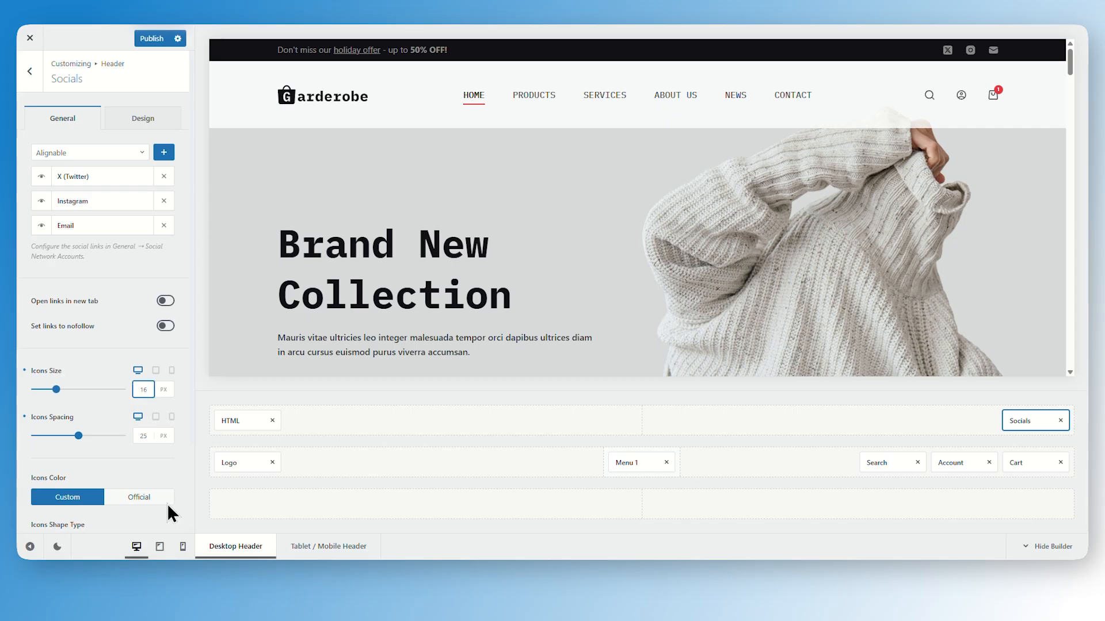
pyautogui.scroll(-2, 109, 469)
pyautogui.scroll(2, 169, 339)
pyautogui.click(148, 38)
# Replace the header logo with the uploaded Logo-1-1 image
pyautogui.click(241, 462)
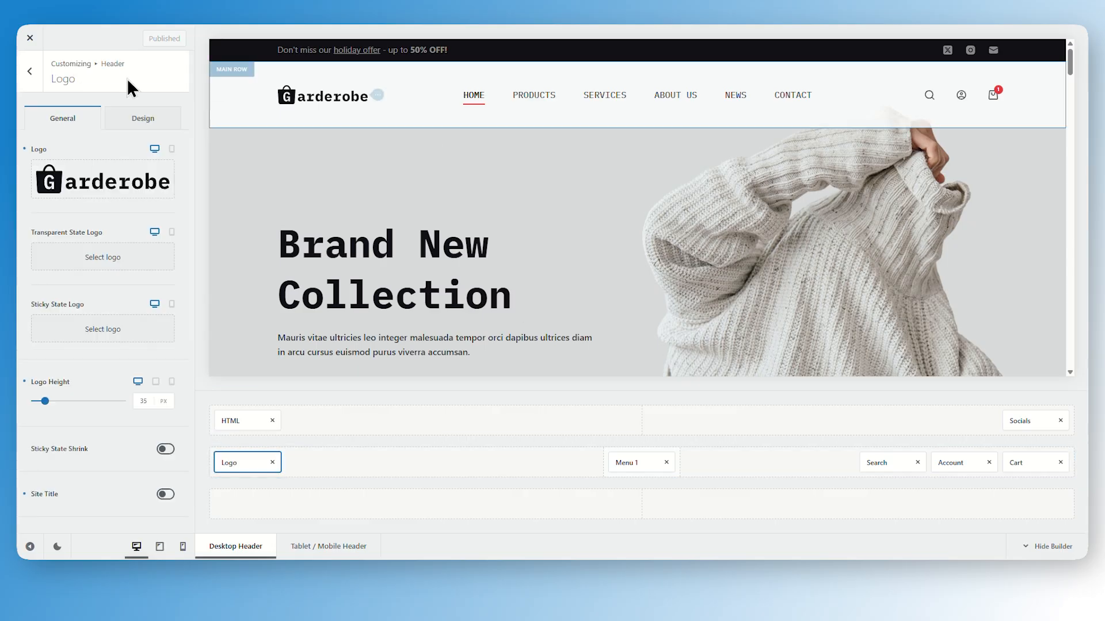
pyautogui.click(130, 179)
pyautogui.click(63, 79)
pyautogui.click(552, 300)
pyautogui.click(299, 197)
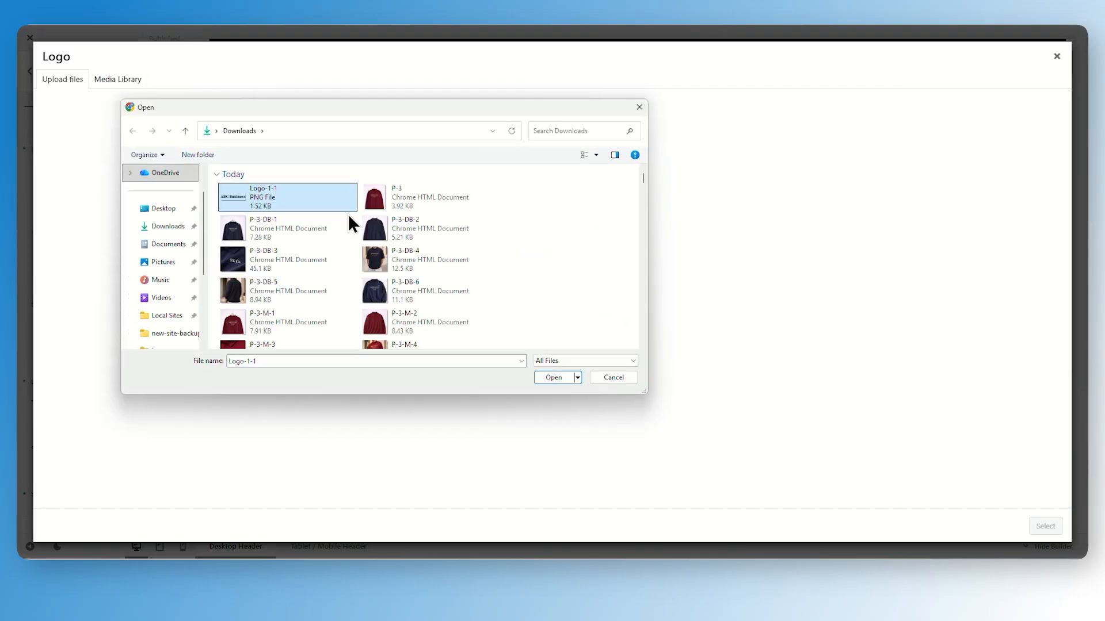
pyautogui.click(551, 378)
pyautogui.click(1045, 526)
# Increase the header logo height
pyautogui.doubleClick(143, 397)
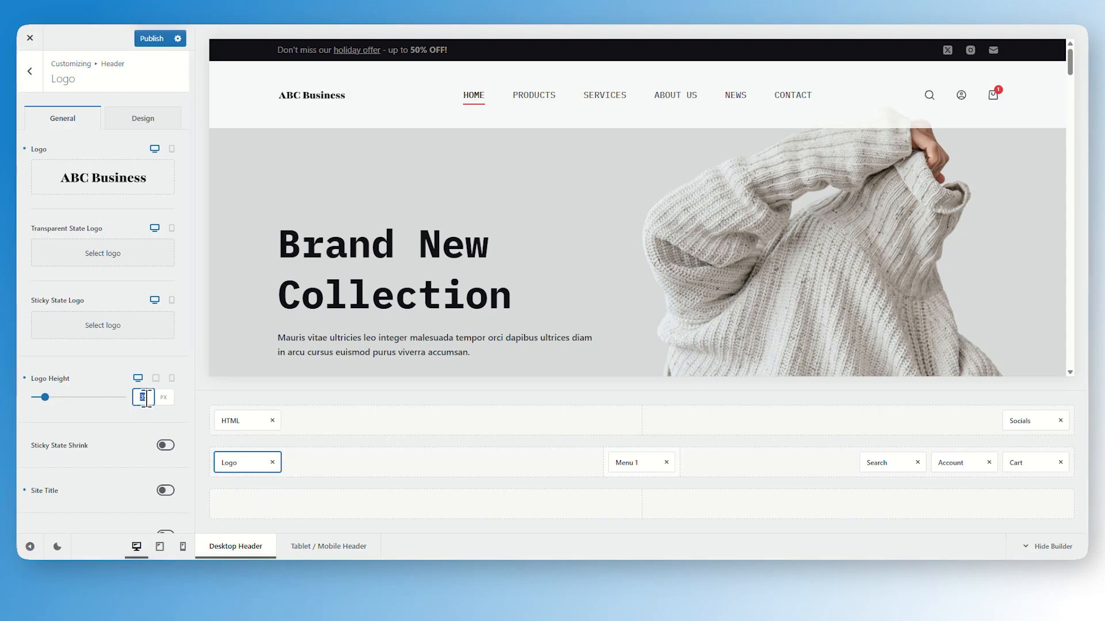
pyautogui.write('5')
pyautogui.moveTo(35, 397); pyautogui.dragTo(50, 397)
# Change the Menu 1 top-level style, trying Type 4 and then choosing the first style option
pyautogui.click(626, 462)
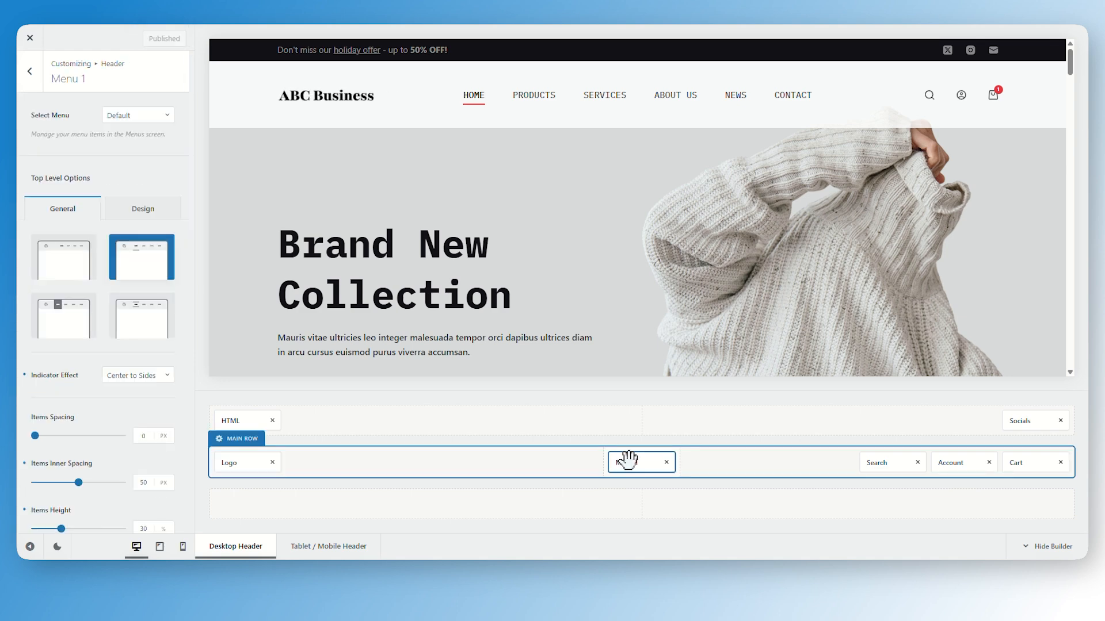
pyautogui.click(141, 313)
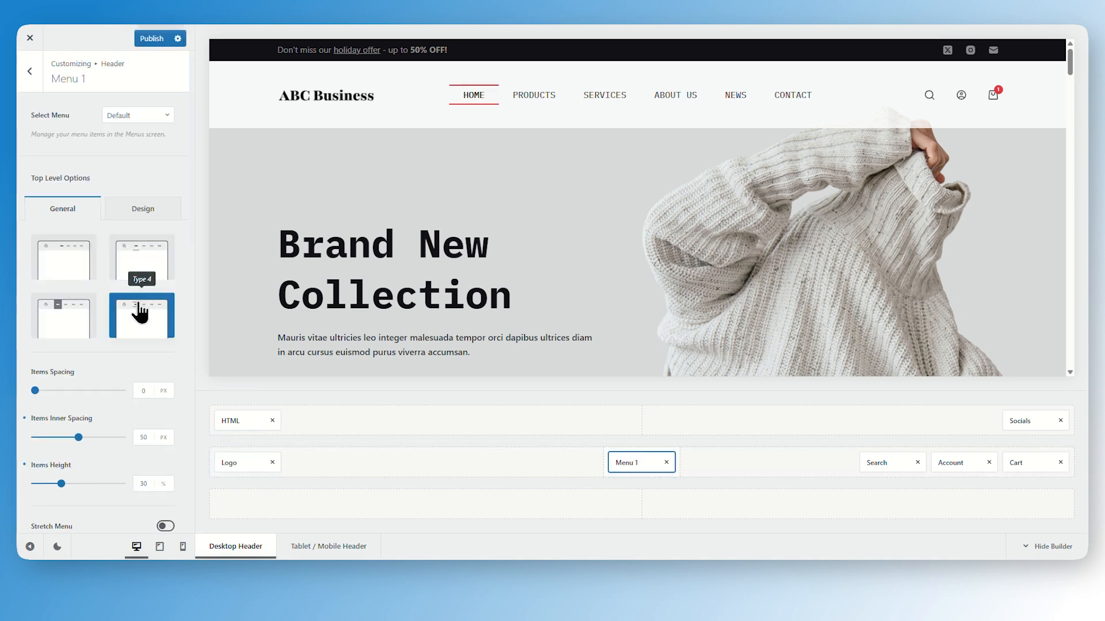
pyautogui.click(63, 261)
pyautogui.scroll(-5, 66, 318)
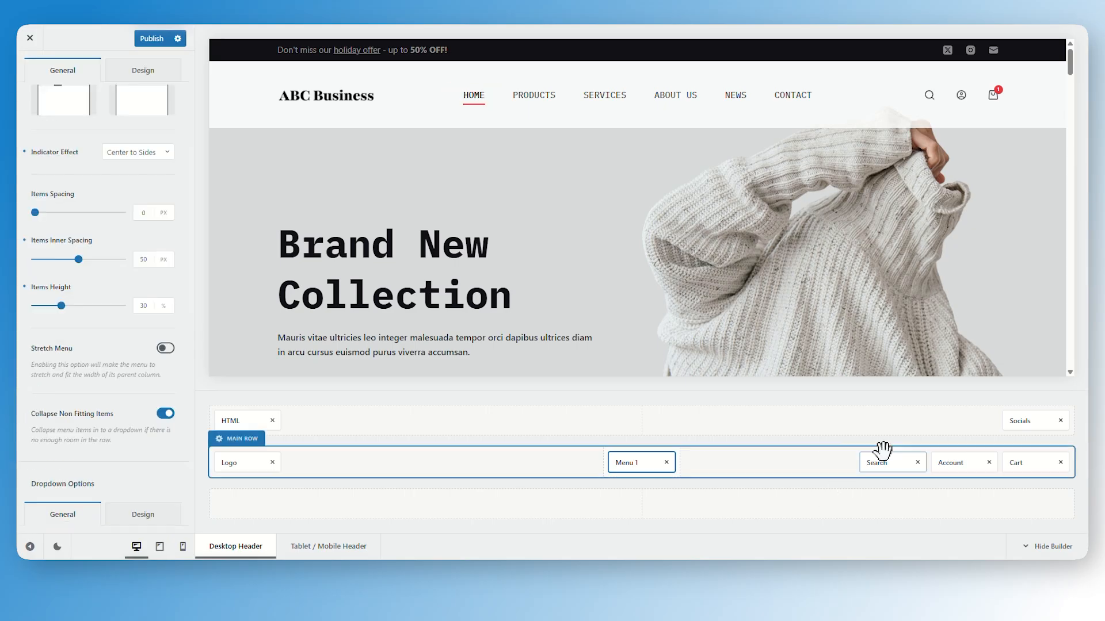
# Set the header search icon size to 17 px
pyautogui.click(880, 460)
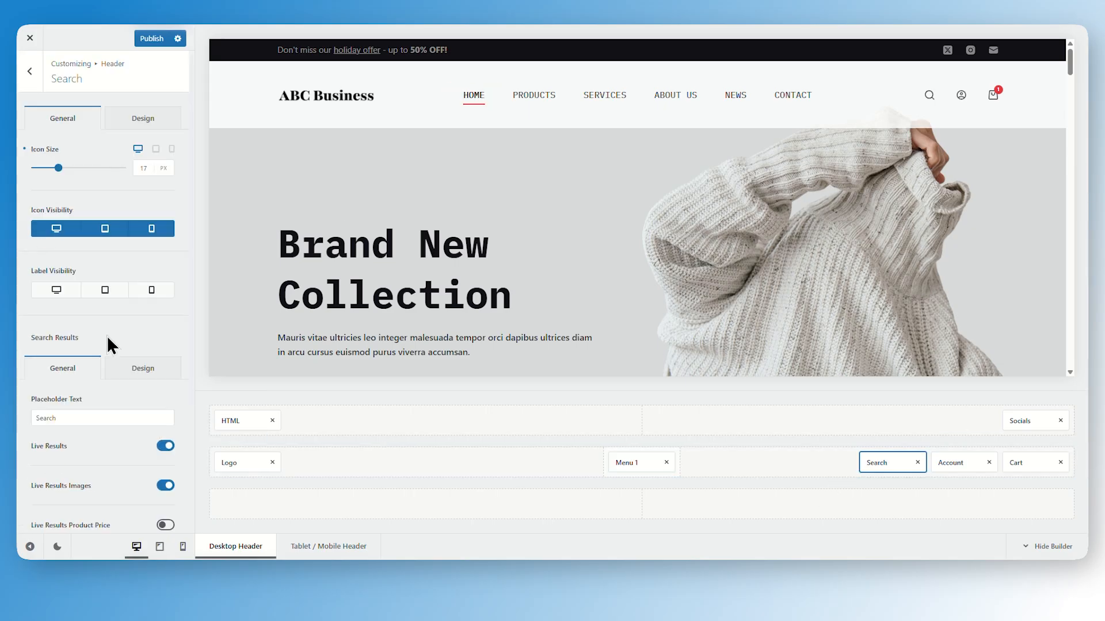
pyautogui.moveTo(61, 171); pyautogui.dragTo(65, 168)
pyautogui.click(139, 168)
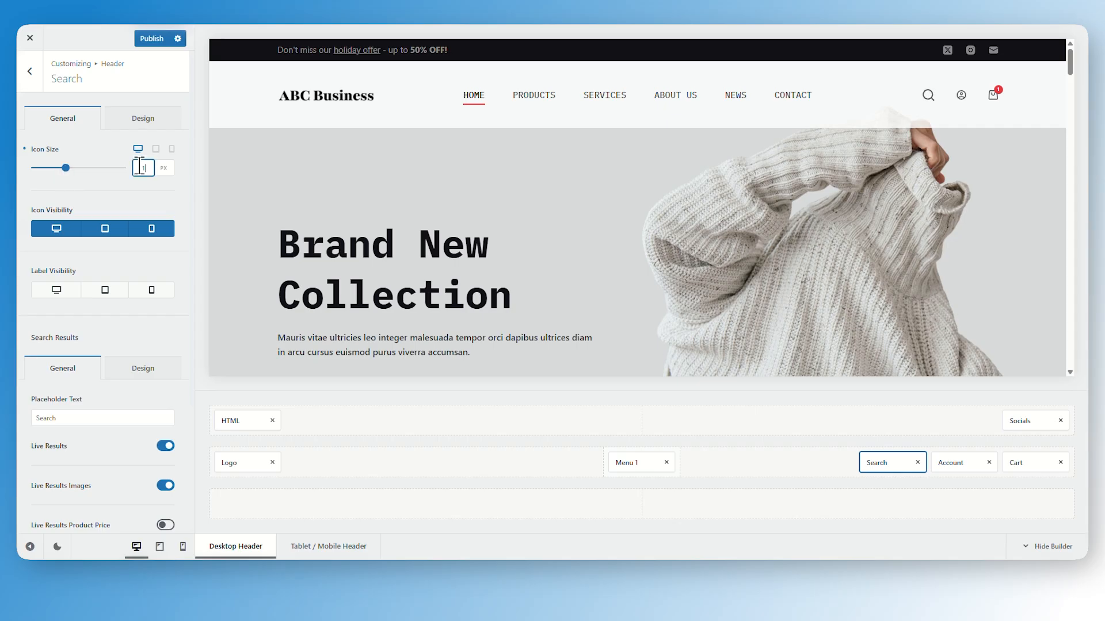
pyautogui.write('17')
# Open the Account and Cart header elements, choosing the shopping-cart icon style for the cart and adjusting its icon size
pyautogui.click(948, 461)
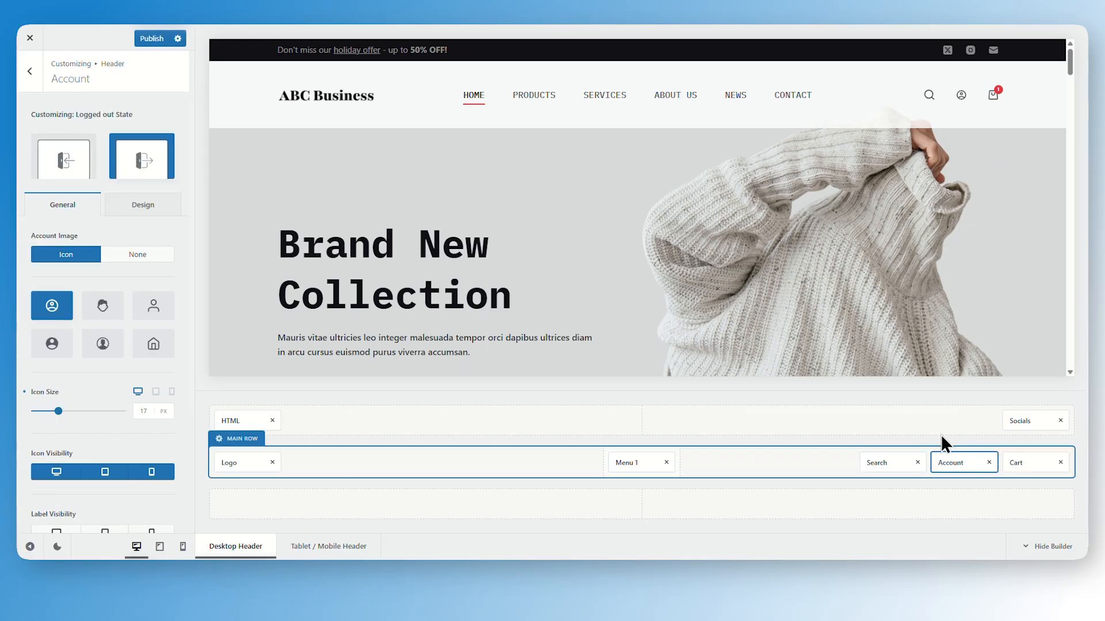
pyautogui.click(1030, 463)
pyautogui.click(107, 192)
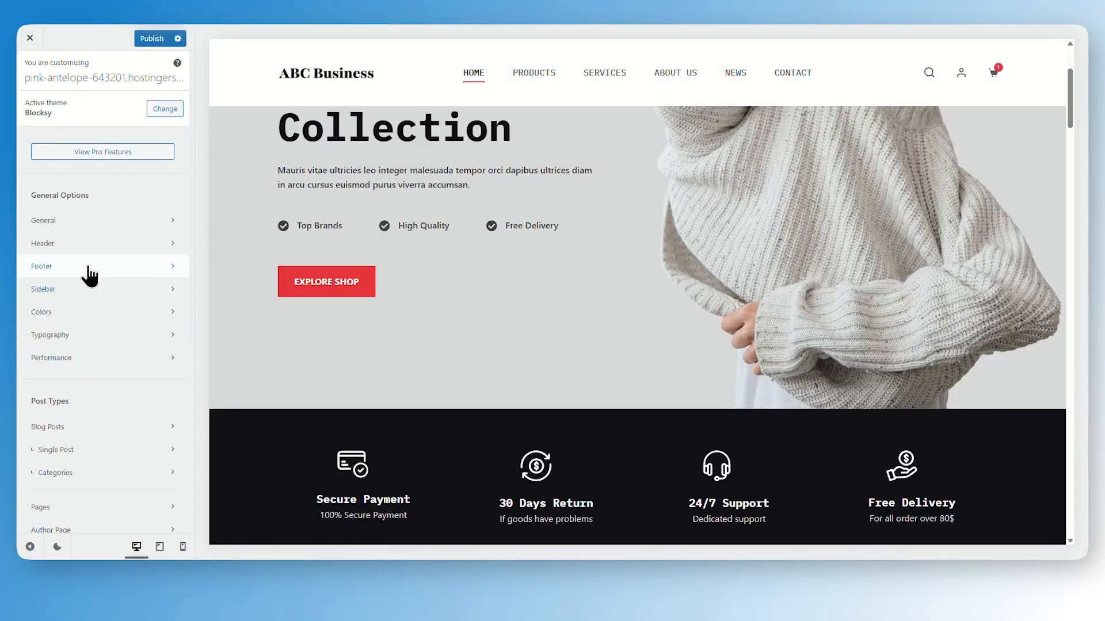
pyautogui.click(88, 266)
pyautogui.click(88, 270)
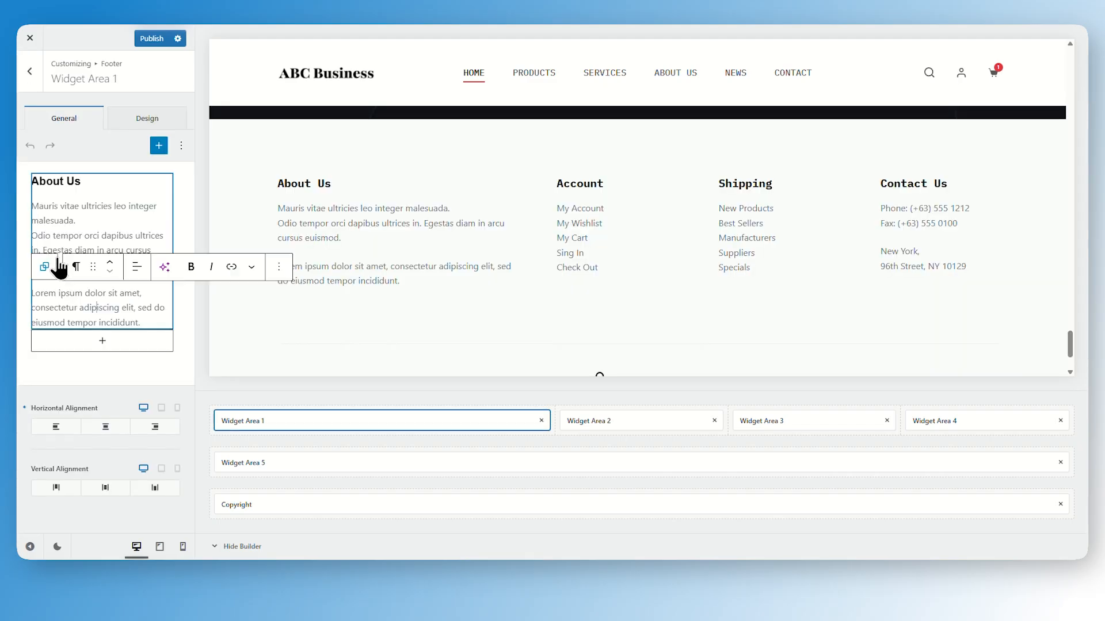
# Inspect the footer widget areas' contents in the footer builder
pyautogui.click(563, 189)
pyautogui.click(730, 192)
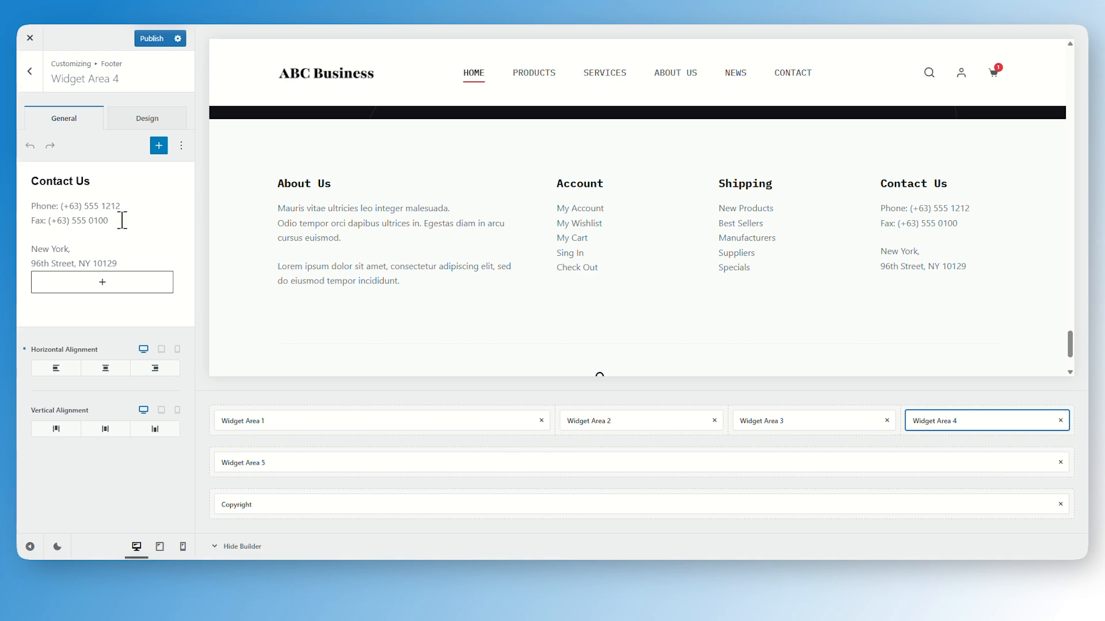
pyautogui.click(119, 221)
pyautogui.moveTo(119, 221)
pyautogui.mouseDown()
pyautogui.moveTo(76, 226)
pyautogui.moveTo(111, 222)
pyautogui.mouseUp()
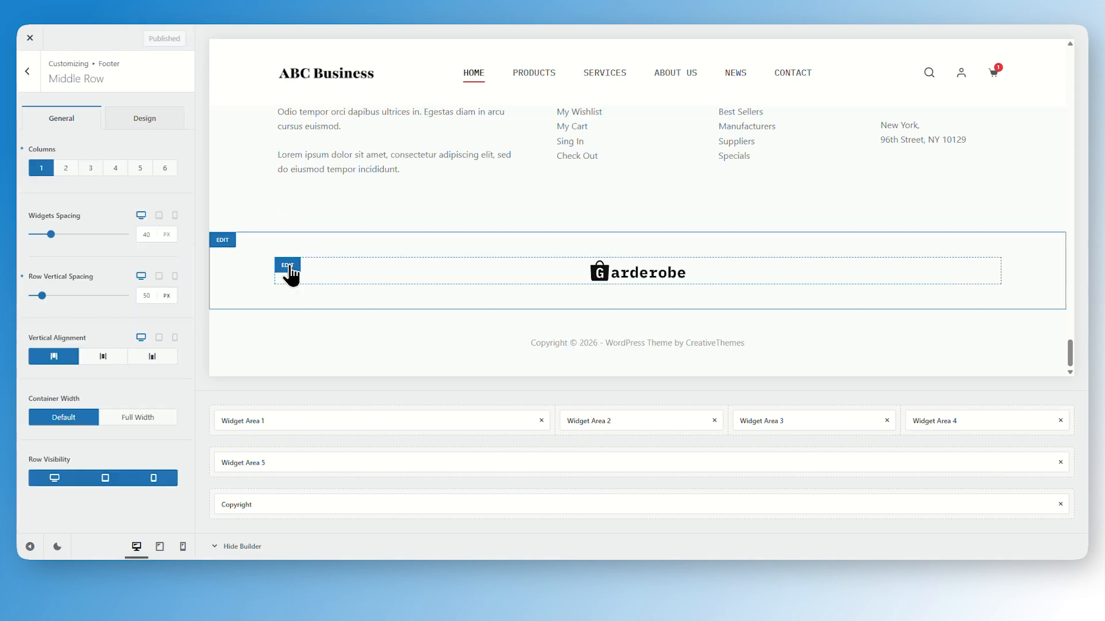
pyautogui.click(289, 268)
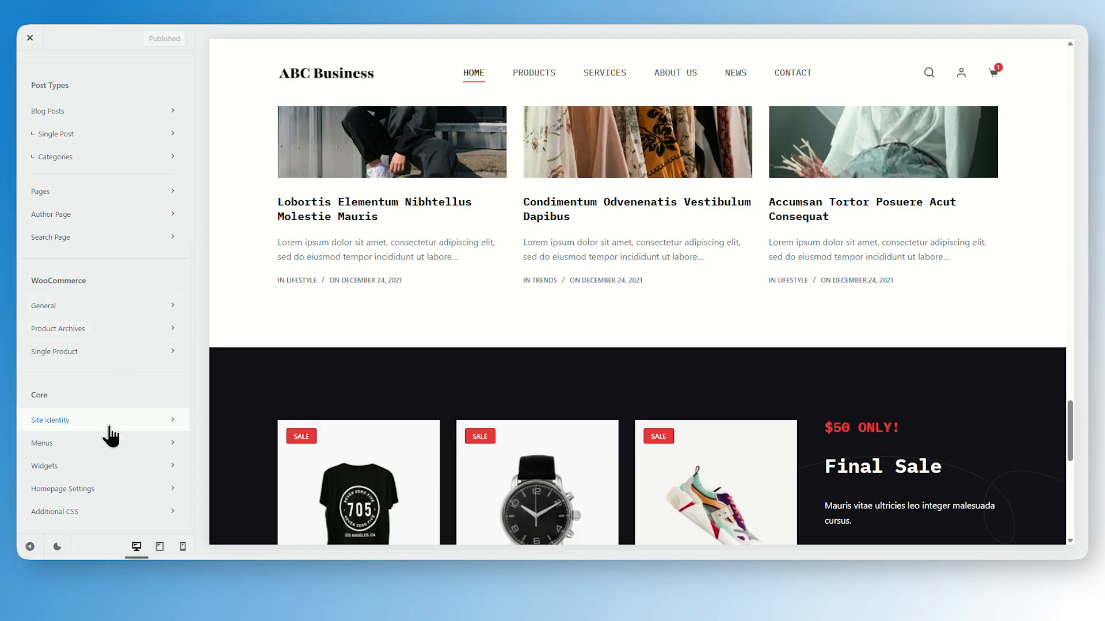
# Remove the Services item from the Main Menu and publish the change
pyautogui.click(107, 446)
pyautogui.click(109, 138)
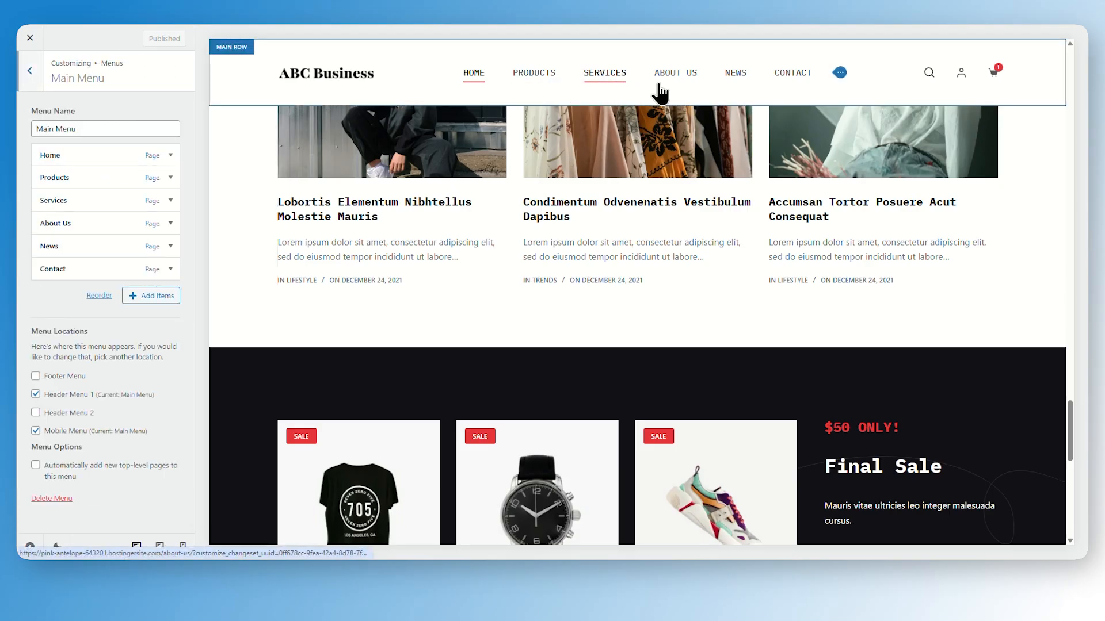
pyautogui.click(171, 201)
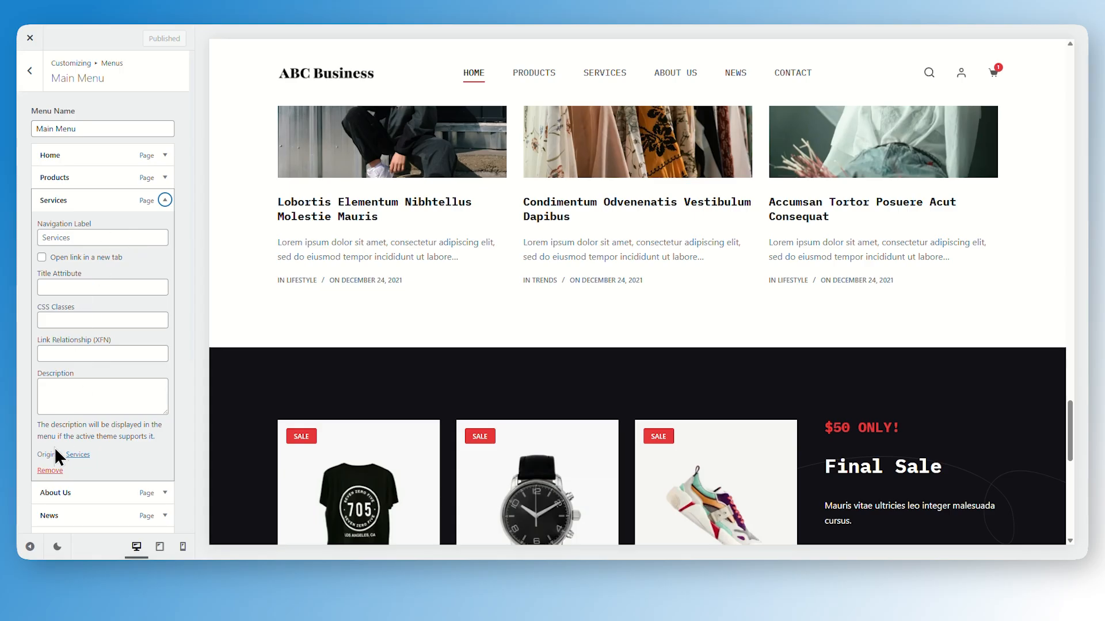
pyautogui.click(44, 468)
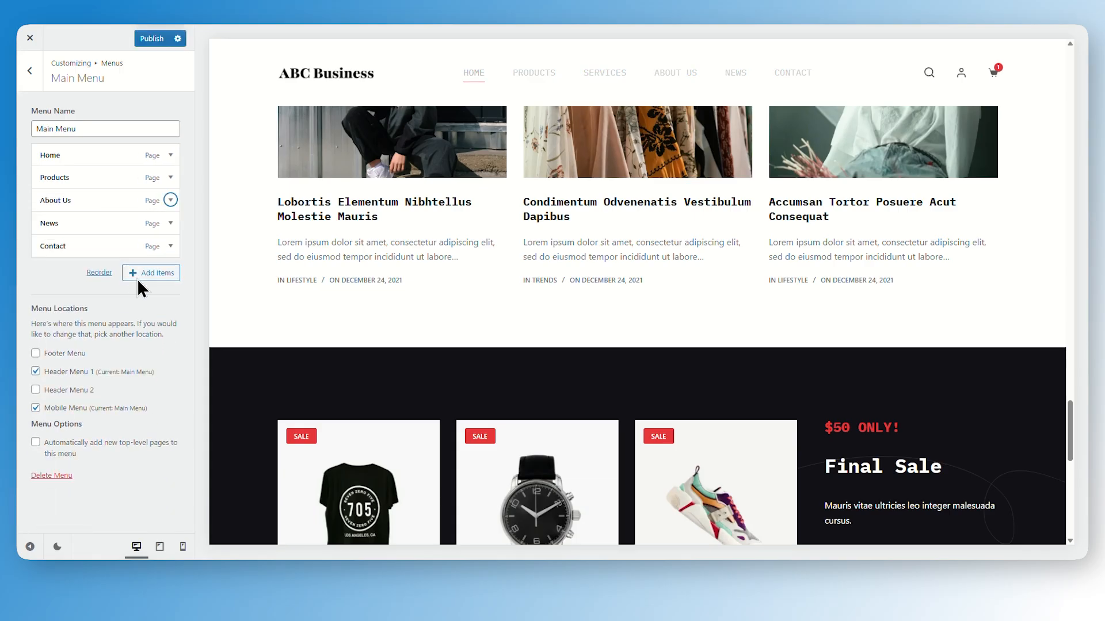
pyautogui.click(148, 40)
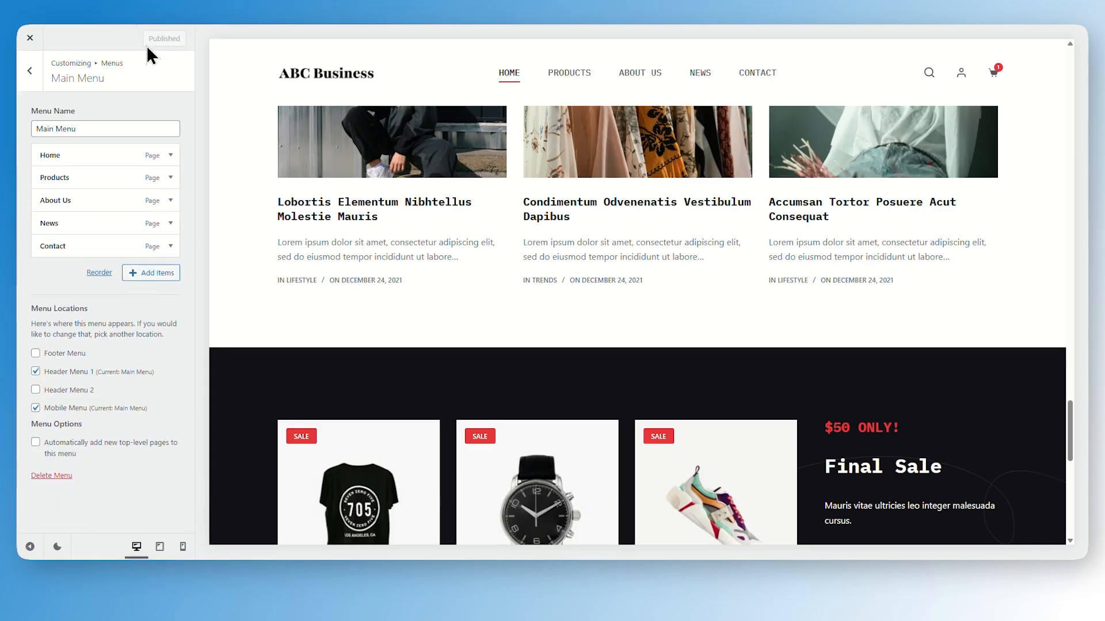
pyautogui.click(29, 71)
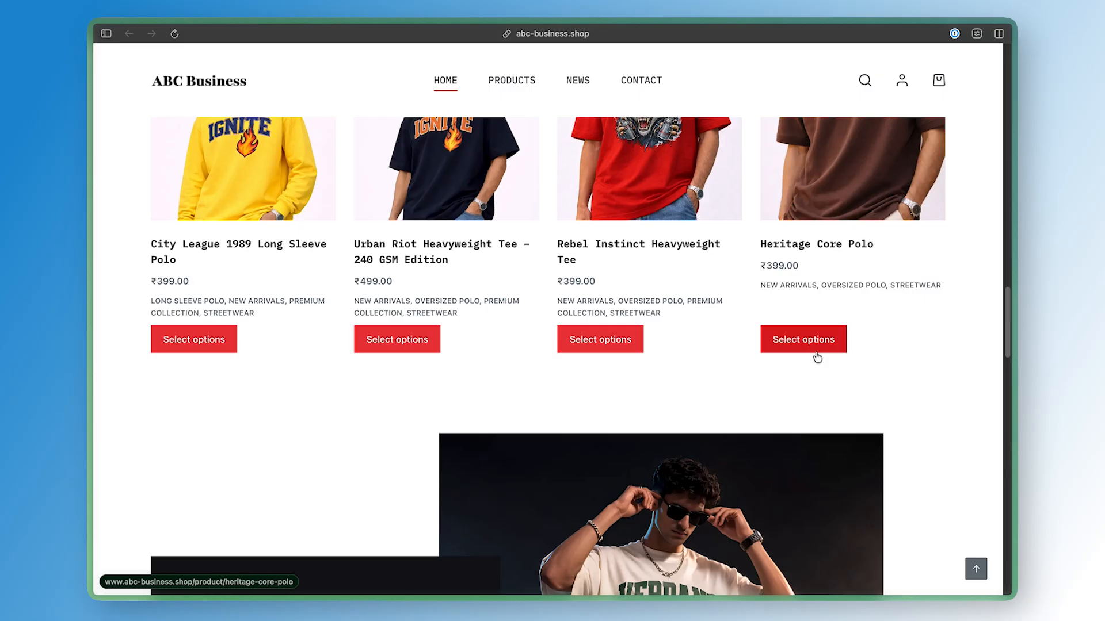
# Browse the live store's products and a product page, trying a size and the delivery pincode check
pyautogui.scroll(-4, 816, 351)
pyautogui.scroll(5, 816, 351)
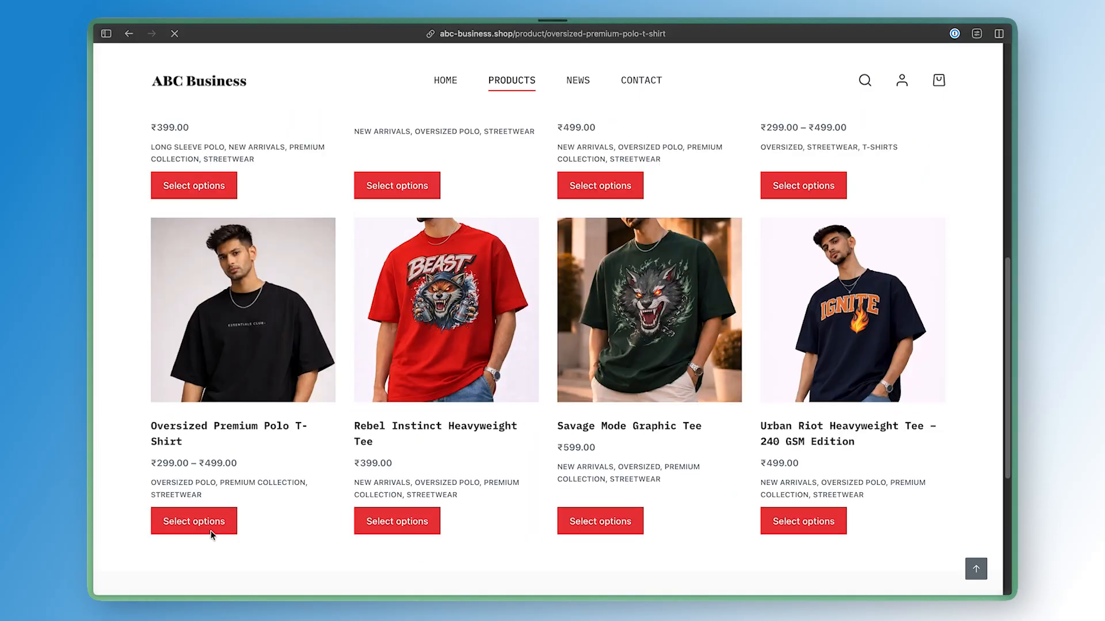
pyautogui.scroll(-3, 537, 543)
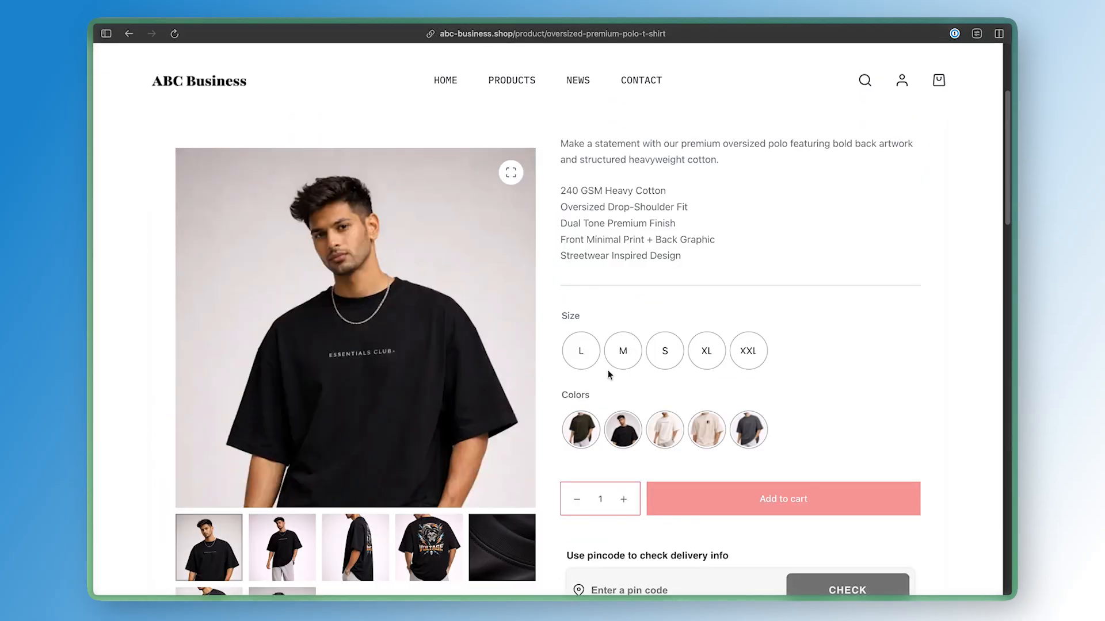
pyautogui.click(581, 348)
pyautogui.scroll(-2, 619, 382)
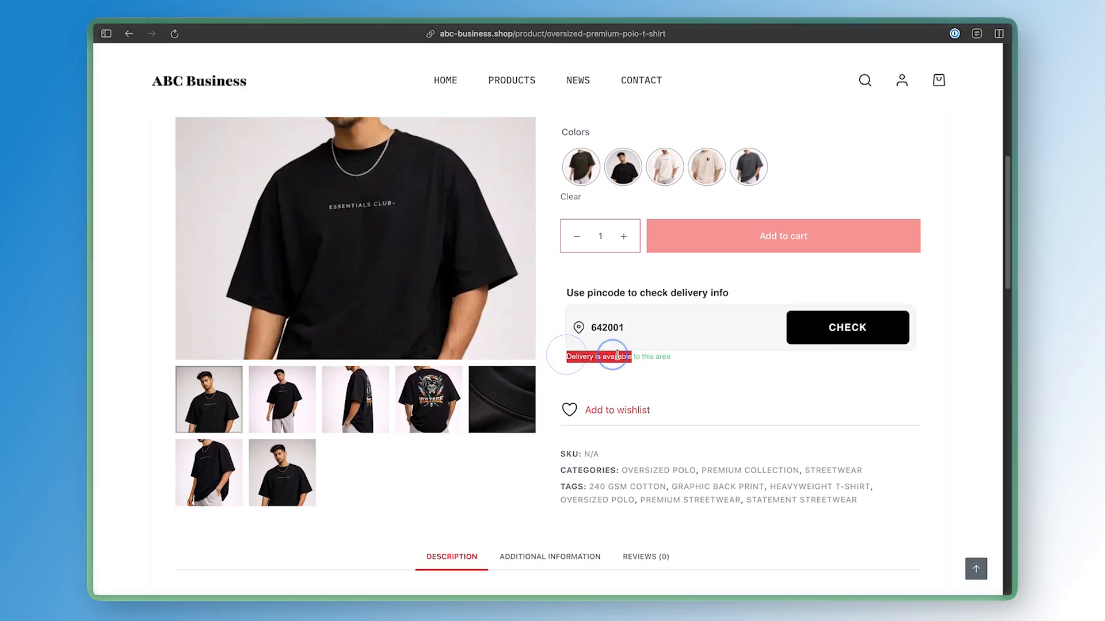
pyautogui.scroll(5, 699, 332)
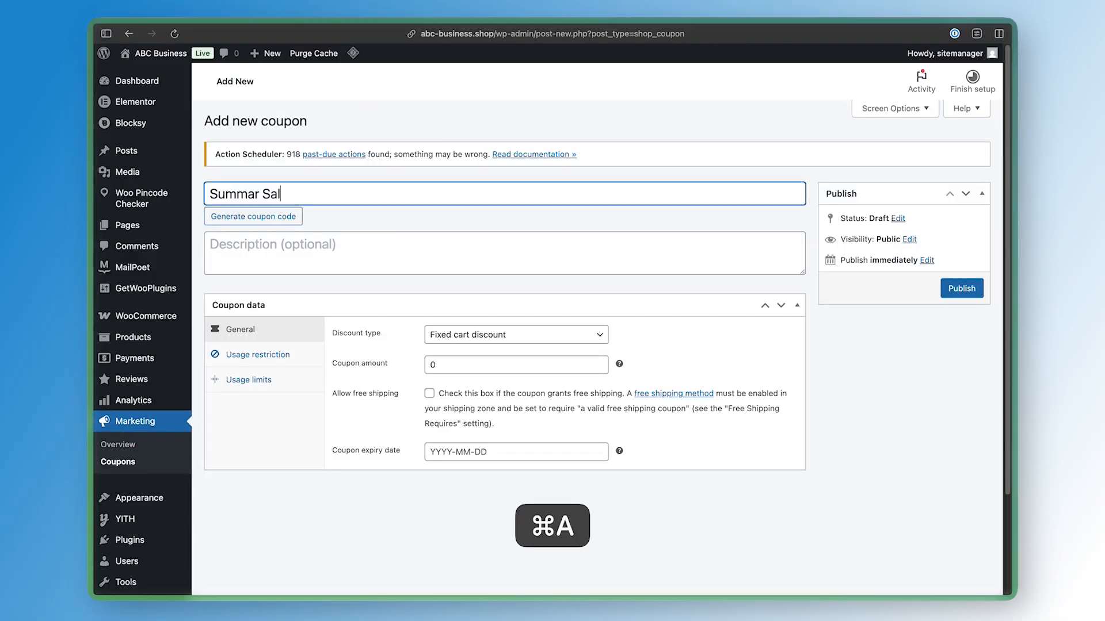
# Create a new coupon titled Summer Sale with a fixed cart discount amount of 150
pyautogui.press('super+a')
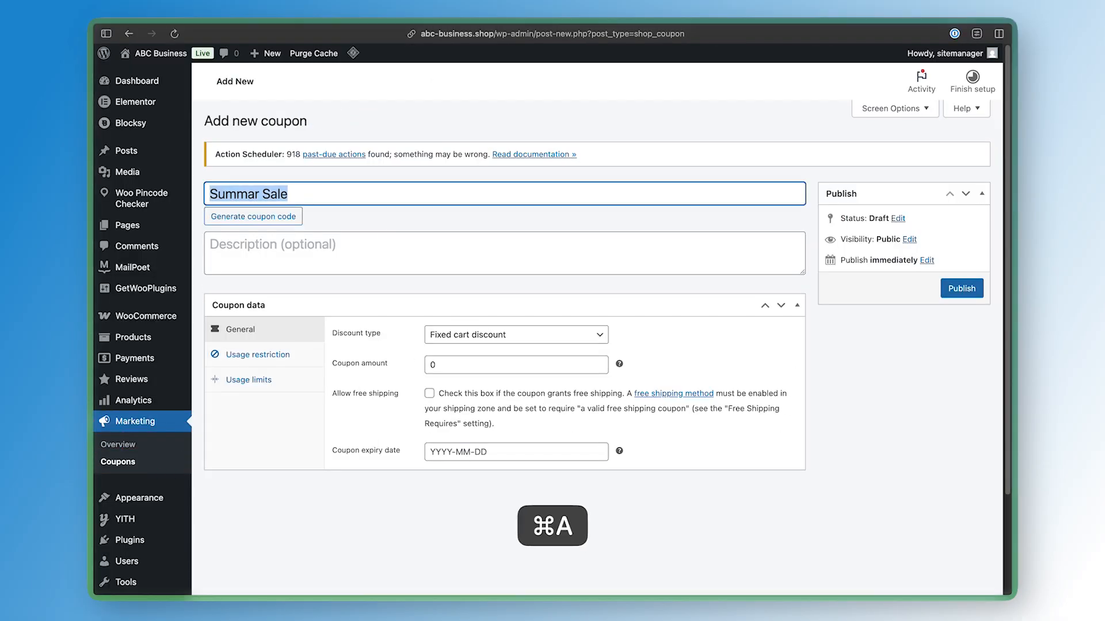
pyautogui.press('super+c')
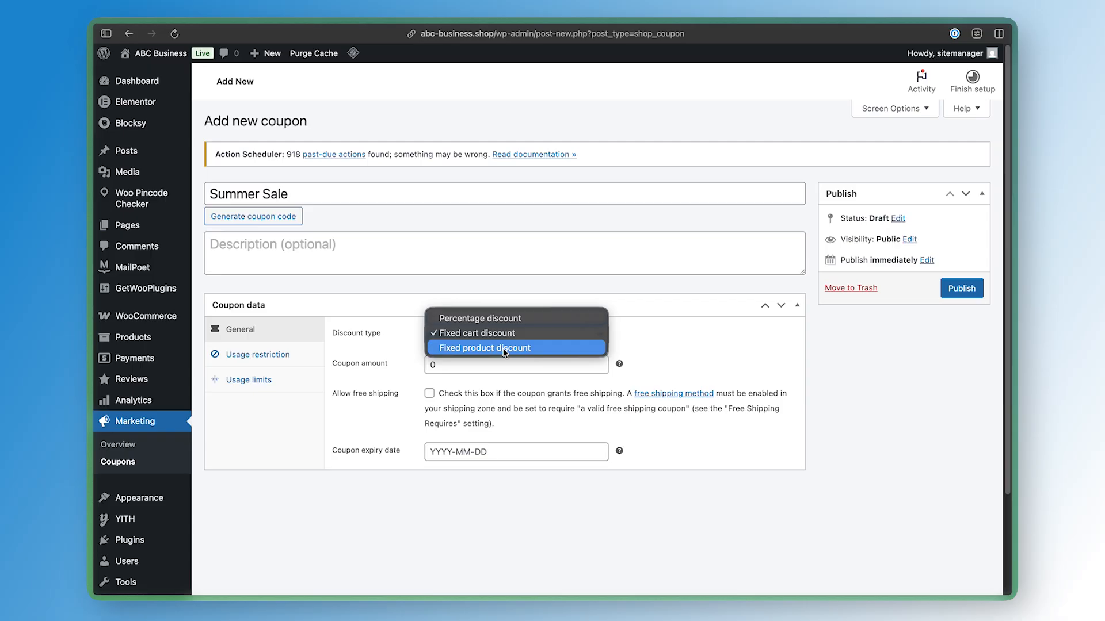
pyautogui.click(480, 373)
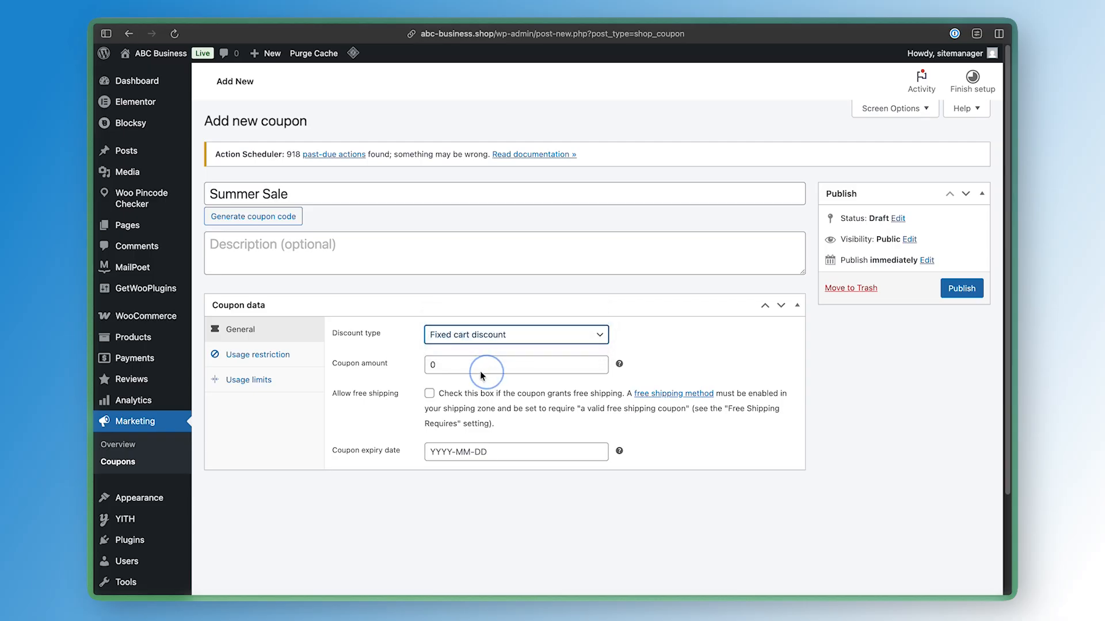
pyautogui.doubleClick(481, 373)
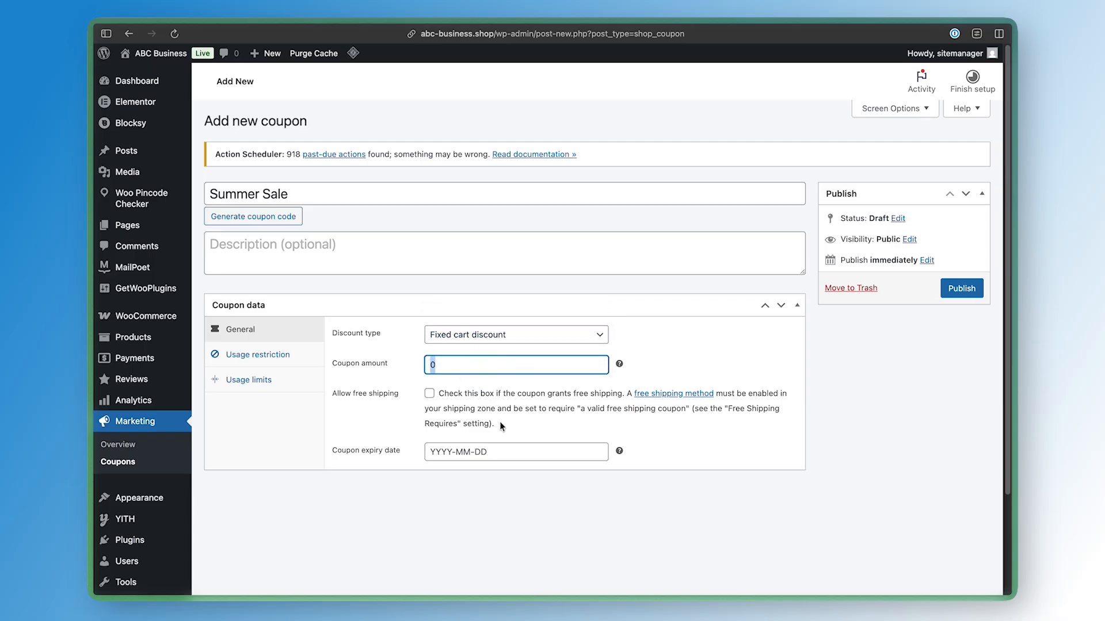
pyautogui.write('150')
# Allow free shipping for the coupon and set its expiry date to 2026-03-04
pyautogui.click(380, 392)
pyautogui.tripleClick(380, 392)
pyautogui.tripleClick(380, 393)
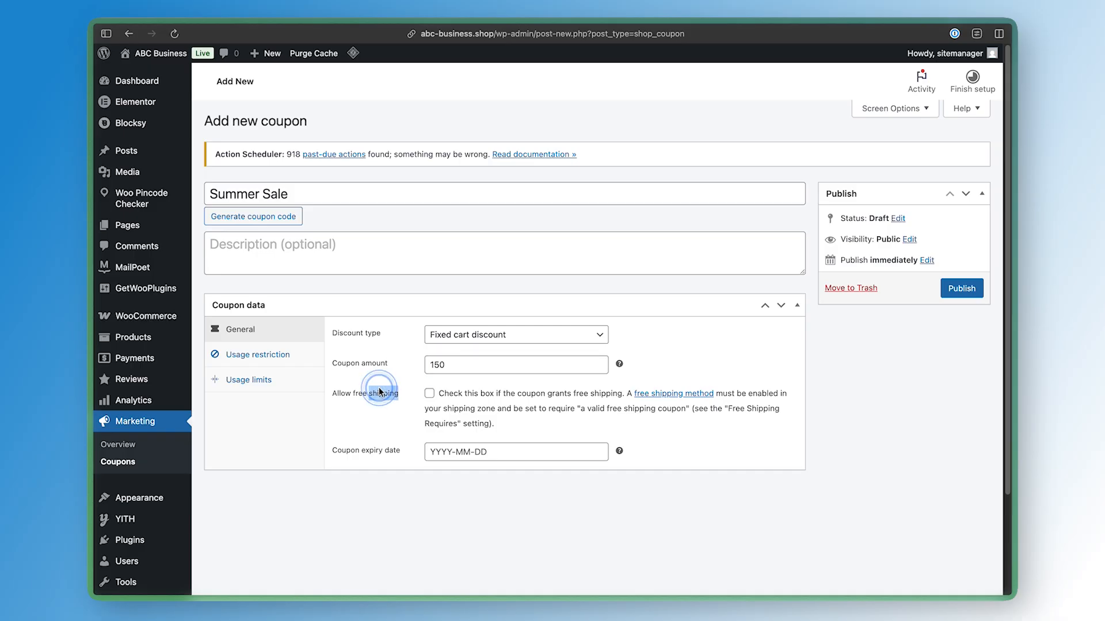
pyautogui.click(391, 435)
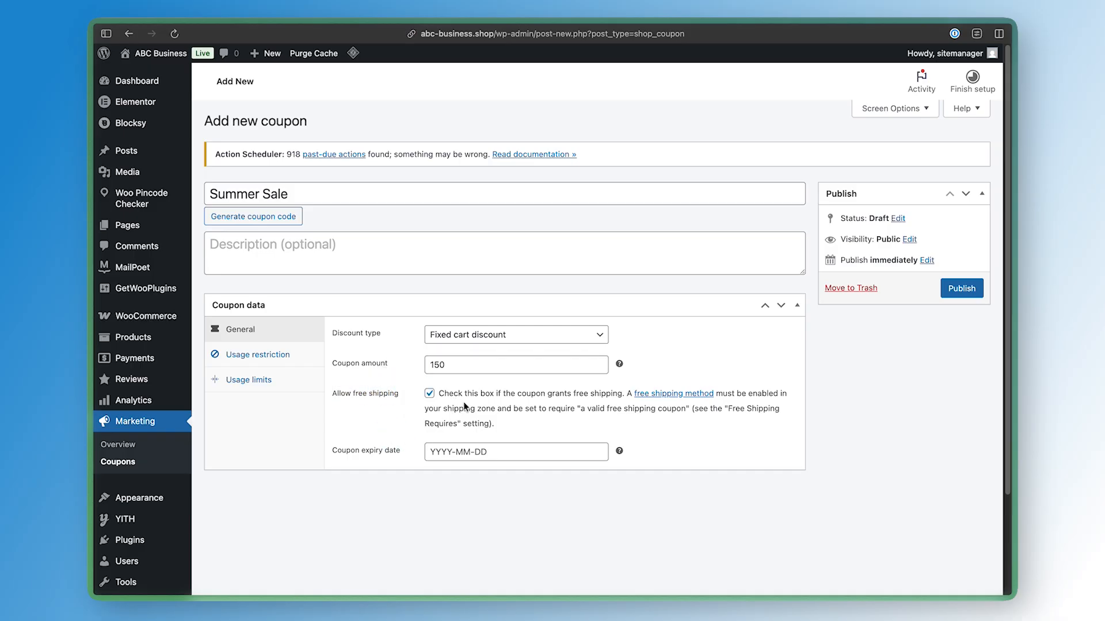
pyautogui.click(526, 452)
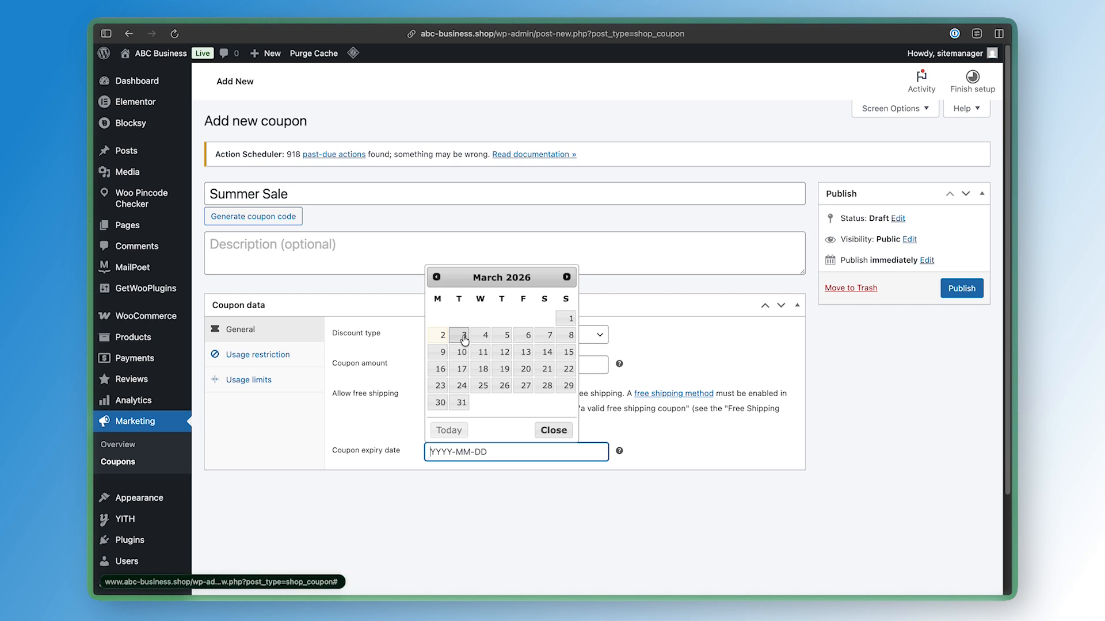
pyautogui.click(485, 336)
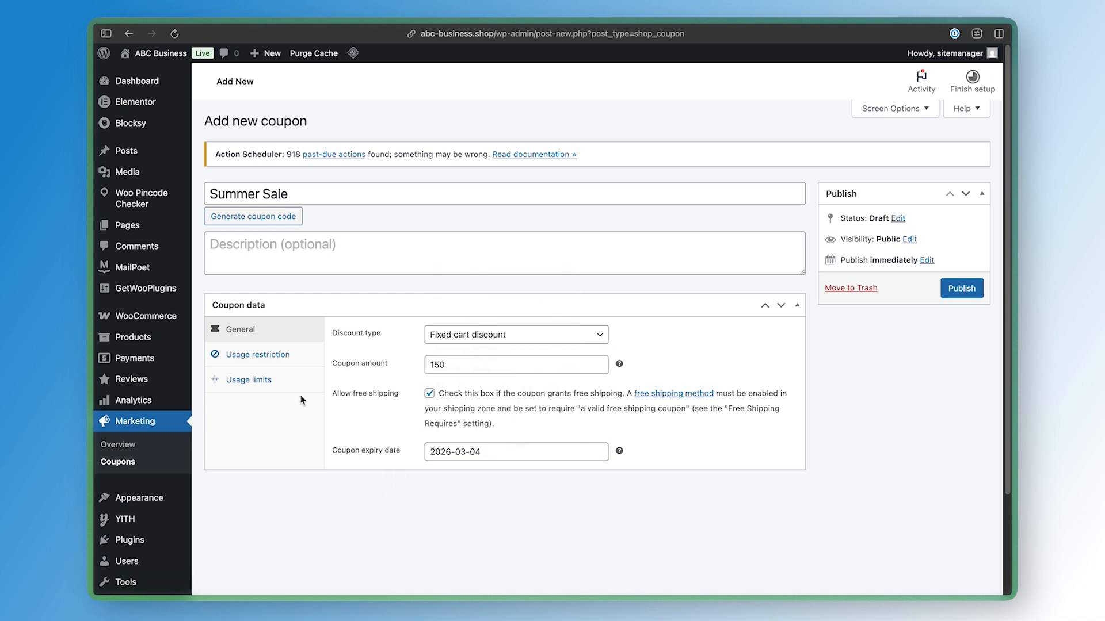
# Review the coupon's usage restriction options
pyautogui.click(275, 363)
pyautogui.scroll(-5, 354, 389)
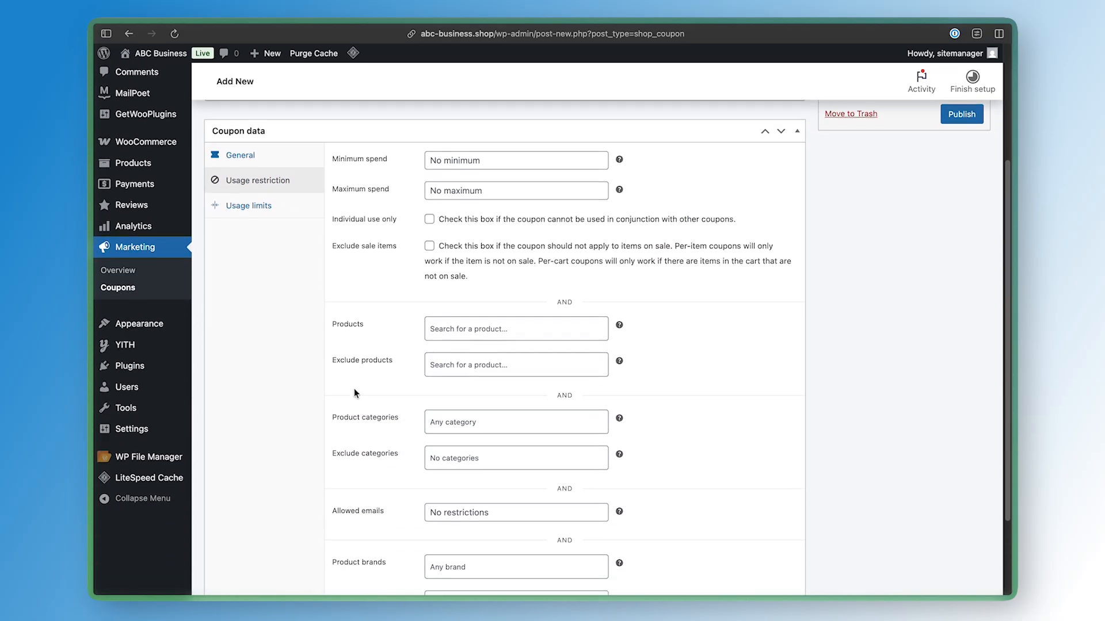
pyautogui.scroll(-3, 354, 389)
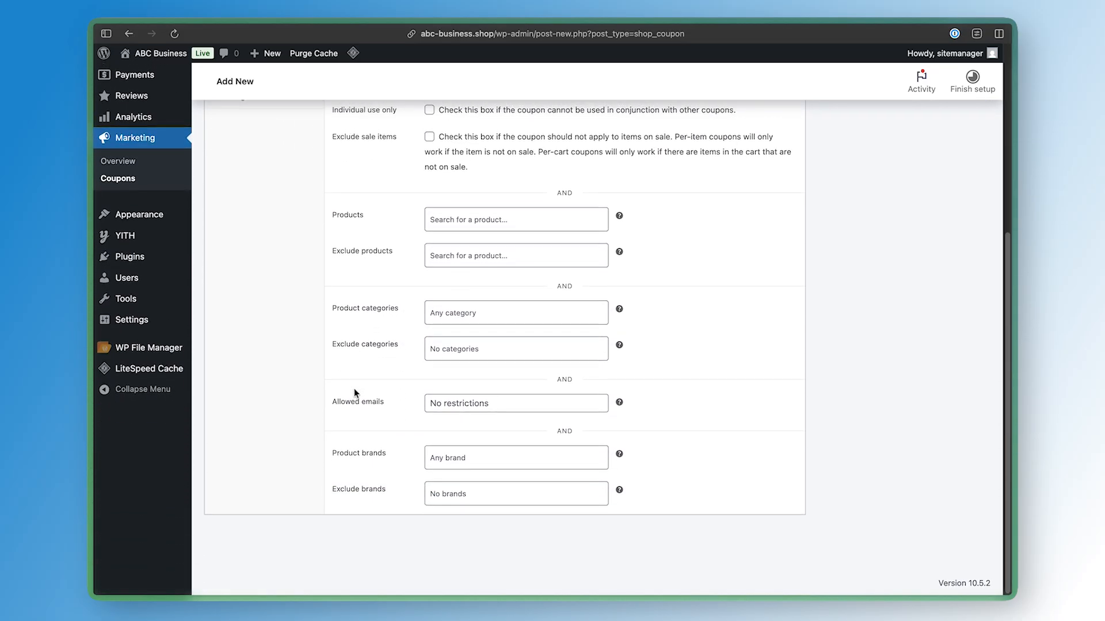
pyautogui.scroll(8, 354, 388)
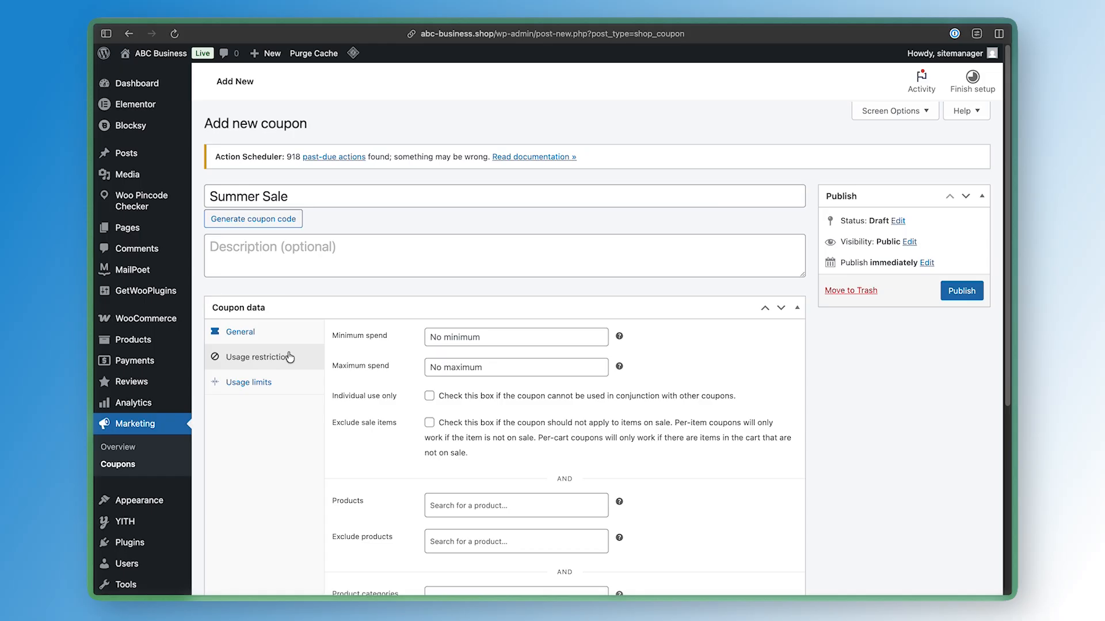
# Limit the coupon to 1 use per user and publish it
pyautogui.click(271, 383)
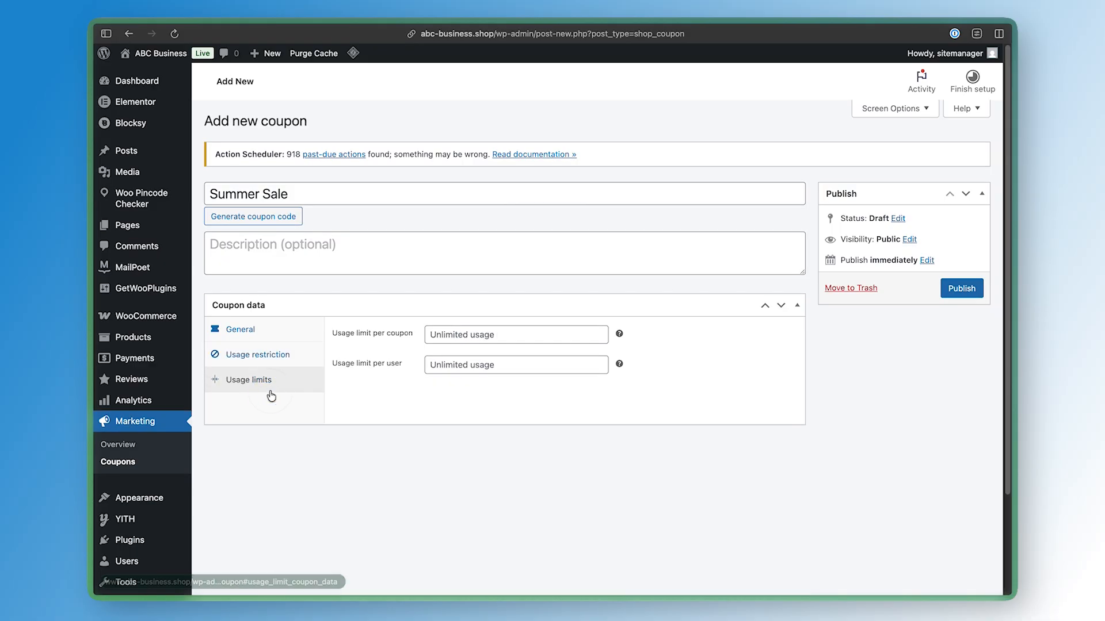
pyautogui.click(435, 366)
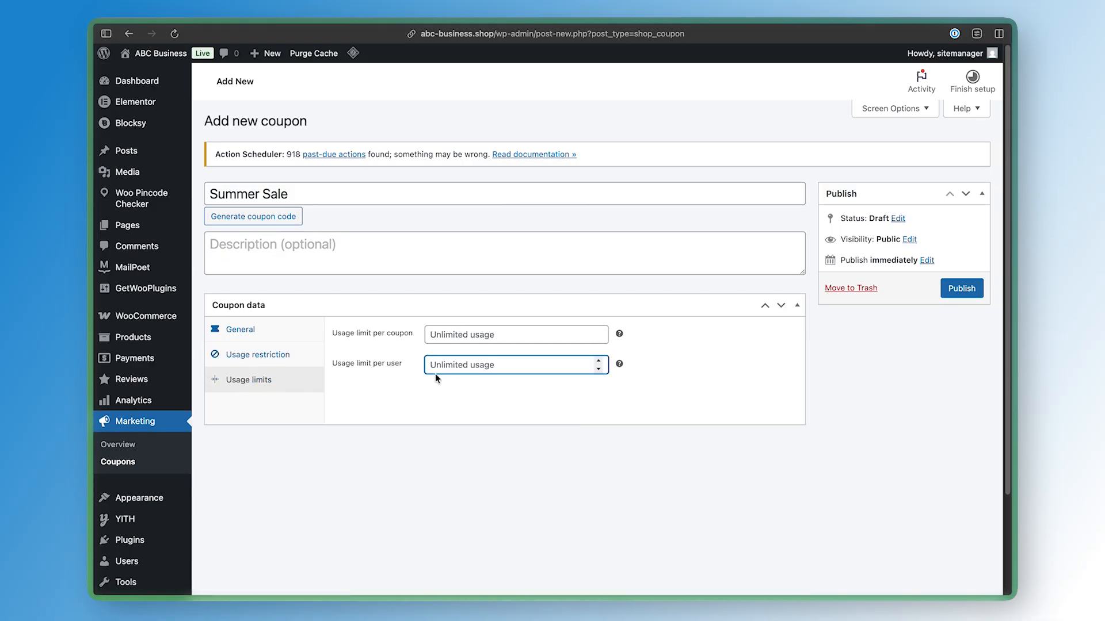
pyautogui.write('1')
pyautogui.click(961, 288)
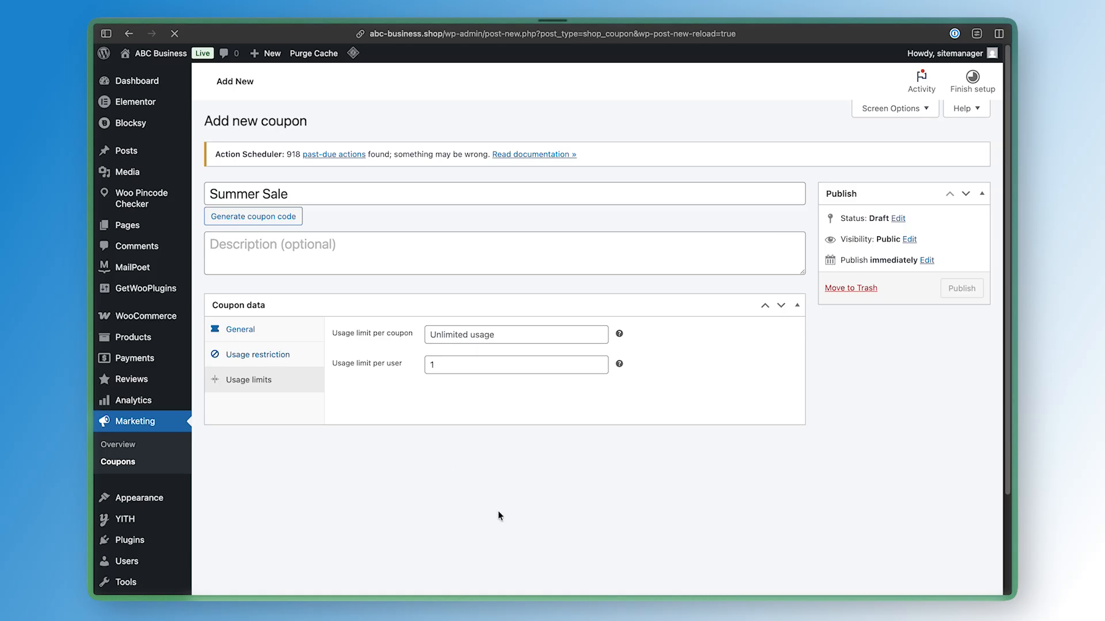
# Generate a new coupon code, copy it and update the coupon
pyautogui.click(297, 248)
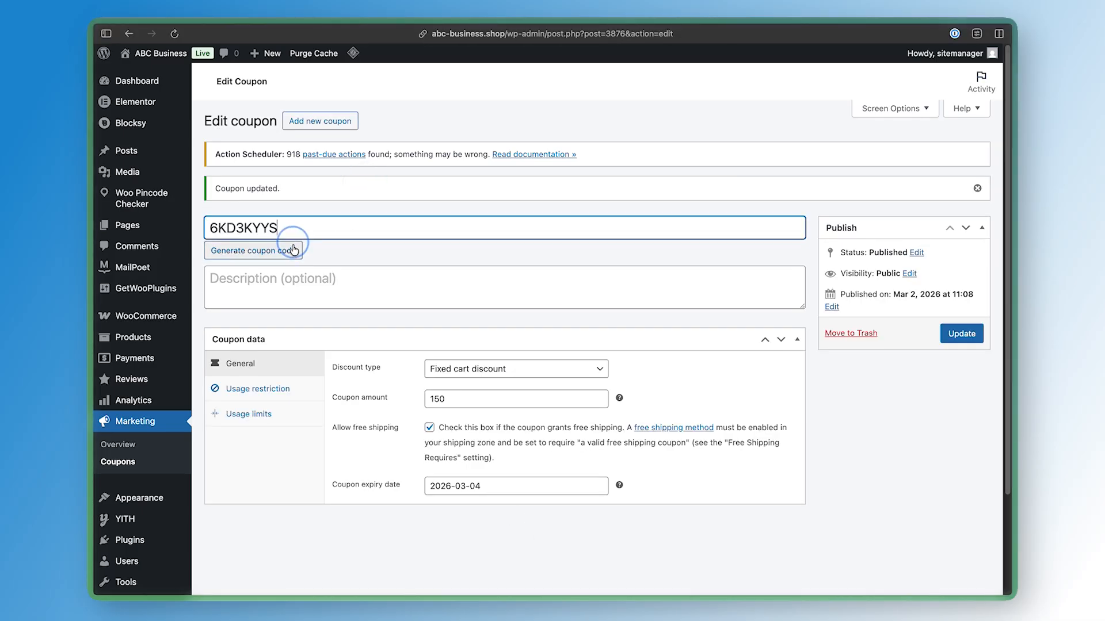
pyautogui.doubleClick(295, 227)
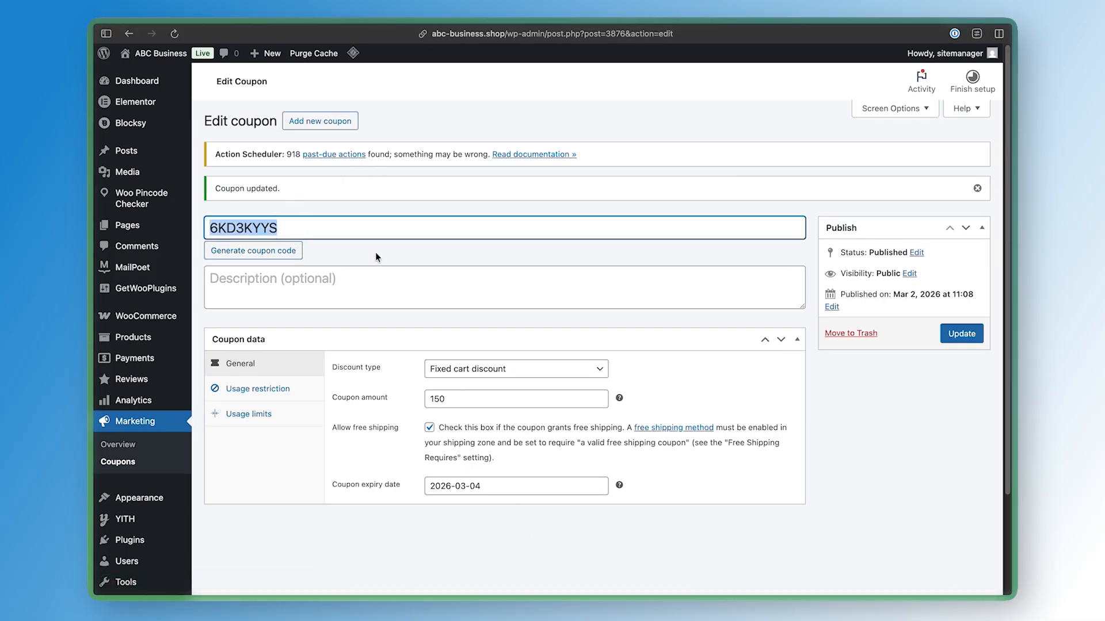
pyautogui.press('super+c')
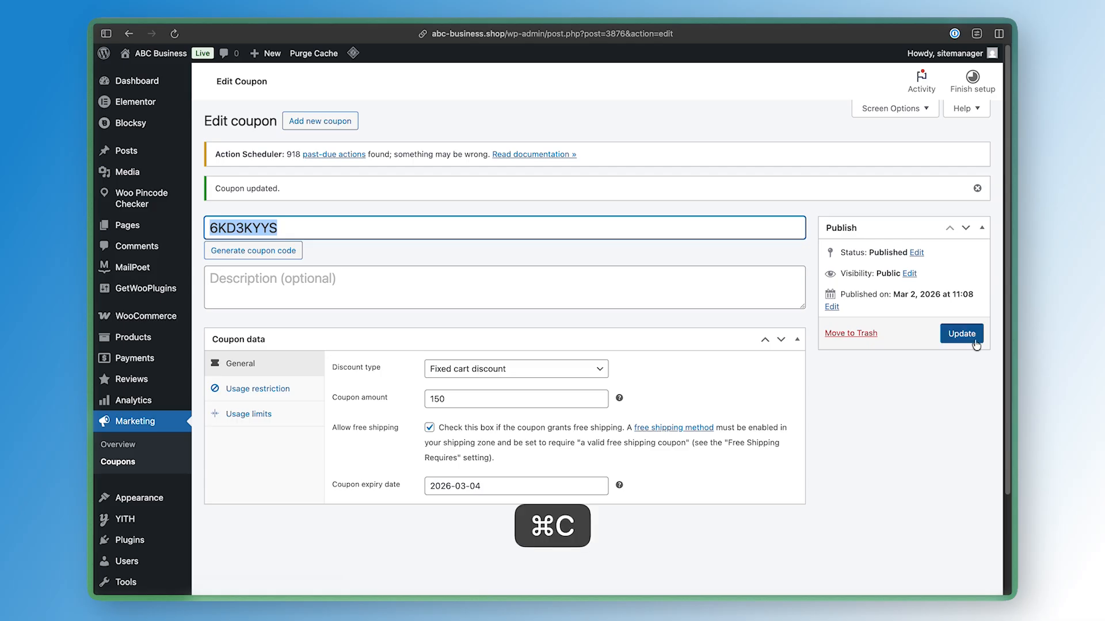
pyautogui.click(900, 394)
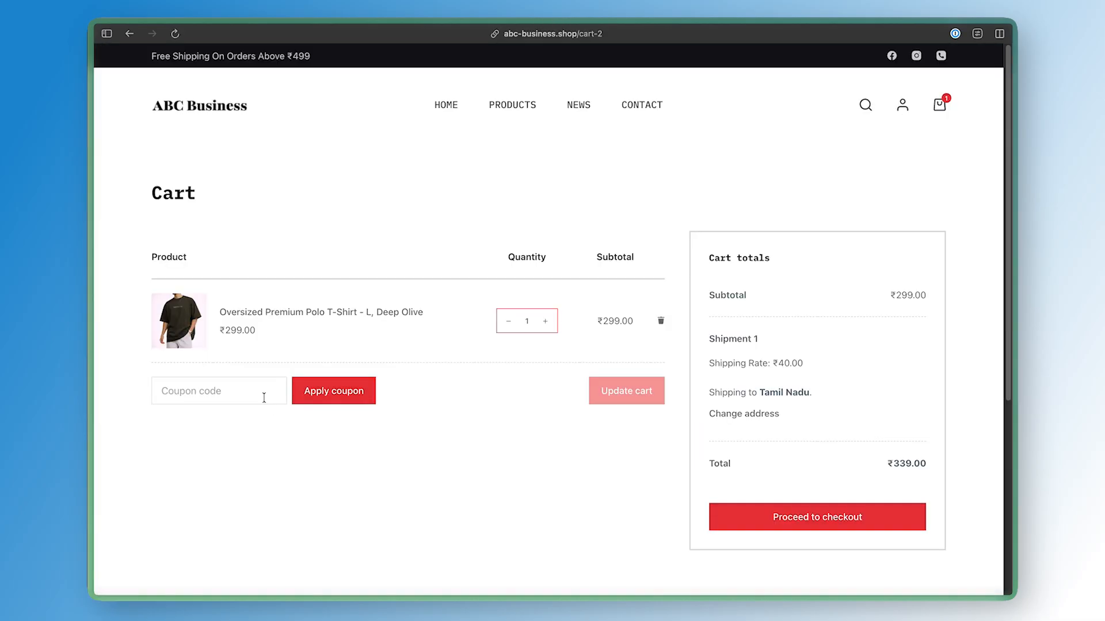
# Apply the copied coupon code in the store cart and check the discounted total
pyautogui.click(246, 391)
pyautogui.press('super+v')
pyautogui.click(329, 395)
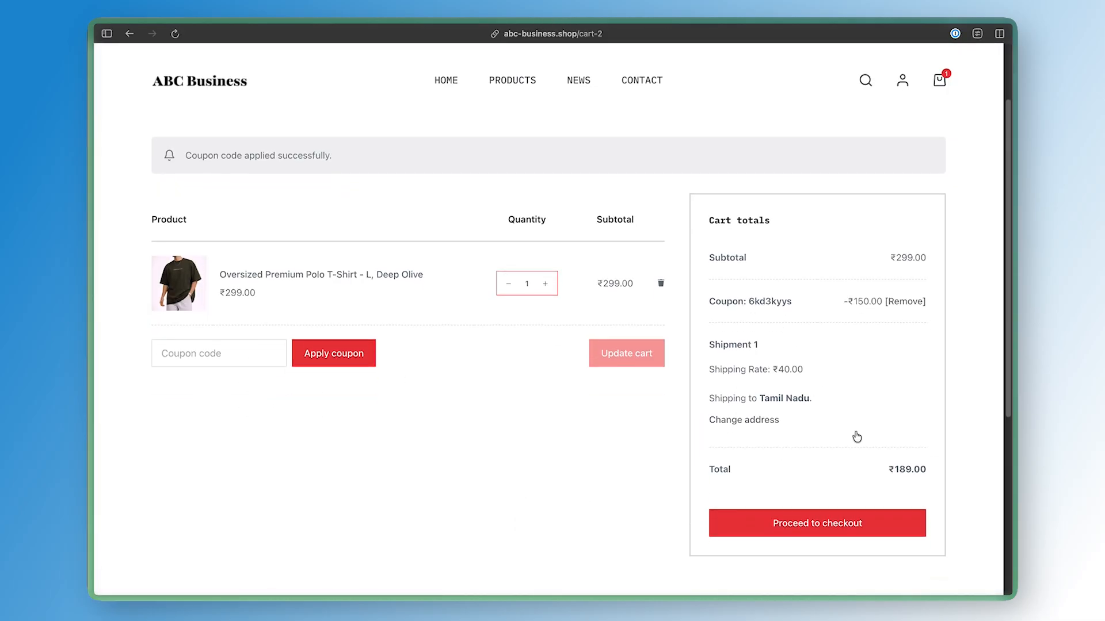
pyautogui.moveTo(896, 438); pyautogui.dragTo(951, 437)
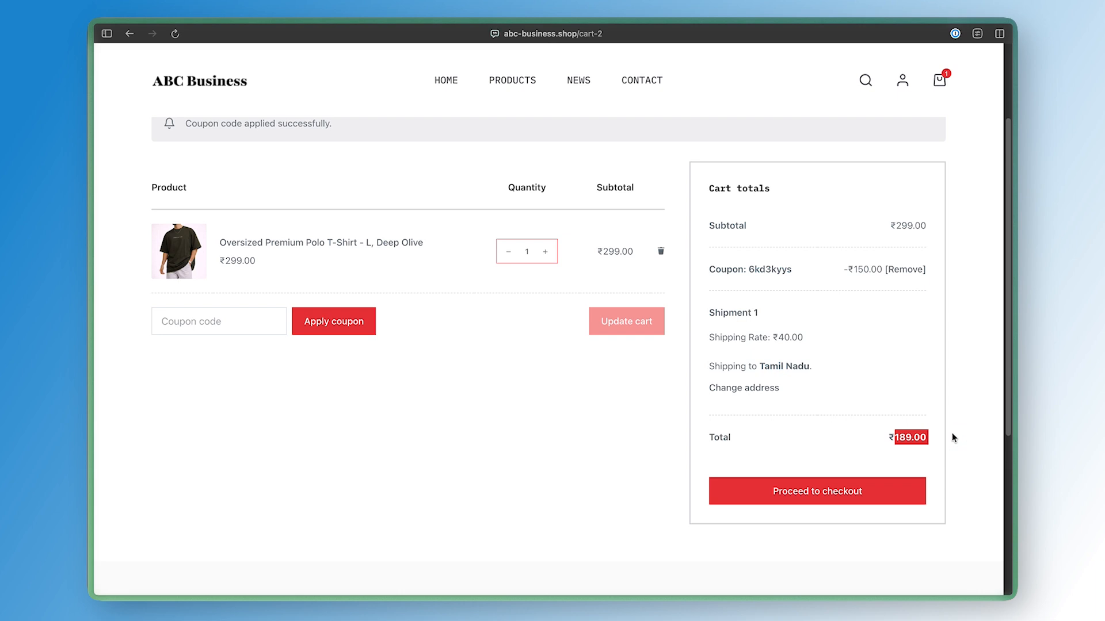
pyautogui.click(952, 437)
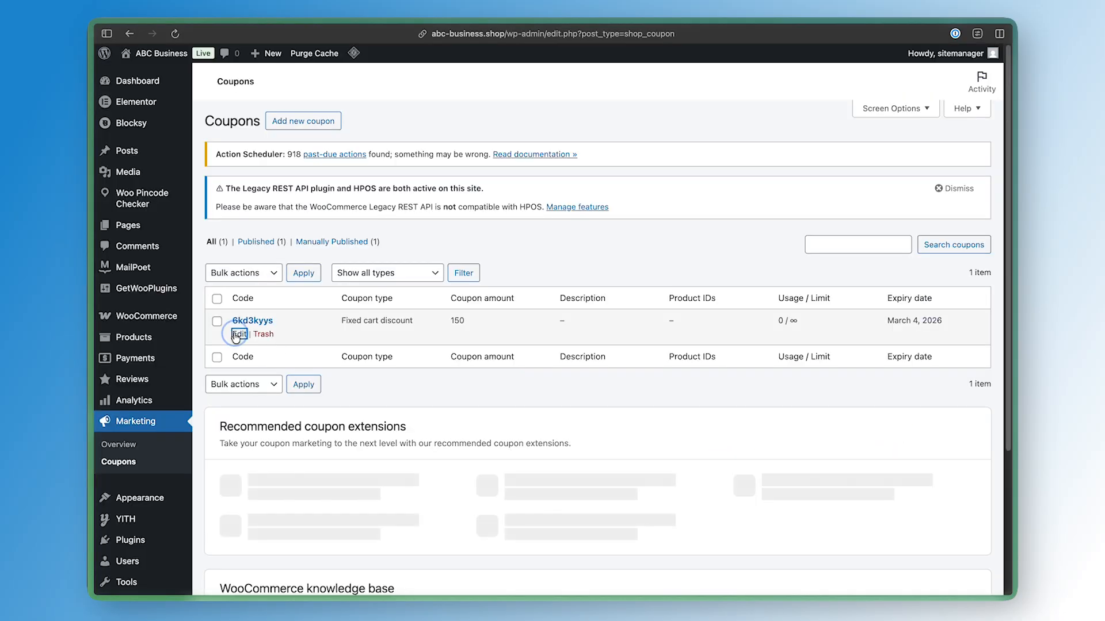
# Open the coupon from the coupons list for editing
pyautogui.click(238, 334)
pyautogui.press('Escape')
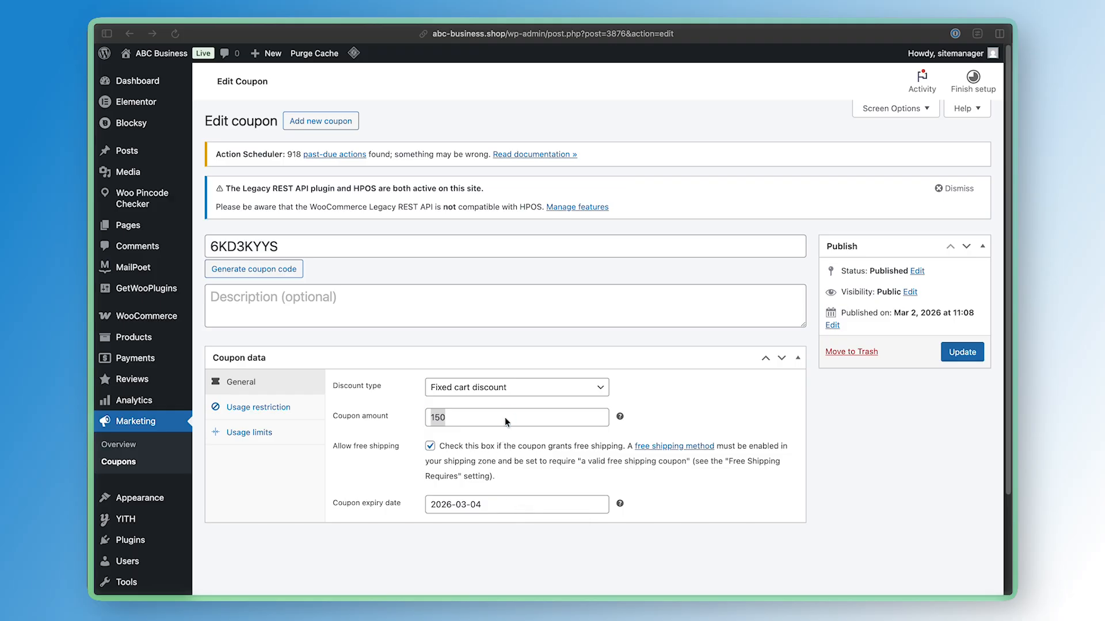
# Set the coupon amount to 320 and update the coupon
pyautogui.write('320')
pyautogui.click(969, 363)
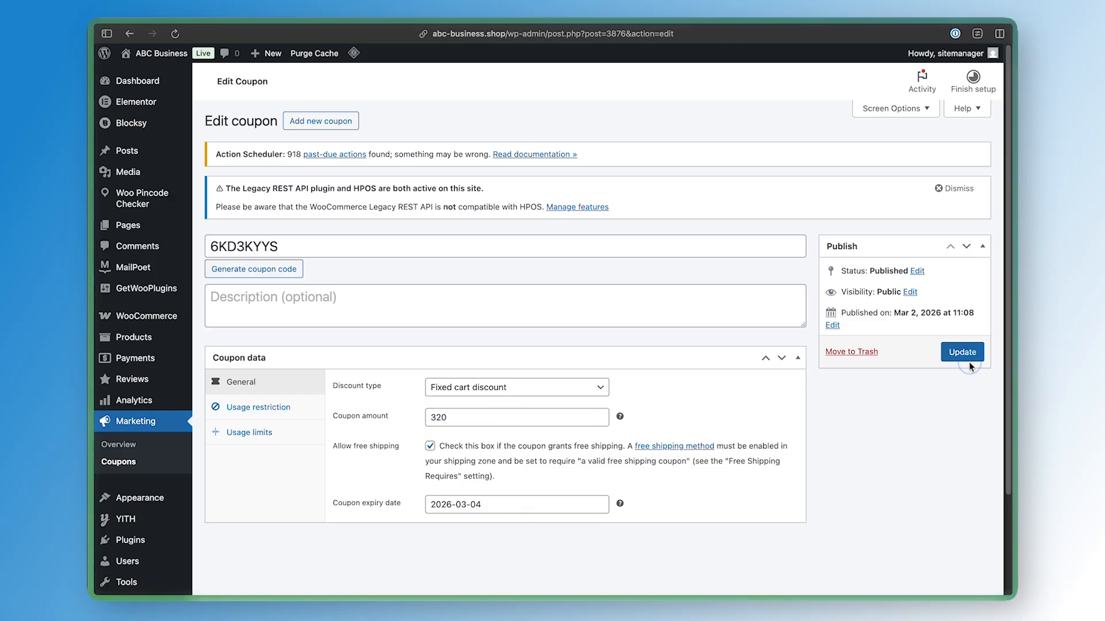
pyautogui.moveTo(956, 55)
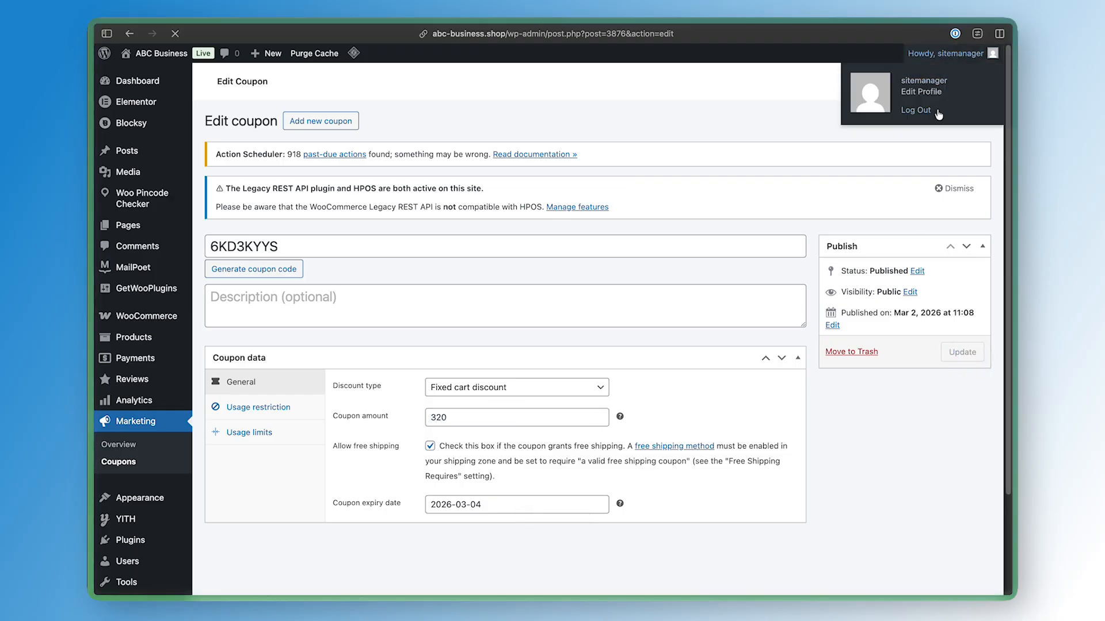
# Paste the coupon code into the store cart, apply it and proceed to checkout
pyautogui.click(234, 394)
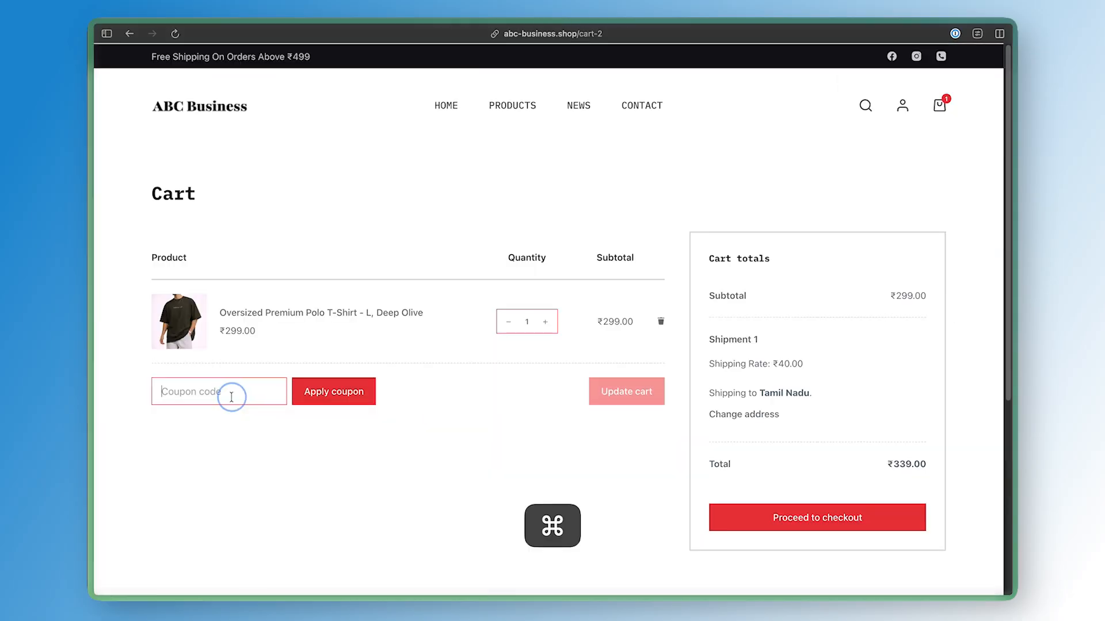
pyautogui.press('super+v')
pyautogui.click(316, 395)
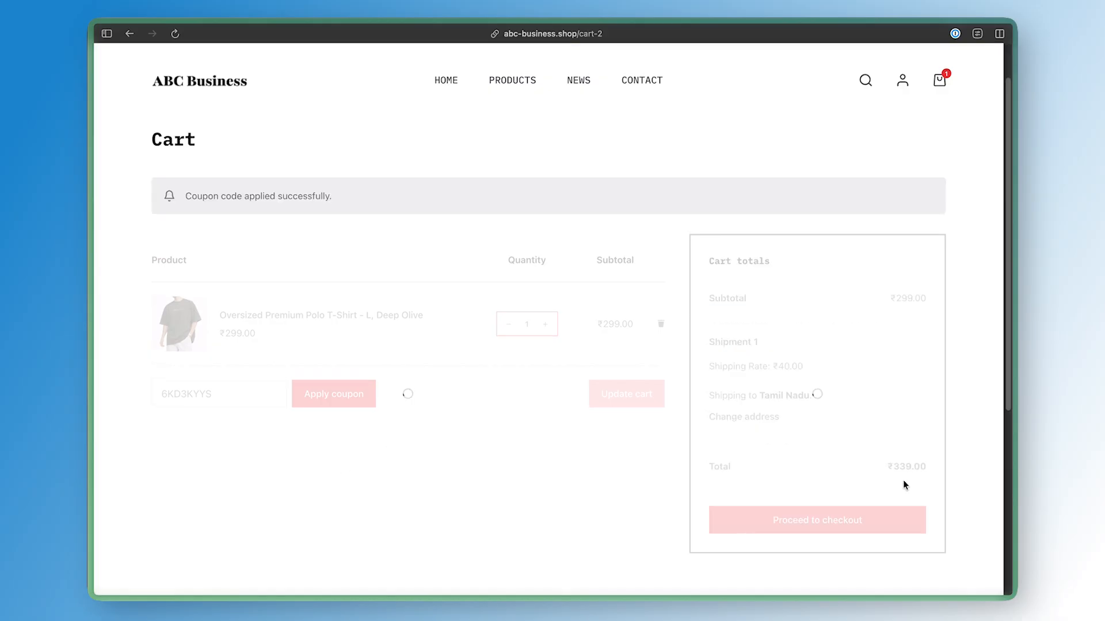
pyautogui.click(919, 490)
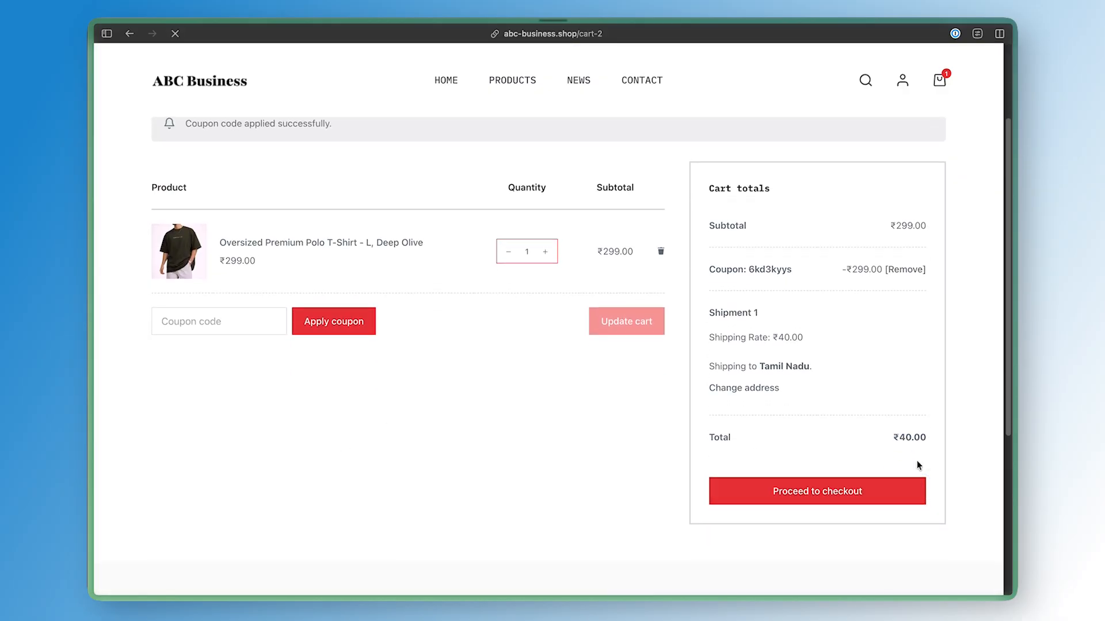
pyautogui.doubleClick(898, 430)
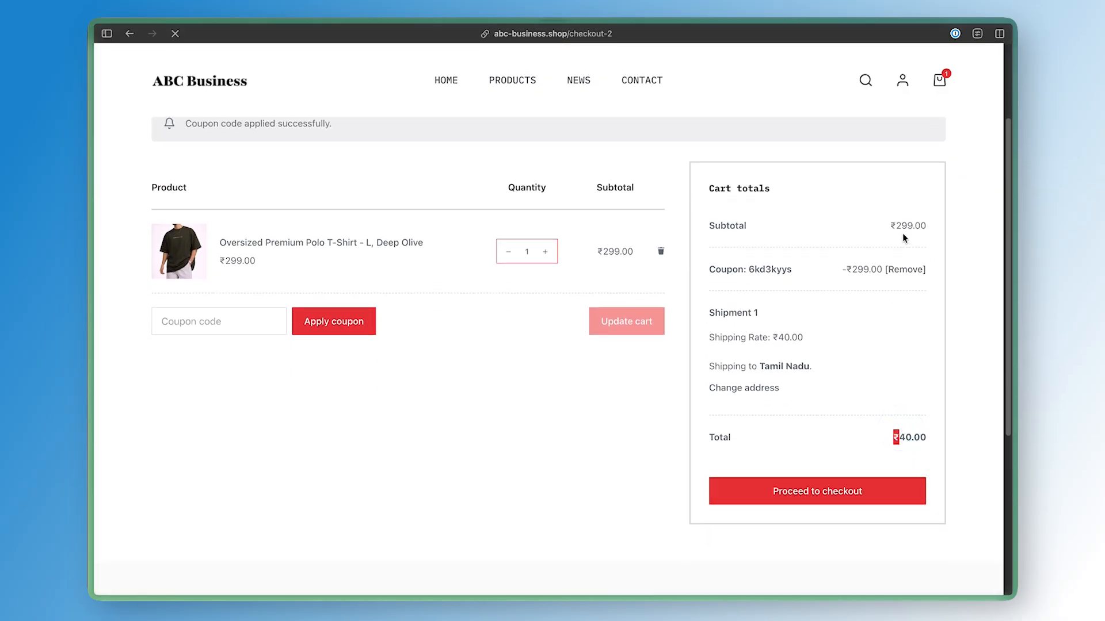
# Choose the UPI, Cards, NetBanking payment method and place the order
pyautogui.click(464, 301)
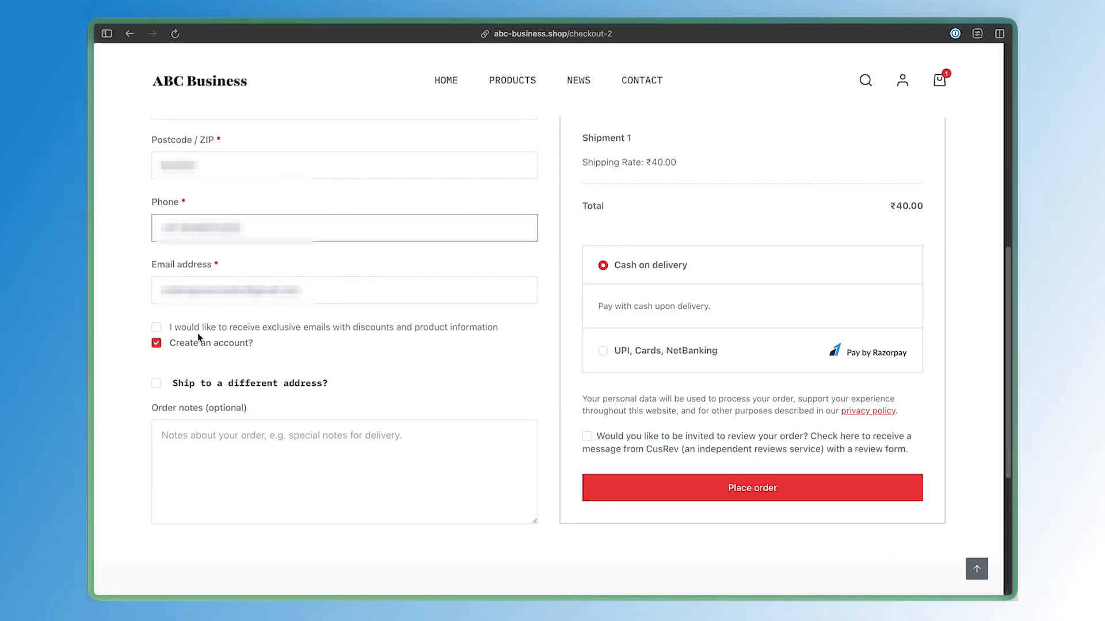
pyautogui.click(211, 390)
pyautogui.click(213, 390)
pyautogui.click(237, 443)
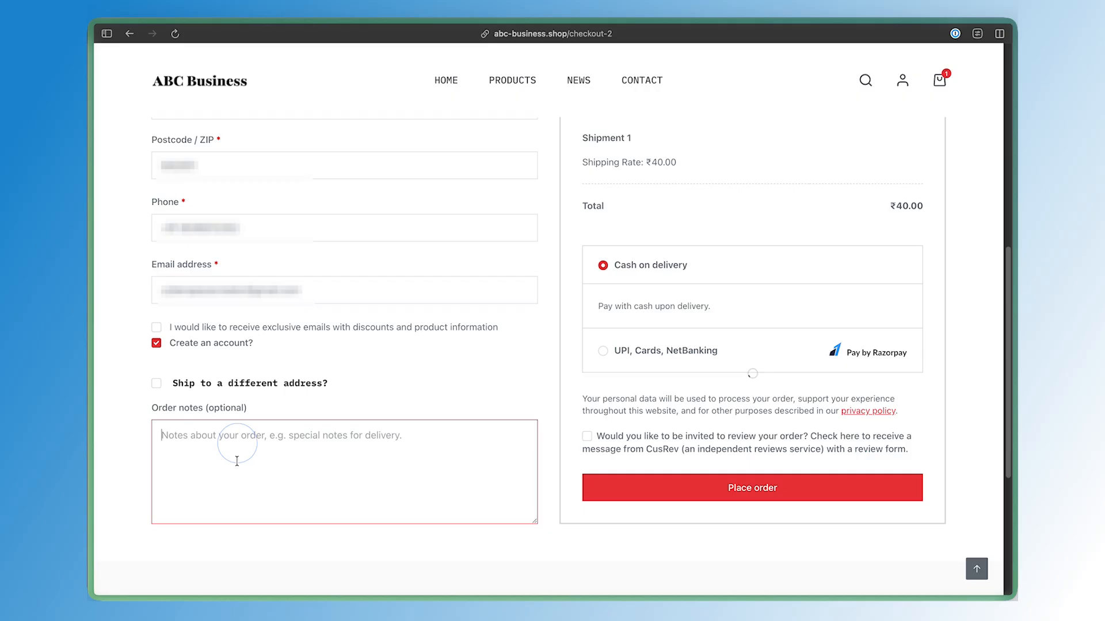
pyautogui.click(709, 351)
pyautogui.click(710, 464)
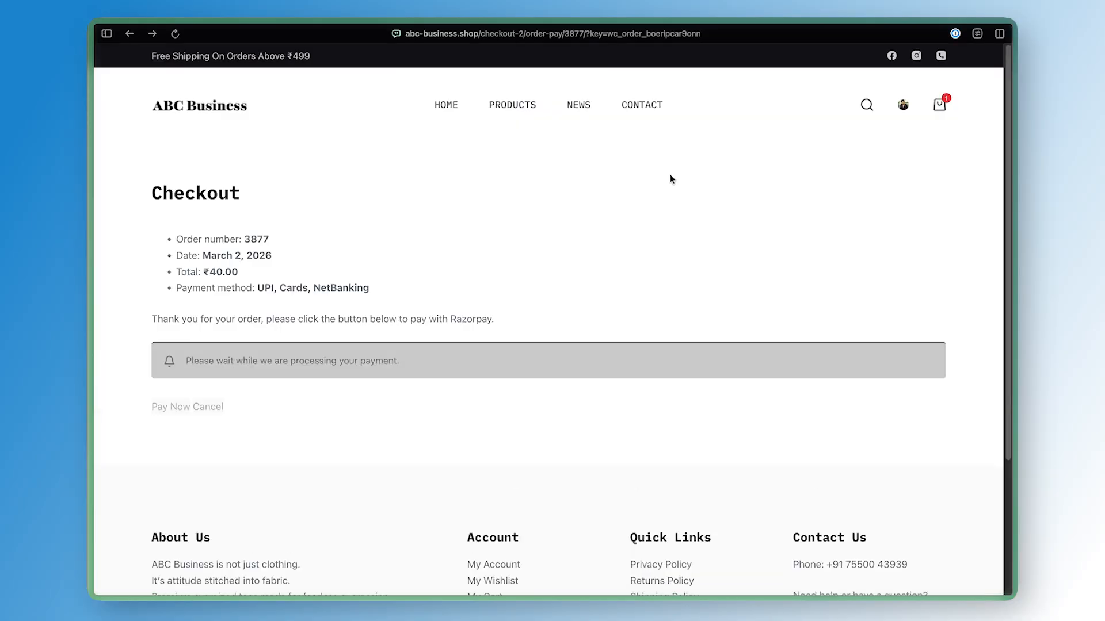
# Review the order confirmation page, including the discount, shipping and total lines
pyautogui.tripleClick(304, 366)
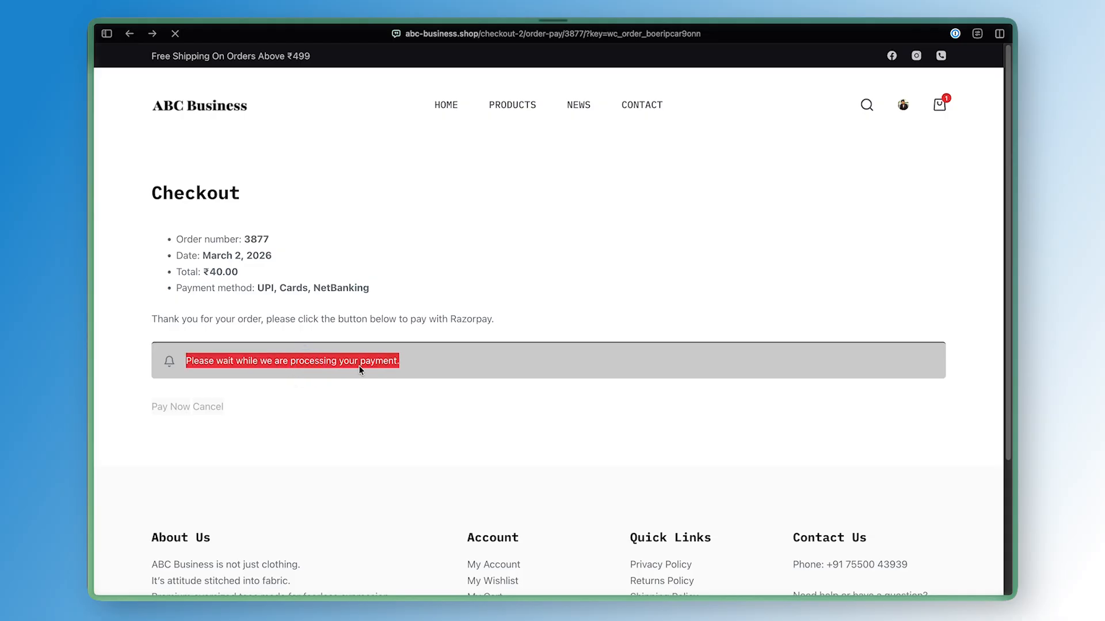
pyautogui.scroll(-1, 268, 311)
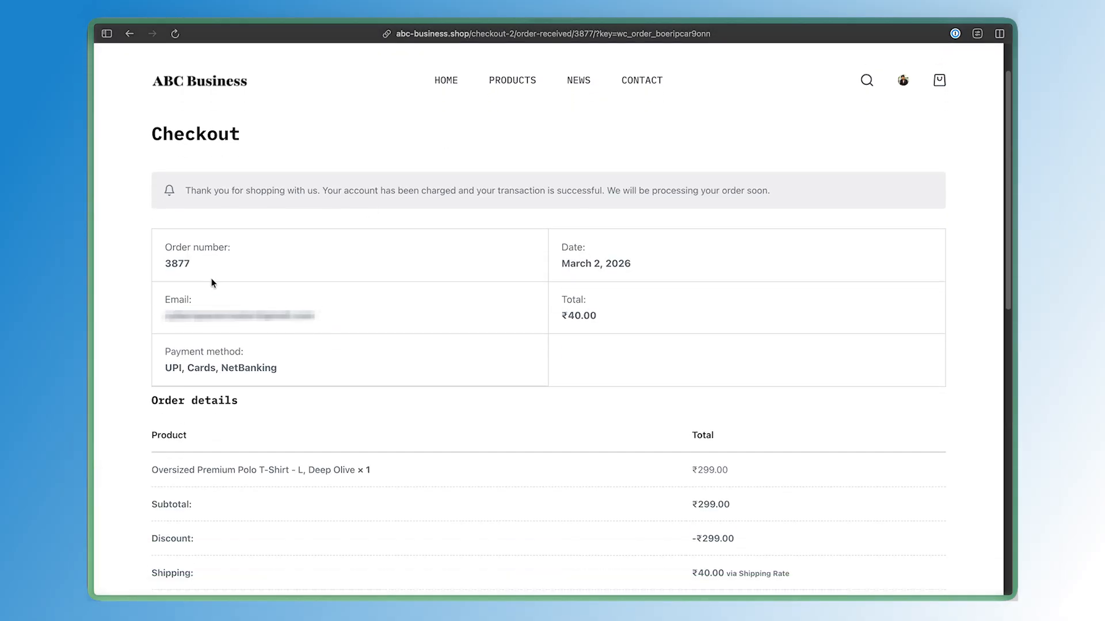
pyautogui.click(168, 248)
pyautogui.moveTo(168, 248); pyautogui.dragTo(654, 271)
pyautogui.click(660, 271)
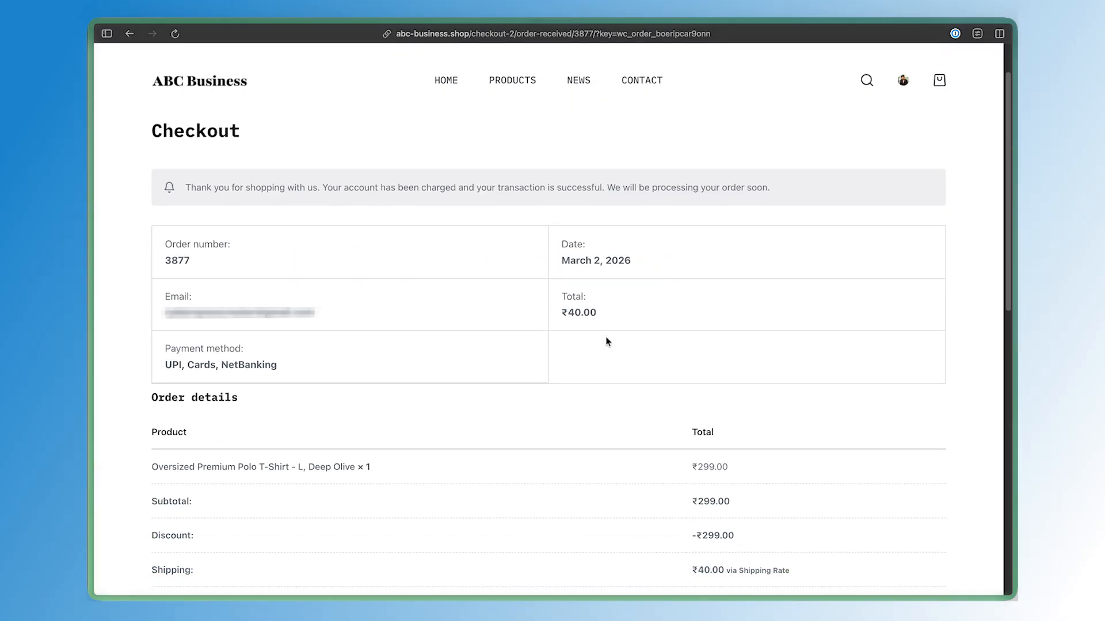
pyautogui.scroll(-3, 606, 340)
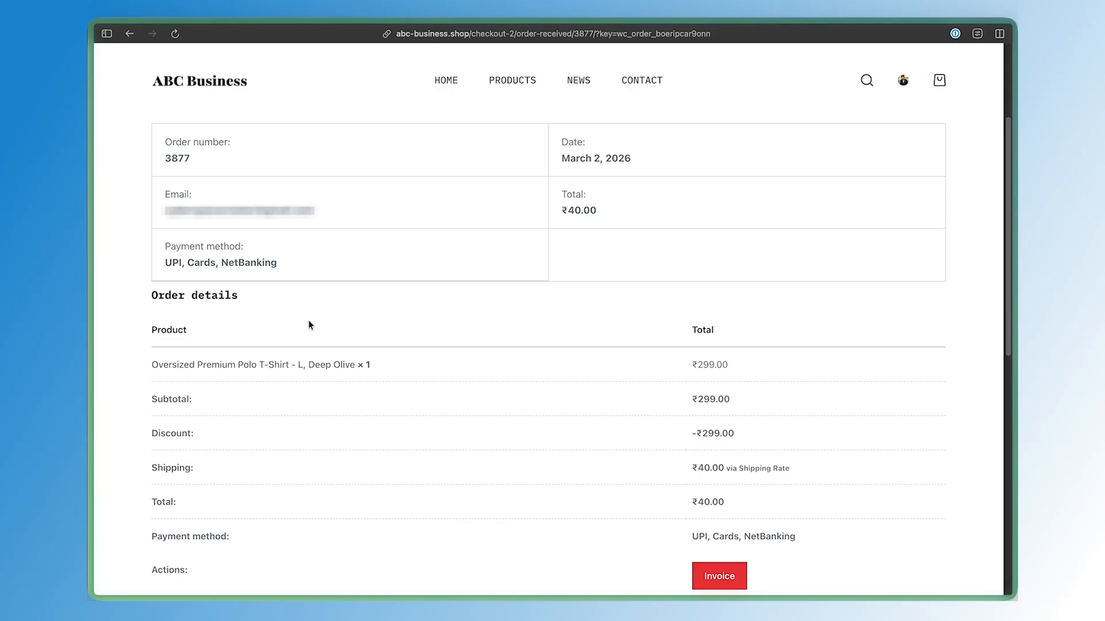
pyautogui.scroll(-5, 720, 288)
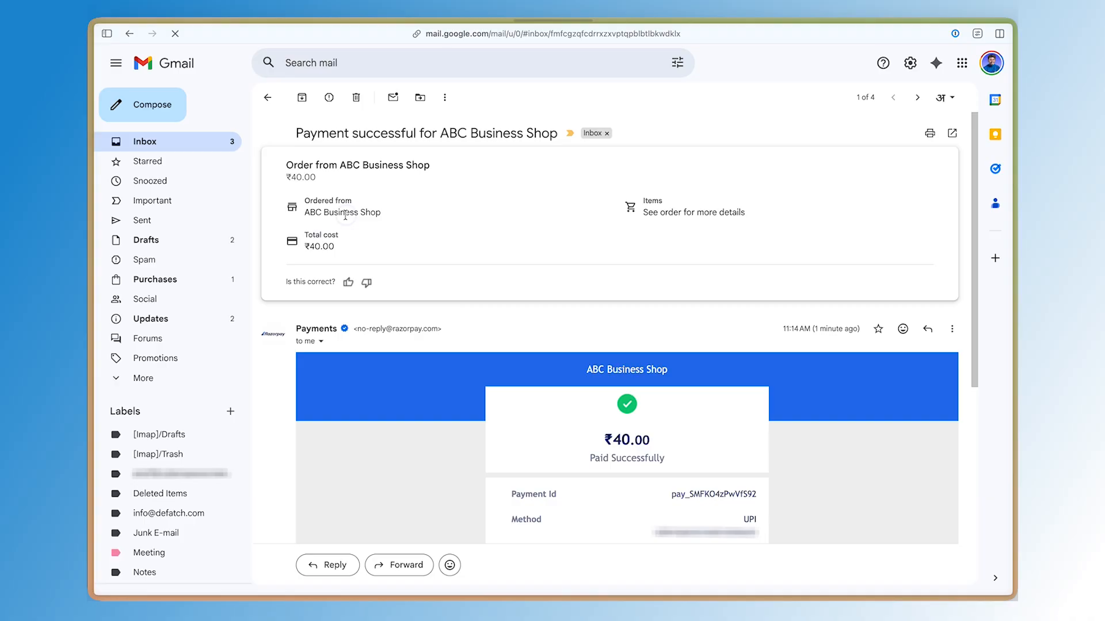
# Switch to Gmail and read the payment confirmation email for the order
pyautogui.moveTo(304, 199); pyautogui.dragTo(381, 213)
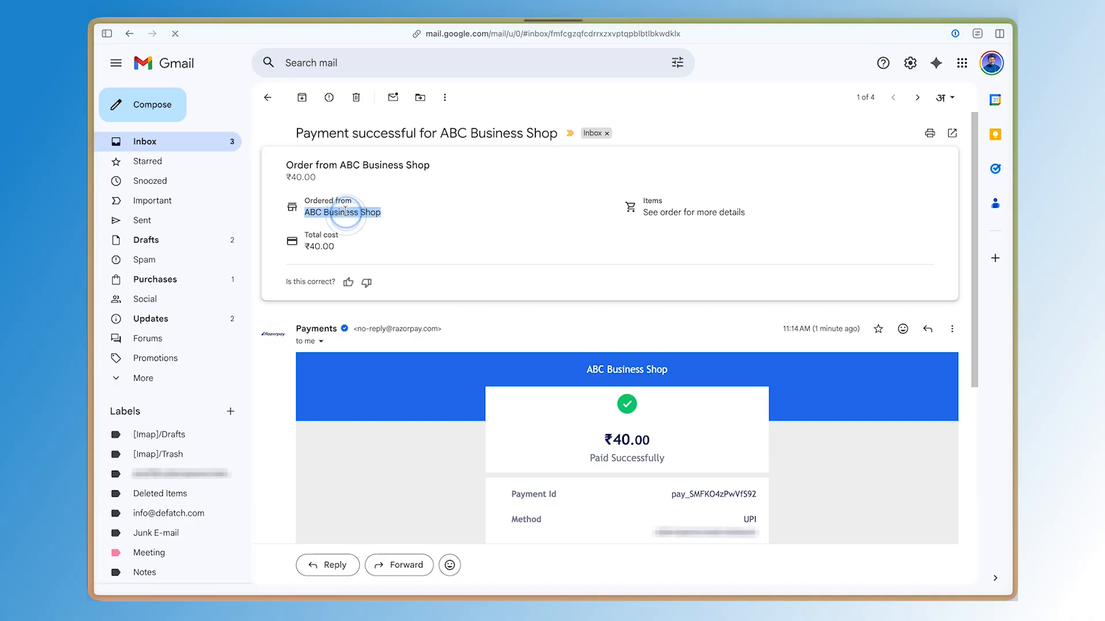
pyautogui.click(346, 194)
pyautogui.scroll(-5, 526, 328)
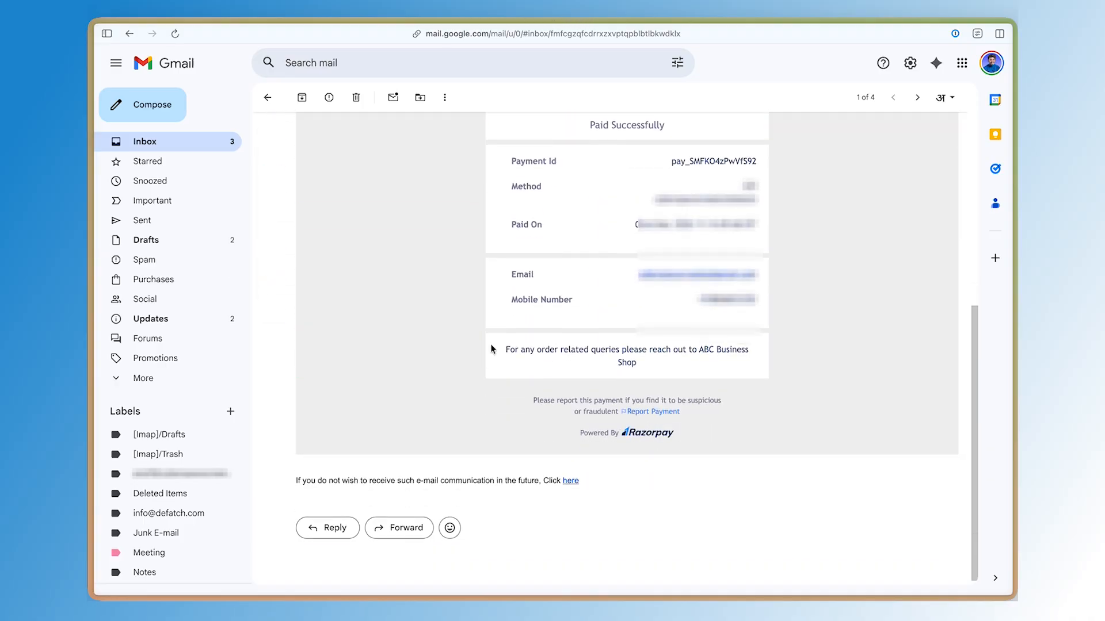
pyautogui.scroll(1, 560, 299)
pyautogui.moveTo(501, 257); pyautogui.dragTo(708, 491)
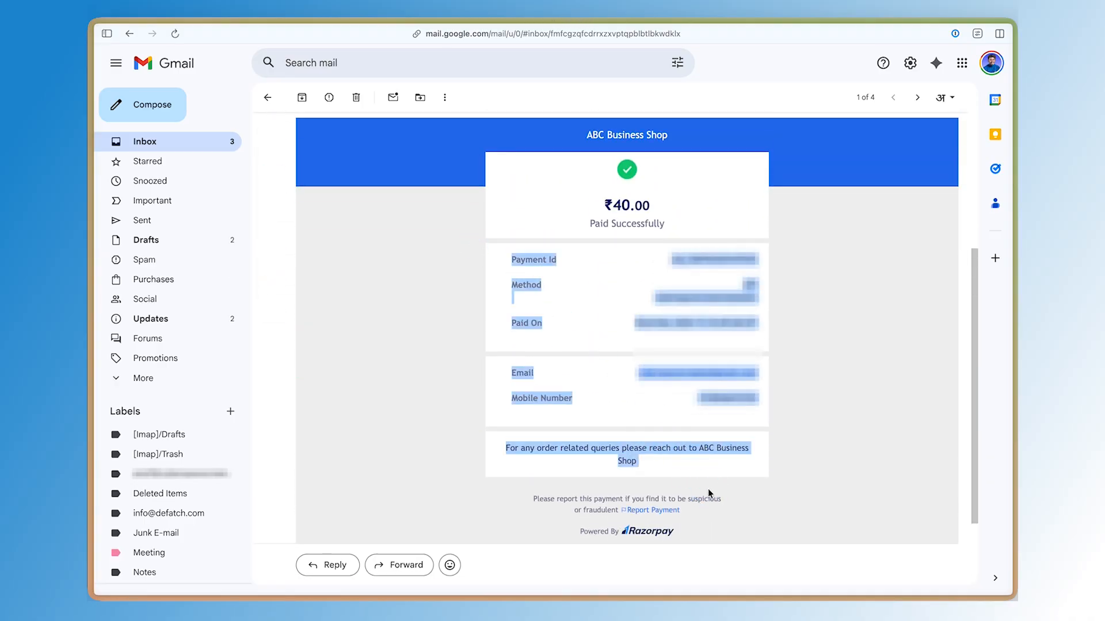
pyautogui.click(708, 490)
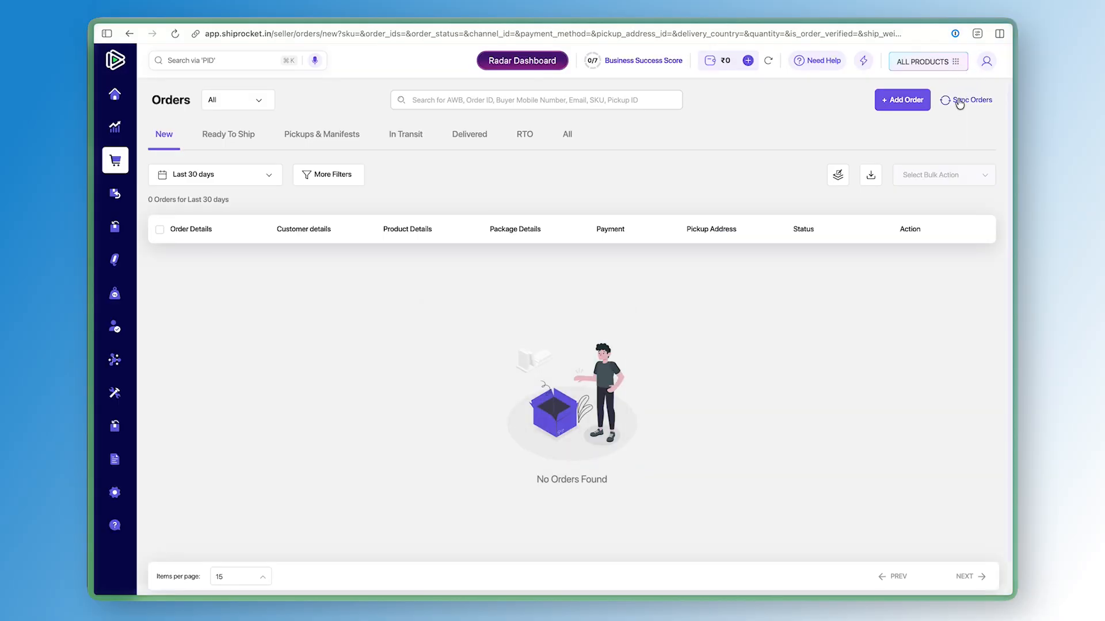
# Switch to Shiprocket and generate and open the invoice for order 3877
pyautogui.click(955, 100)
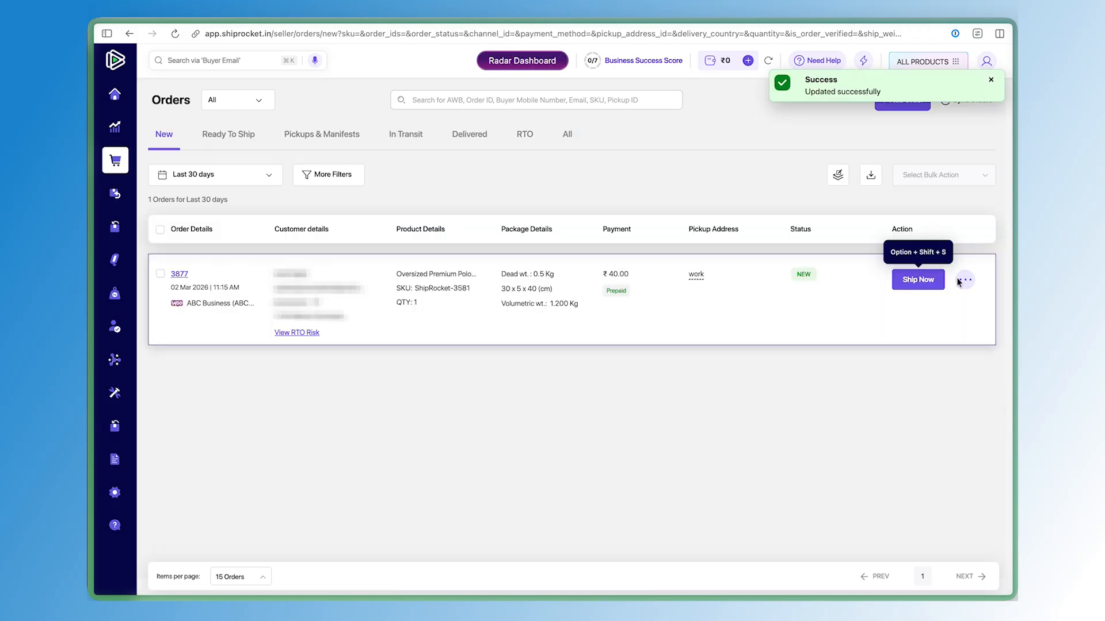
pyautogui.click(964, 279)
pyautogui.click(944, 312)
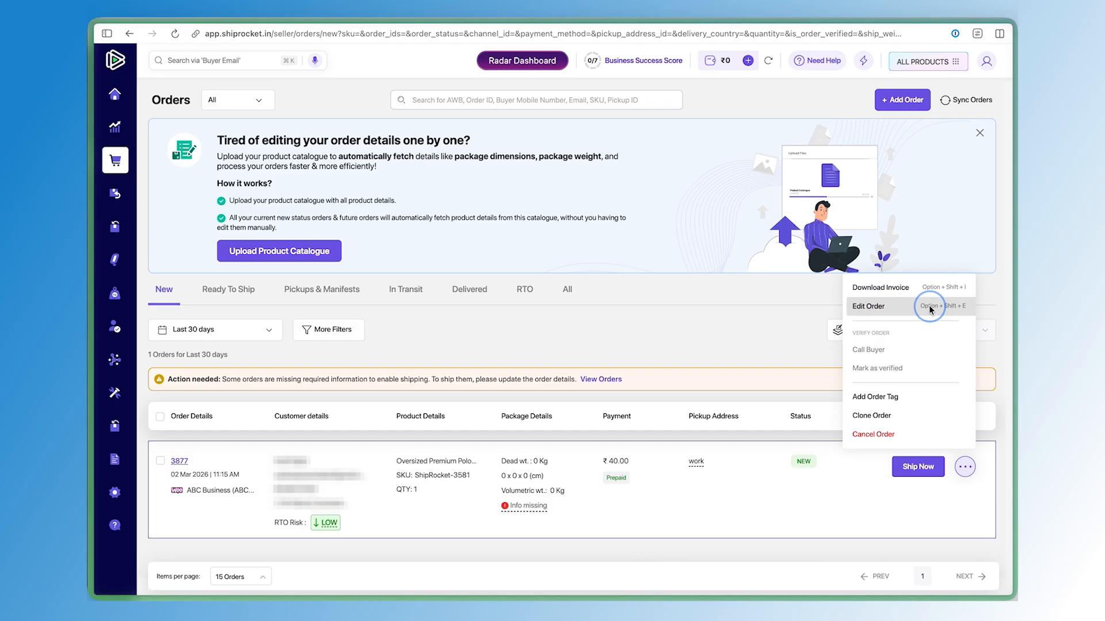
pyautogui.click(874, 309)
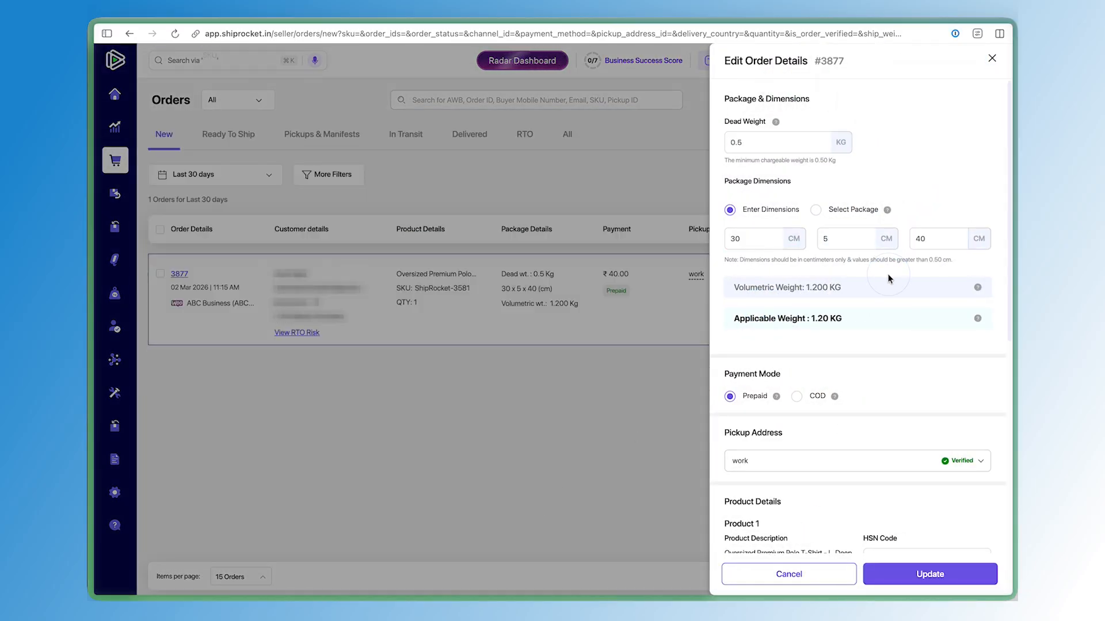
pyautogui.scroll(-5, 889, 279)
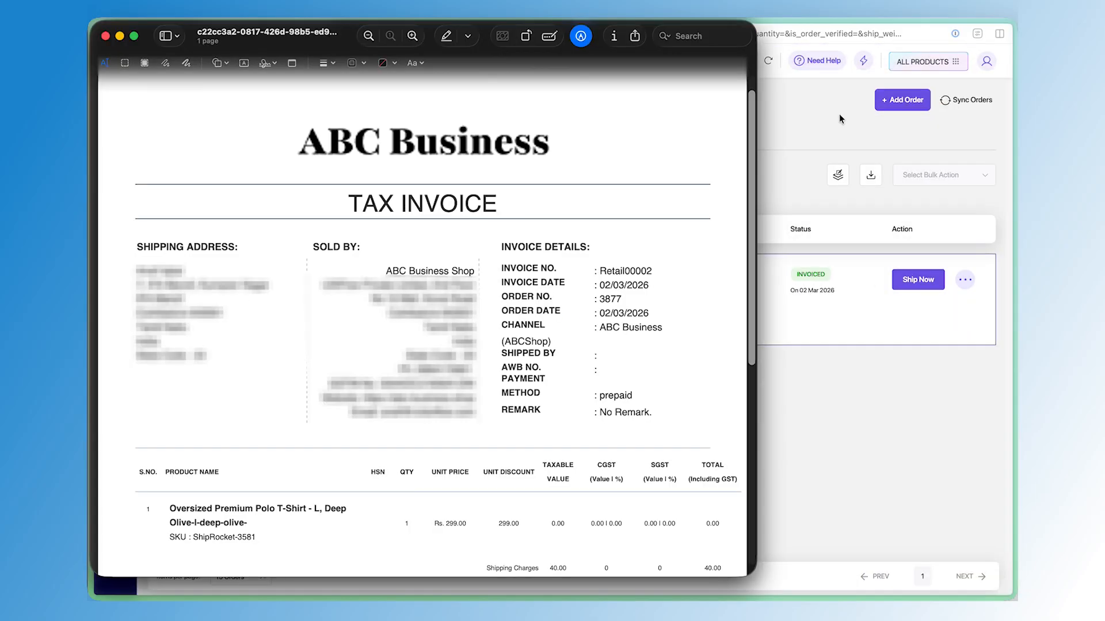
pyautogui.scroll(-3, 567, 289)
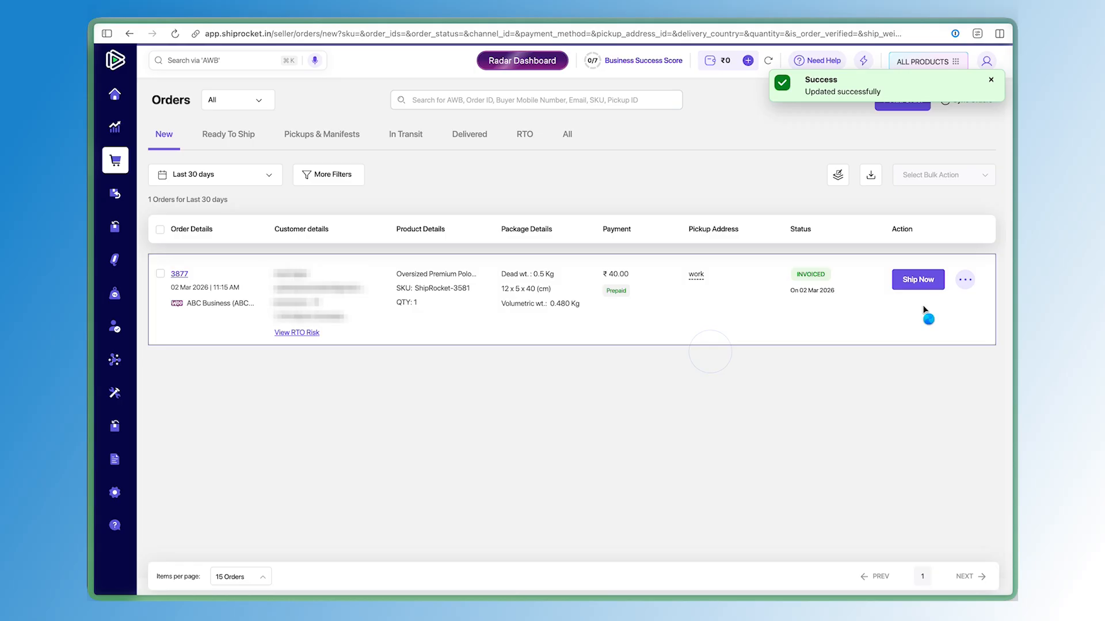
# Open courier selection for order 3877 and compare the Recommended, Surface and All courier lists
pyautogui.click(927, 285)
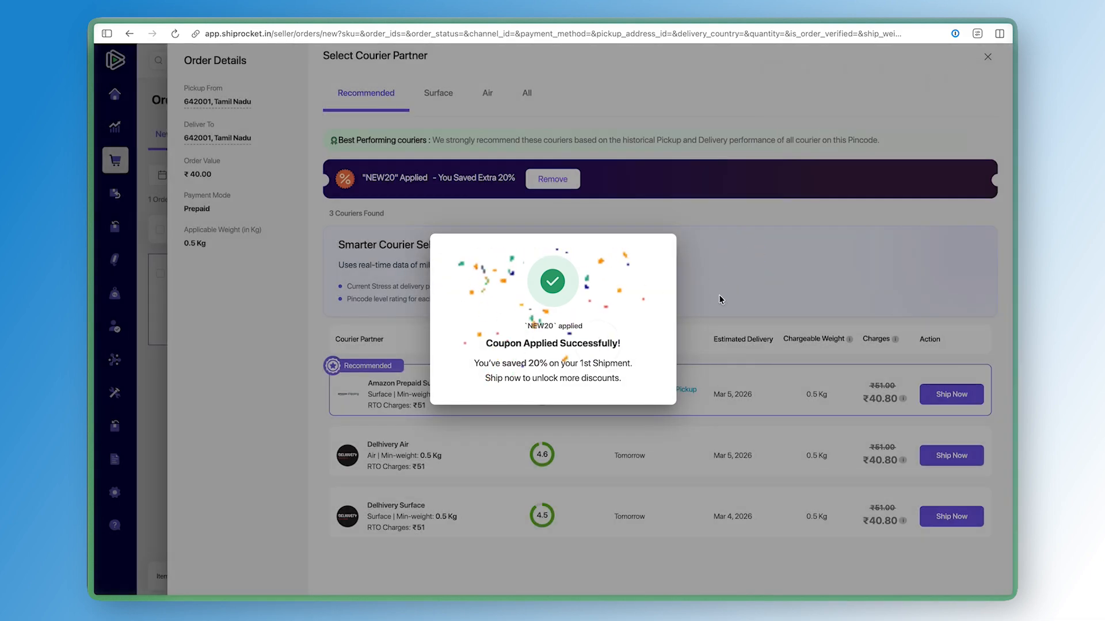
pyautogui.click(719, 296)
pyautogui.moveTo(475, 400)
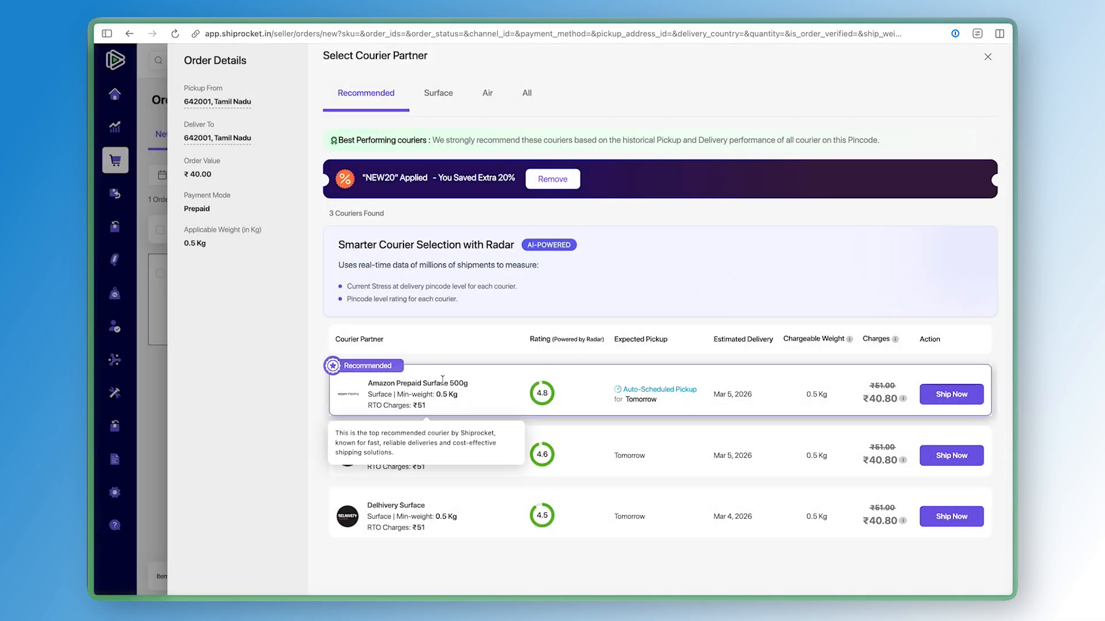
pyautogui.moveTo(442, 381); pyautogui.dragTo(444, 404)
pyautogui.click(446, 405)
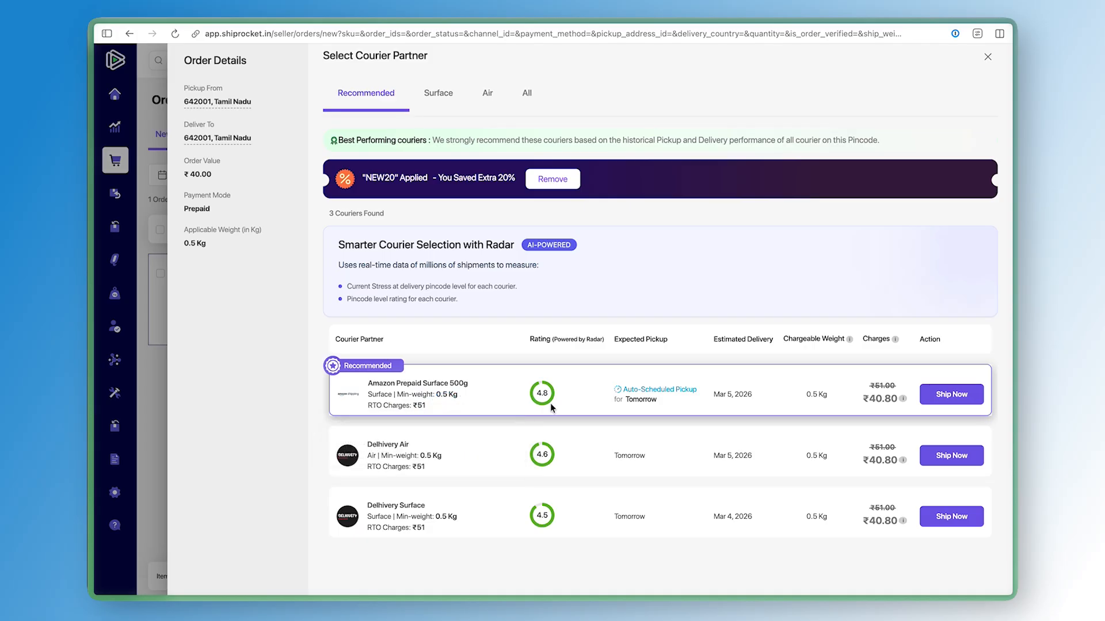
pyautogui.tripleClick(628, 400)
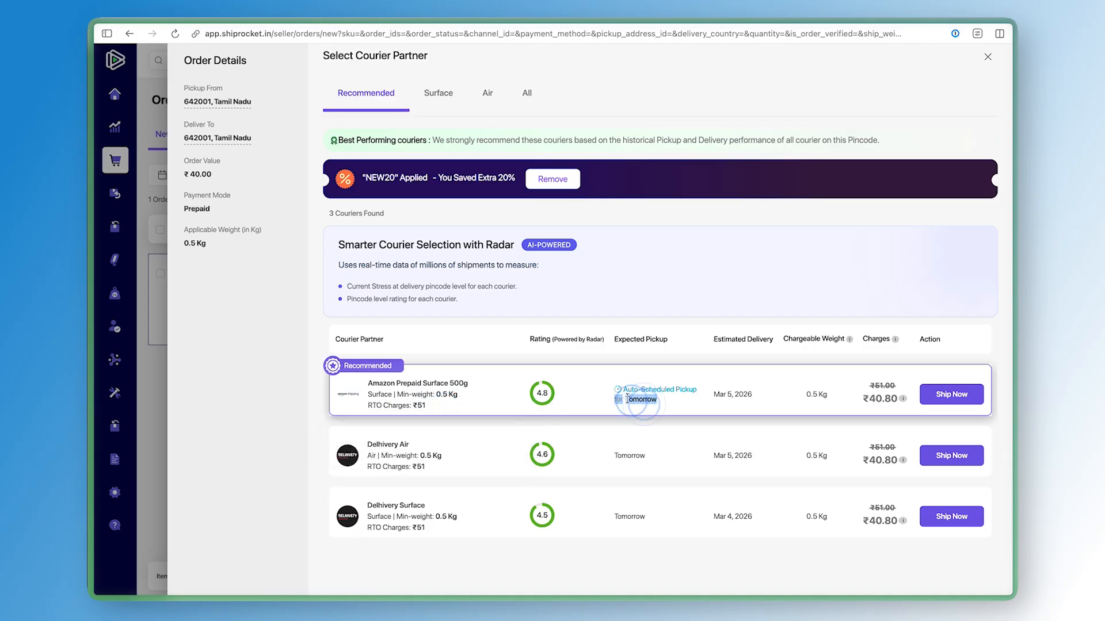
pyautogui.click(628, 400)
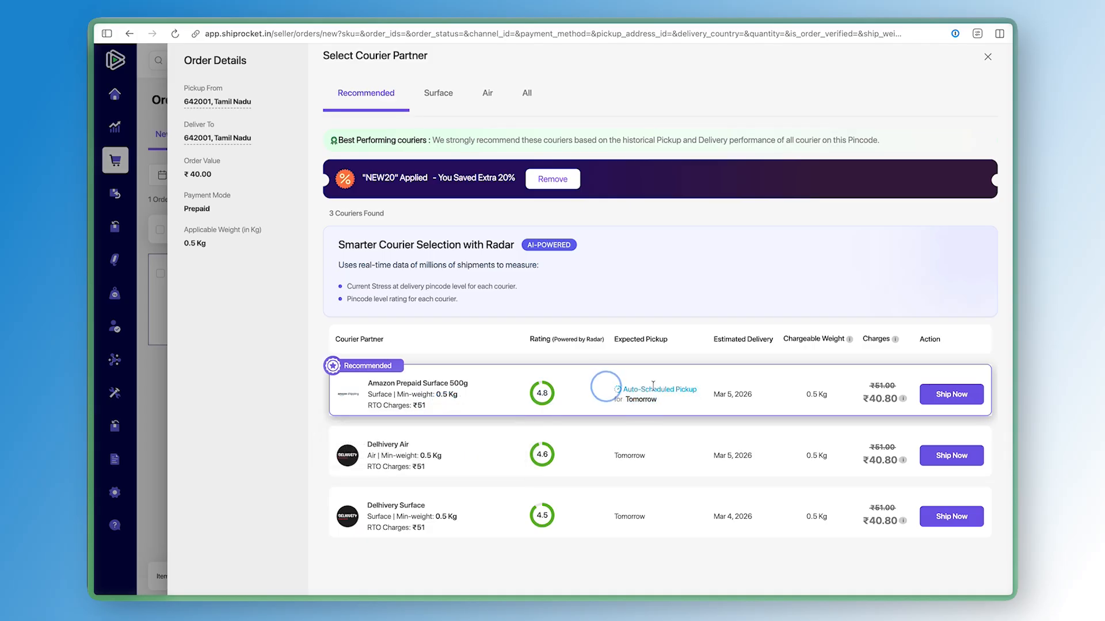
pyautogui.tripleClick(820, 394)
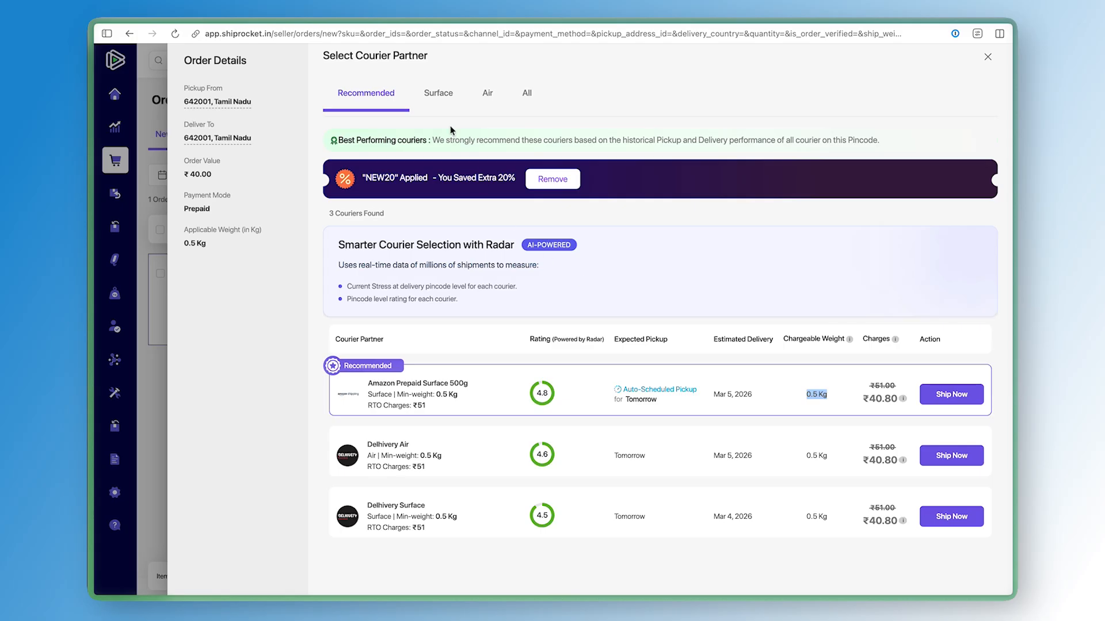
pyautogui.click(439, 97)
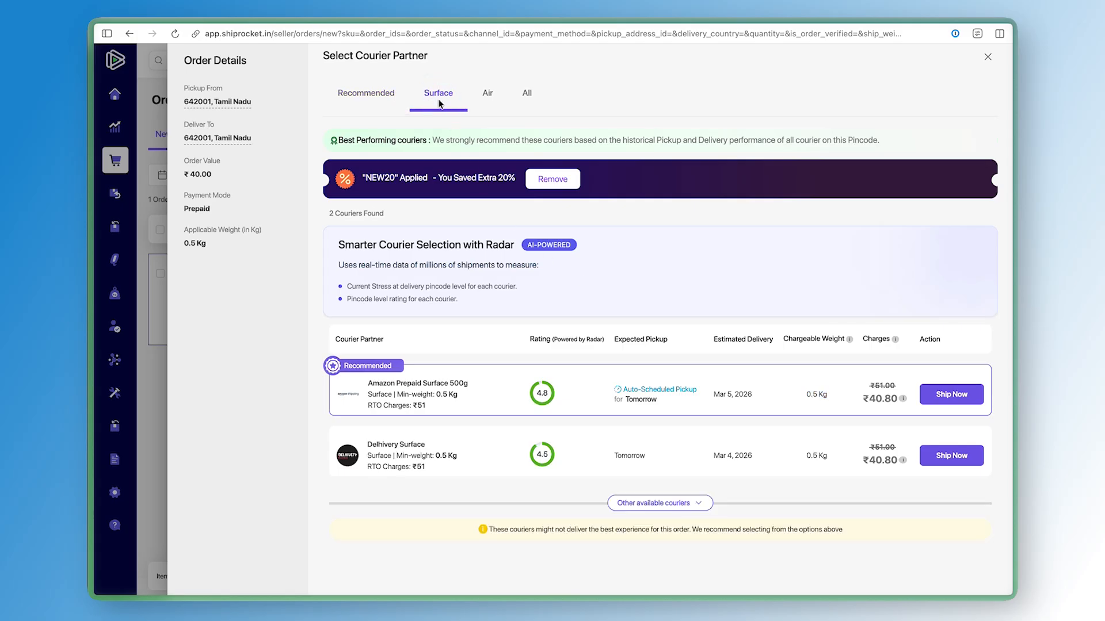
pyautogui.click(527, 94)
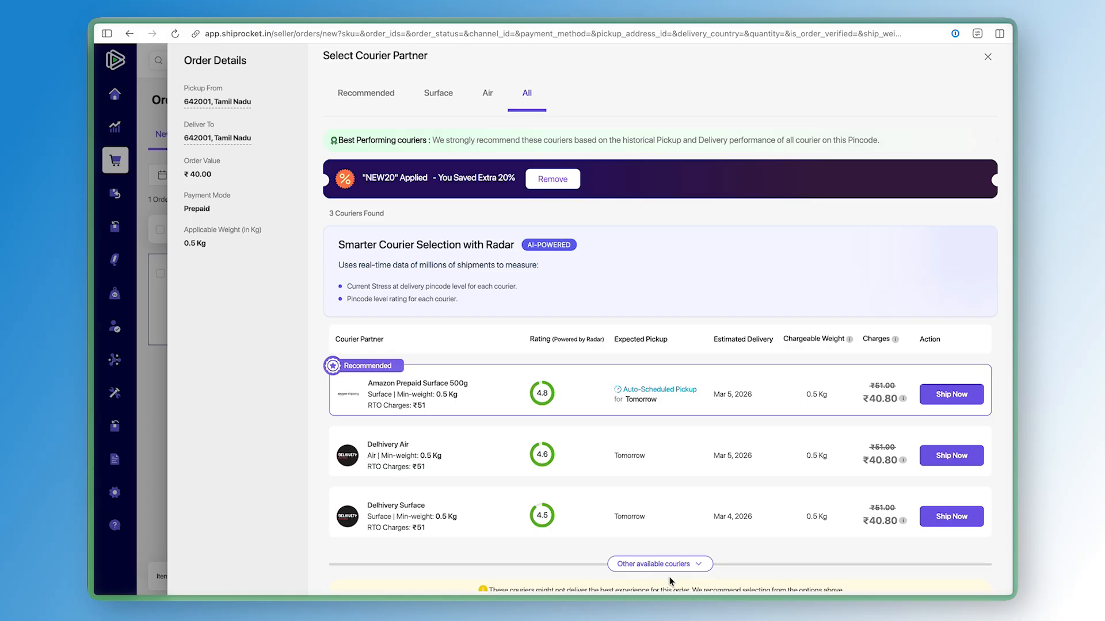
# Ship the order with Amazon Prepaid Surface 500g, recharging the wallet by ₹40.8 through the payment checkout
pyautogui.click(944, 396)
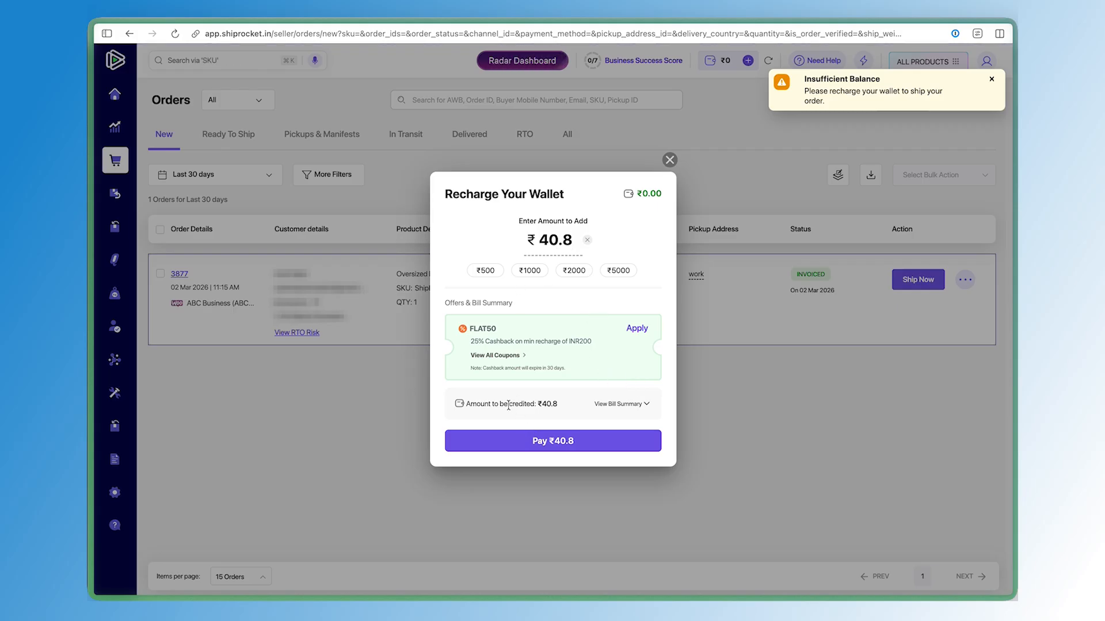
pyautogui.click(535, 444)
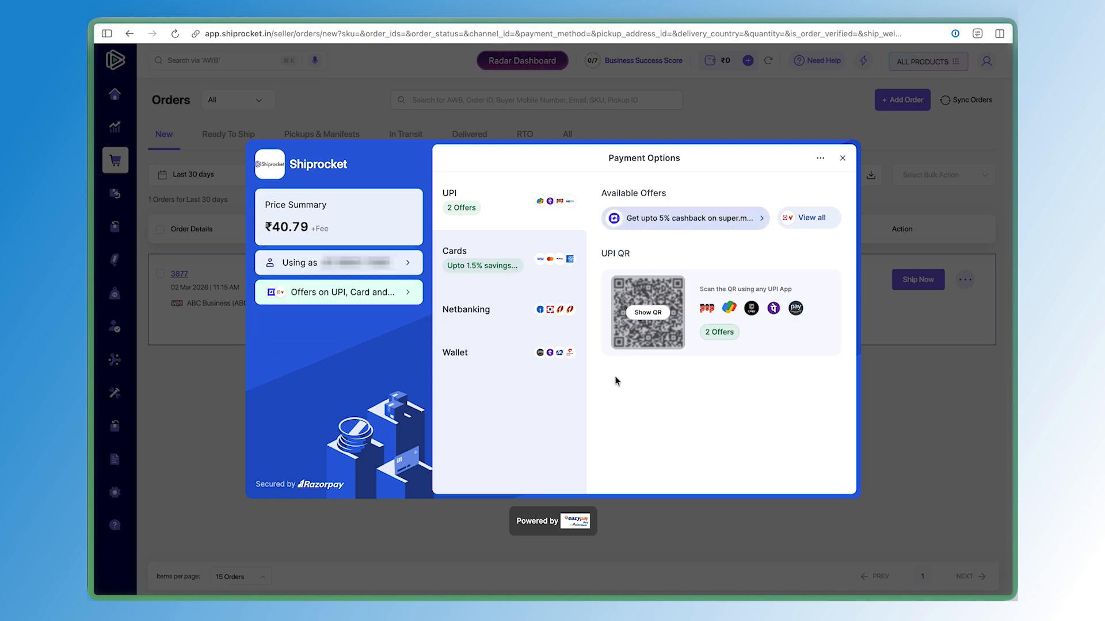
pyautogui.click(657, 315)
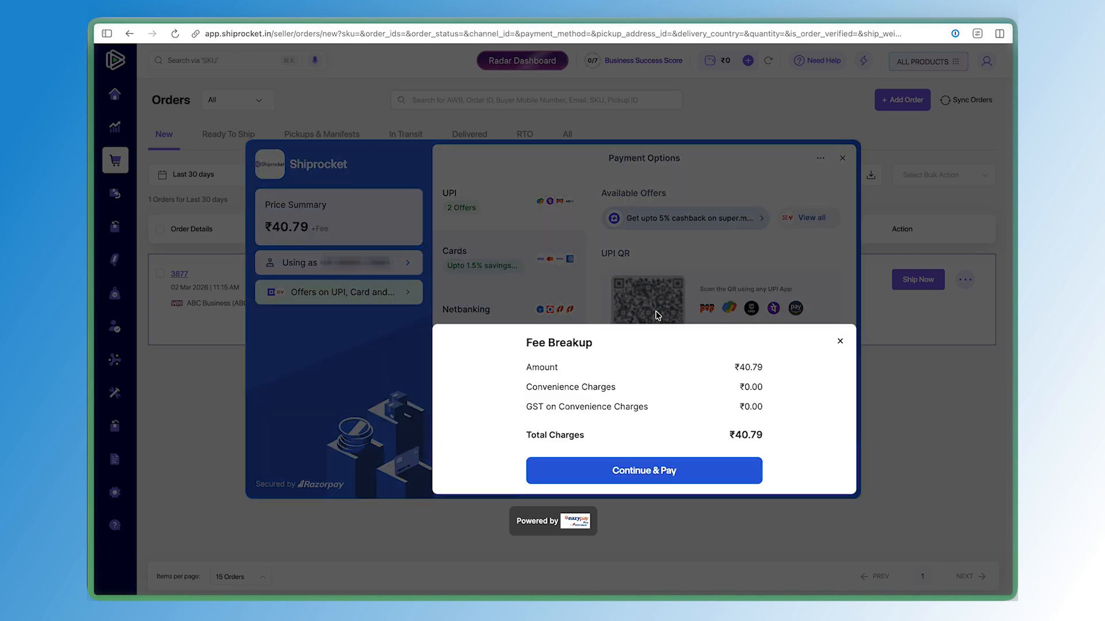
pyautogui.click(691, 477)
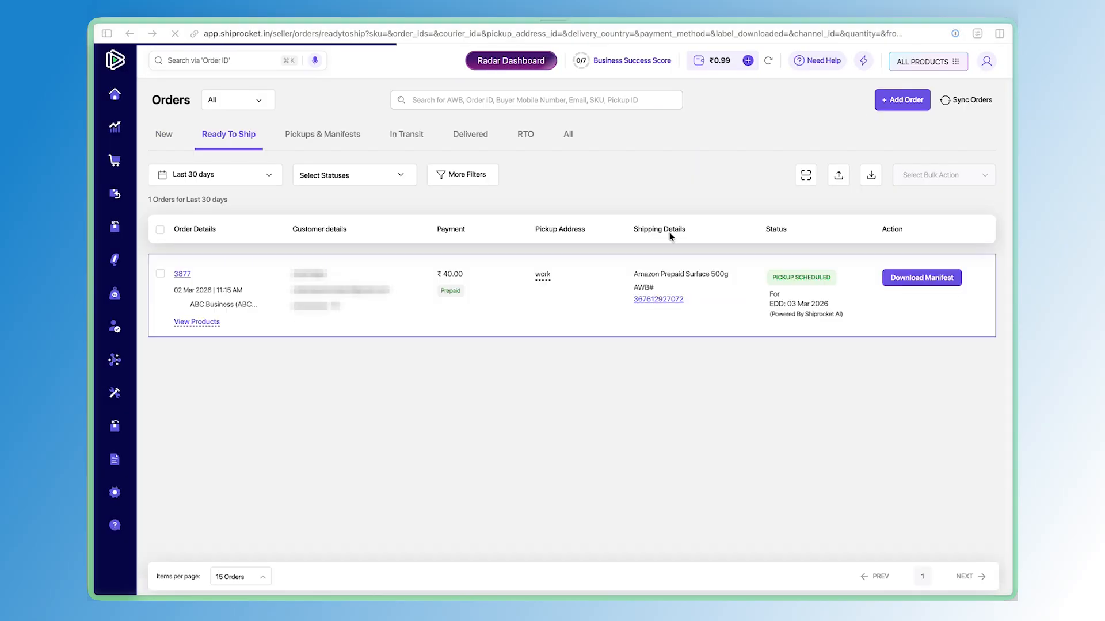
pyautogui.click(287, 369)
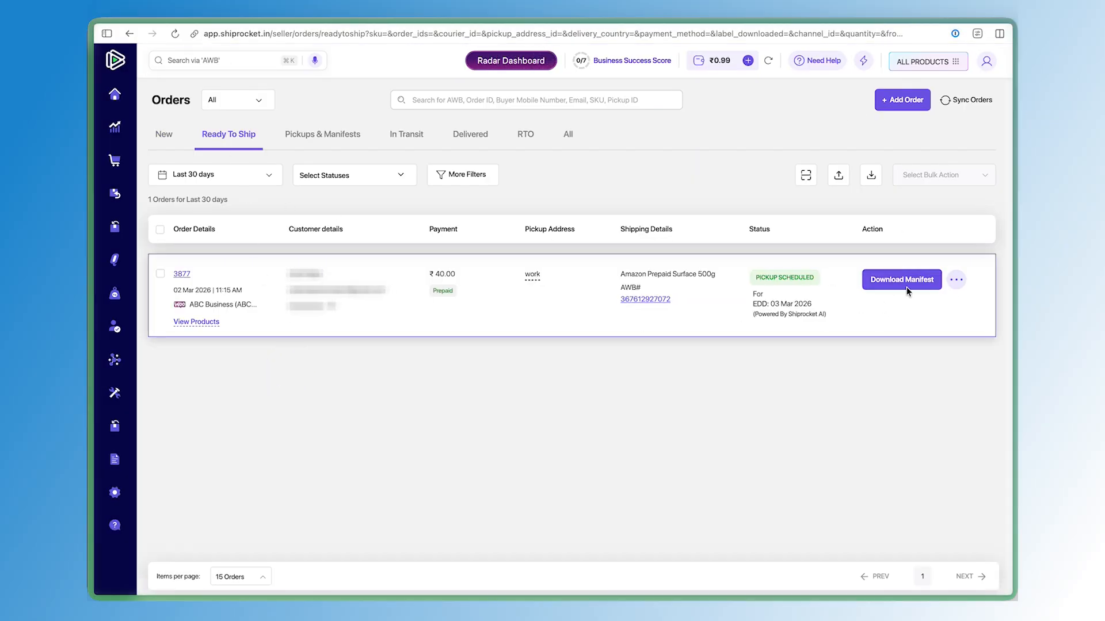
# Download the Amazon shipping label for order 3877 and save the file
pyautogui.click(956, 279)
pyautogui.click(936, 312)
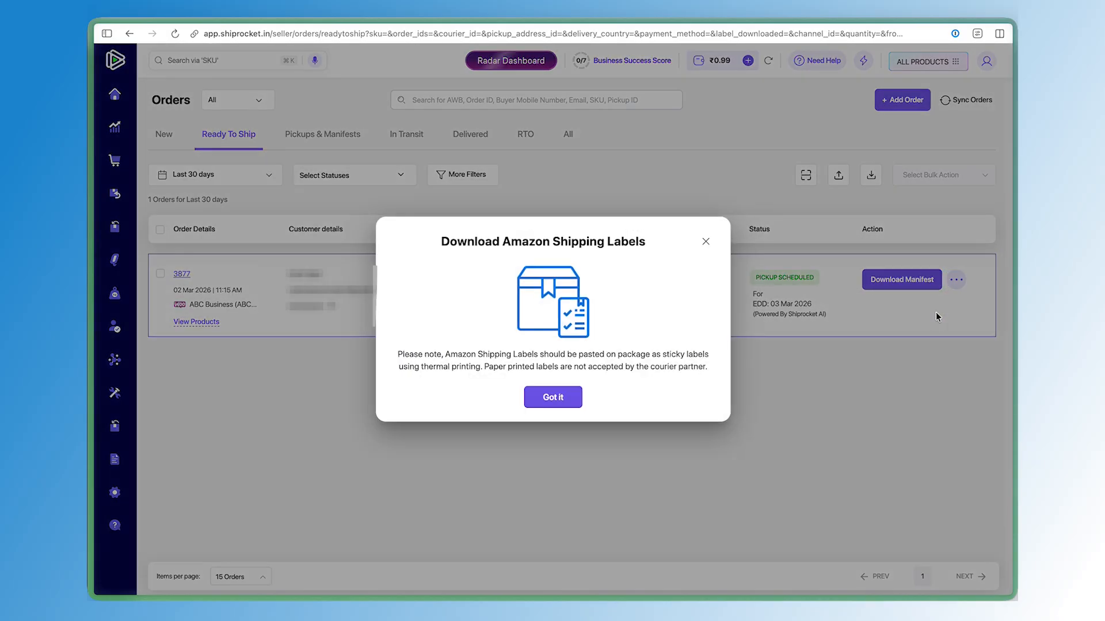
pyautogui.moveTo(413, 352); pyautogui.dragTo(585, 369)
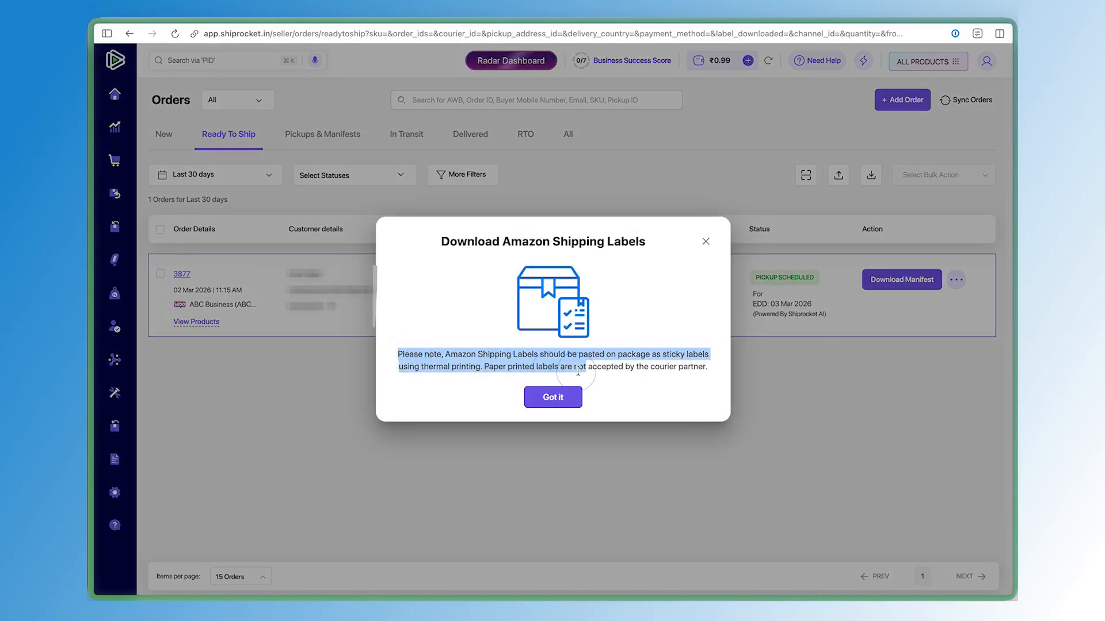
pyautogui.click(586, 378)
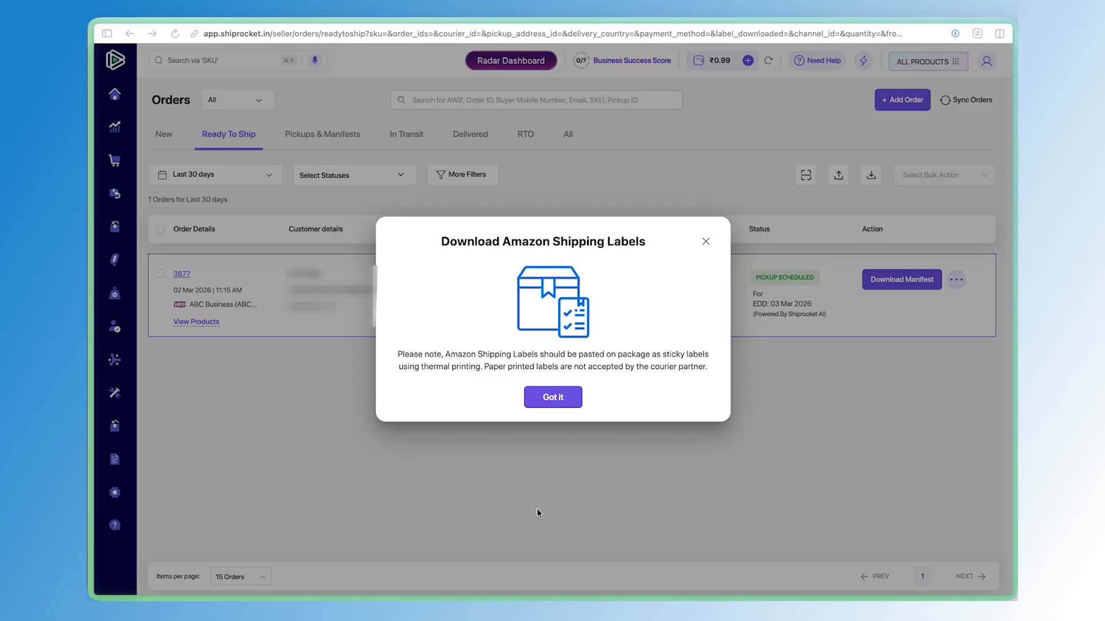
pyautogui.click(570, 401)
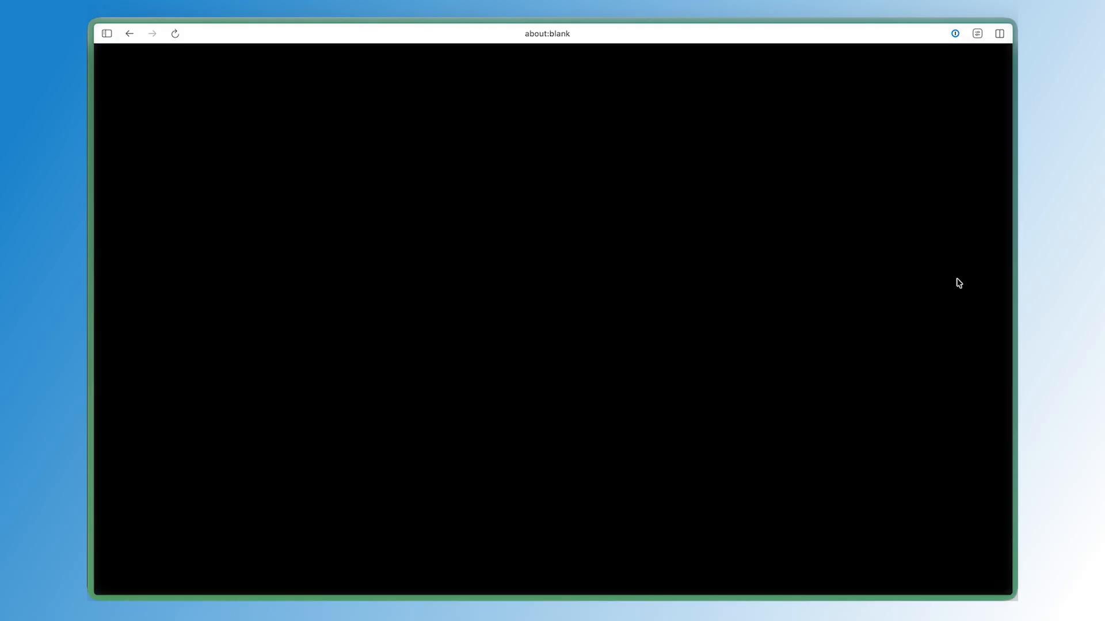
pyautogui.click(815, 423)
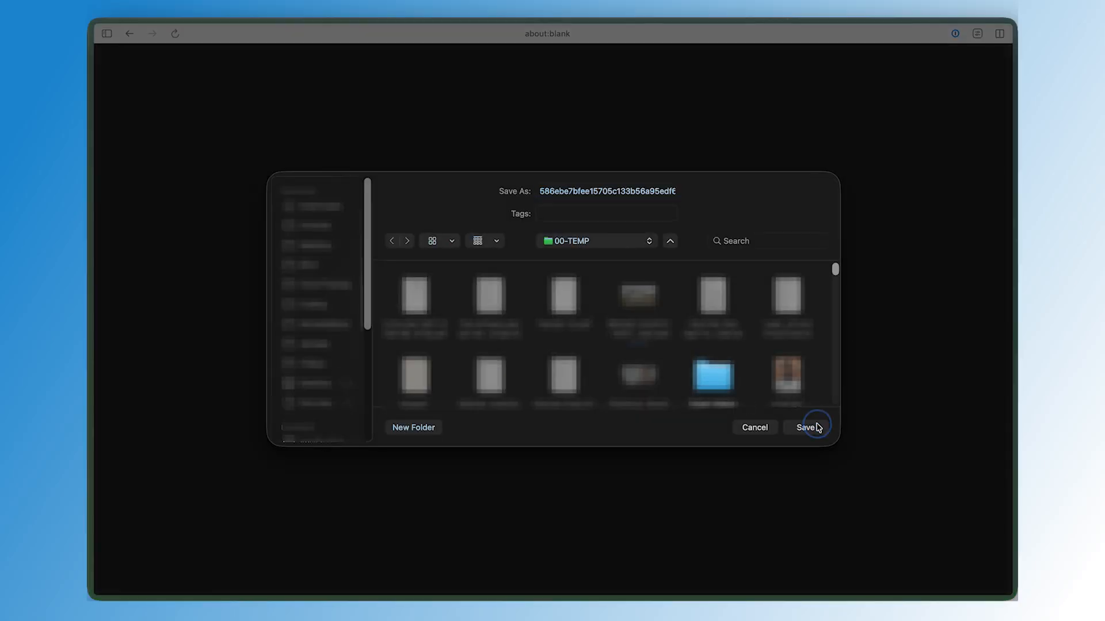
# Download the manifest for order 3877's AWB
pyautogui.click(953, 281)
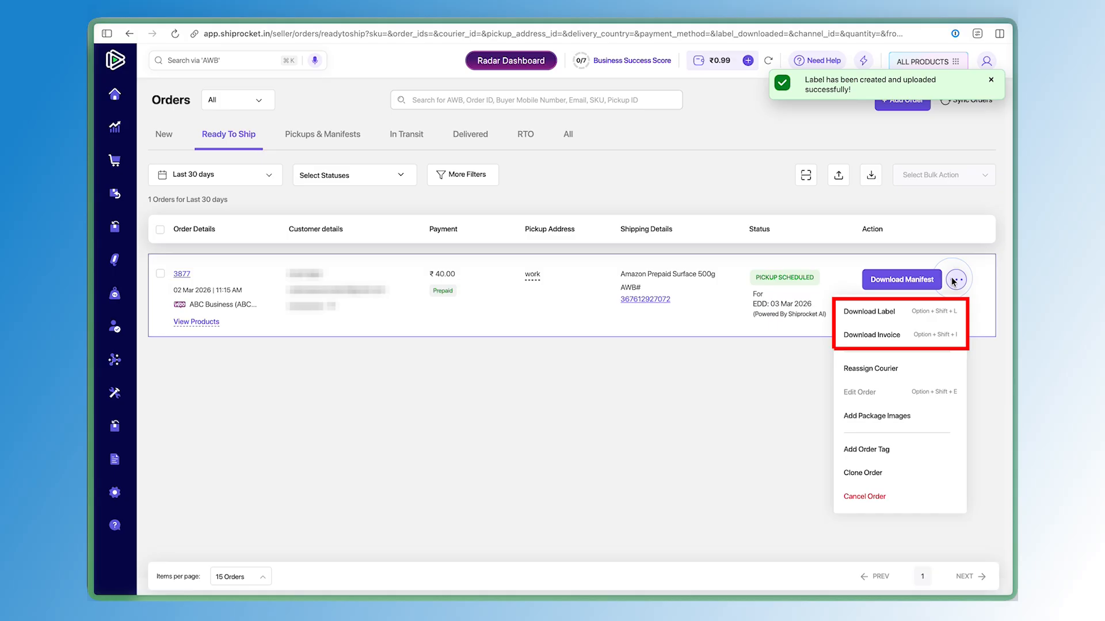
pyautogui.click(953, 280)
pyautogui.click(931, 288)
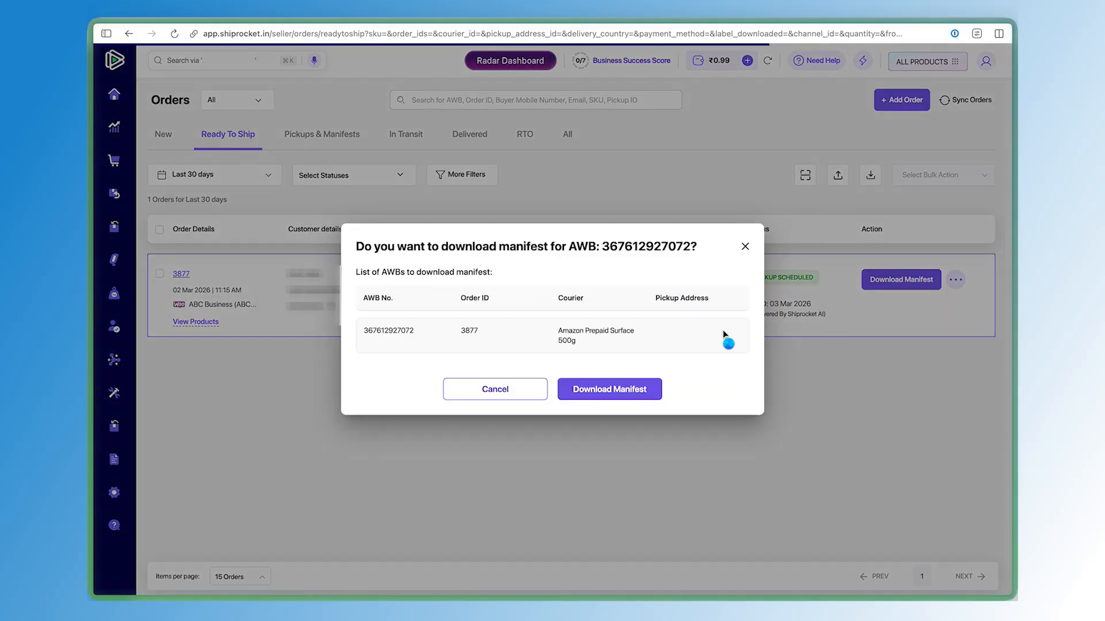
pyautogui.click(628, 392)
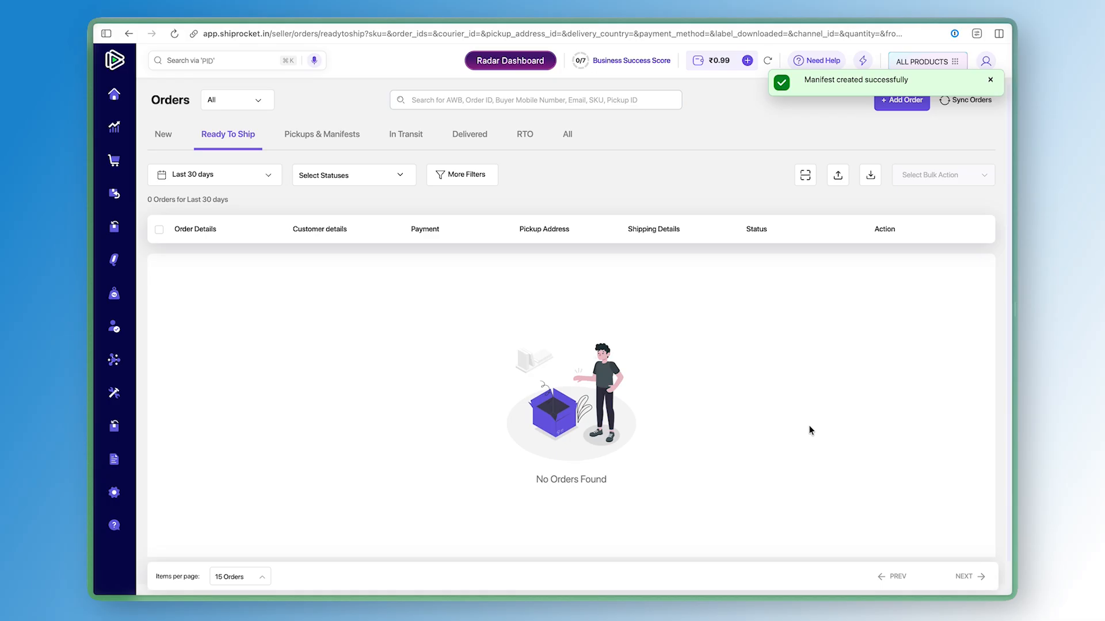
# Close the download tab, check the Pickups & Manifests and Ready To Ship tabs, and dismiss the coupon popup
pyautogui.press('super+w')
pyautogui.click(297, 138)
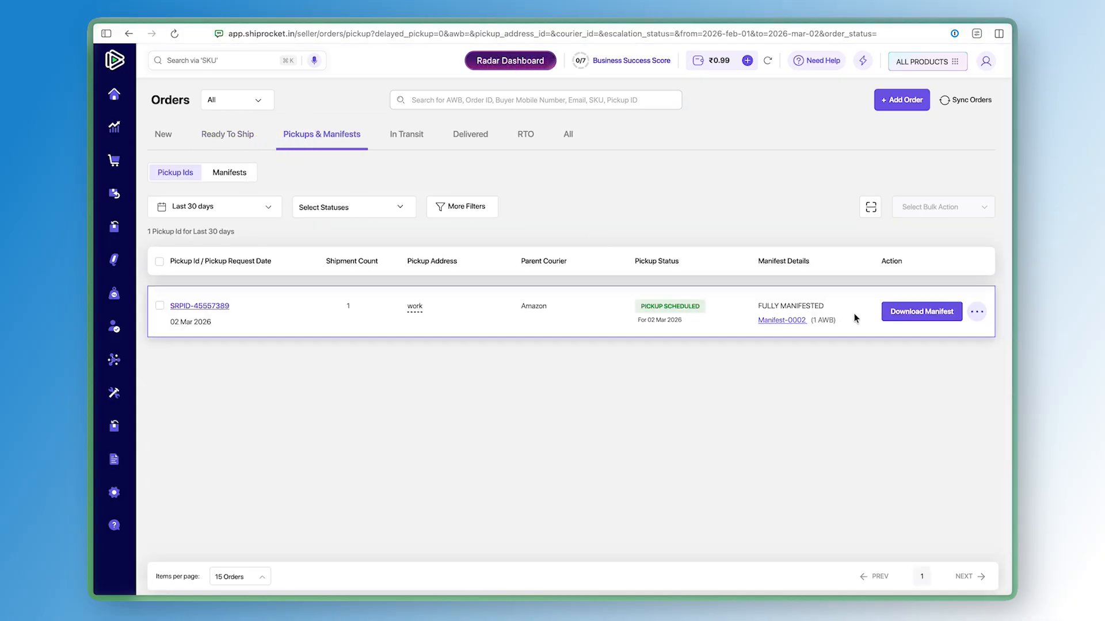
pyautogui.click(249, 136)
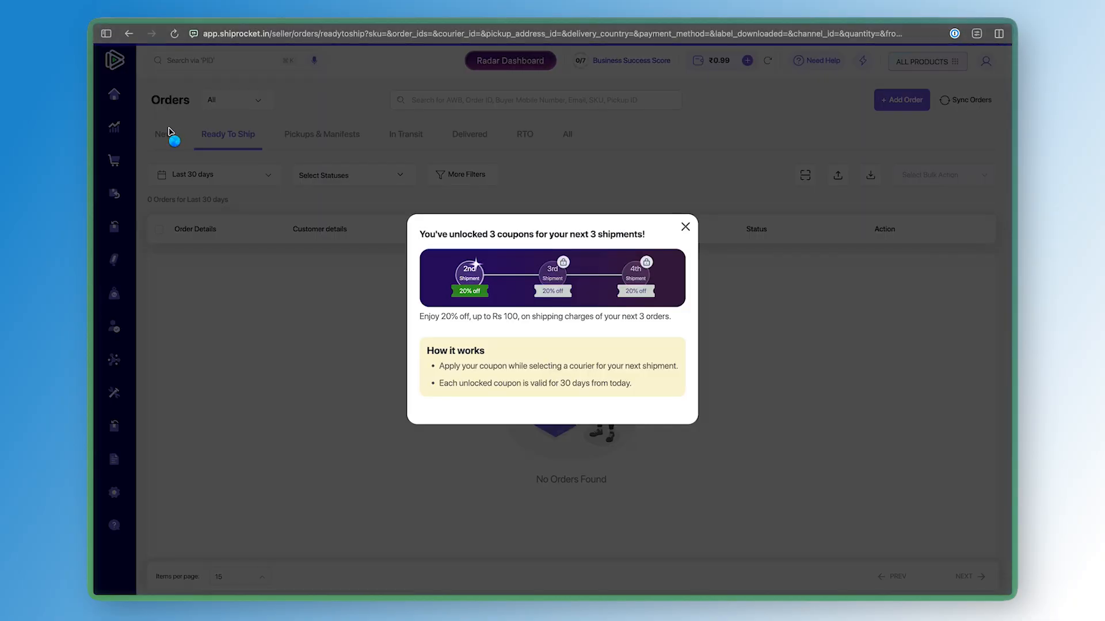
pyautogui.click(684, 228)
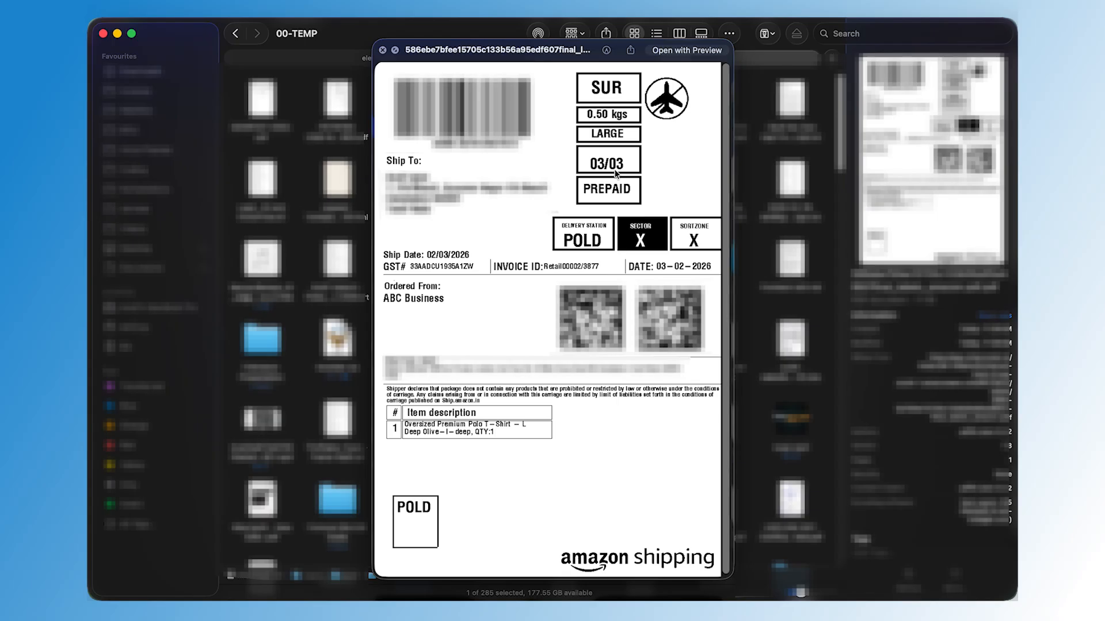
# Preview the downloaded shipping label and tax invoice files
pyautogui.press('Right')
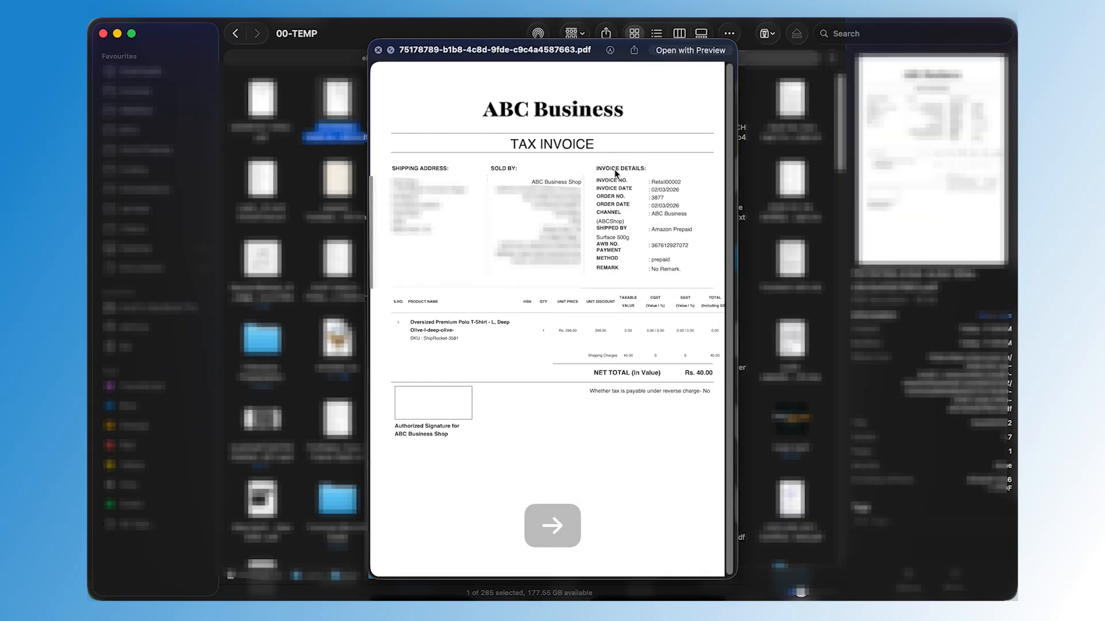
pyautogui.press('Left')
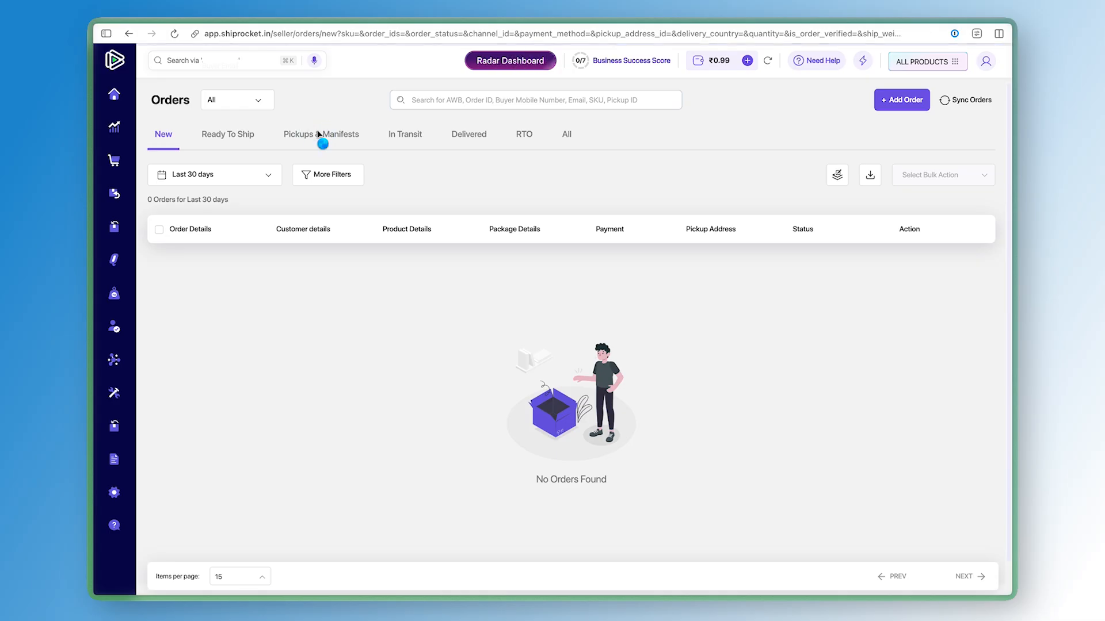
pyautogui.click(318, 135)
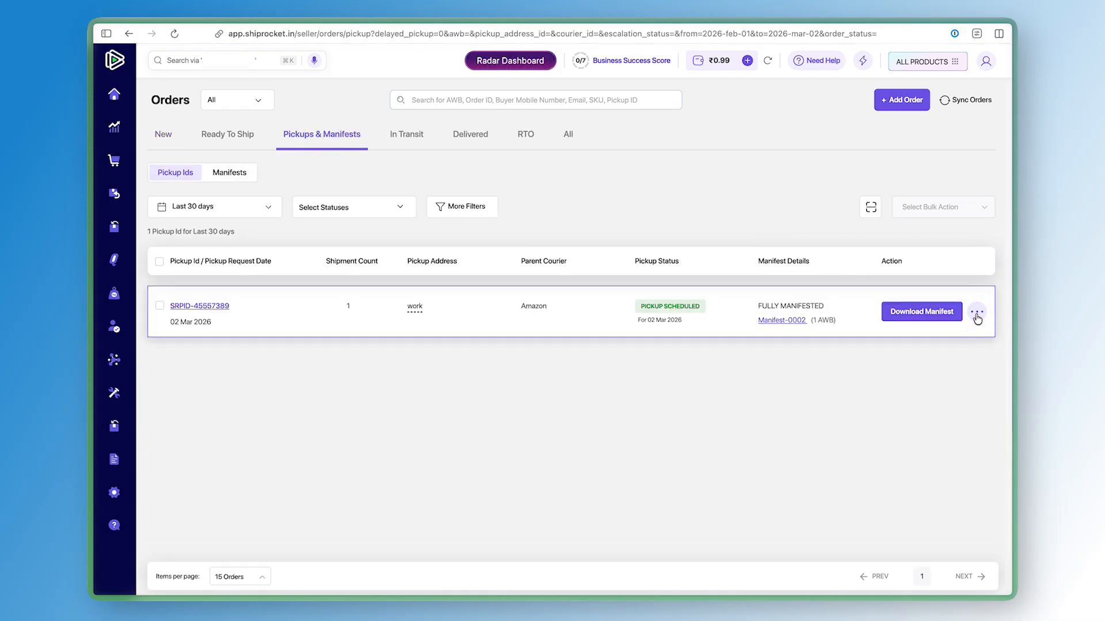
pyautogui.click(977, 314)
pyautogui.click(938, 396)
pyautogui.click(214, 311)
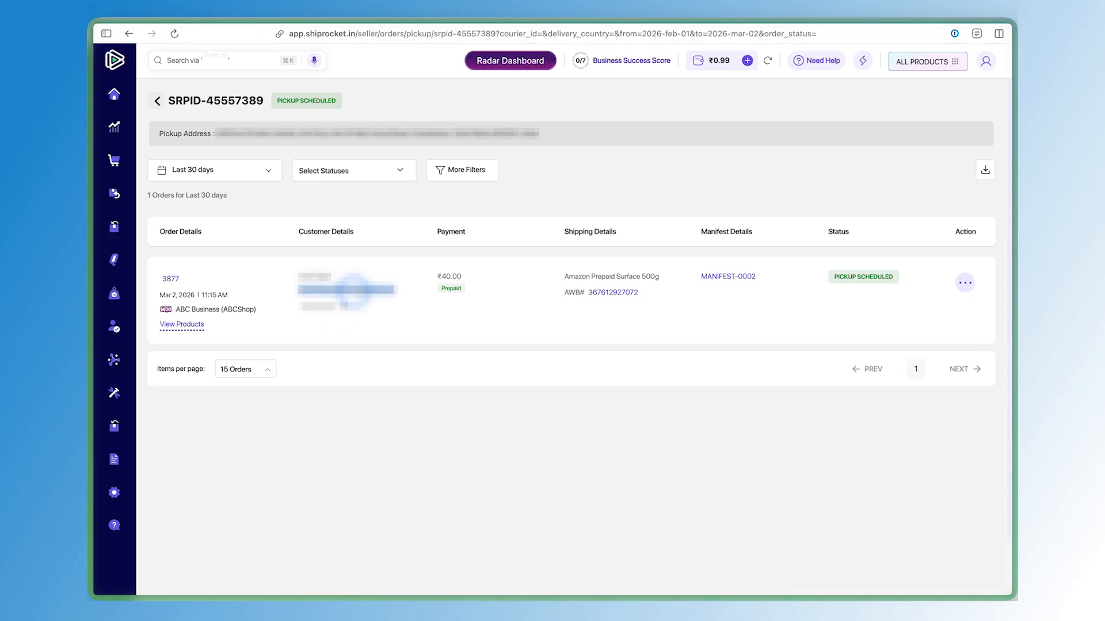
pyautogui.click(965, 285)
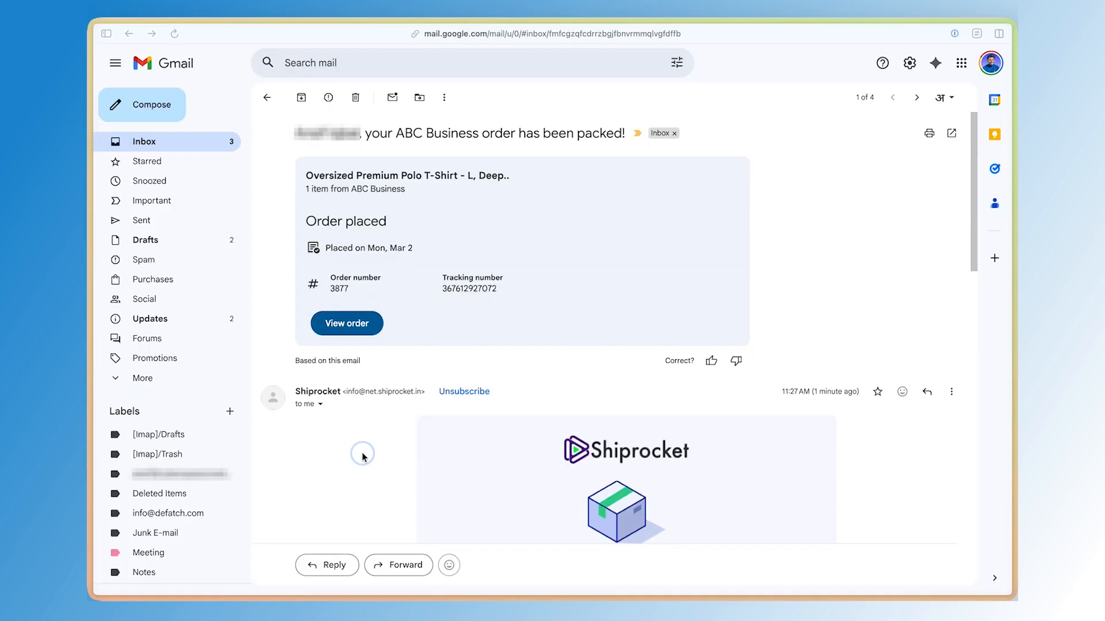
# Open the order's tracking page from the Shiprocket order-packed email
pyautogui.scroll(-5, 392, 454)
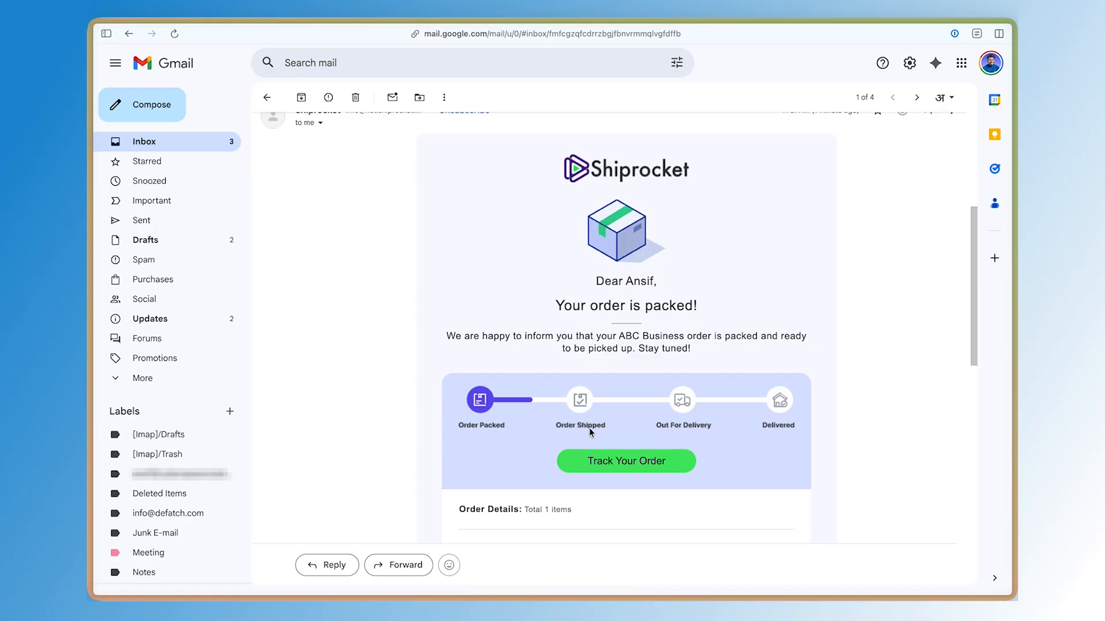
pyautogui.scroll(-1, 589, 432)
pyautogui.click(588, 427)
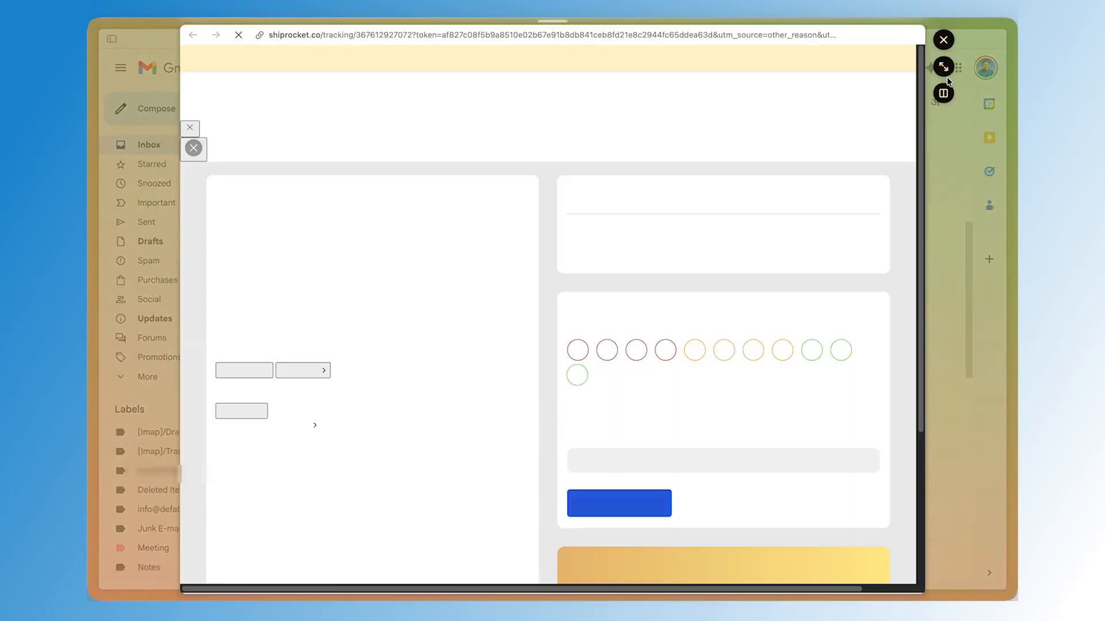
pyautogui.click(945, 74)
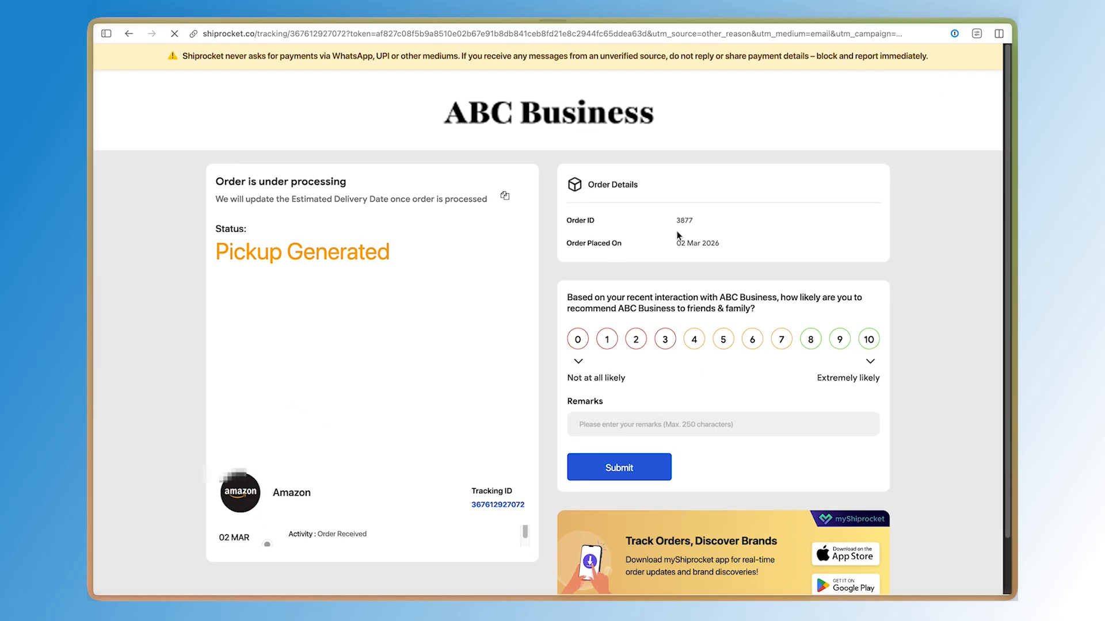
# Examine the tracking page's status and order details, then close the tab
pyautogui.tripleClick(358, 256)
pyautogui.click(368, 256)
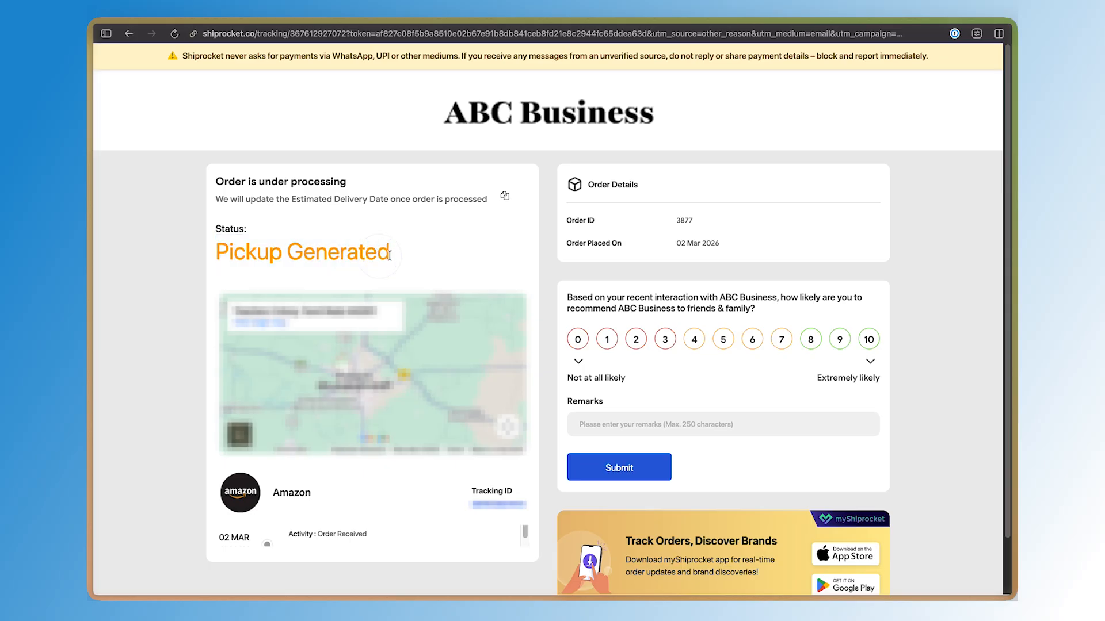
pyautogui.moveTo(246, 199); pyautogui.dragTo(274, 201)
pyautogui.scroll(-1, 355, 251)
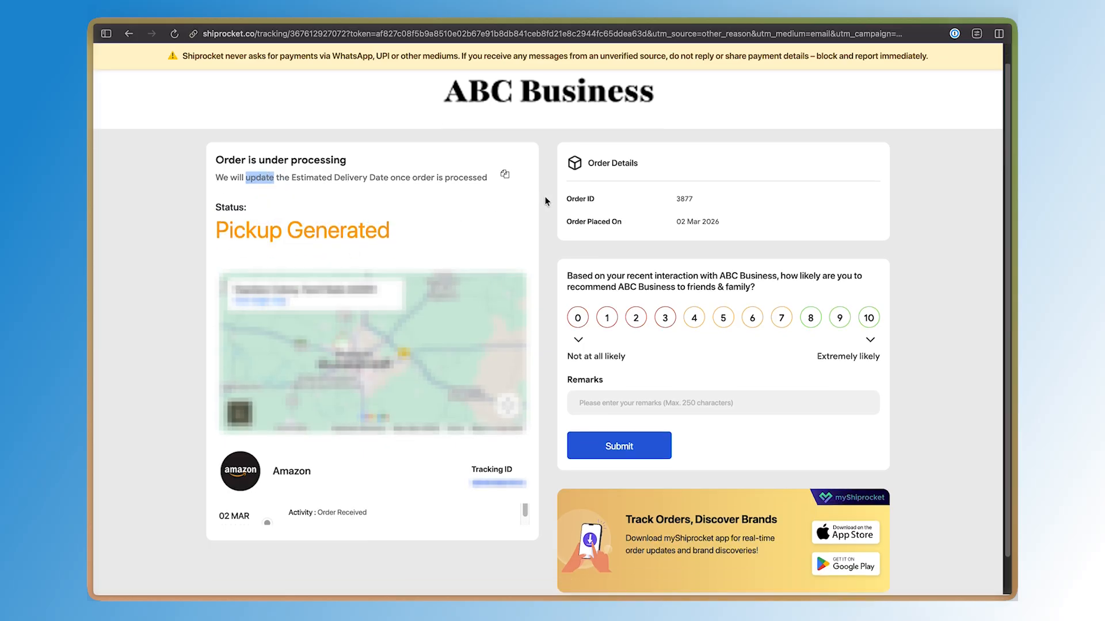
pyautogui.scroll(-2, 681, 252)
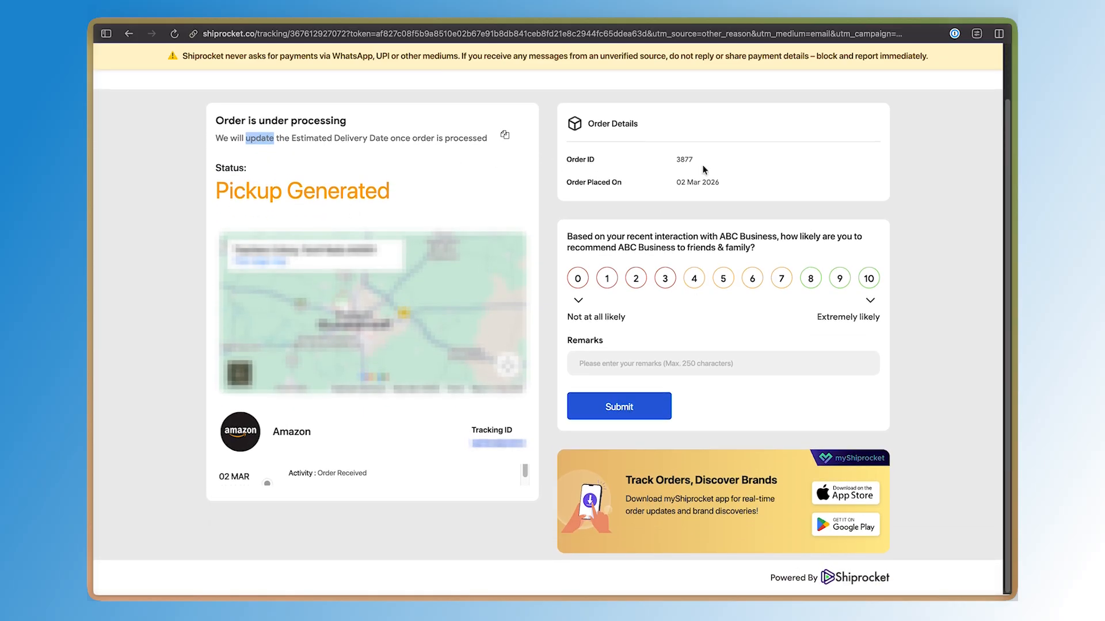
pyautogui.moveTo(702, 167)
pyautogui.mouseDown()
pyautogui.moveTo(705, 157)
pyautogui.moveTo(702, 180)
pyautogui.mouseUp()
pyautogui.click(702, 180)
pyautogui.scroll(2, 701, 177)
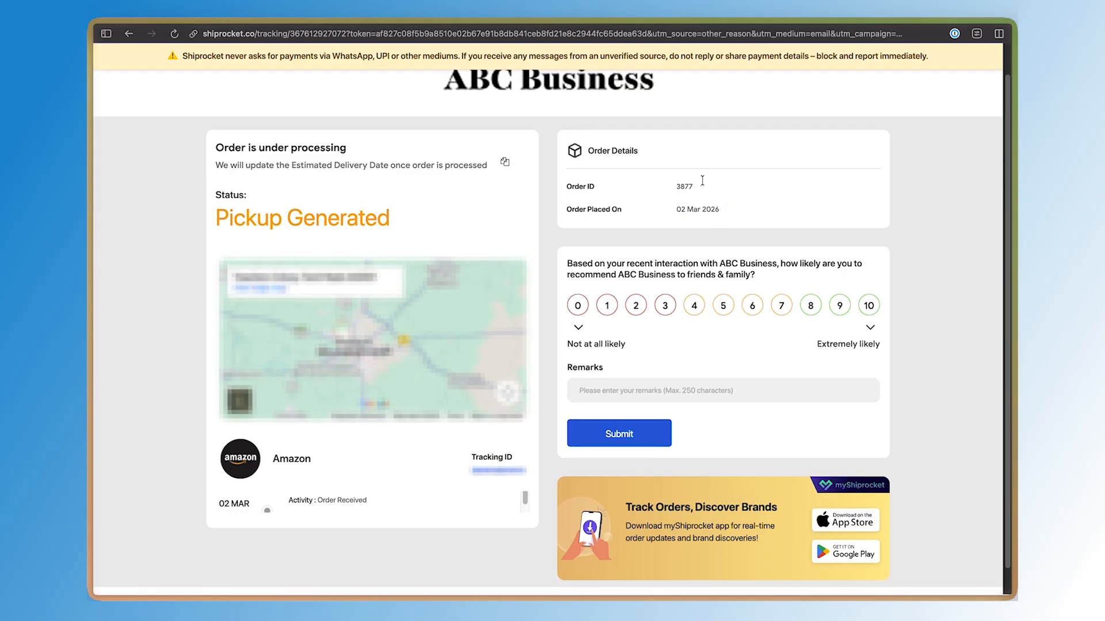
pyautogui.scroll(-2, 700, 177)
pyautogui.press('super+w')
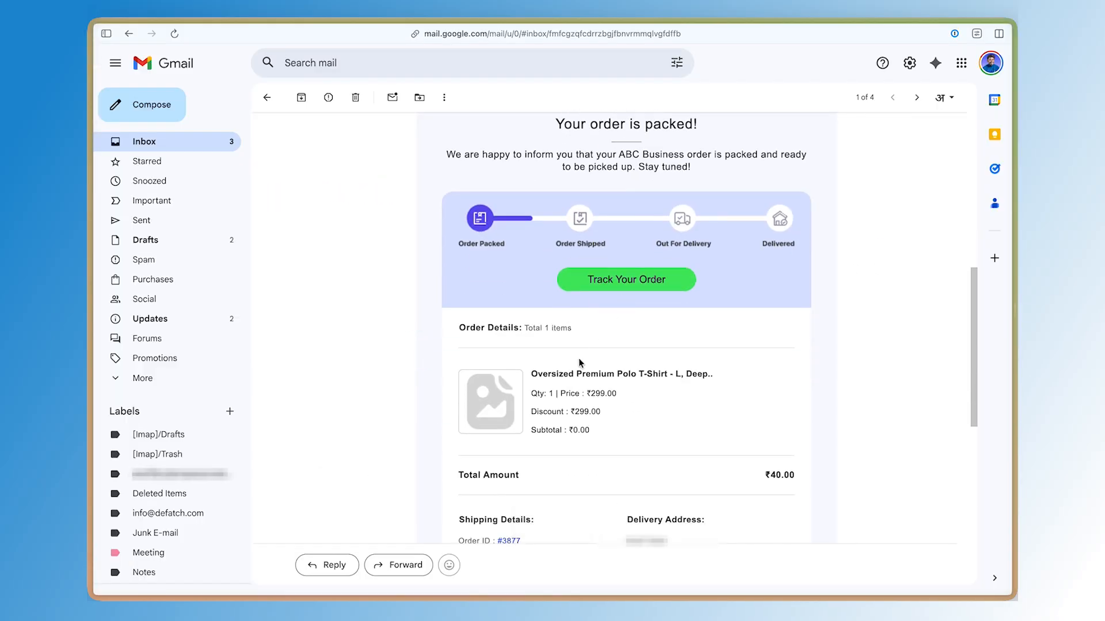